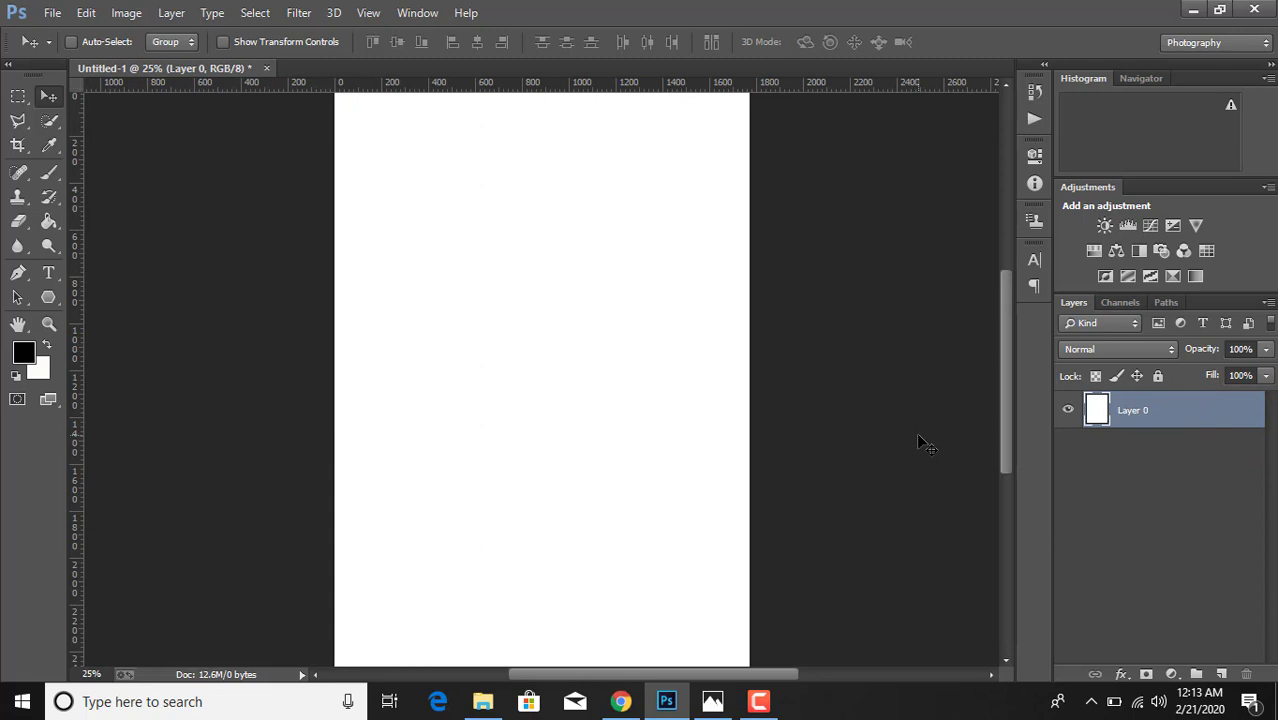
# Draw a closed Pen path around the page's upper third, its lower edge curving up from about 900 px down the left side to the right
pyautogui.hotkey('ctrl', '-')
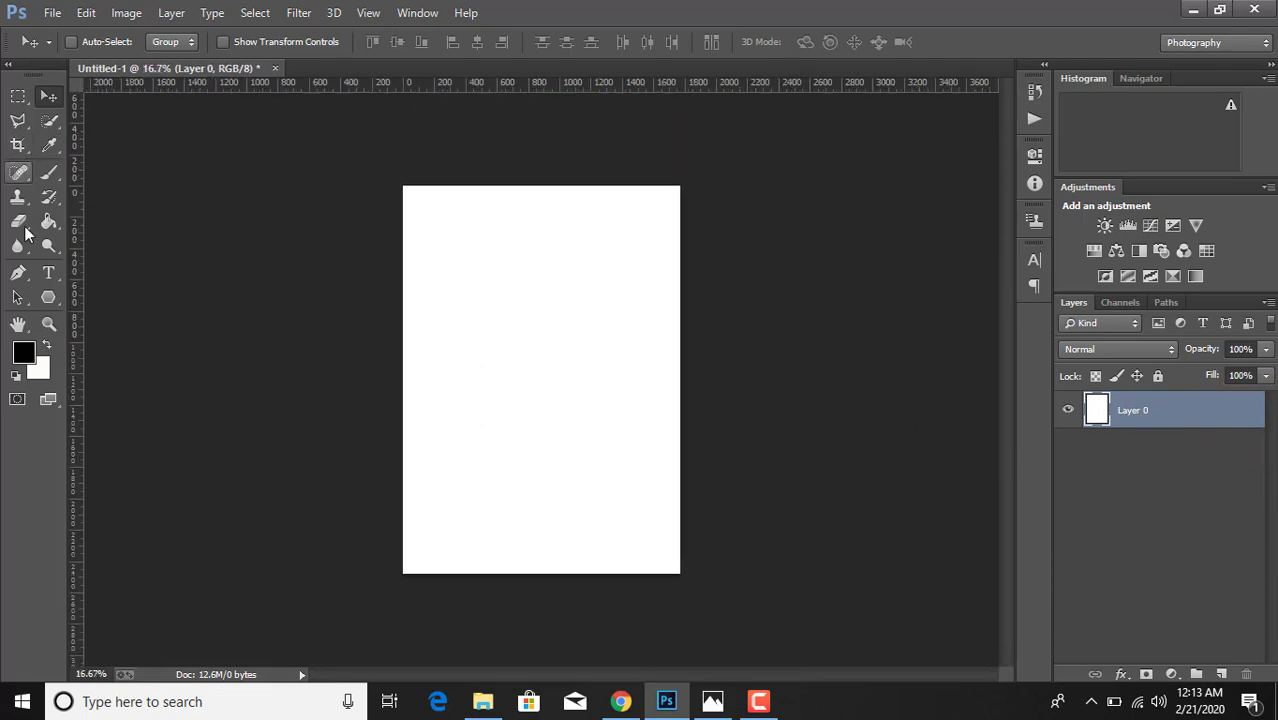
pyautogui.click(18, 272)
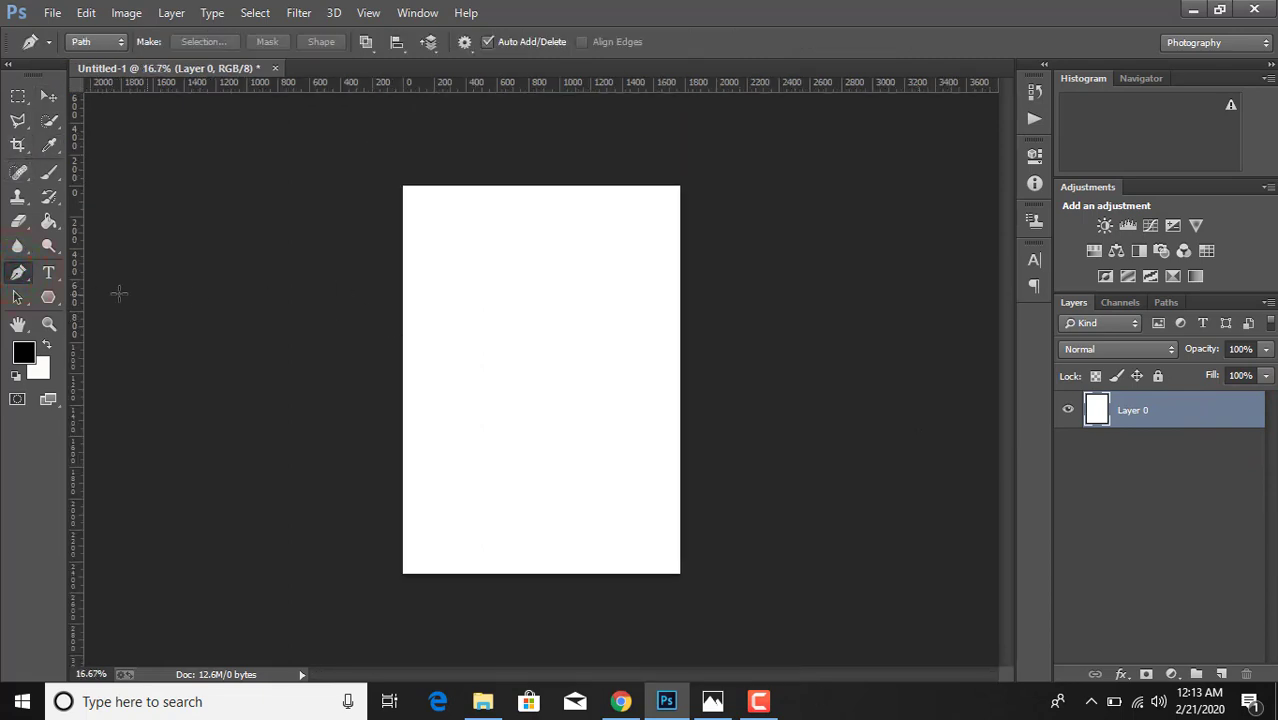
pyautogui.click(395, 324)
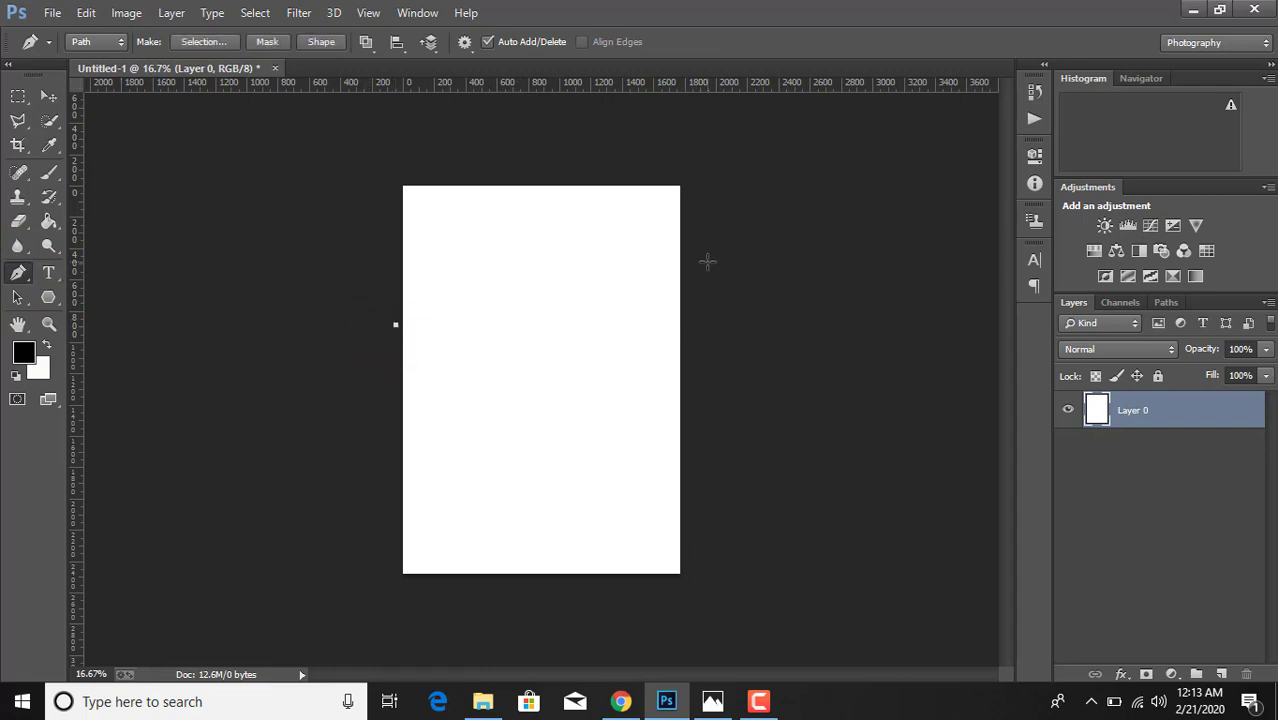
pyautogui.moveTo(707, 261); pyautogui.dragTo(772, 163)
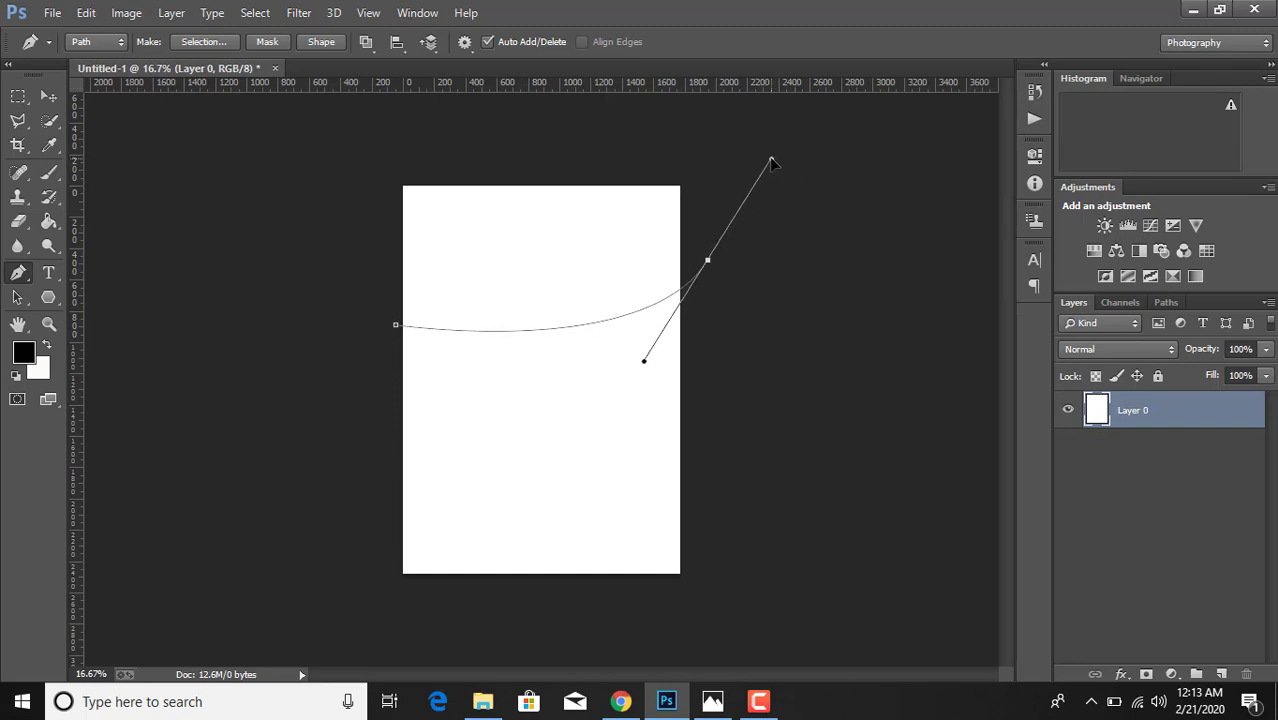
pyautogui.click(693, 158)
pyautogui.click(435, 163)
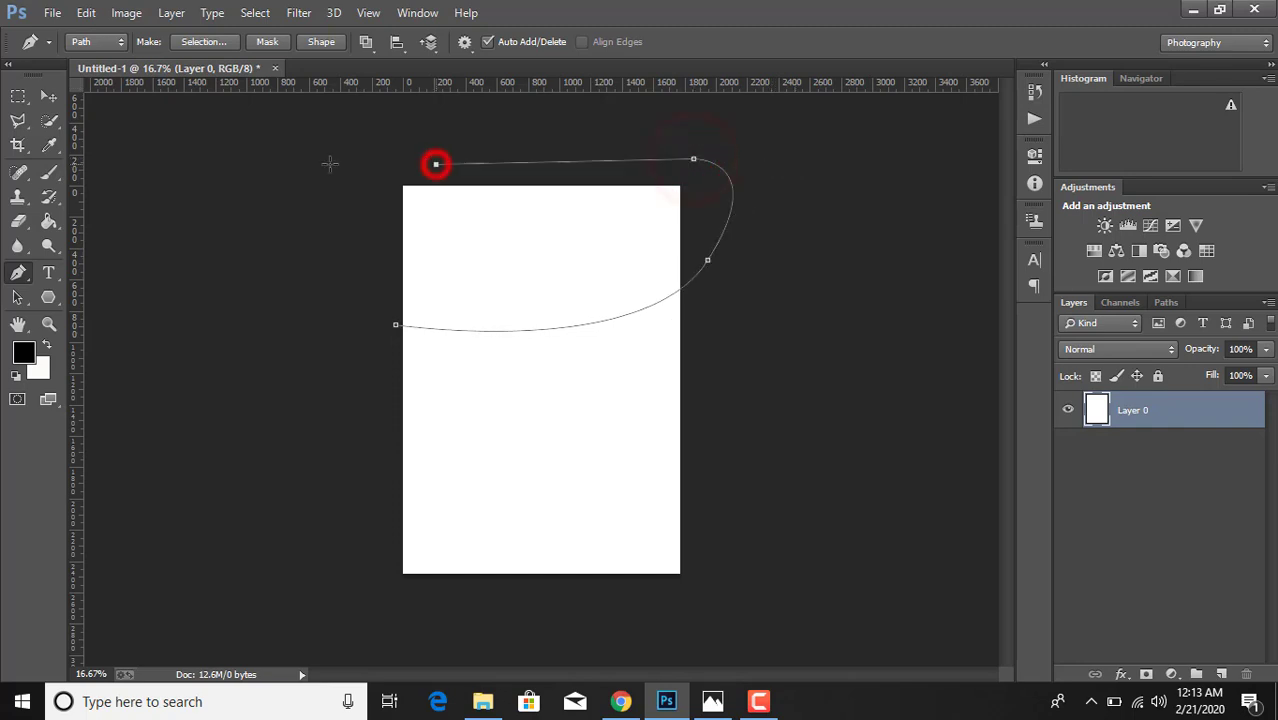
pyautogui.click(208, 182)
pyautogui.click(396, 325)
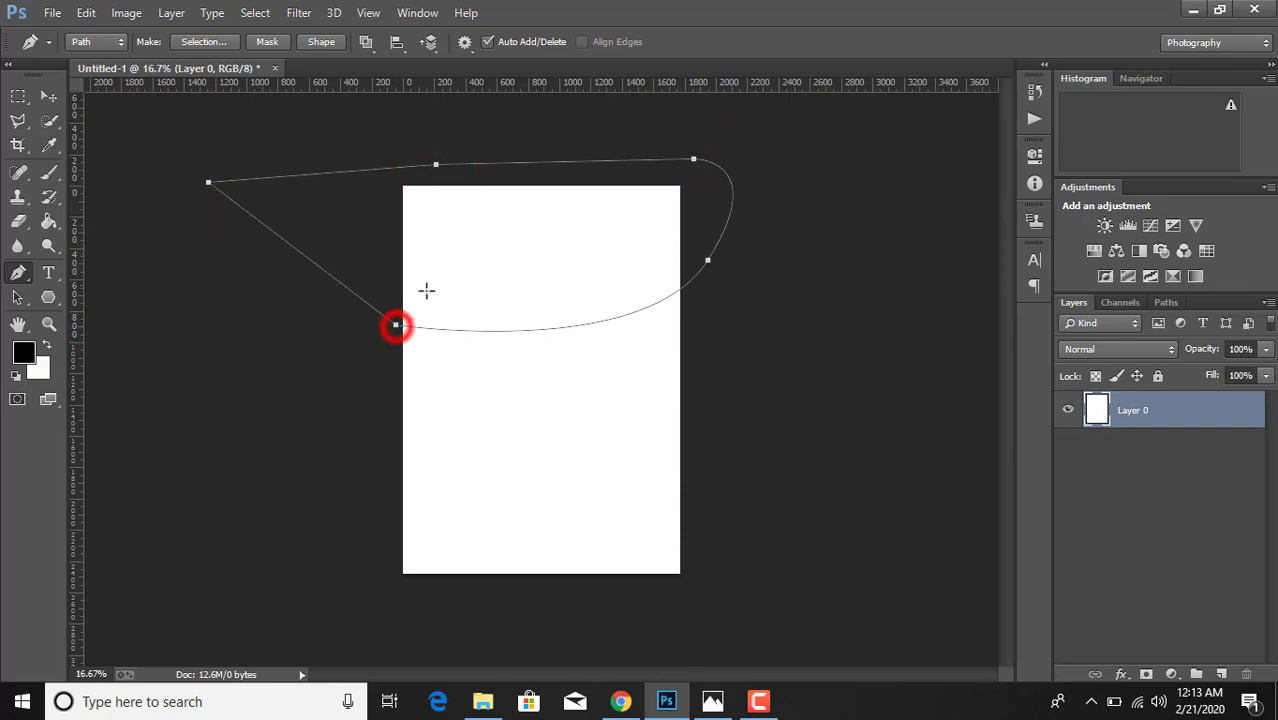
# Convert the closed path over the page's upper part into a selection
pyautogui.rightClick(455, 262)
pyautogui.click(551, 314)
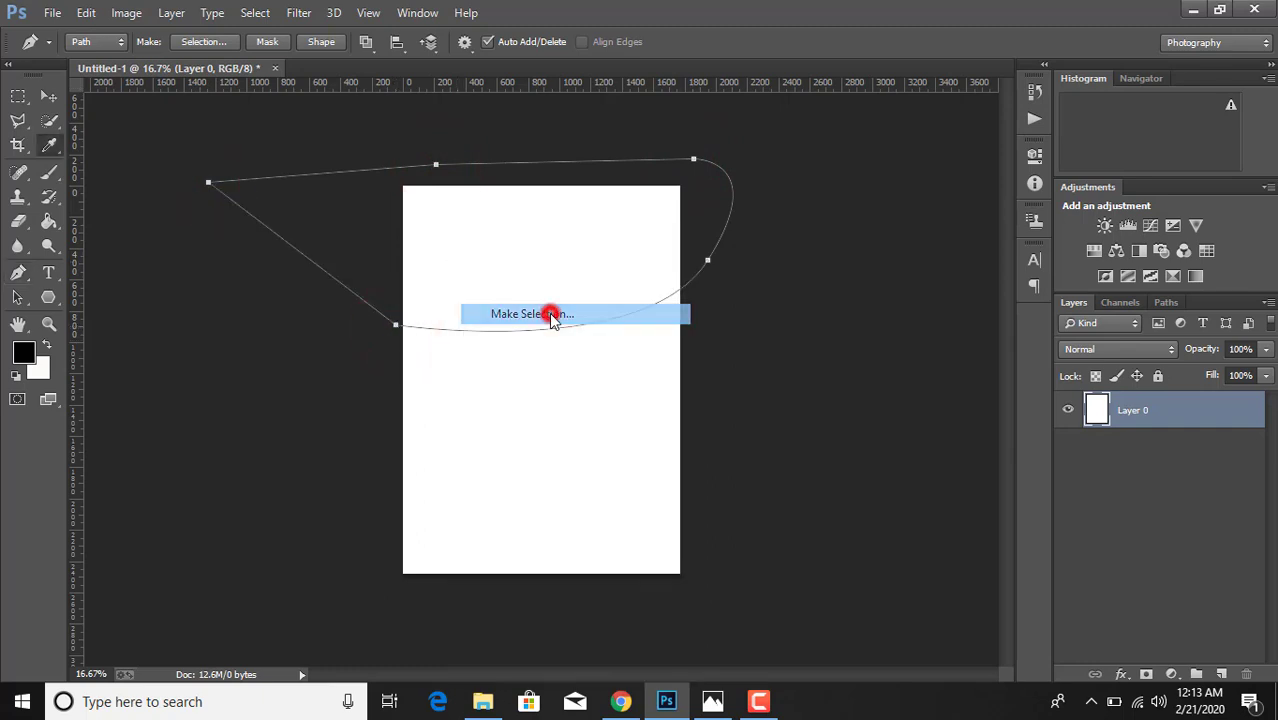
pyautogui.click(716, 202)
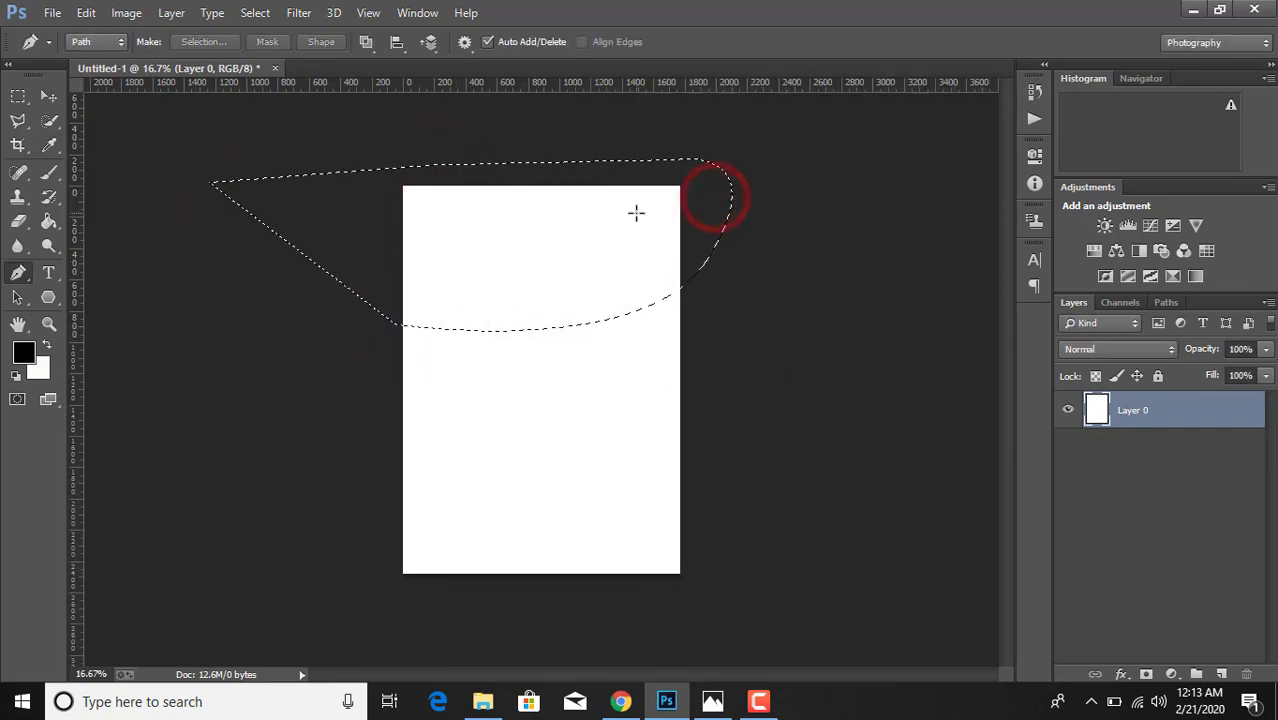
# Copy the selected upper area of Layer 0 to a new layer and make that layer active
pyautogui.rightClick(636, 212)
pyautogui.click(17, 118)
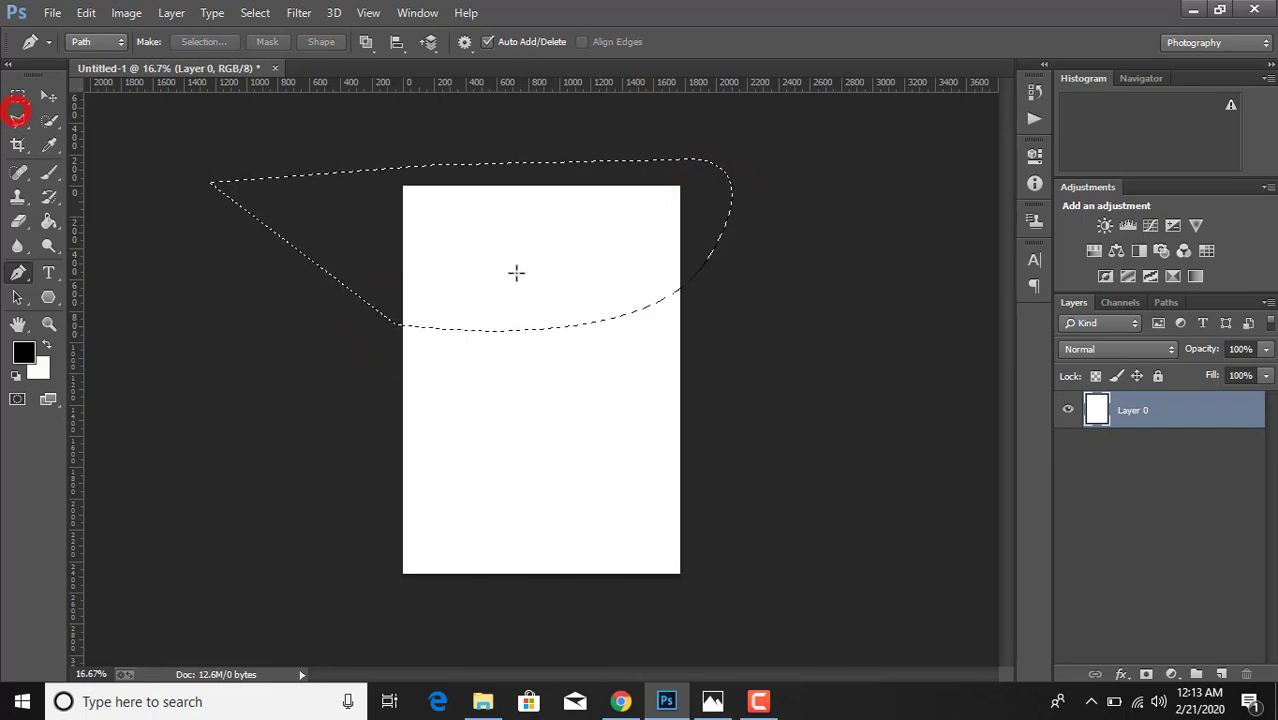
pyautogui.rightClick(523, 268)
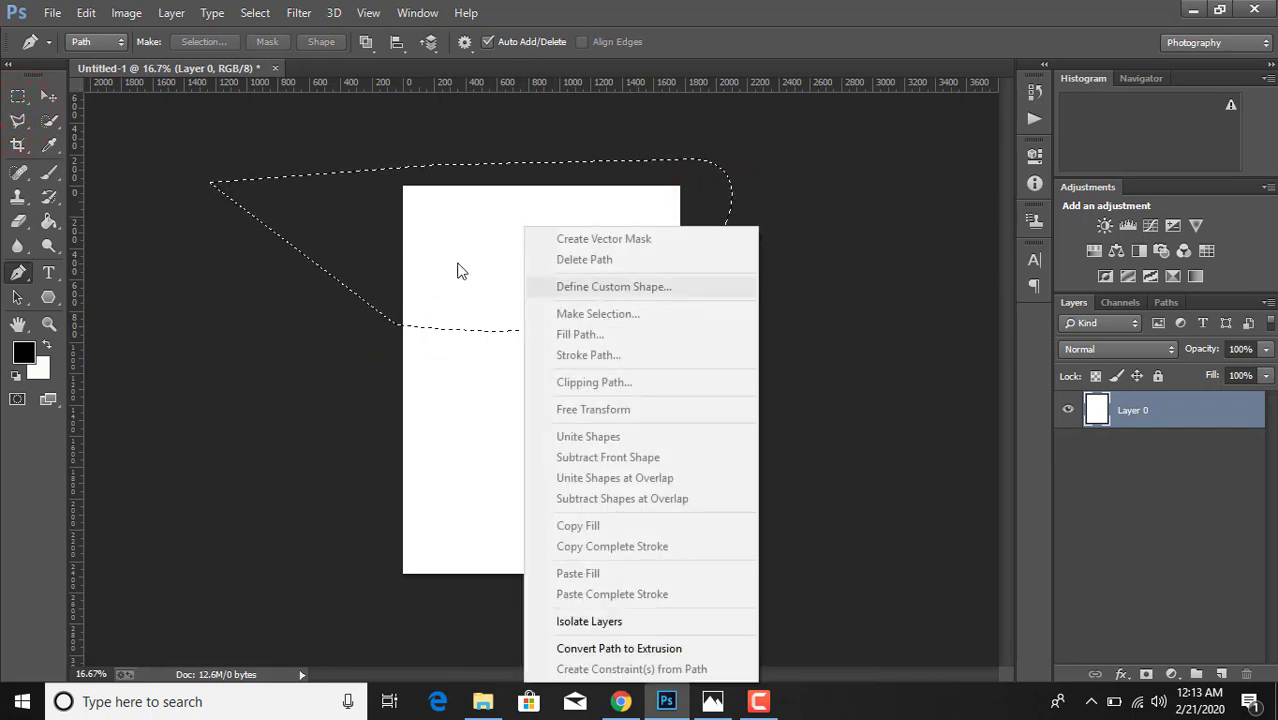
pyautogui.click(21, 122)
pyautogui.click(25, 122)
pyautogui.rightClick(537, 225)
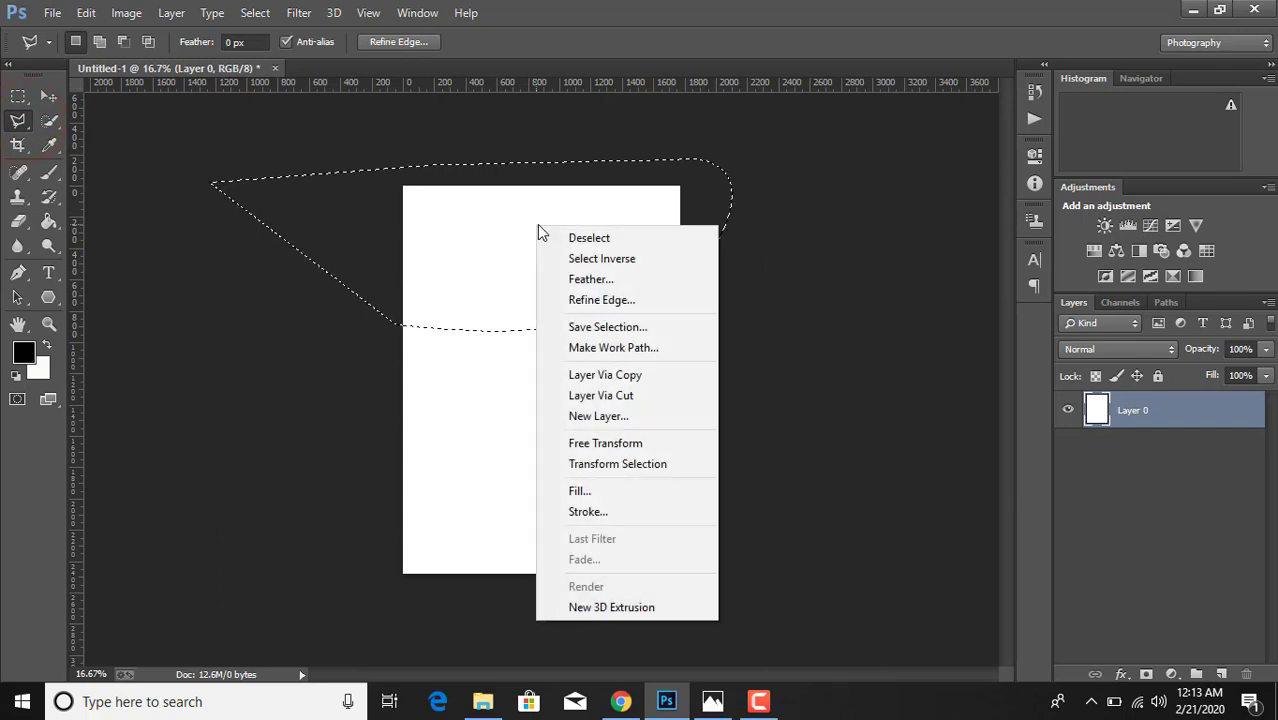
pyautogui.click(641, 375)
pyautogui.click(1095, 410)
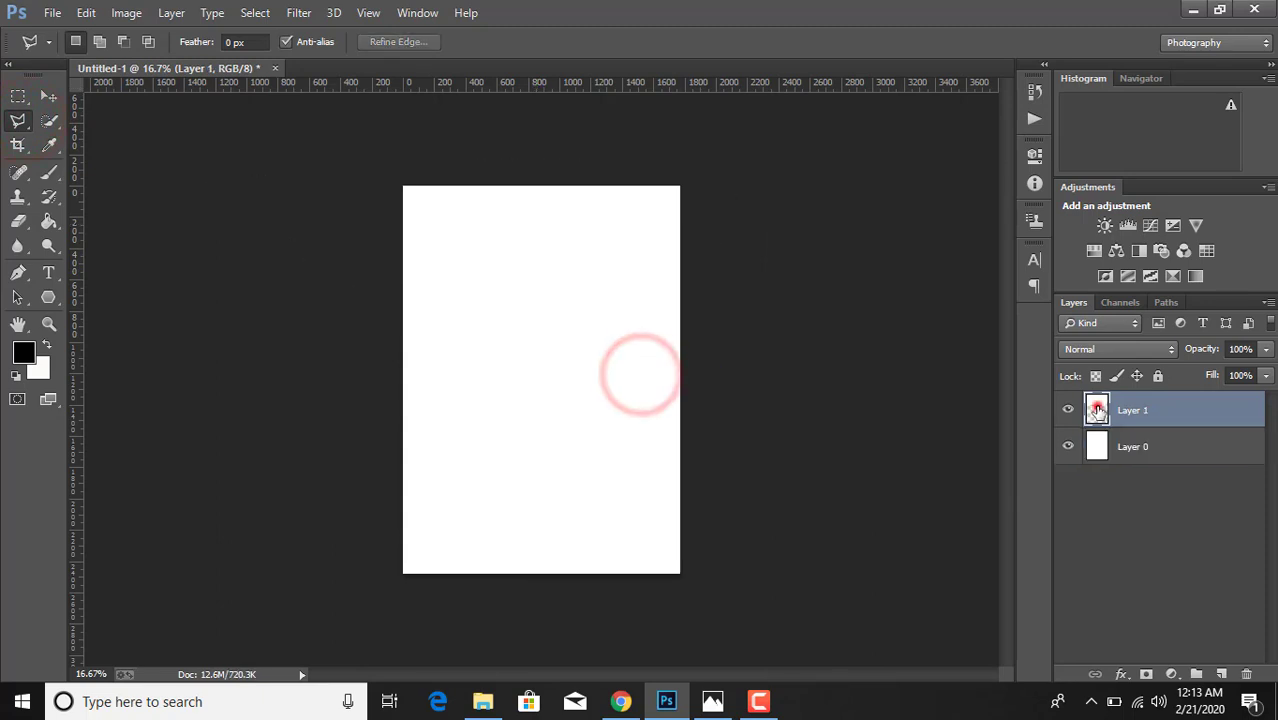
# Place the burger-3442227_1920 image from the Stocks folder as linked and position it flush with the page's top edge
pyautogui.click(53, 13)
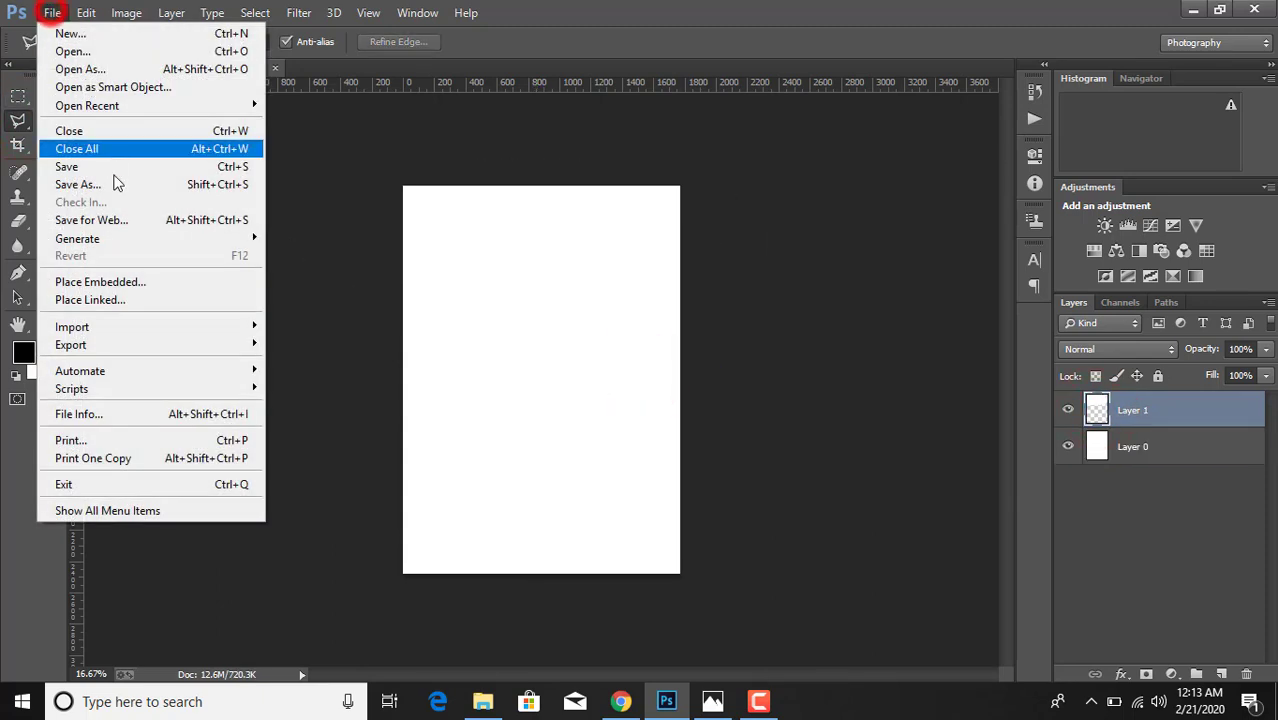
pyautogui.click(131, 294)
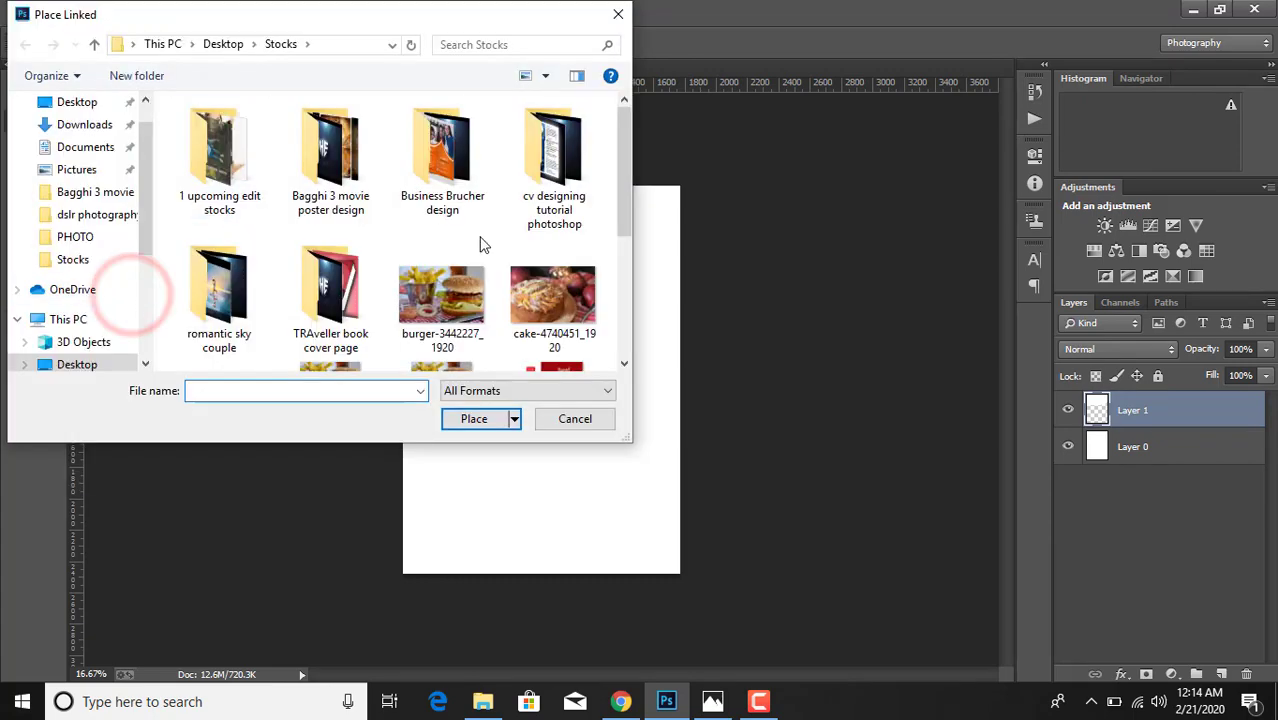
pyautogui.scroll(-2, 495, 273)
pyautogui.doubleClick(447, 183)
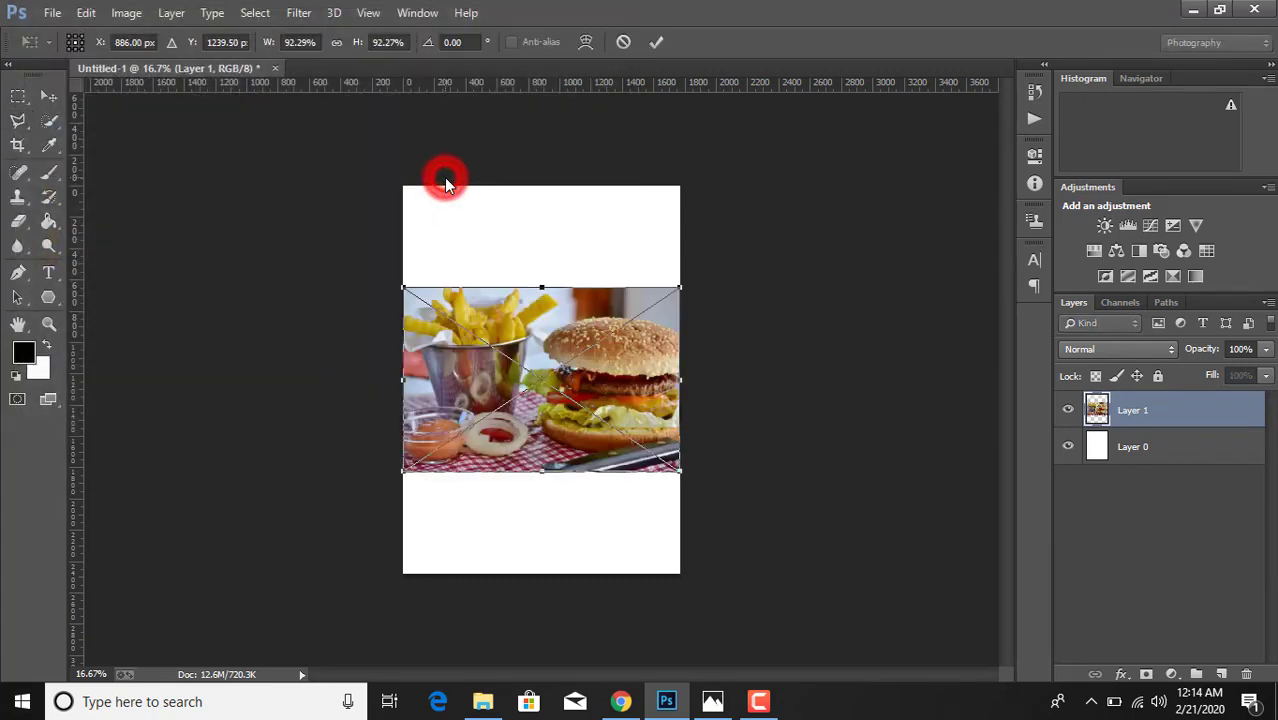
pyautogui.moveTo(598, 373); pyautogui.dragTo(597, 269)
pyautogui.click(659, 43)
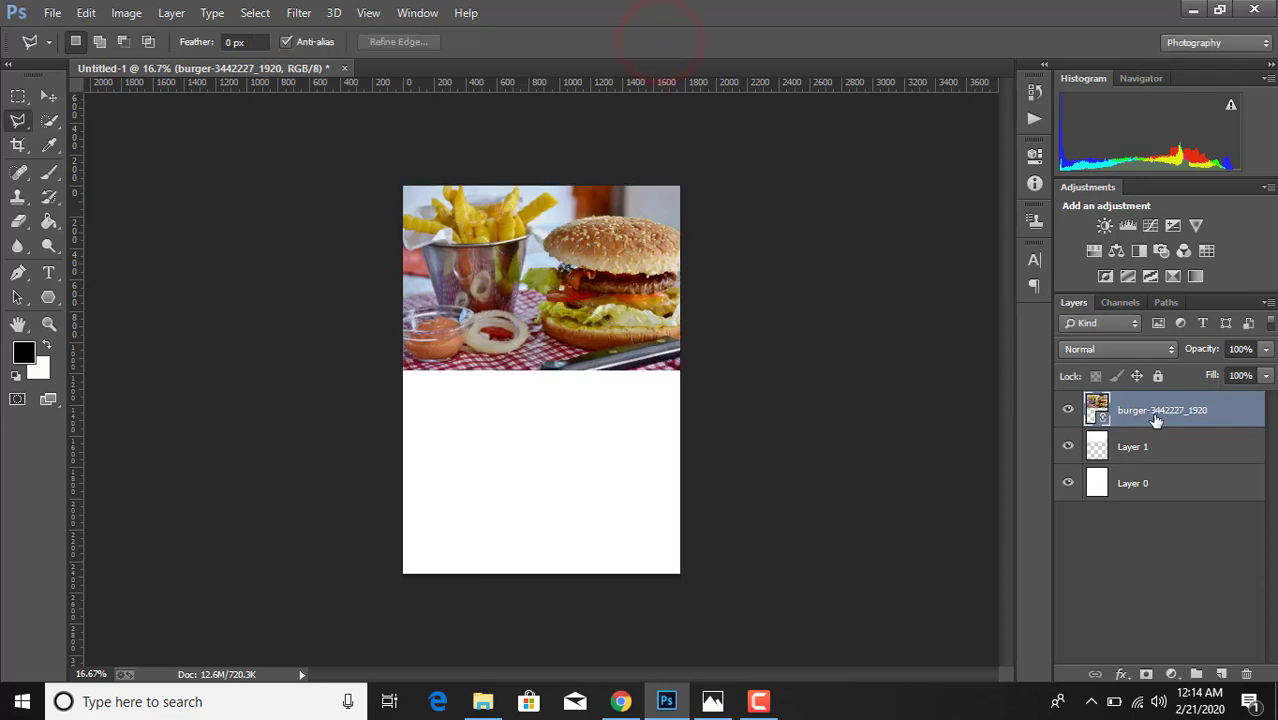
# Rasterize the burger layer and clip it to Layer 1 with a clipping mask
pyautogui.rightClick(1155, 420)
pyautogui.click(847, 358)
pyautogui.rightClick(1190, 418)
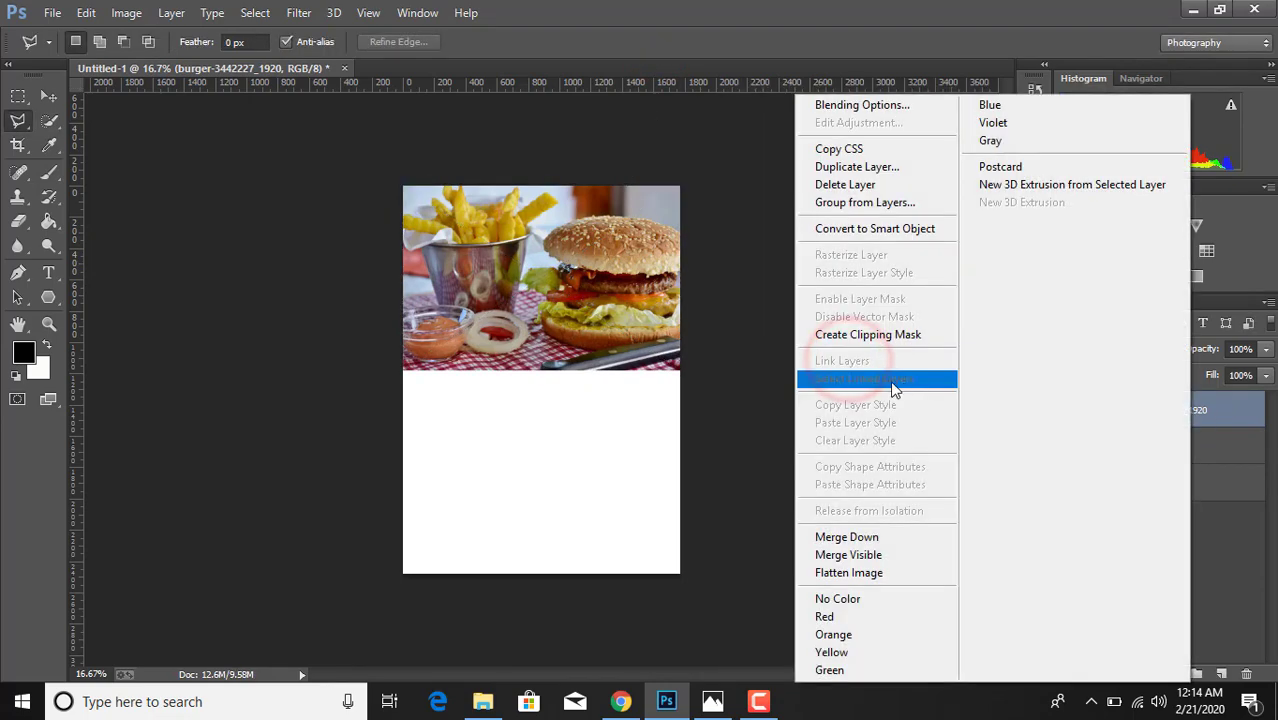
pyautogui.click(878, 336)
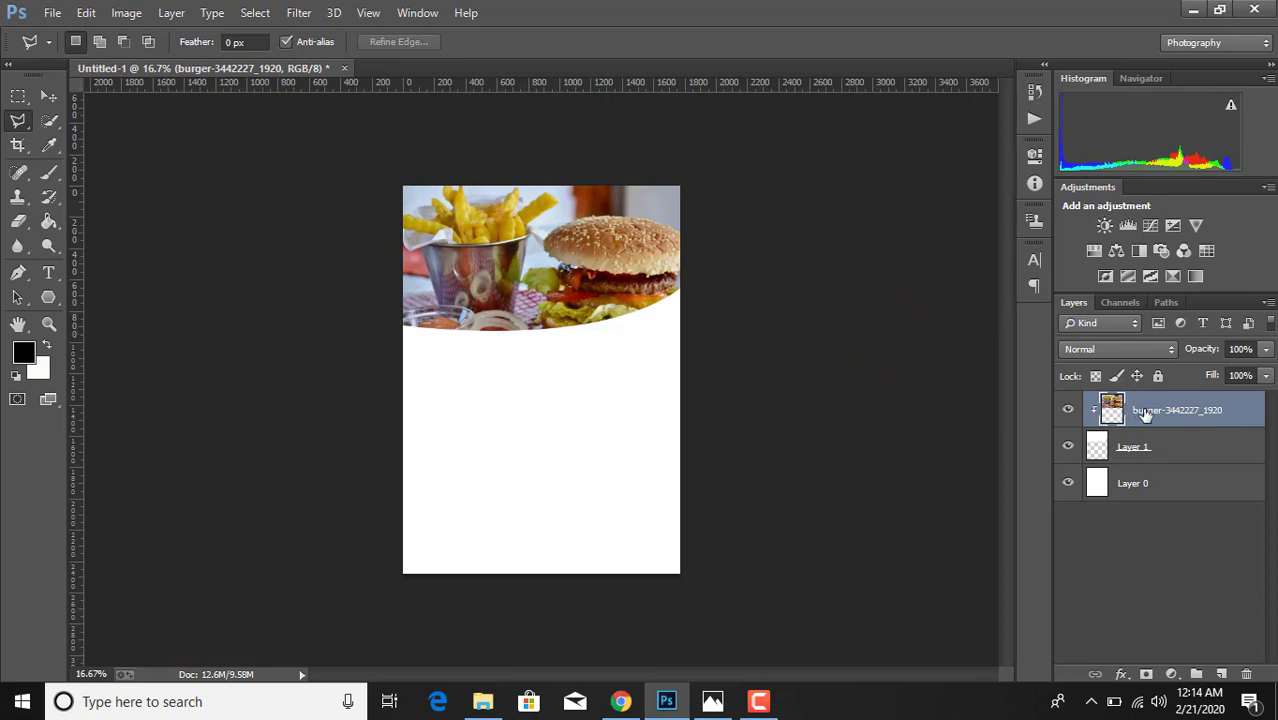
# Enlarge the clipped burger image to about 104% so it extends slightly past the page's top and side edges
pyautogui.hotkey('ctrl', 't')
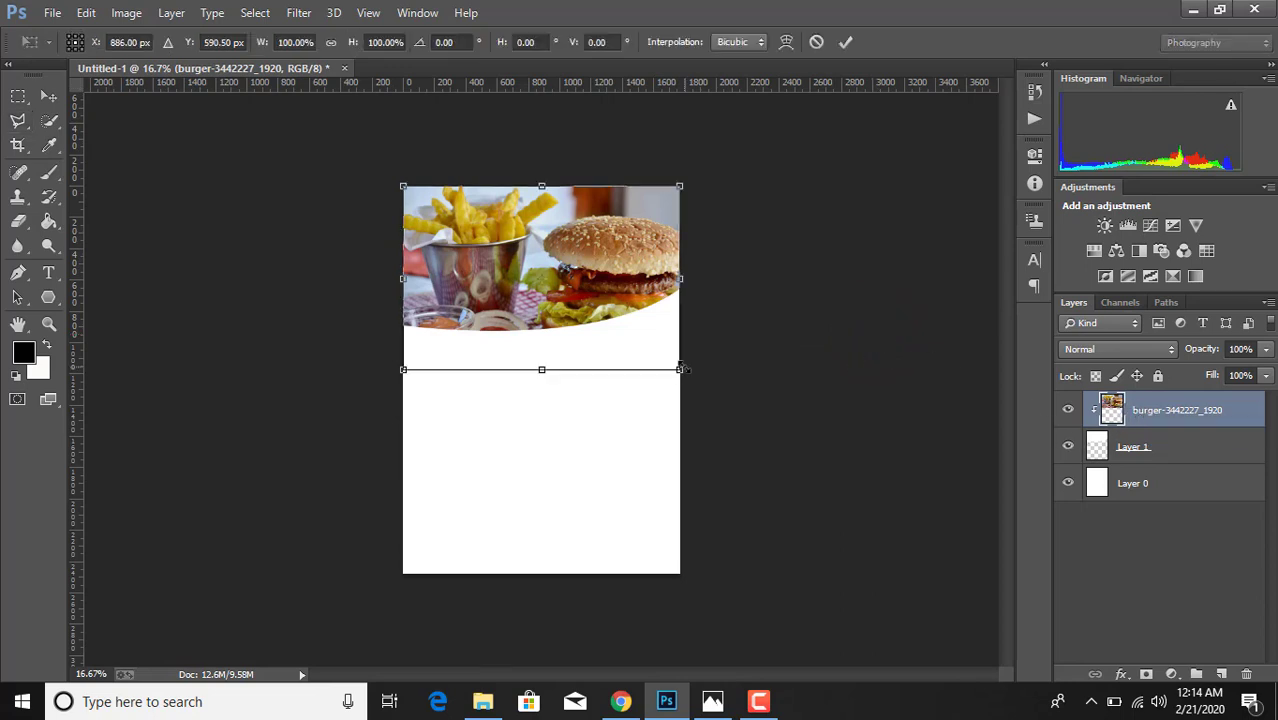
pyautogui.moveTo(677, 371); pyautogui.dragTo(673, 365)
pyautogui.moveTo(676, 184); pyautogui.dragTo(691, 175)
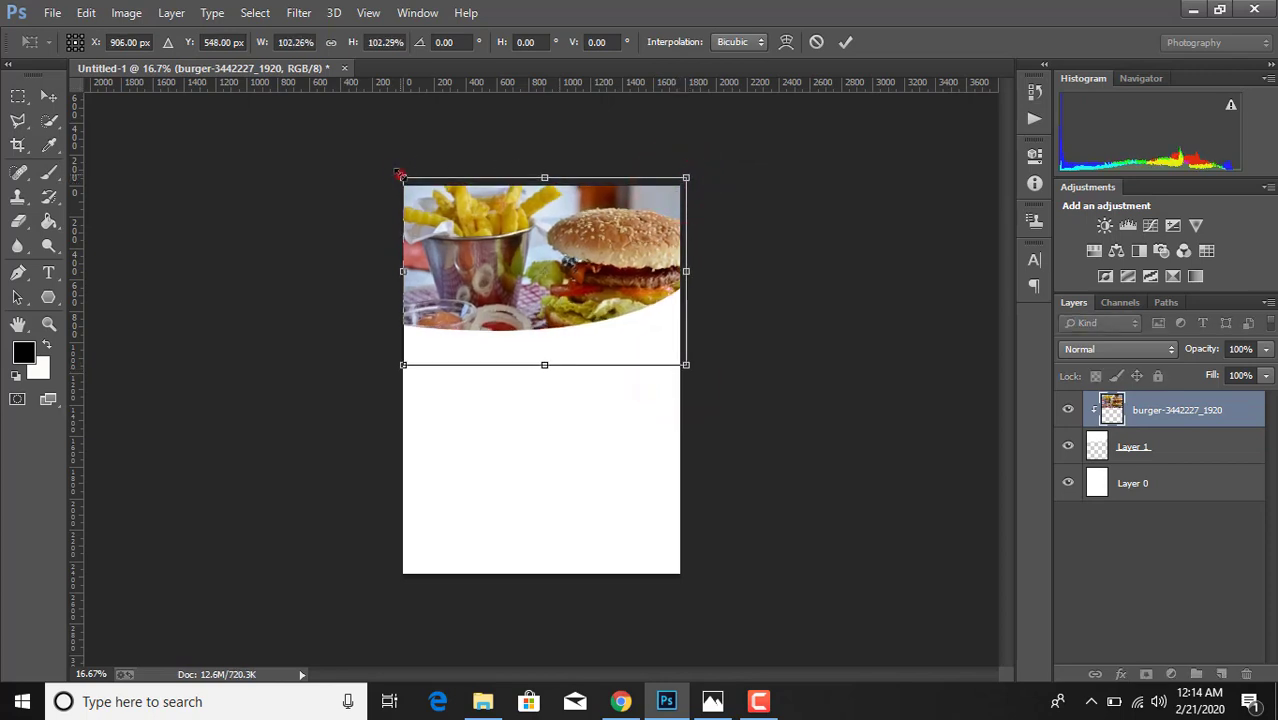
pyautogui.moveTo(399, 175); pyautogui.dragTo(390, 168)
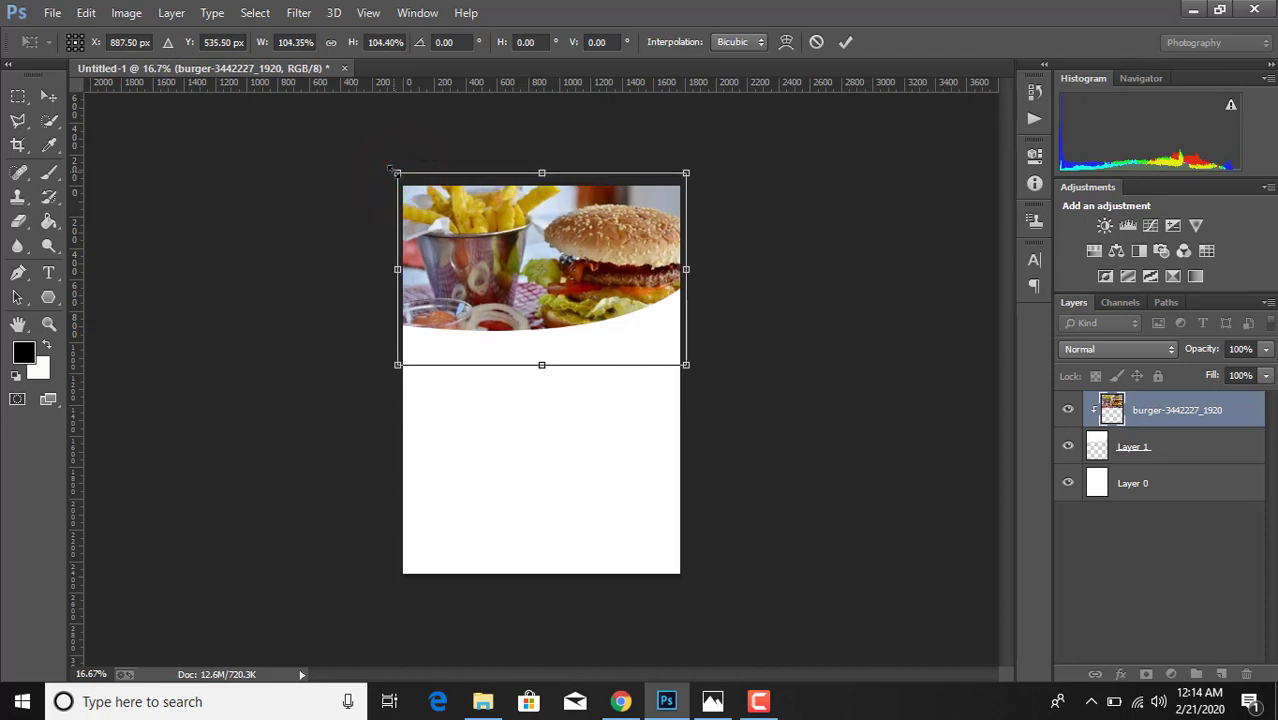
# Nudge the burger image up to a Y position of 469.50 px and apply the transform
pyautogui.press('Up')
pyautogui.press('Up')
pyautogui.press('Up')
pyautogui.press('Up')
pyautogui.press('Up')
pyautogui.press('Up')
pyautogui.press('Up')
pyautogui.press('Up')
pyautogui.press('Up')
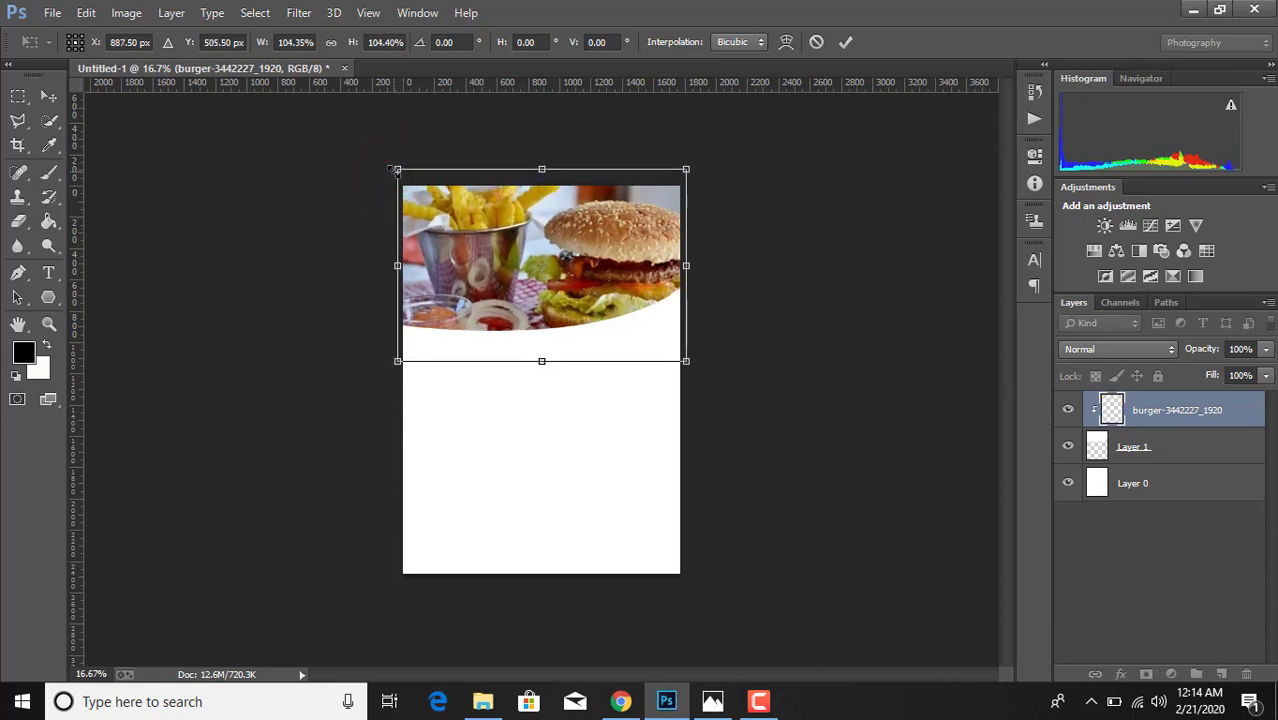
pyautogui.press('Up')
pyautogui.press('Up')
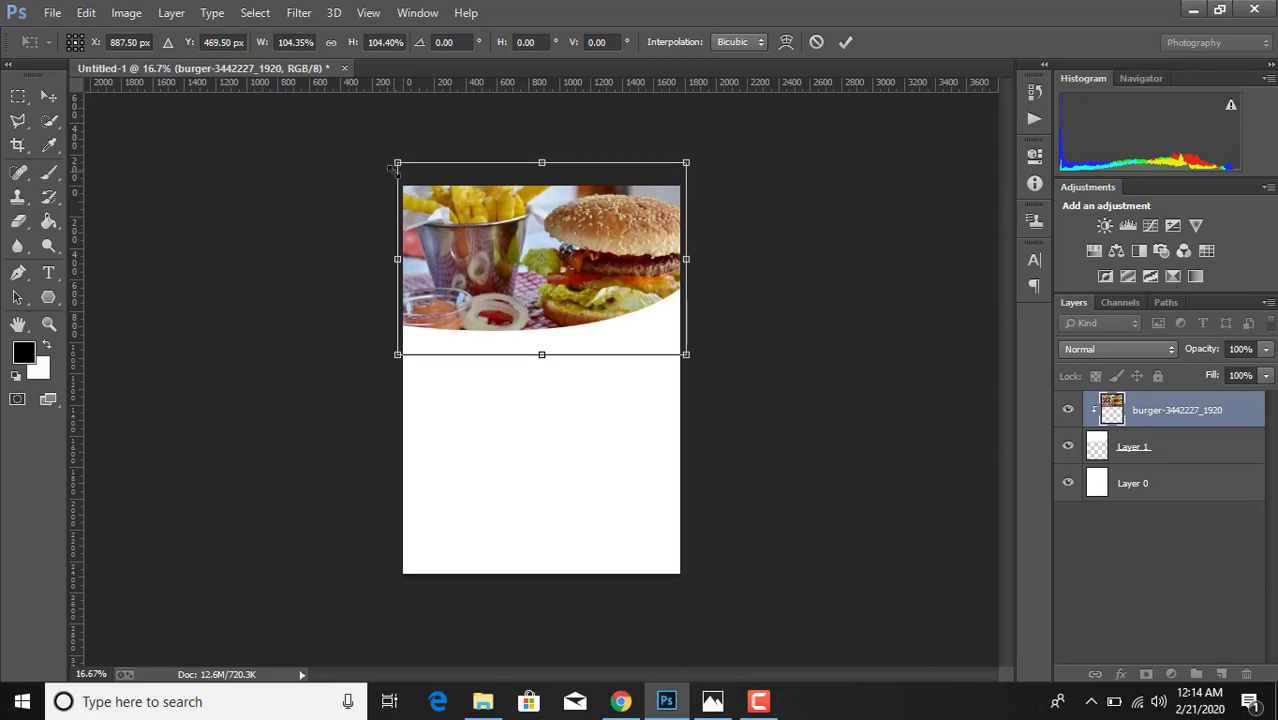
pyautogui.click(848, 43)
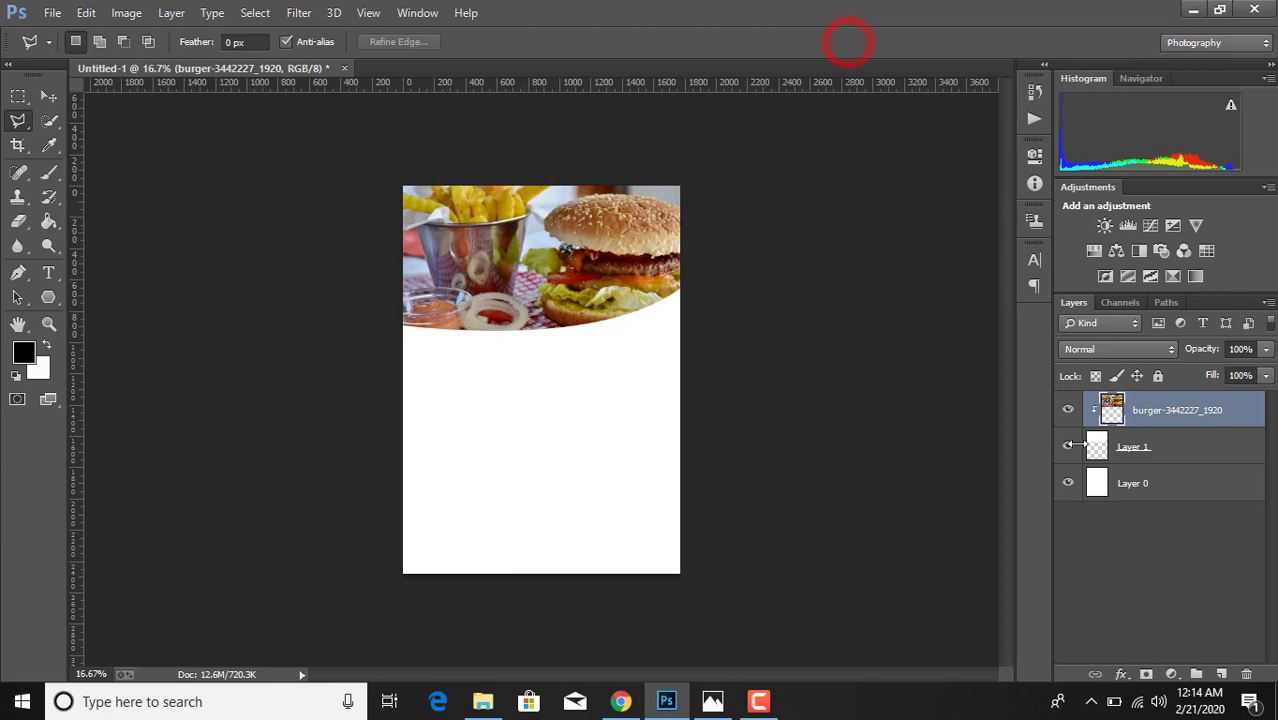
pyautogui.click(1175, 491)
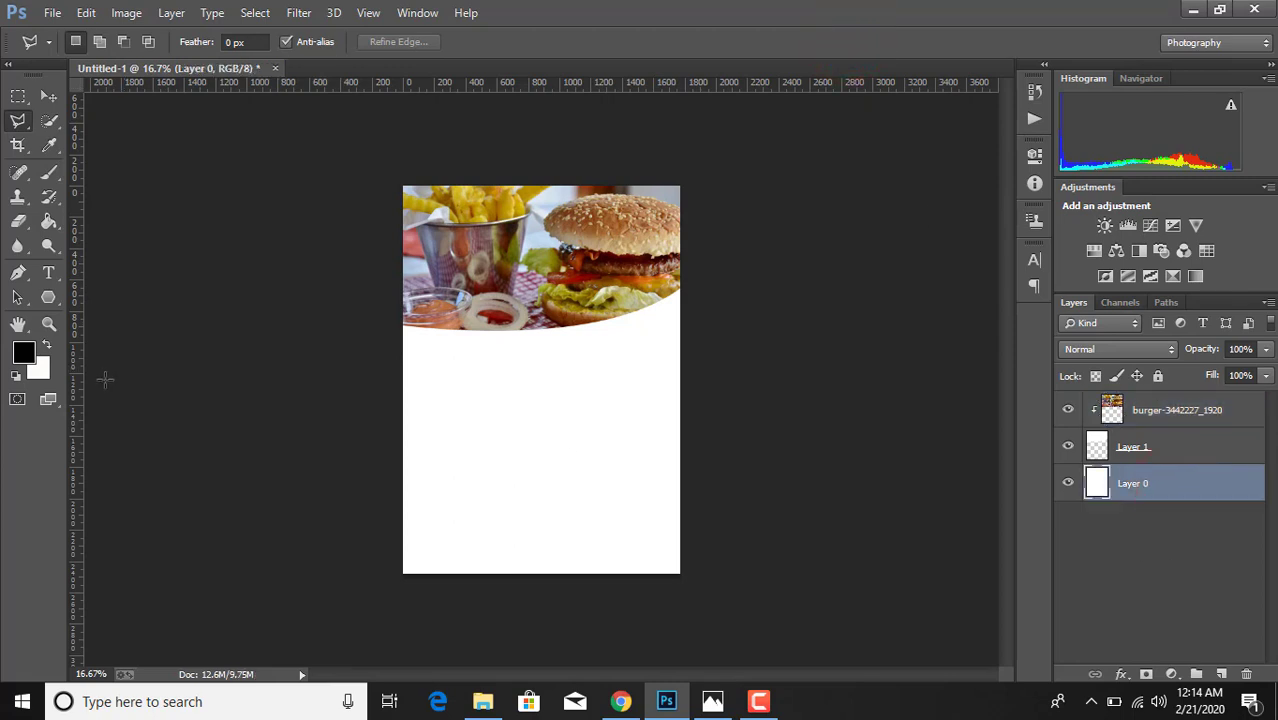
pyautogui.click(18, 272)
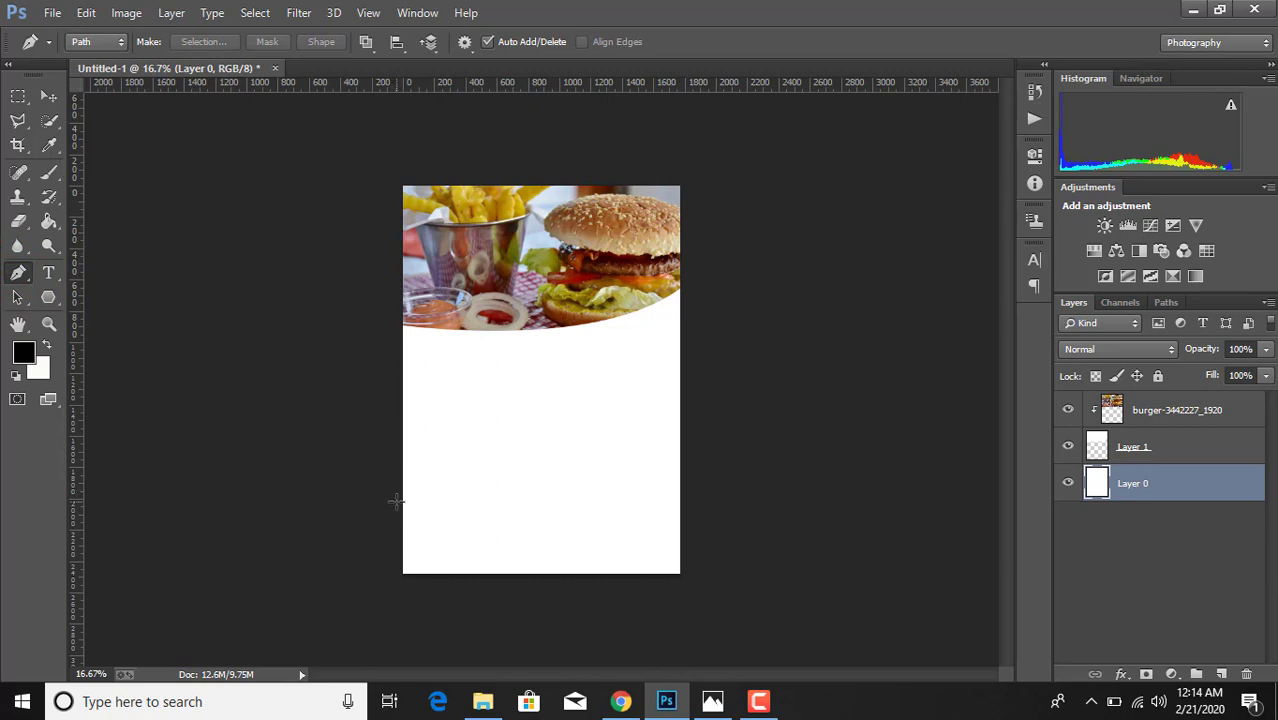
pyautogui.click(396, 501)
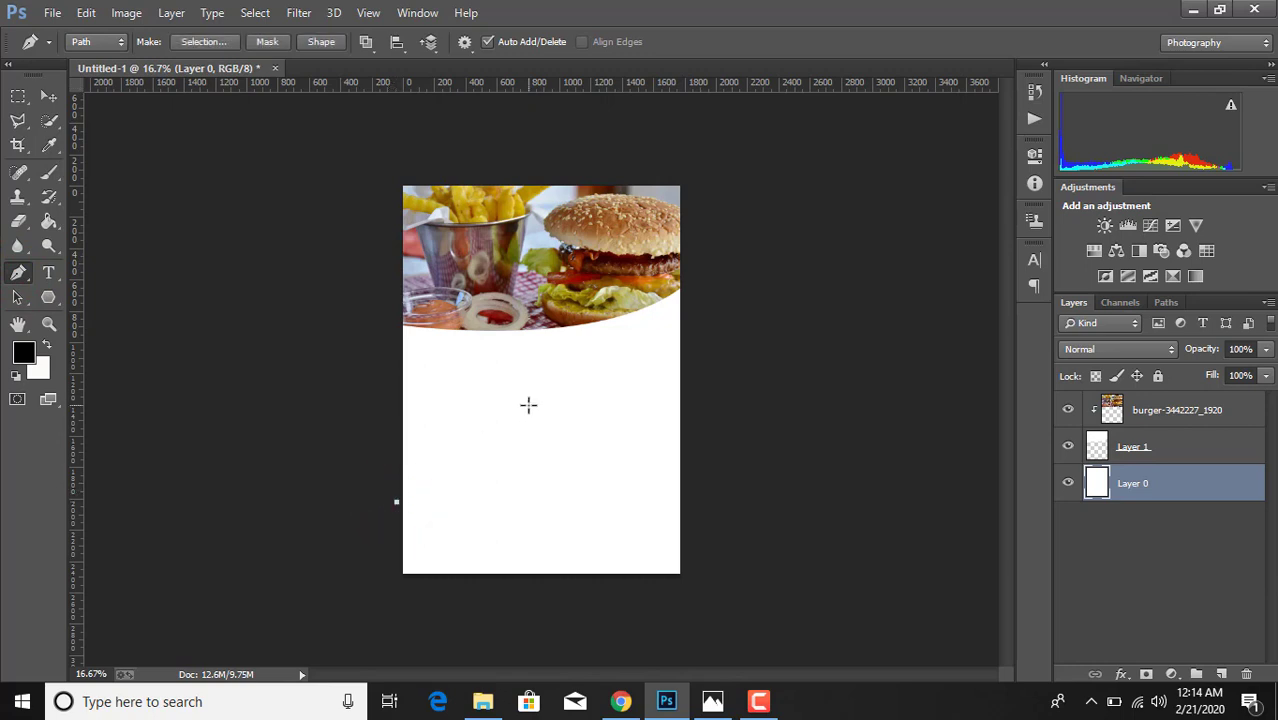
pyautogui.click(86, 12)
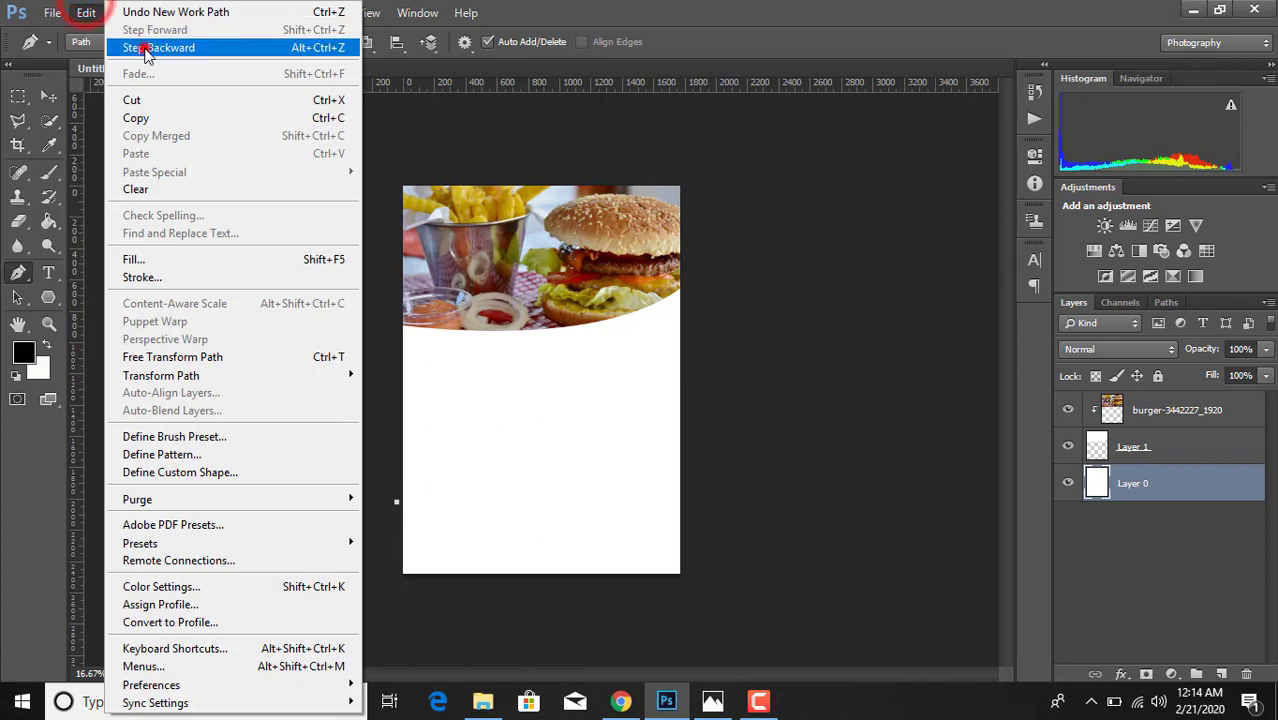
pyautogui.click(145, 42)
# Draw a Pen path around the page's lower part, its S-shaped top edge rising from about 1950 px down the left edge to about 890 px at right
pyautogui.click(401, 490)
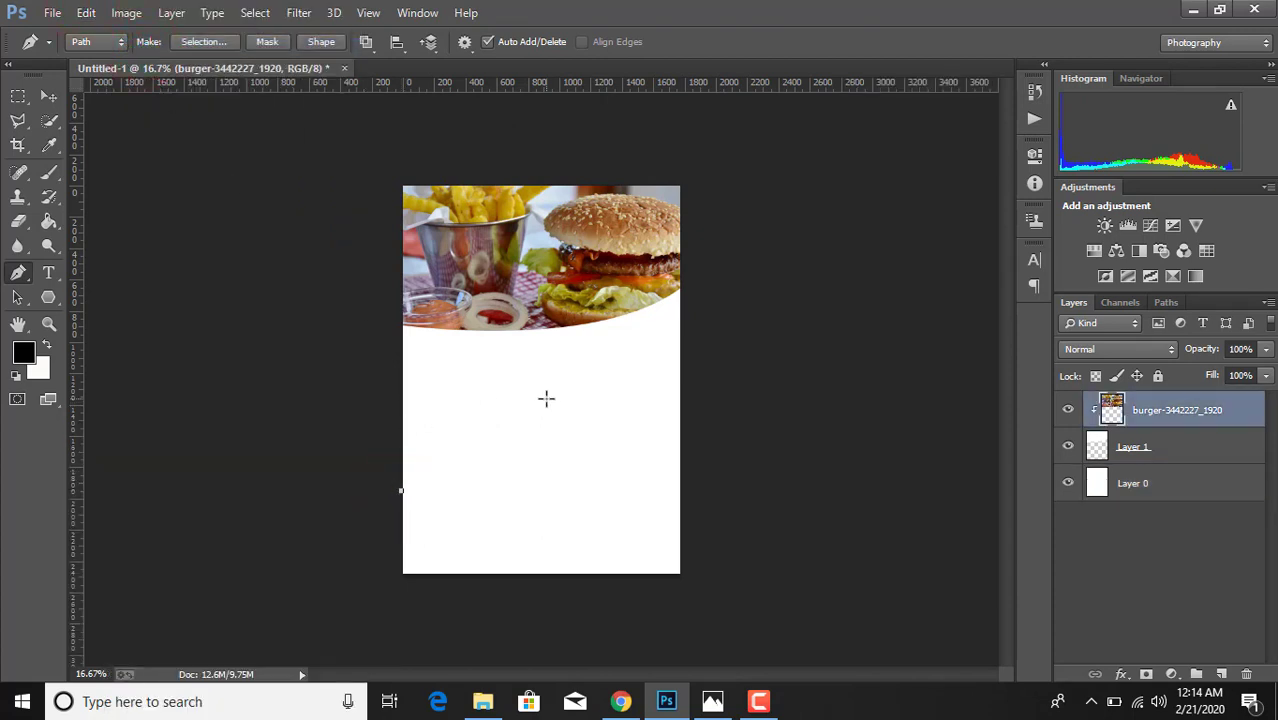
pyautogui.moveTo(550, 403); pyautogui.dragTo(670, 390)
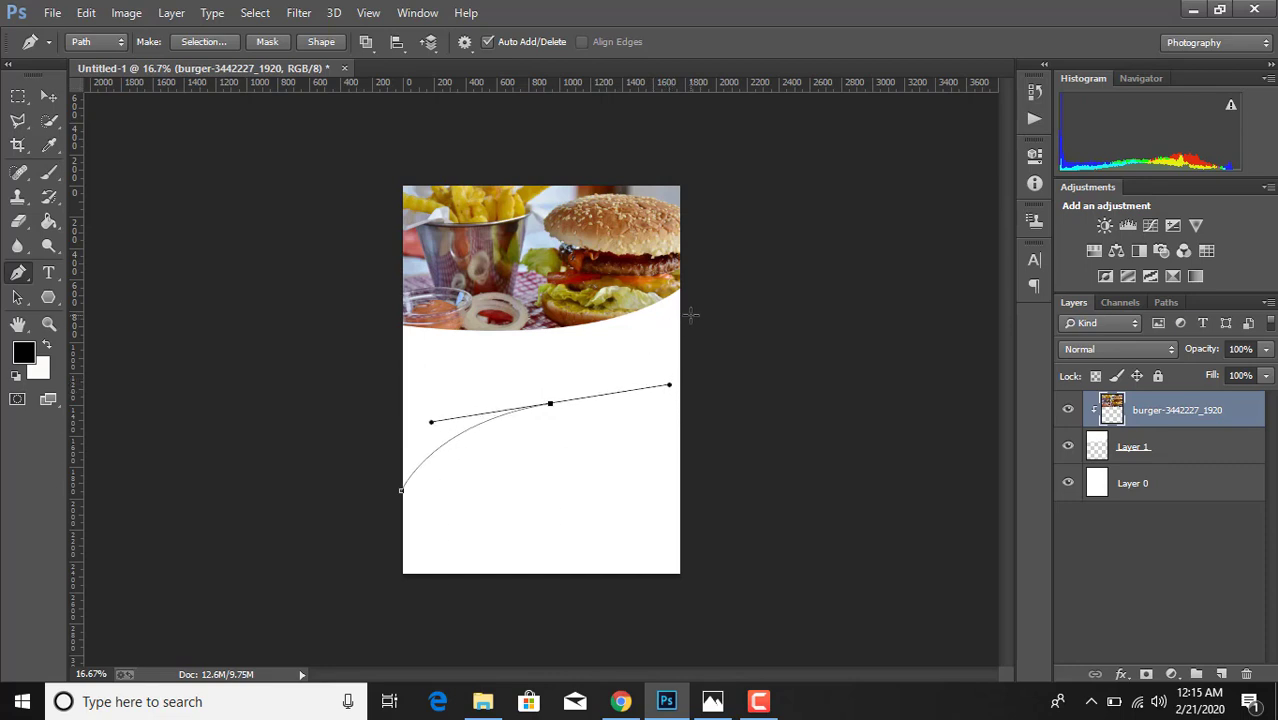
pyautogui.moveTo(697, 324); pyautogui.dragTo(728, 301)
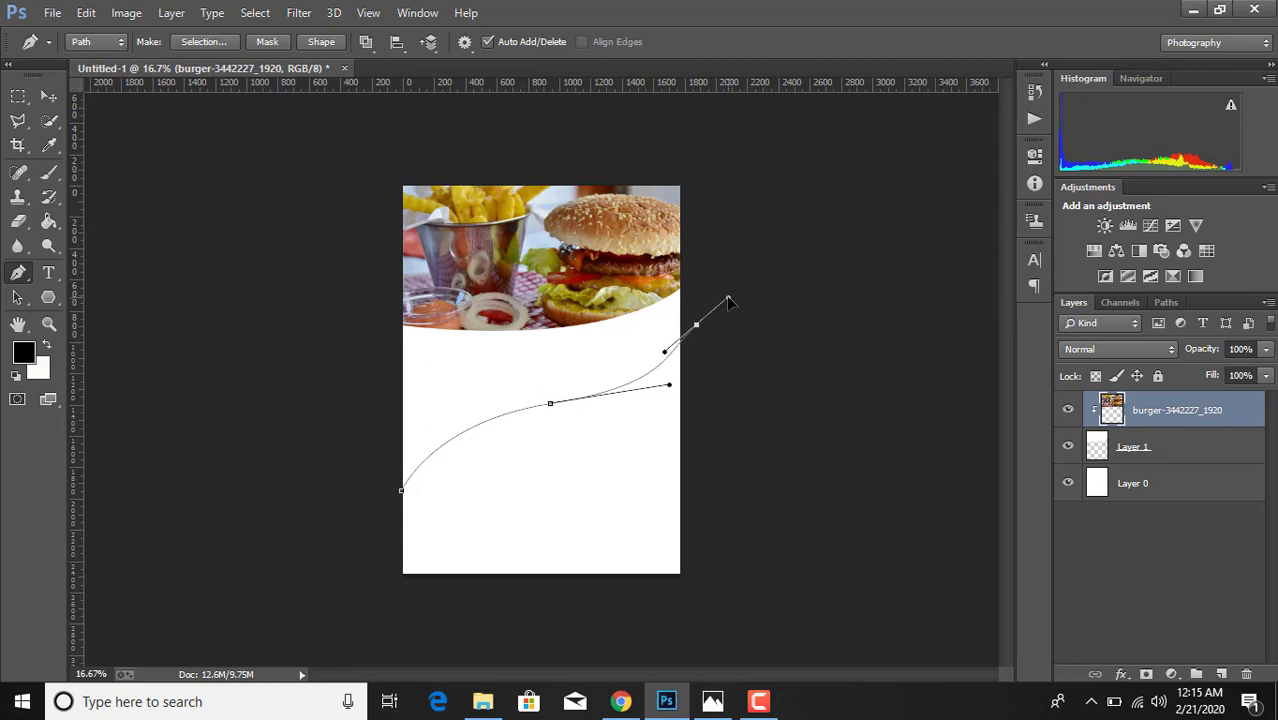
pyautogui.moveTo(725, 295)
pyautogui.mouseDown()
pyautogui.moveTo(745, 274)
pyautogui.moveTo(770, 280)
pyautogui.moveTo(720, 304)
pyautogui.mouseUp()
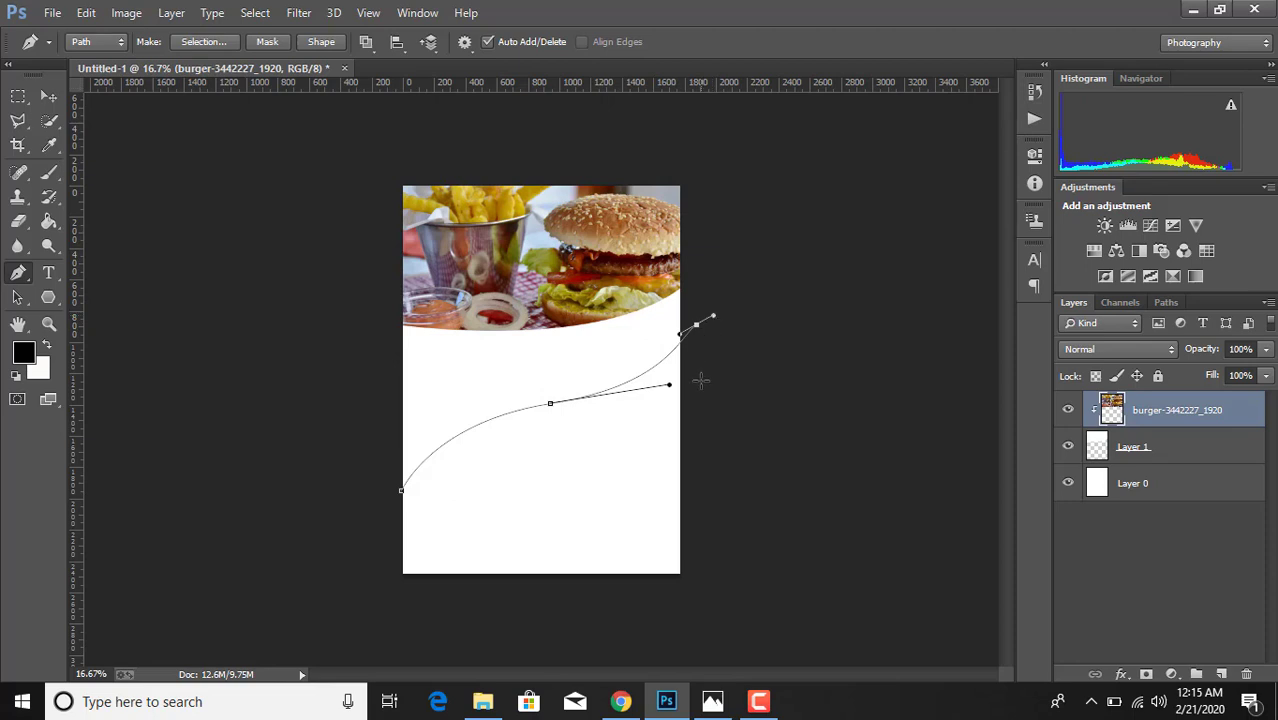
pyautogui.click(709, 621)
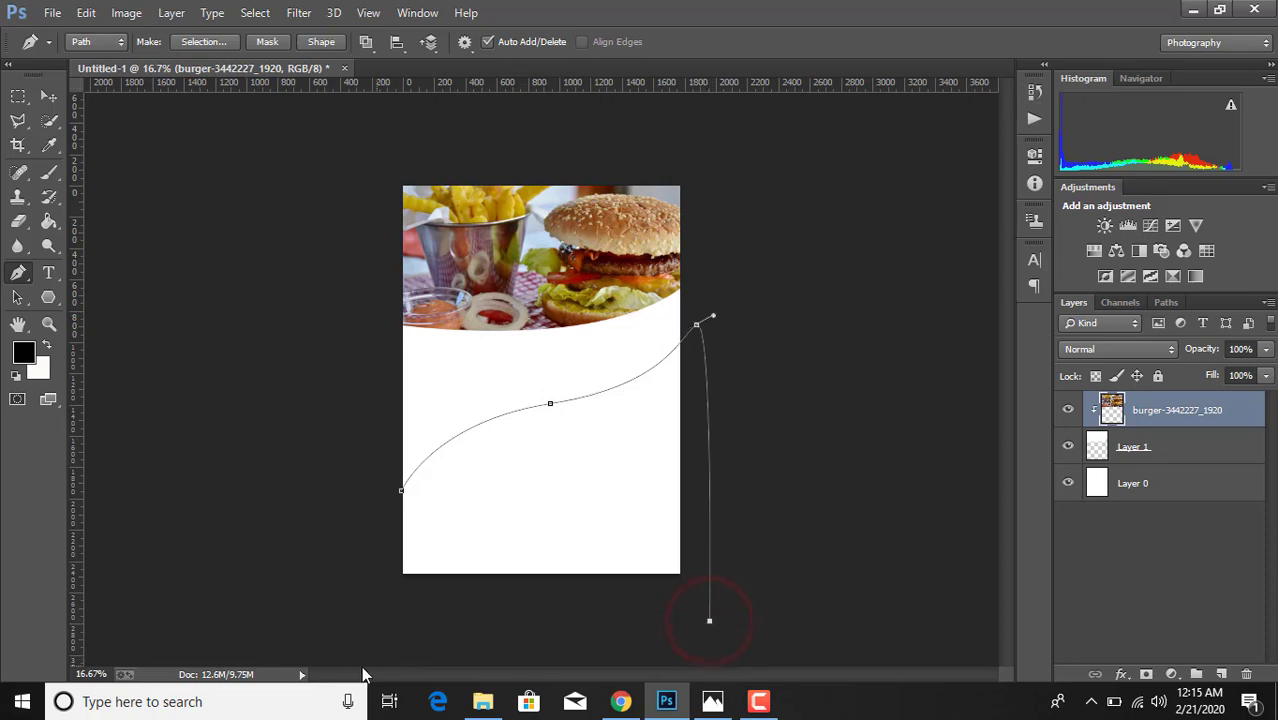
pyautogui.click(287, 658)
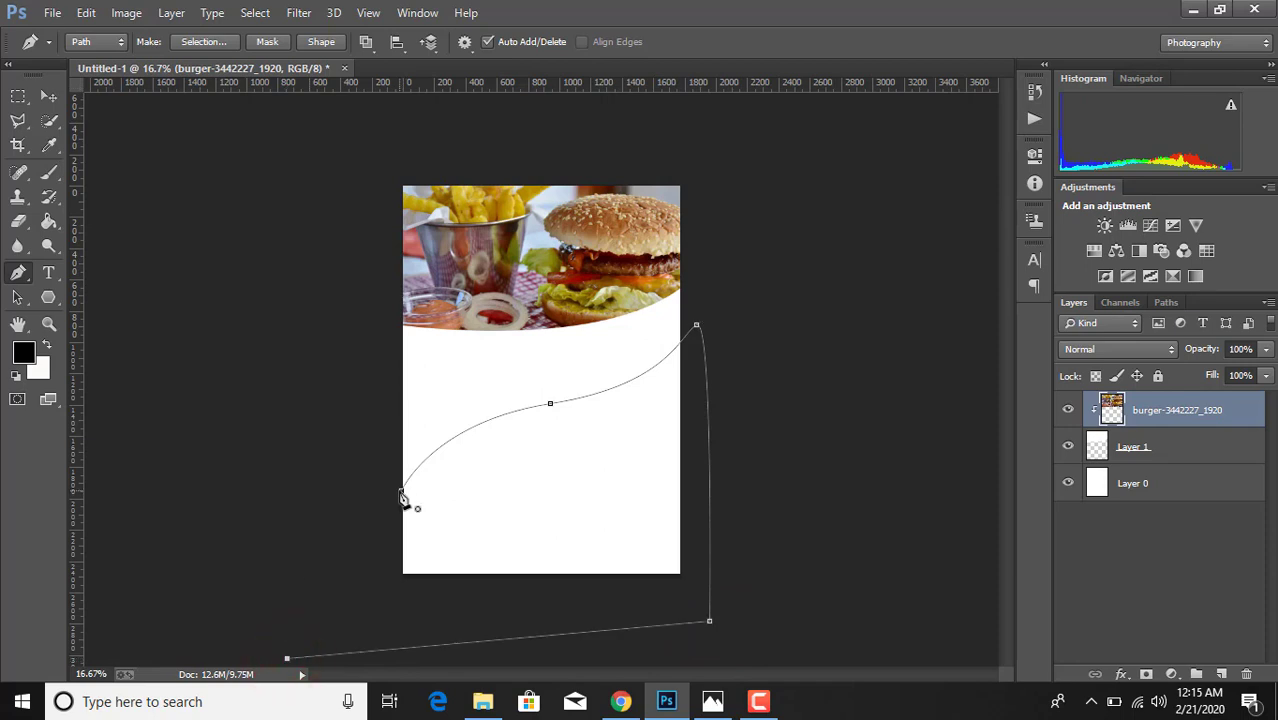
# Convert the closed wave path around the page's lower part into a selection
pyautogui.rightClick(482, 476)
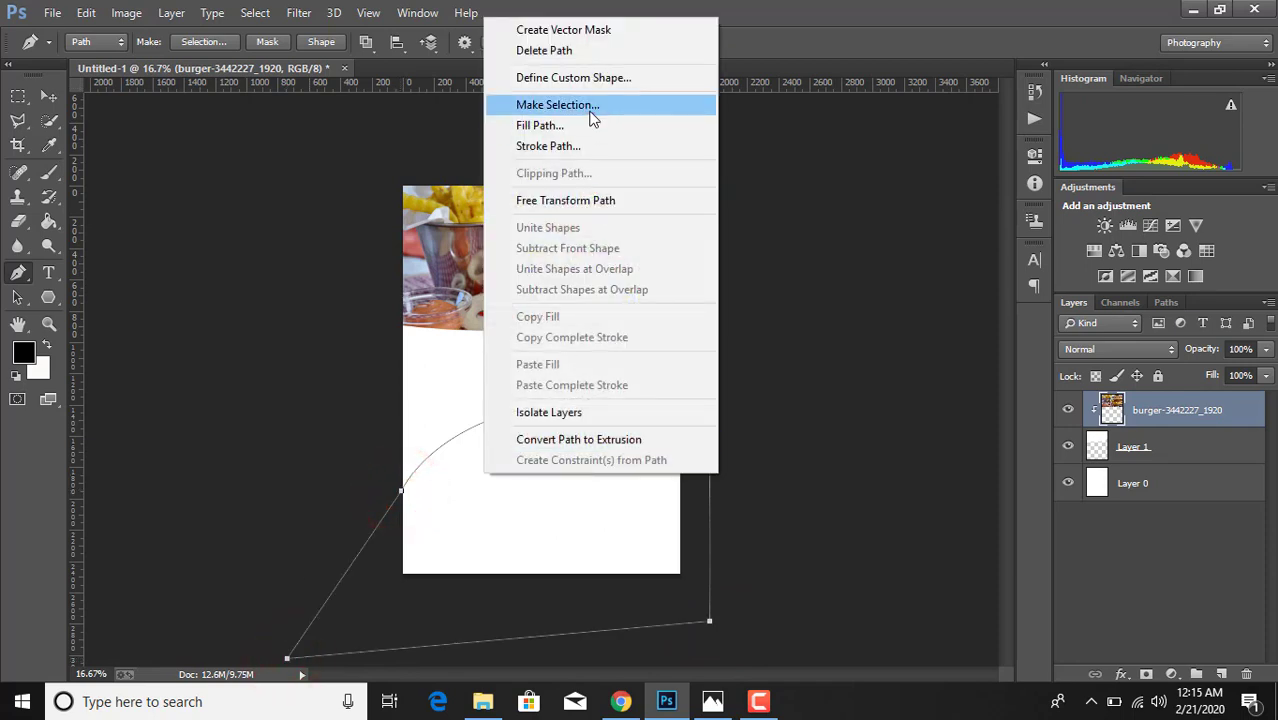
pyautogui.click(586, 106)
pyautogui.click(729, 200)
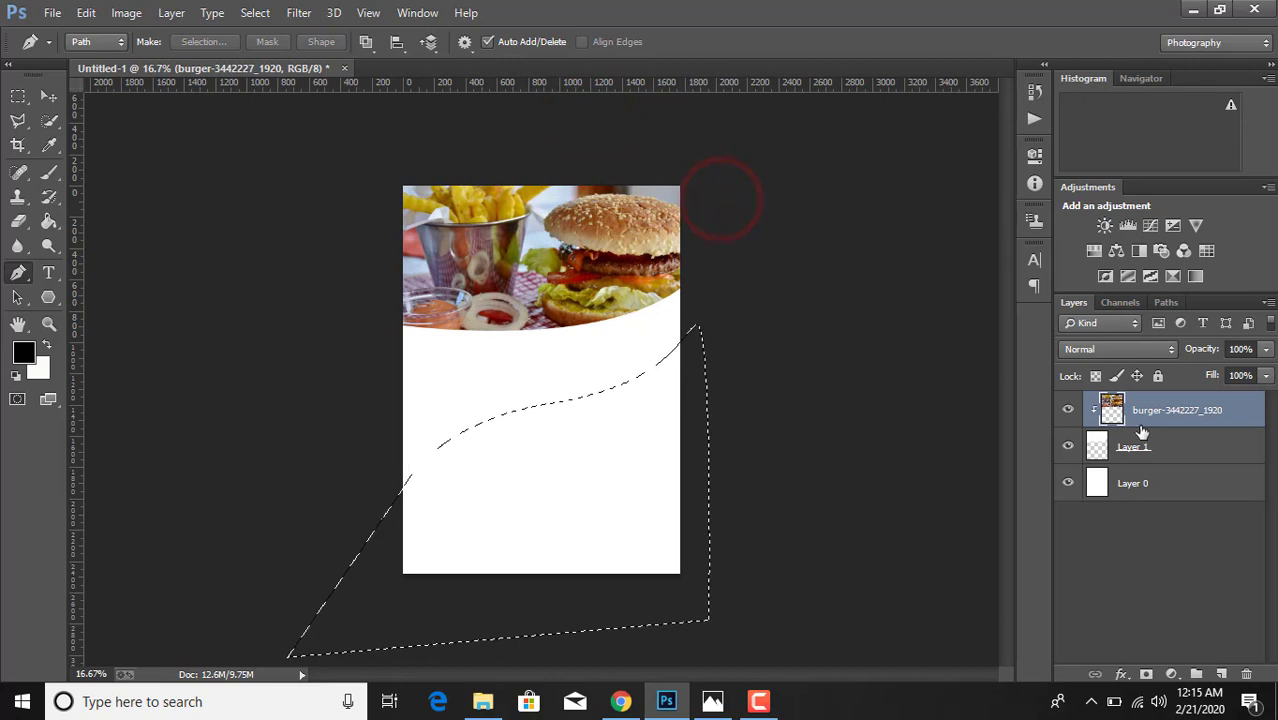
# Copy the selected wave area of Layer 0 onto a new layer
pyautogui.click(1133, 484)
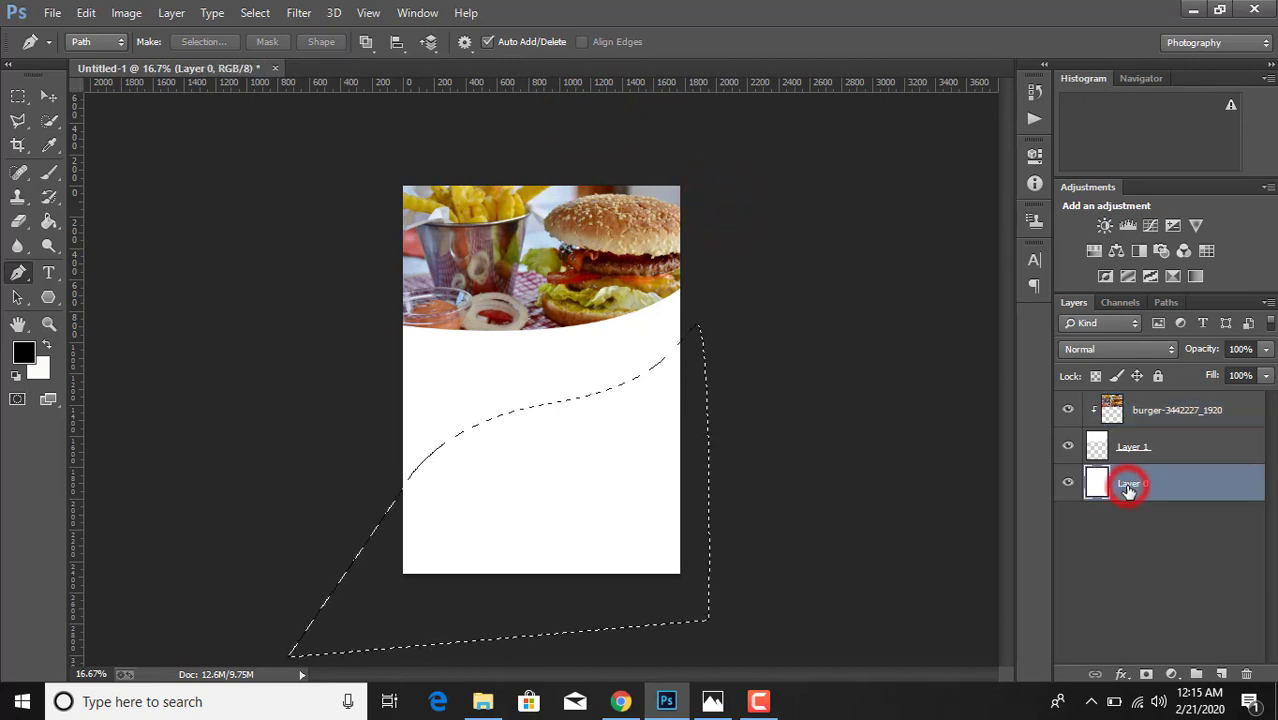
pyautogui.rightClick(601, 463)
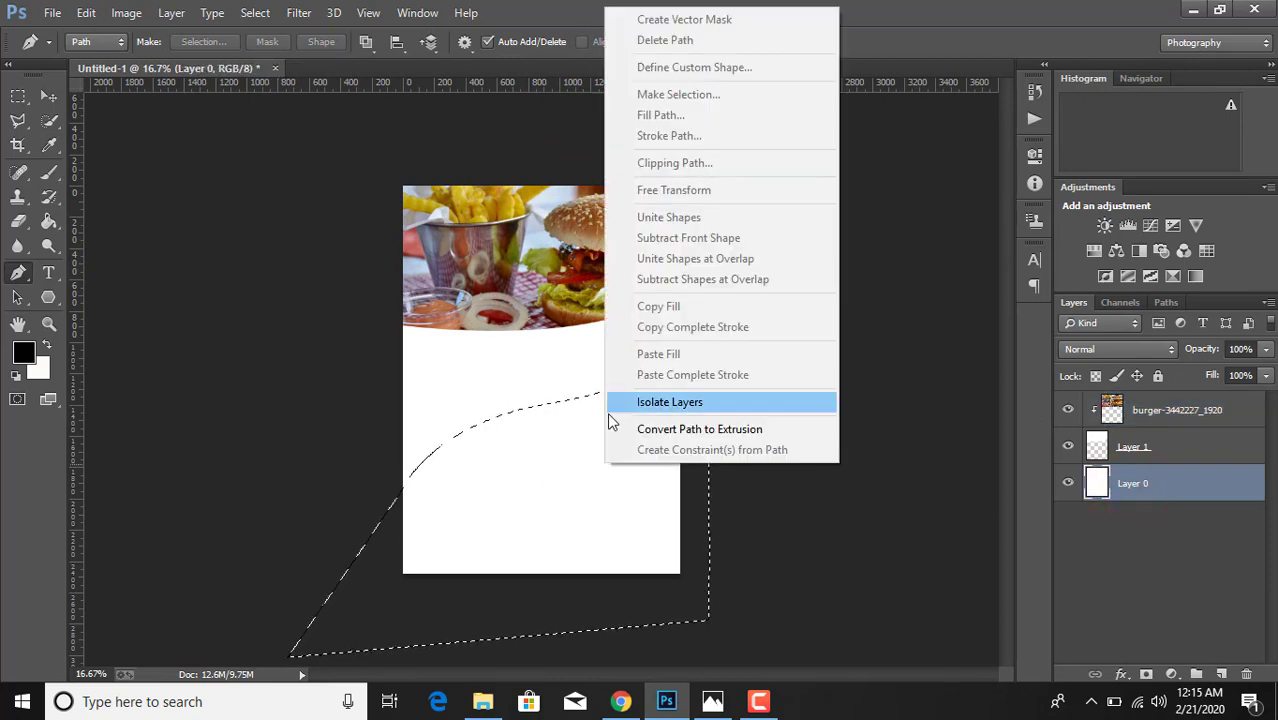
pyautogui.click(15, 126)
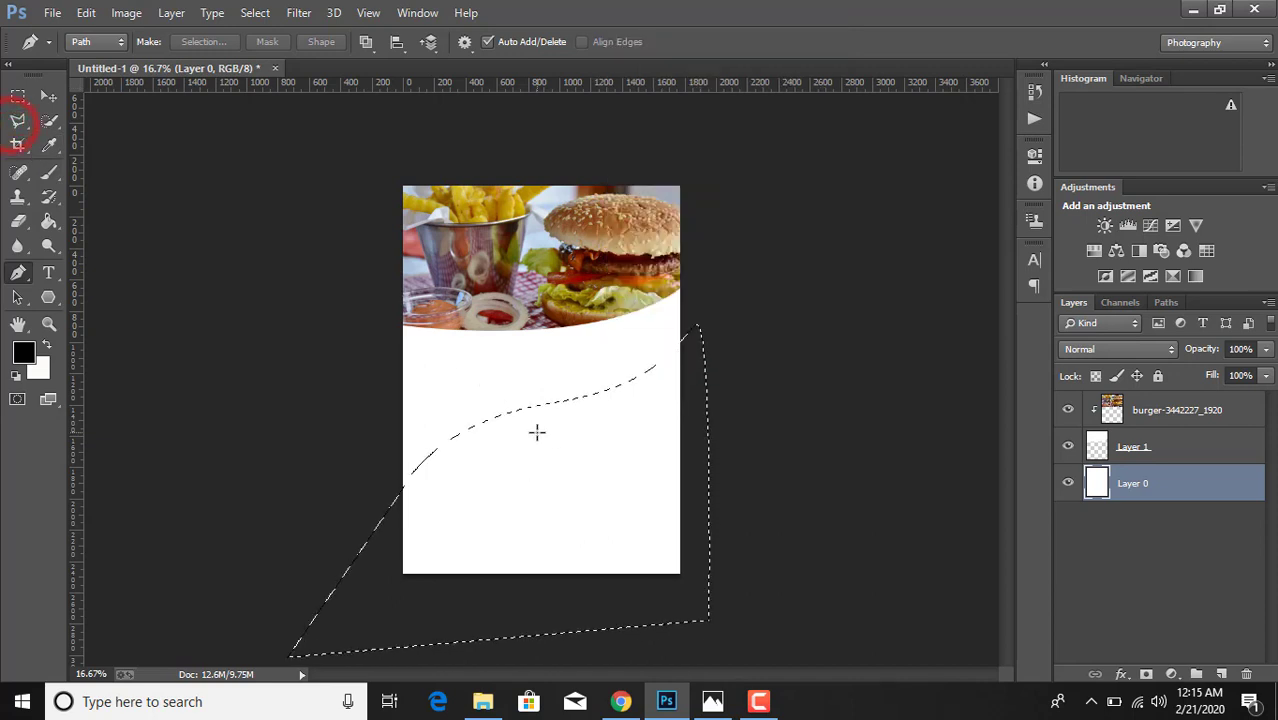
pyautogui.click(17, 120)
pyautogui.rightClick(606, 462)
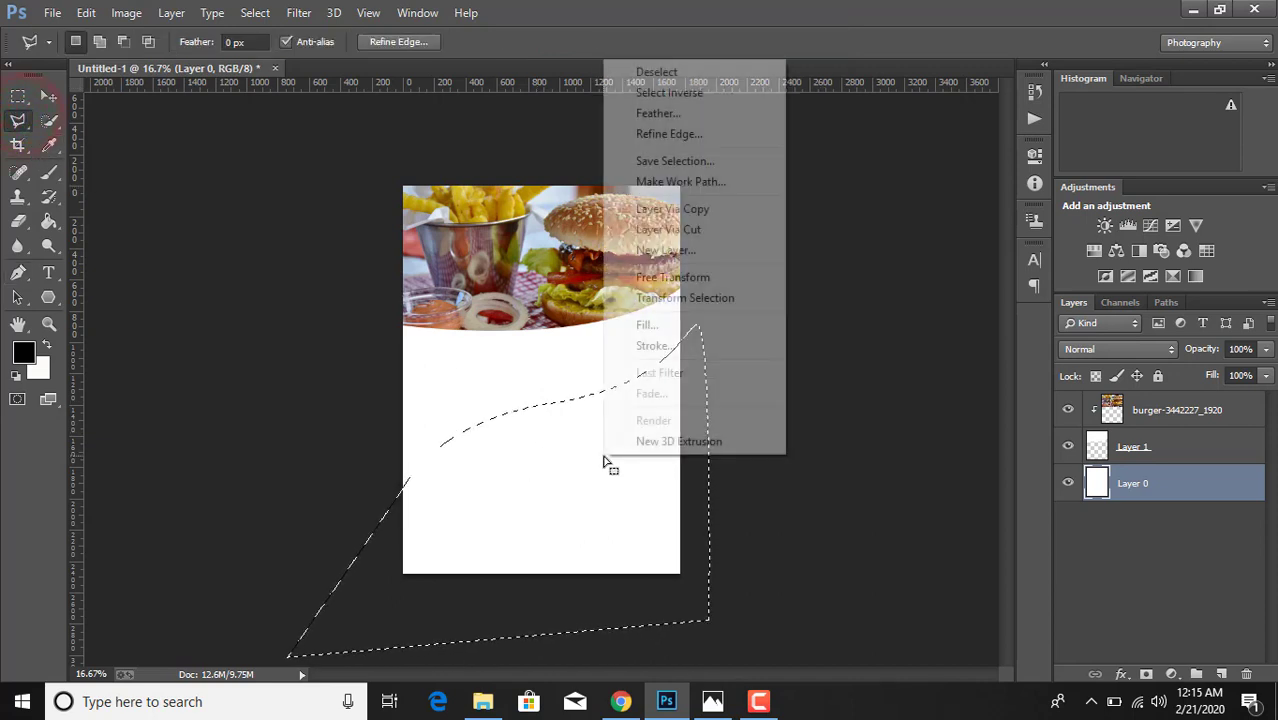
pyautogui.click(670, 208)
# Select the pixels of Layer 2, fill them with the black foreground colour and remove the selection
pyautogui.click(1134, 488)
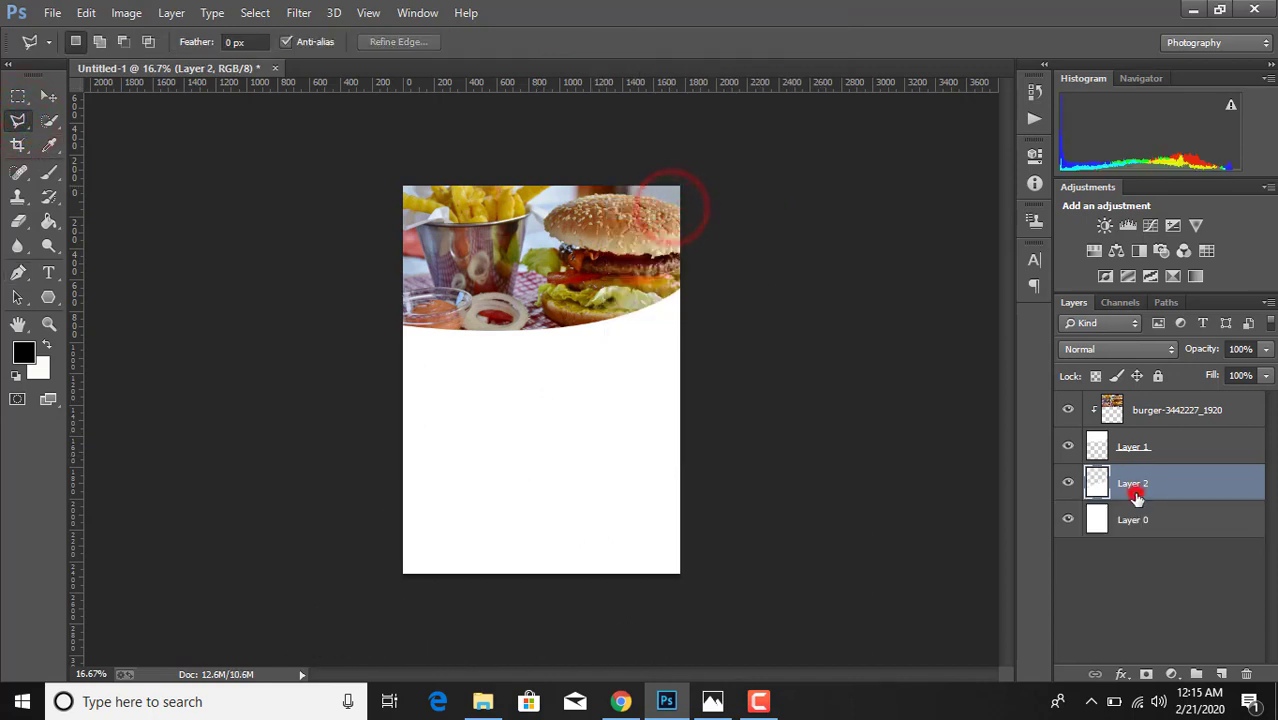
pyautogui.rightClick(1097, 484)
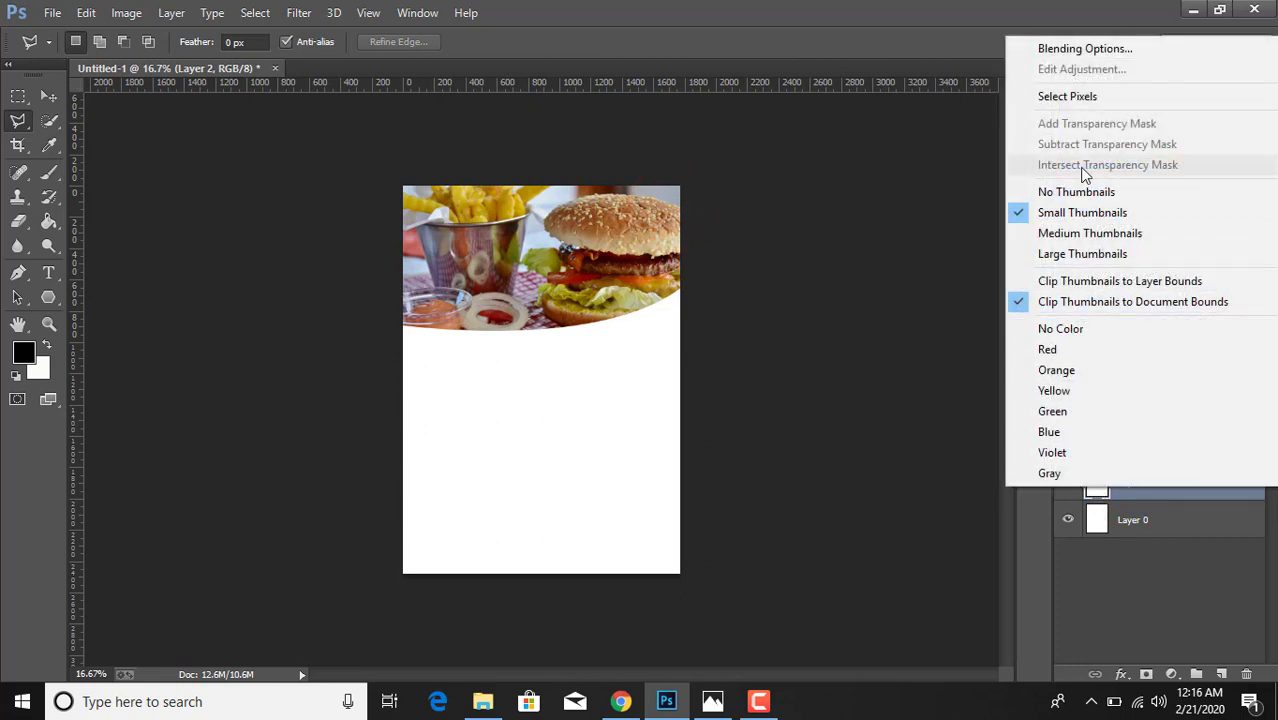
pyautogui.click(1090, 103)
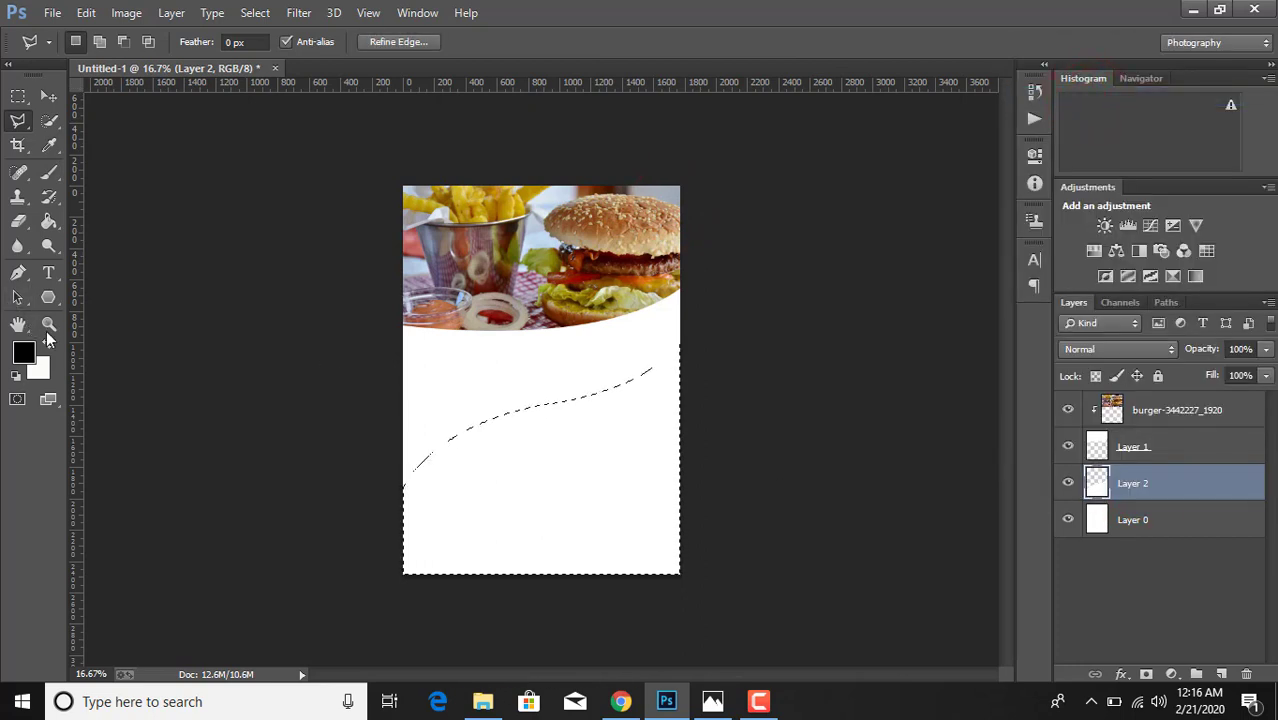
pyautogui.click(49, 221)
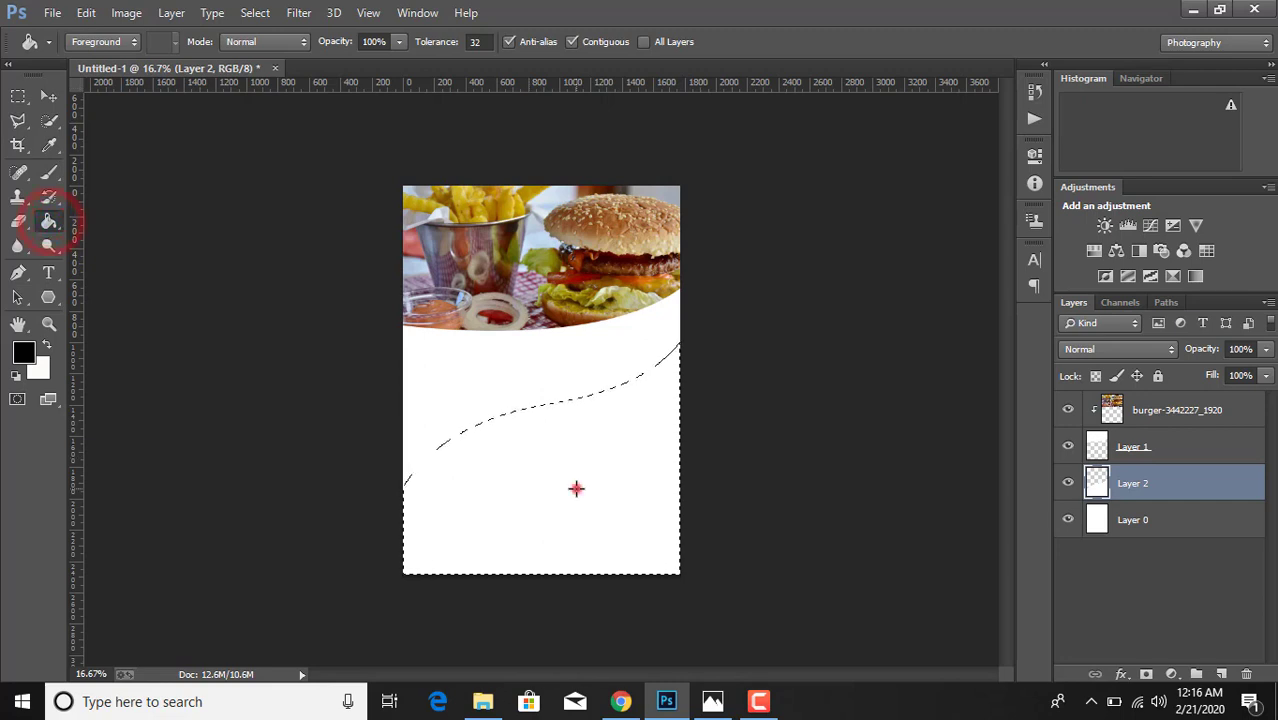
pyautogui.click(576, 488)
pyautogui.click(49, 95)
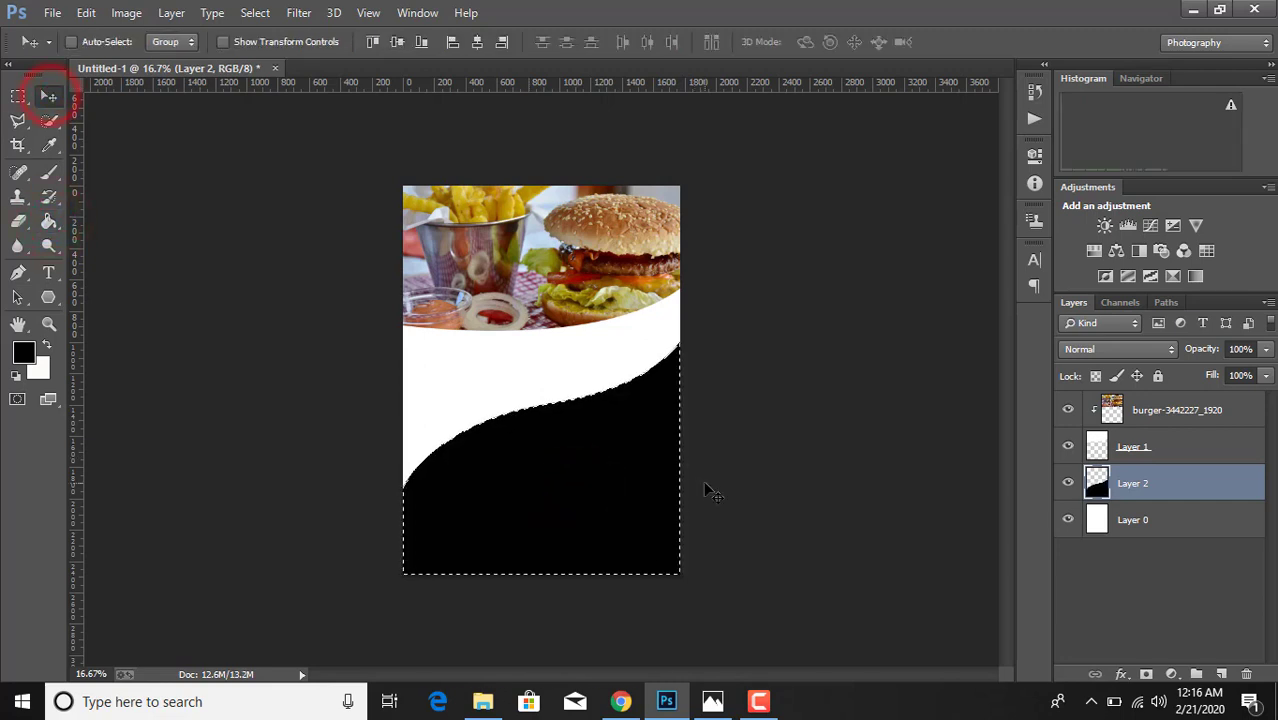
pyautogui.hotkey('ctrl', 'd')
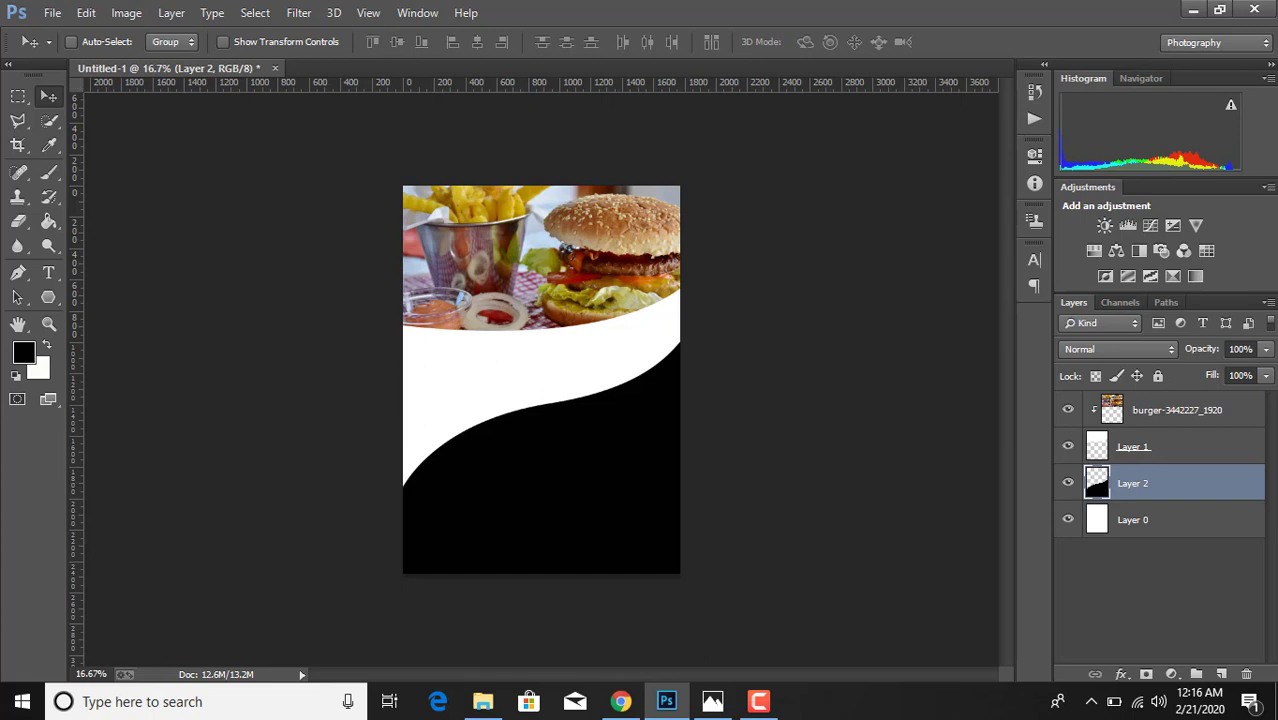
# Duplicate the black wave layer and set the foreground colour to a strong red
pyautogui.moveTo(1213, 488); pyautogui.dragTo(1221, 674)
pyautogui.click(1155, 497)
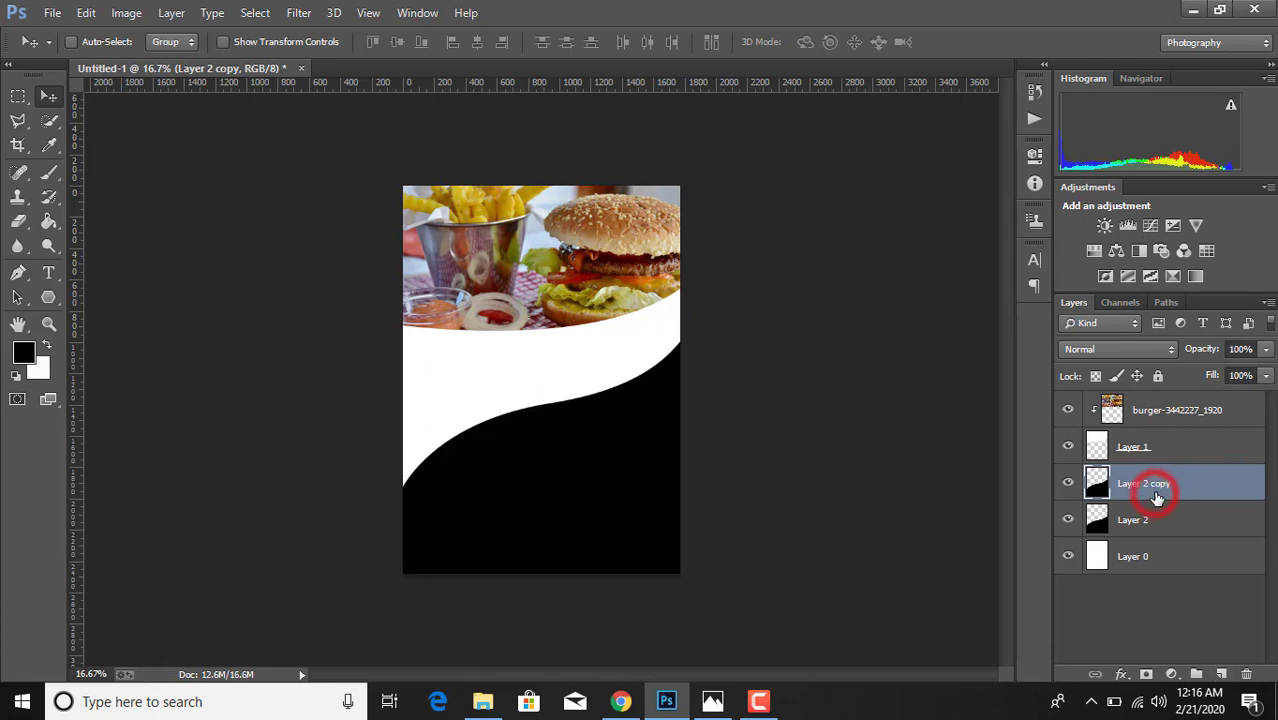
pyautogui.click(20, 352)
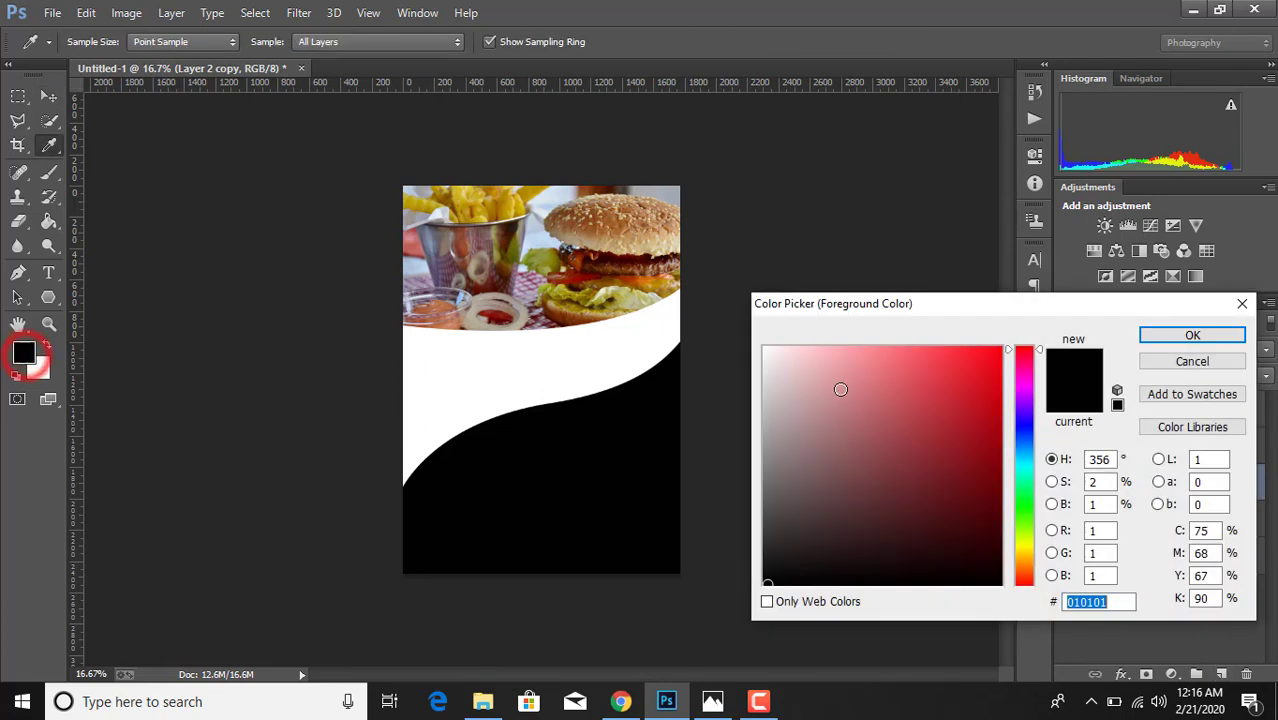
pyautogui.click(976, 389)
pyautogui.click(1150, 334)
pyautogui.press('v')
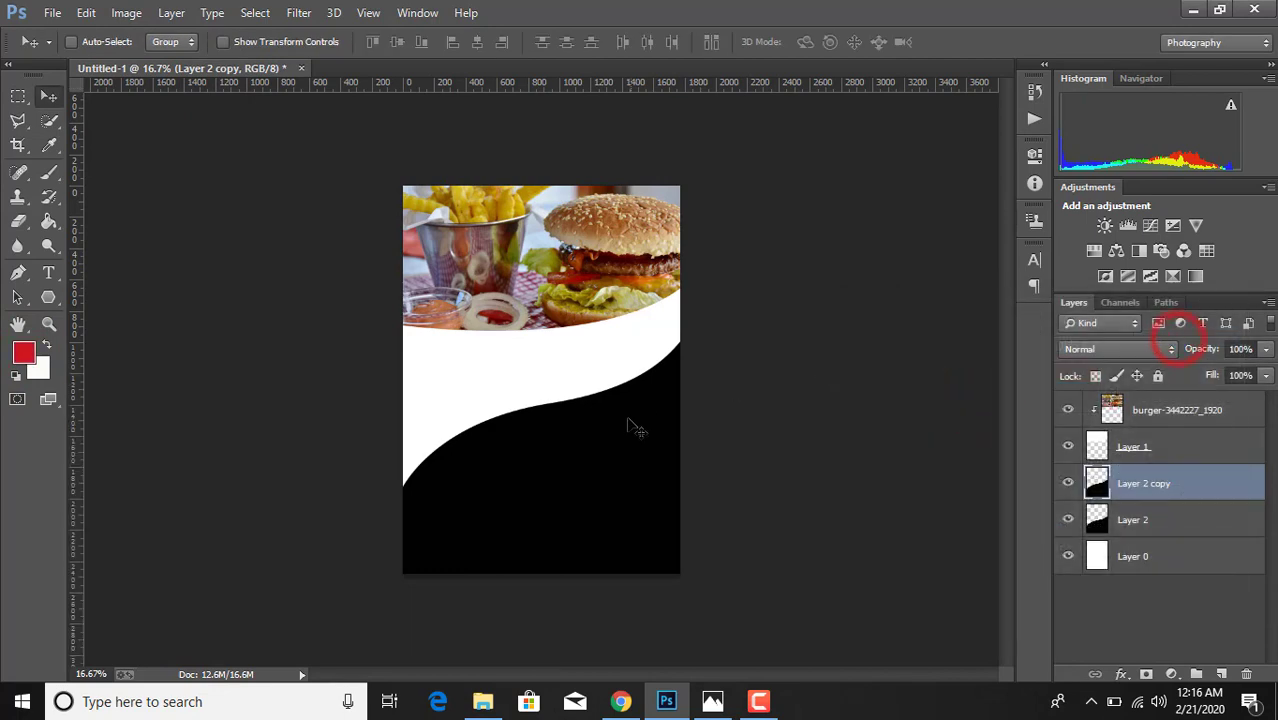
pyautogui.click(628, 425)
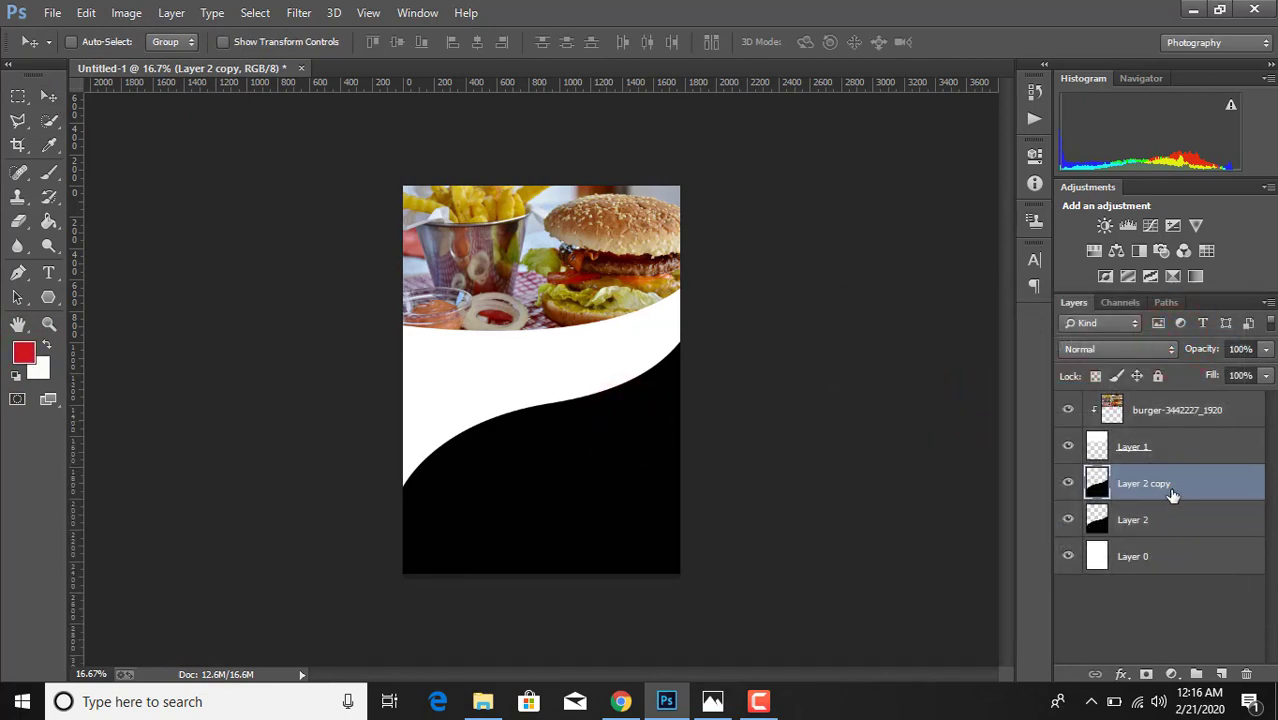
# Nudge the duplicated wave up to a Y position of 1683.50 px, apply the transform and choose the Paint Bucket tool
pyautogui.hotkey('ctrl', 't')
pyautogui.press('Up')
pyautogui.press('Up')
pyautogui.press('Up')
pyautogui.press('Up')
pyautogui.press('Up')
pyautogui.press('Up')
pyautogui.press('Up')
pyautogui.press('Up')
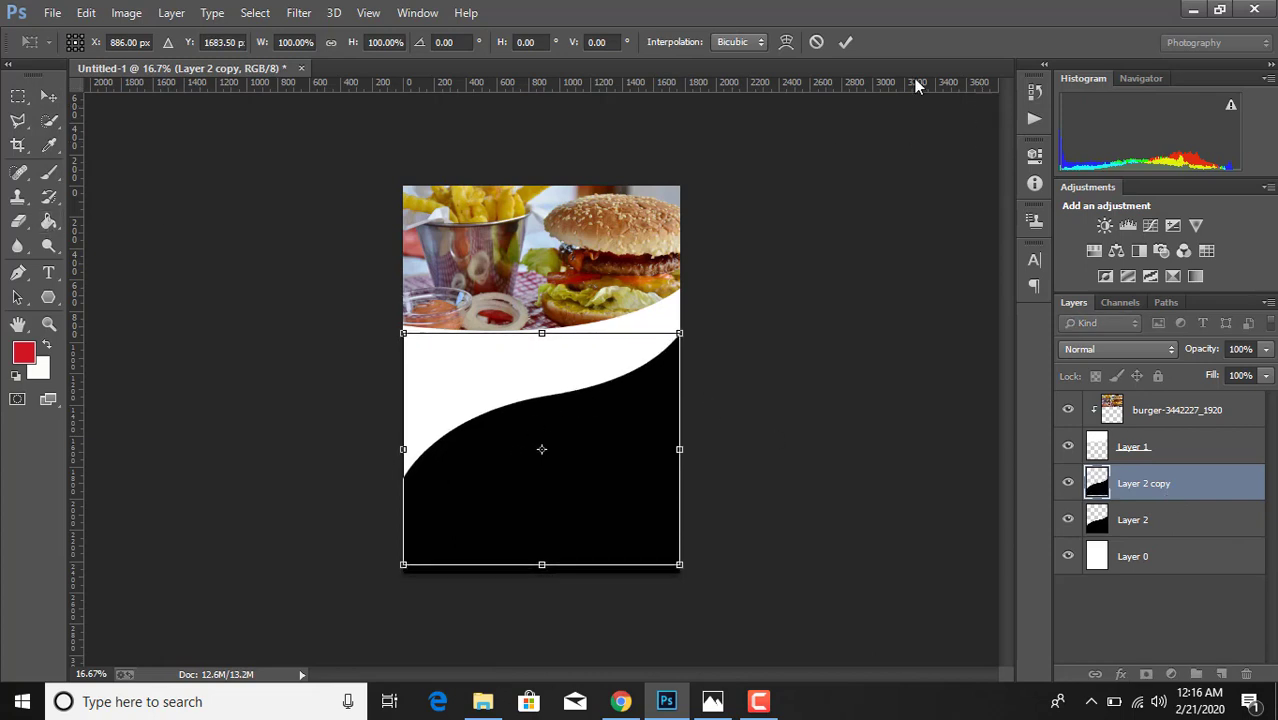
pyautogui.click(847, 42)
pyautogui.click(49, 221)
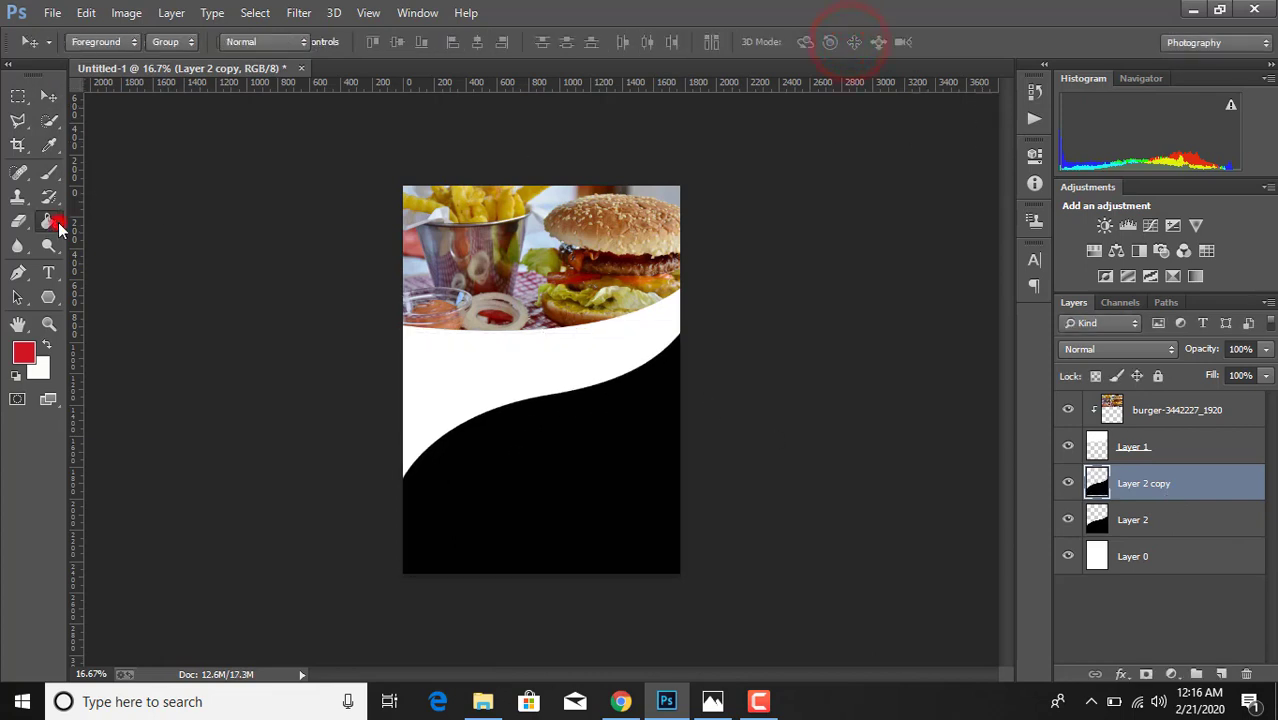
pyautogui.rightClick(470, 443)
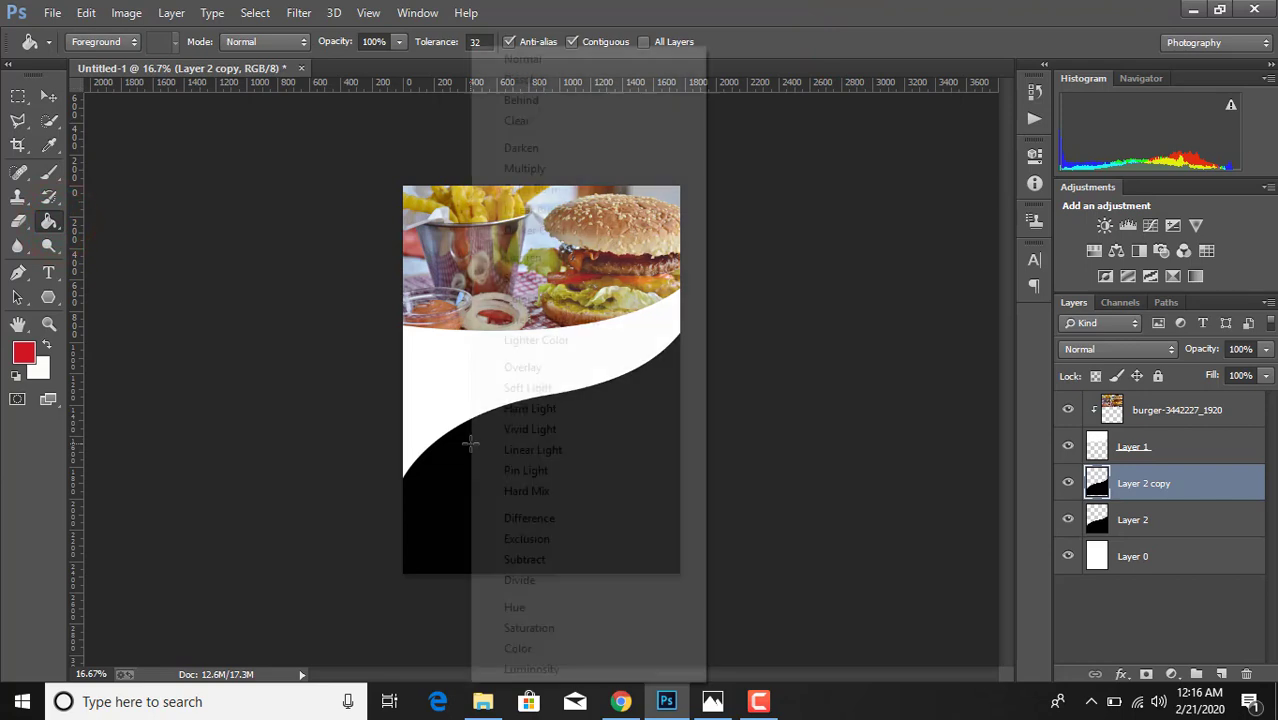
pyautogui.click(436, 442)
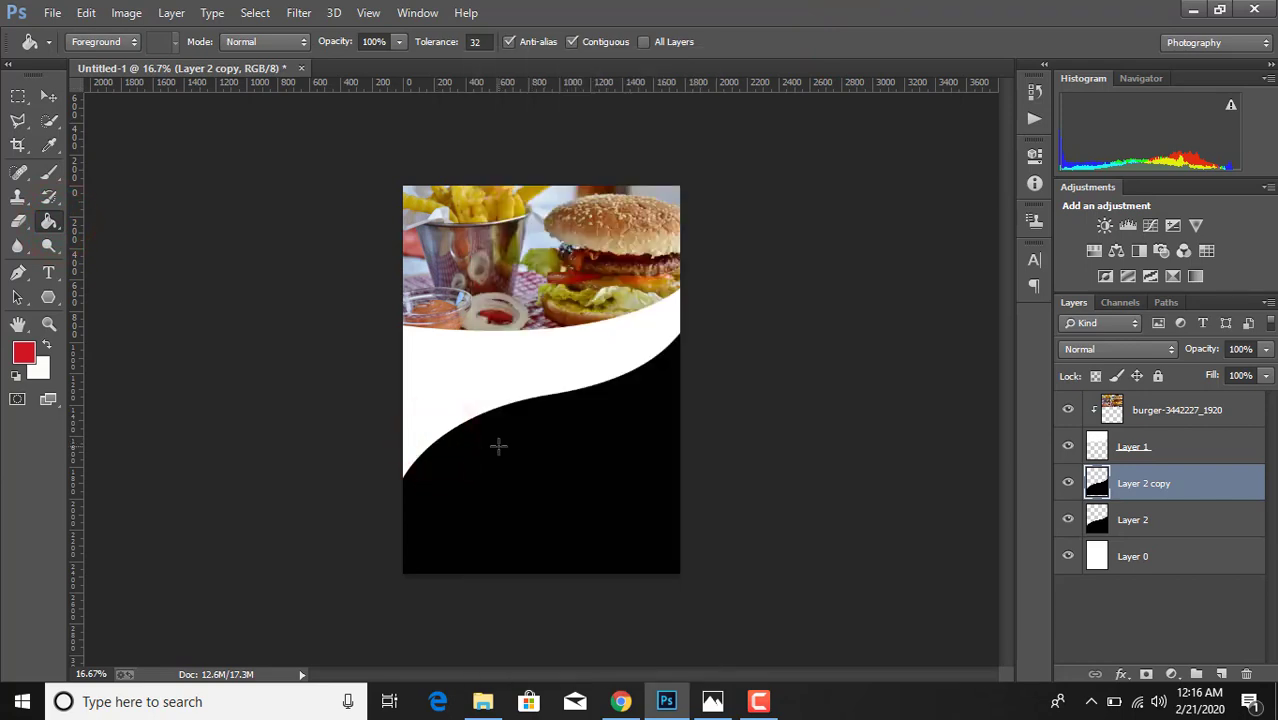
pyautogui.hotkey('ctrl', 't')
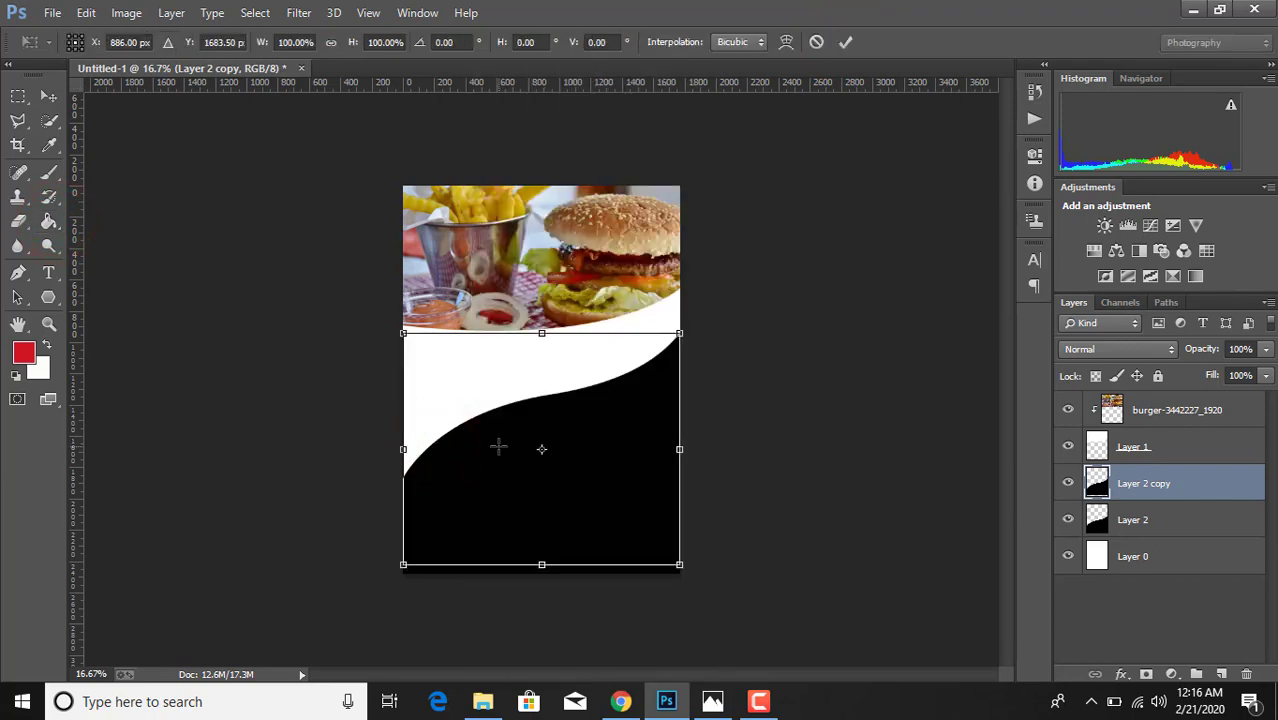
pyautogui.click(846, 43)
pyautogui.rightClick(599, 453)
# Select the pixels of Layer 2 copy, fill them with the red foreground colour and deselect
pyautogui.rightClick(1097, 483)
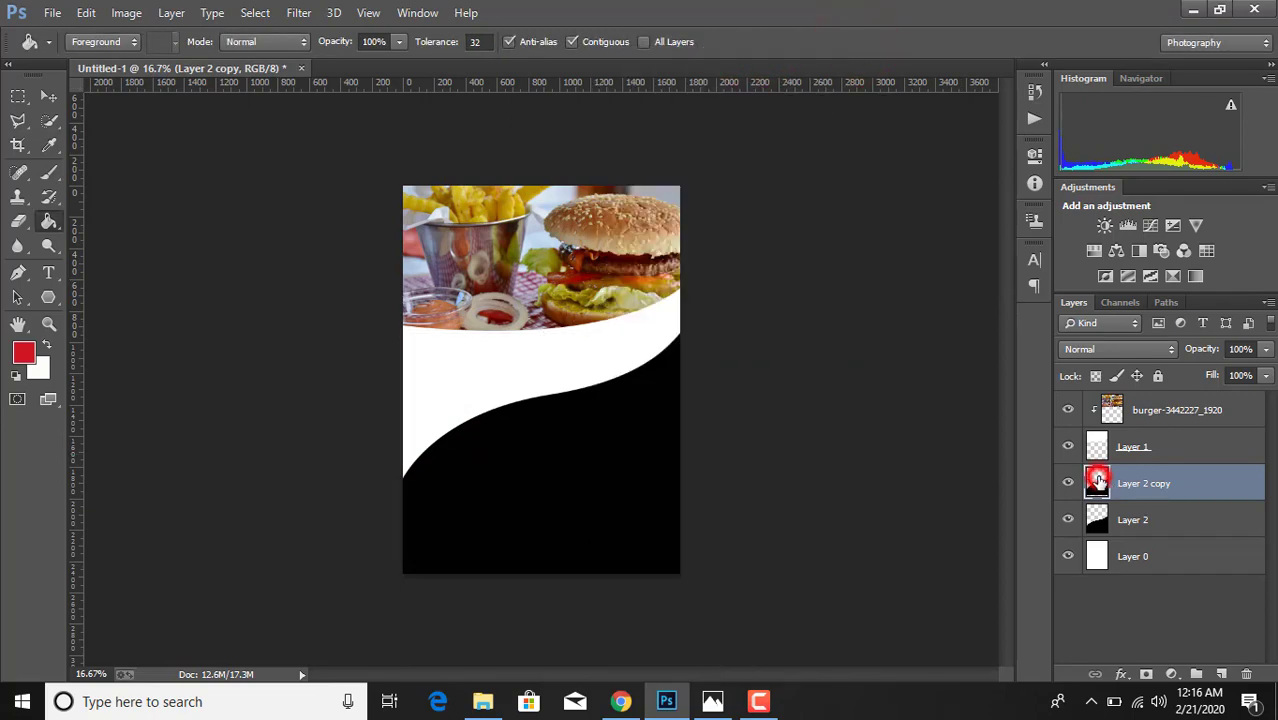
pyautogui.click(1063, 87)
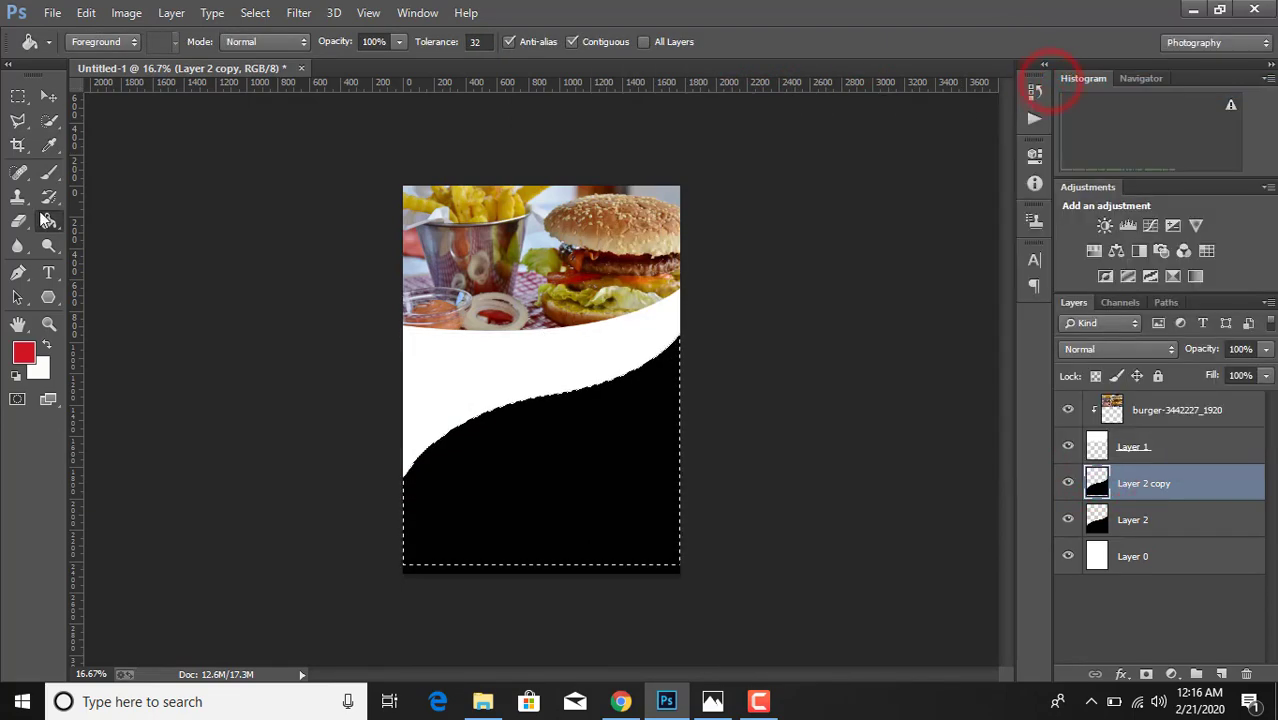
pyautogui.click(510, 455)
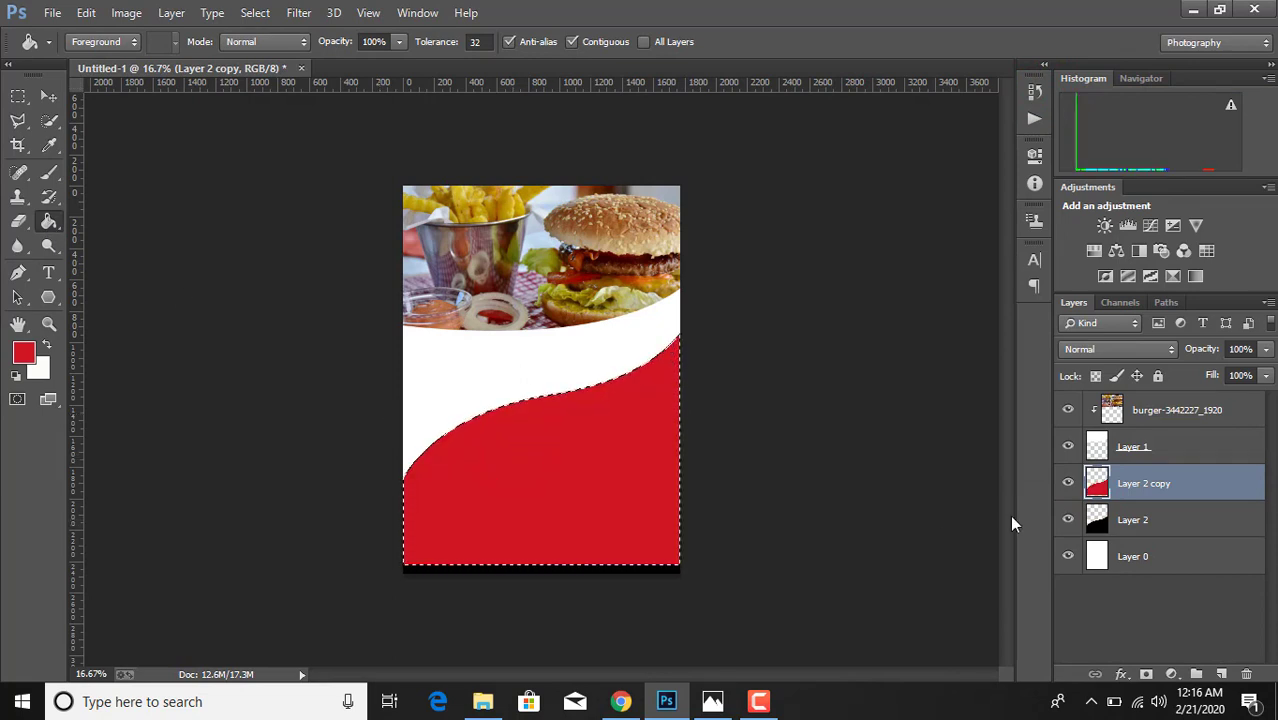
pyautogui.hotkey('ctrl', 'd')
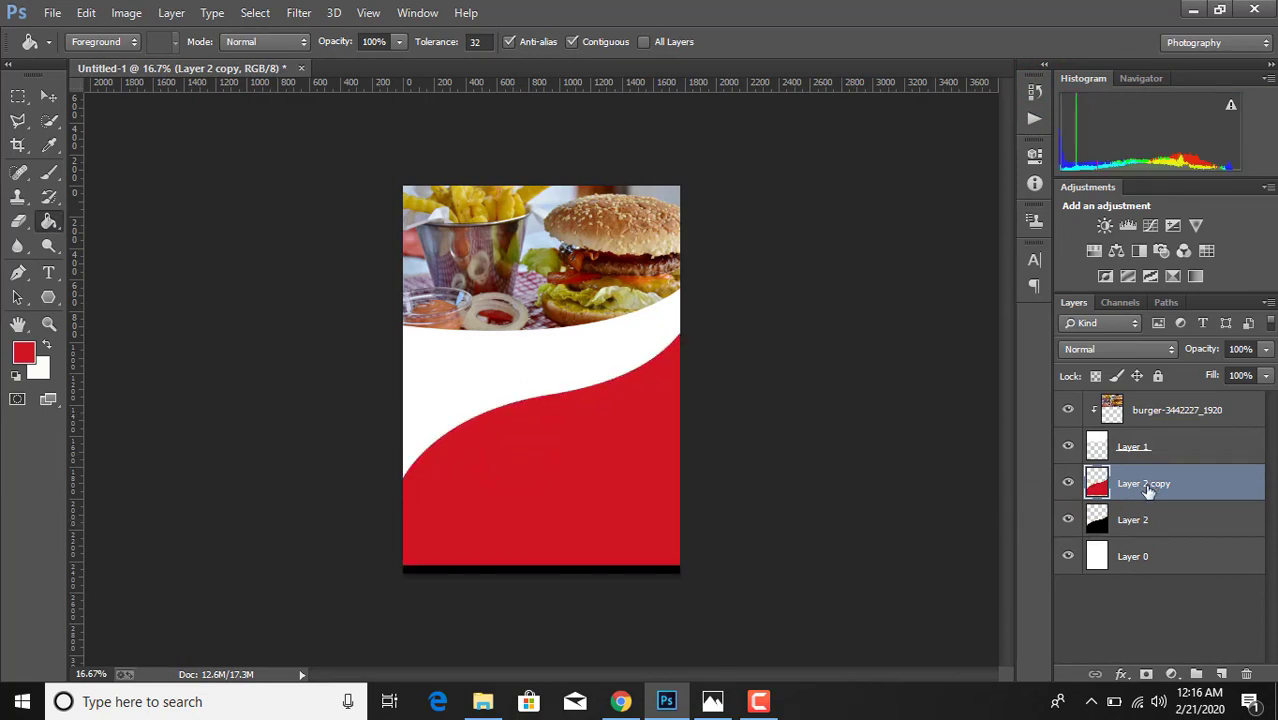
# Move the red wave layer beneath the black one and nudge it up to a Y position of 1671.50 px
pyautogui.moveTo(1147, 488); pyautogui.dragTo(1136, 524)
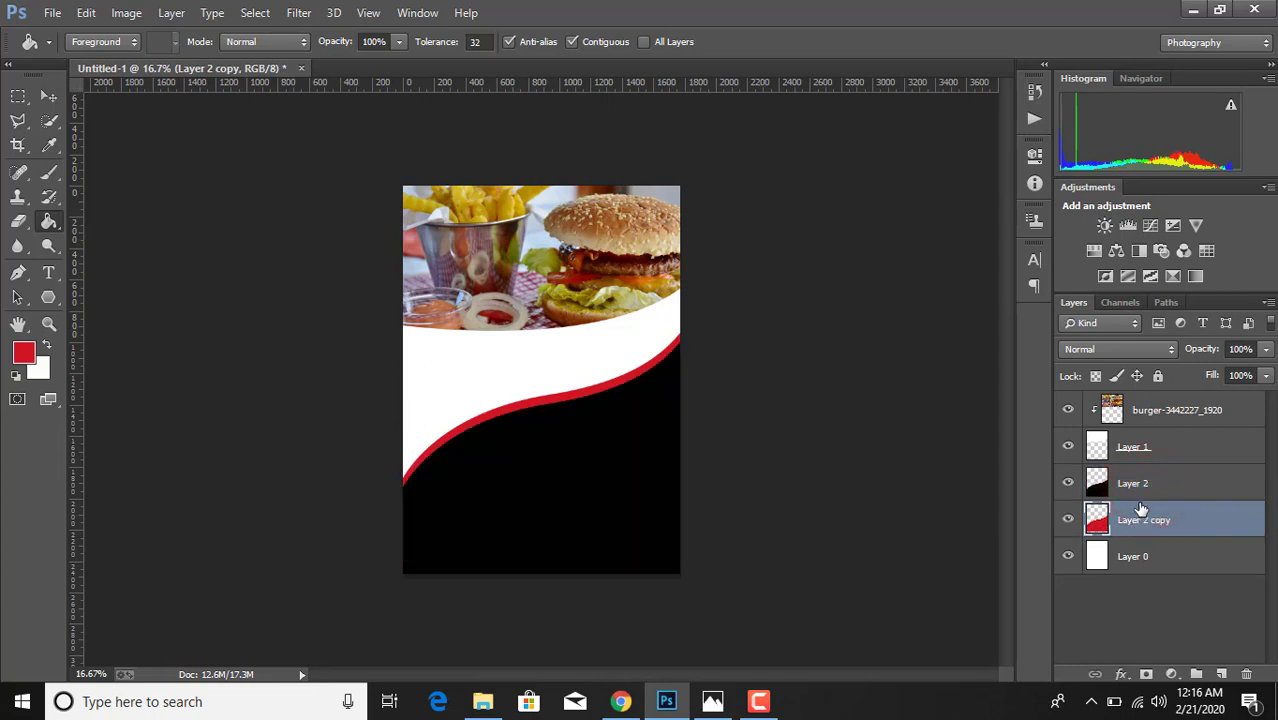
pyautogui.hotkey('ctrl', 't')
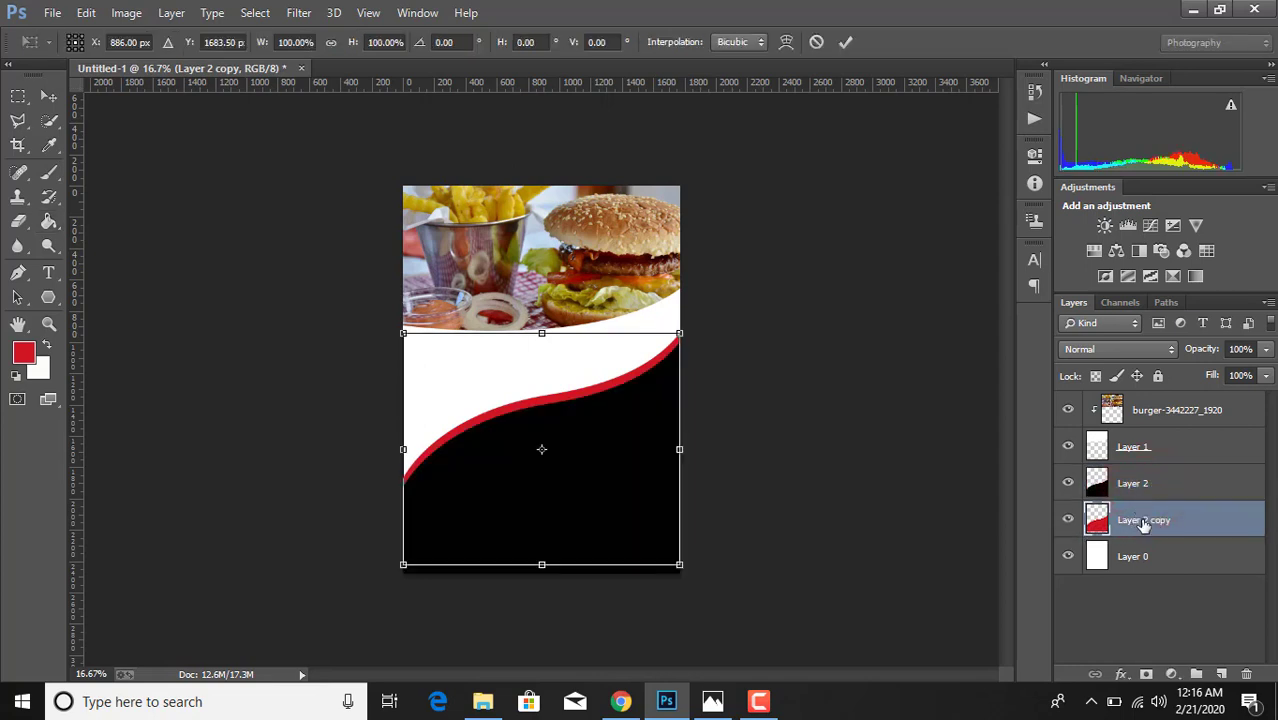
pyautogui.press('Up')
pyautogui.press('Up')
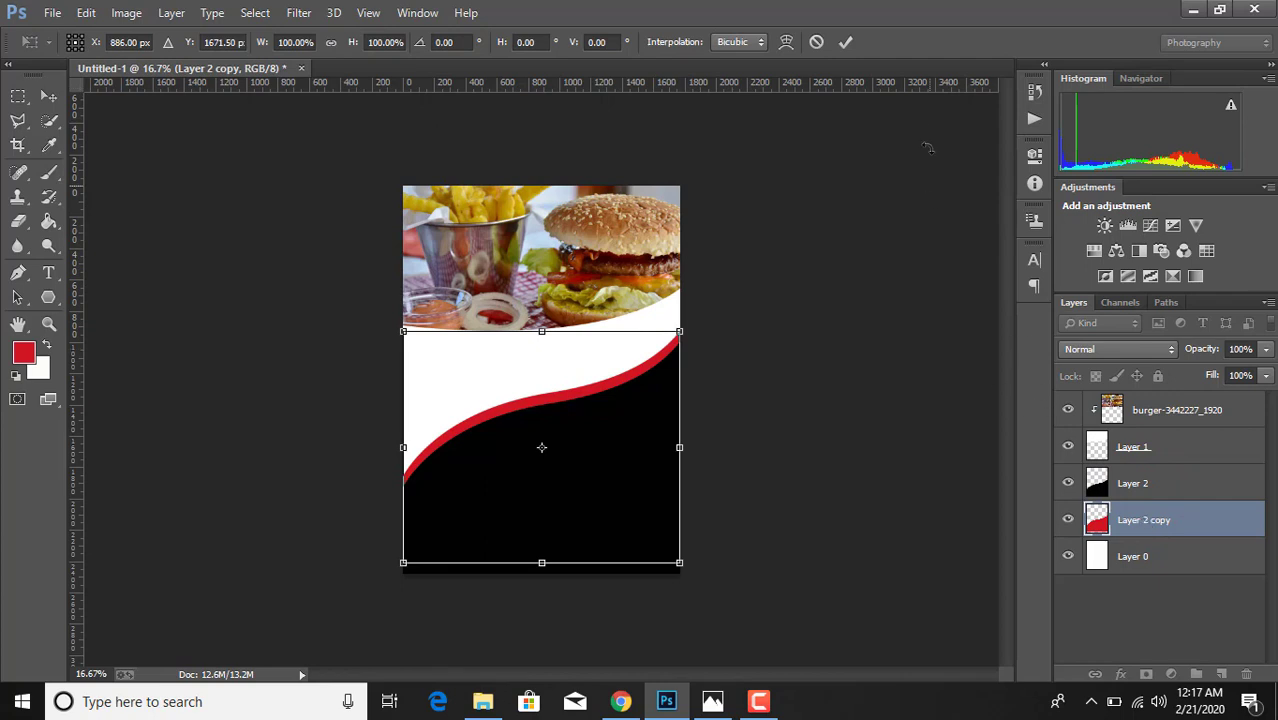
pyautogui.click(848, 44)
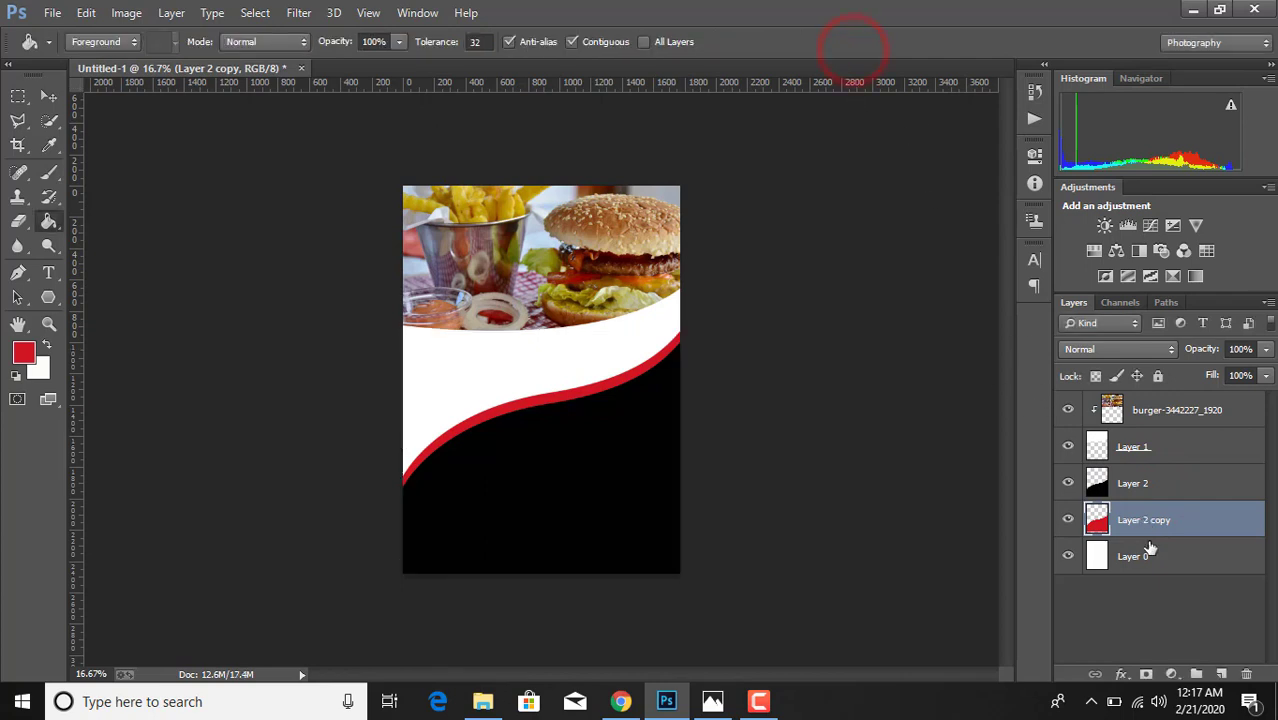
# Select the pixels of the black wave on Layer 2, invert the selection and make Layer 2 copy the active layer
pyautogui.click(1143, 492)
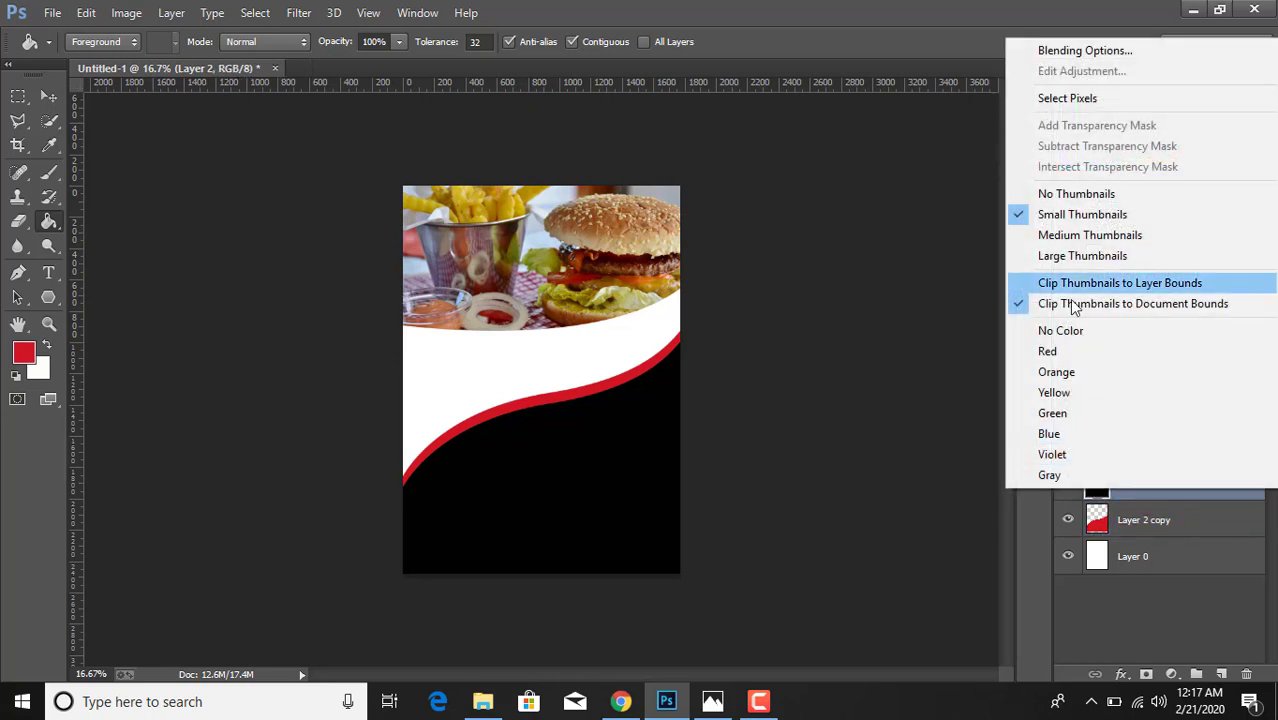
pyautogui.click(1072, 104)
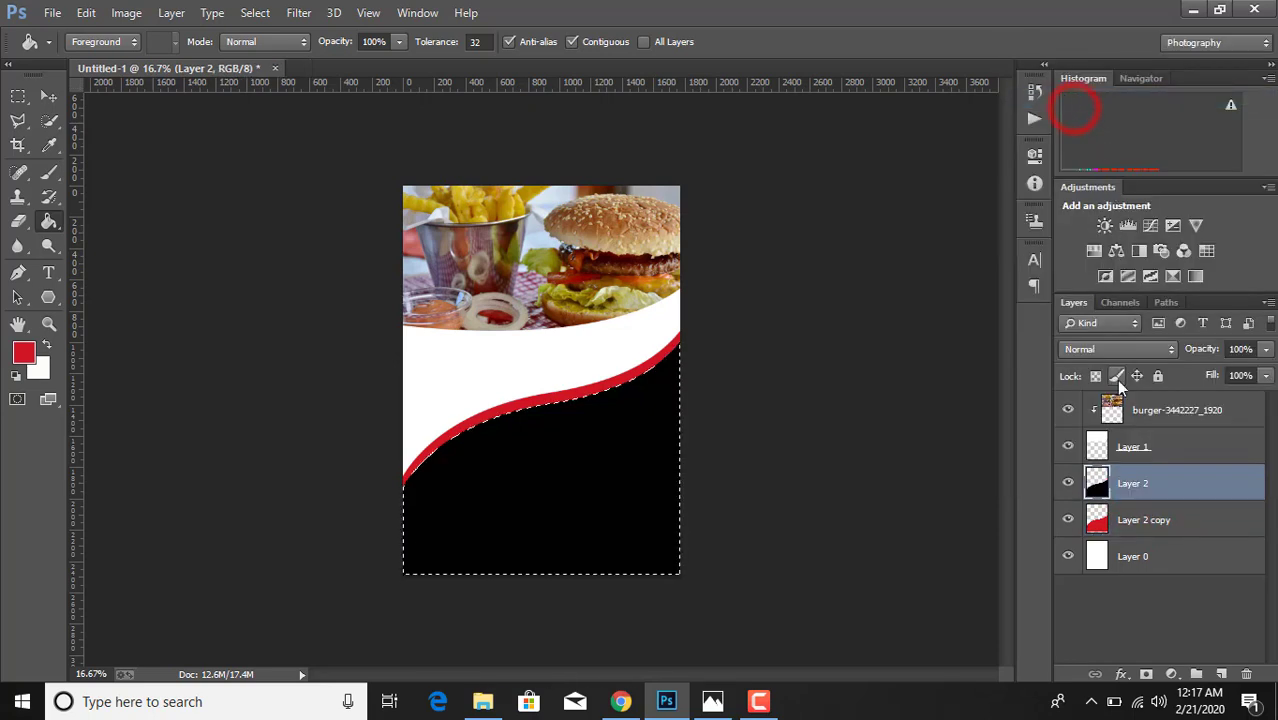
pyautogui.click(18, 120)
pyautogui.rightClick(620, 430)
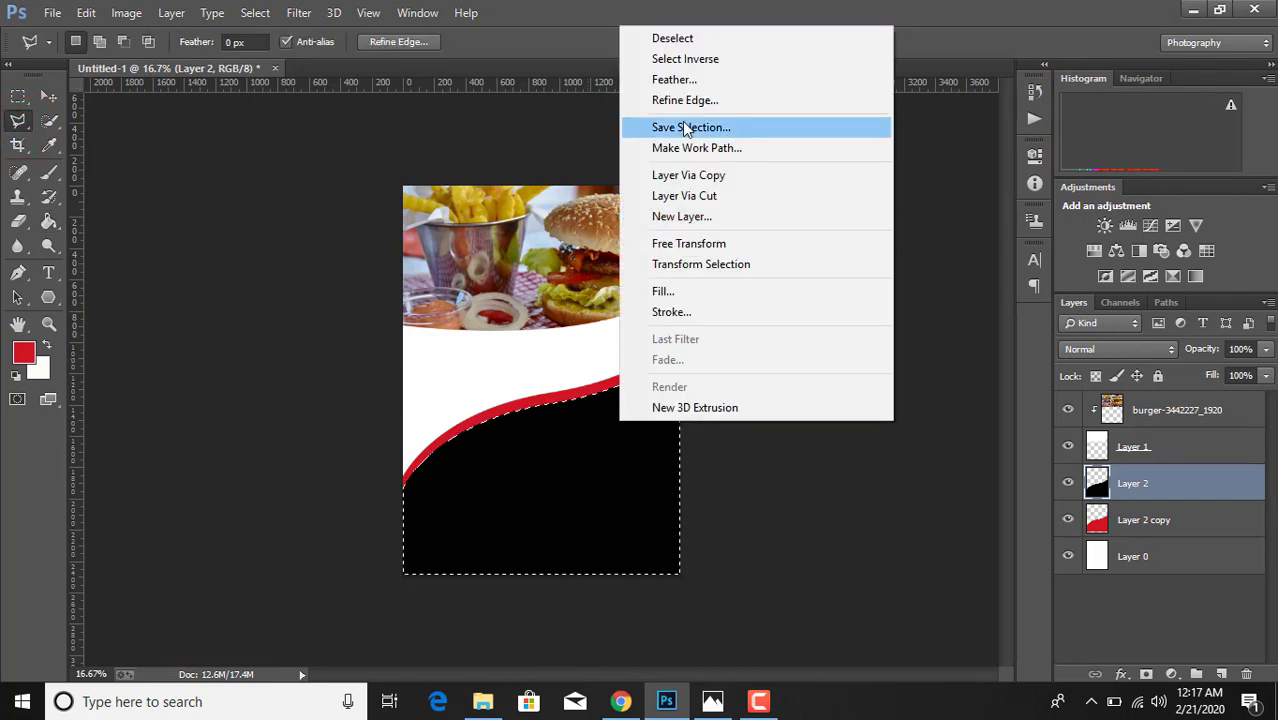
pyautogui.click(685, 60)
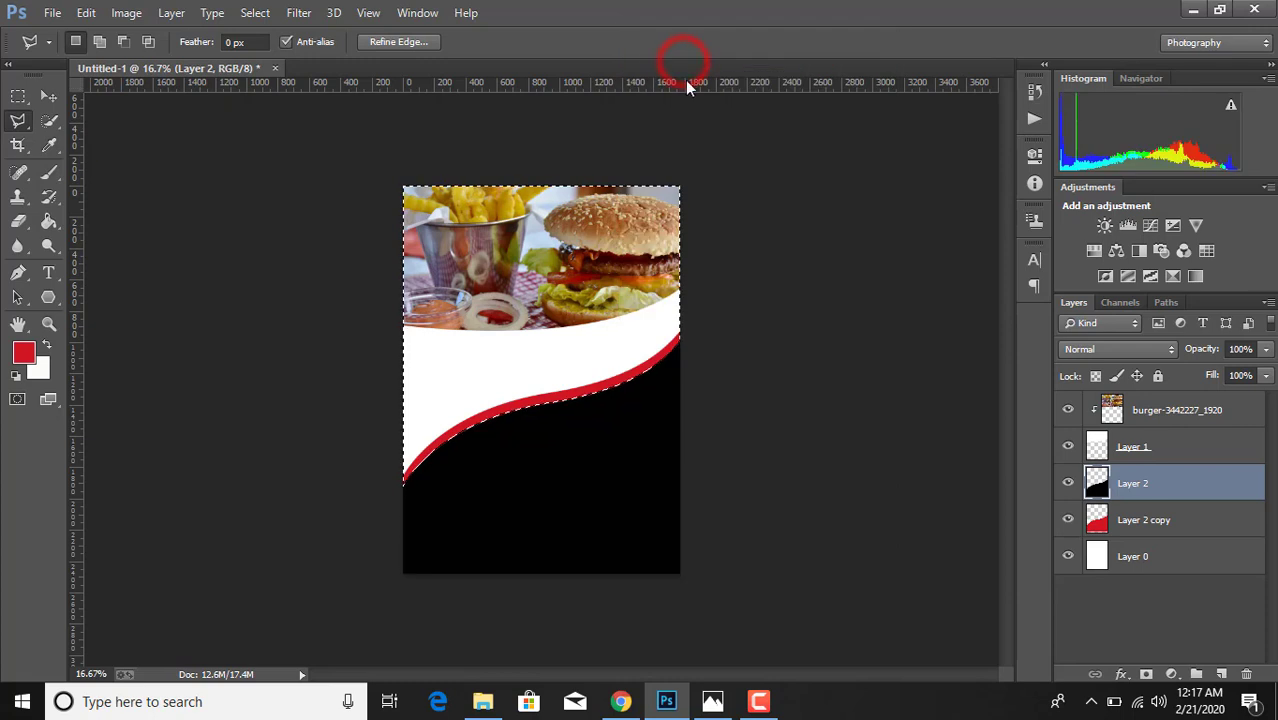
pyautogui.click(1145, 530)
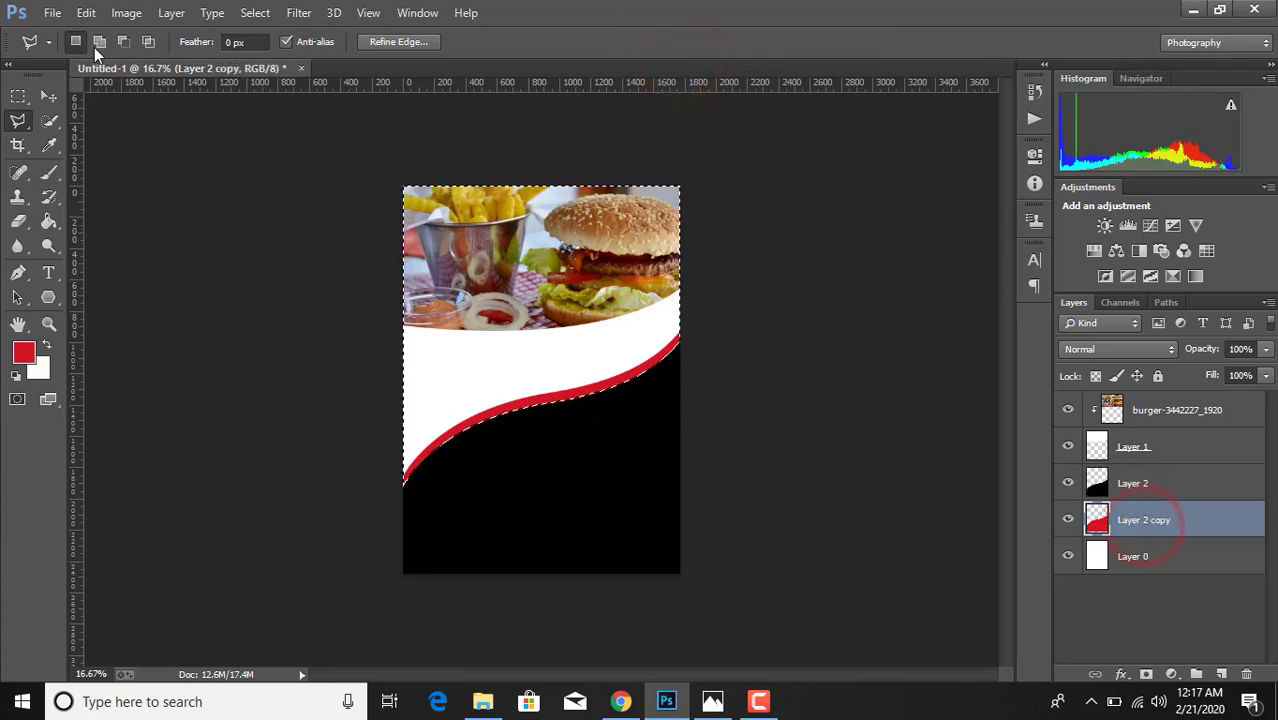
pyautogui.click(53, 13)
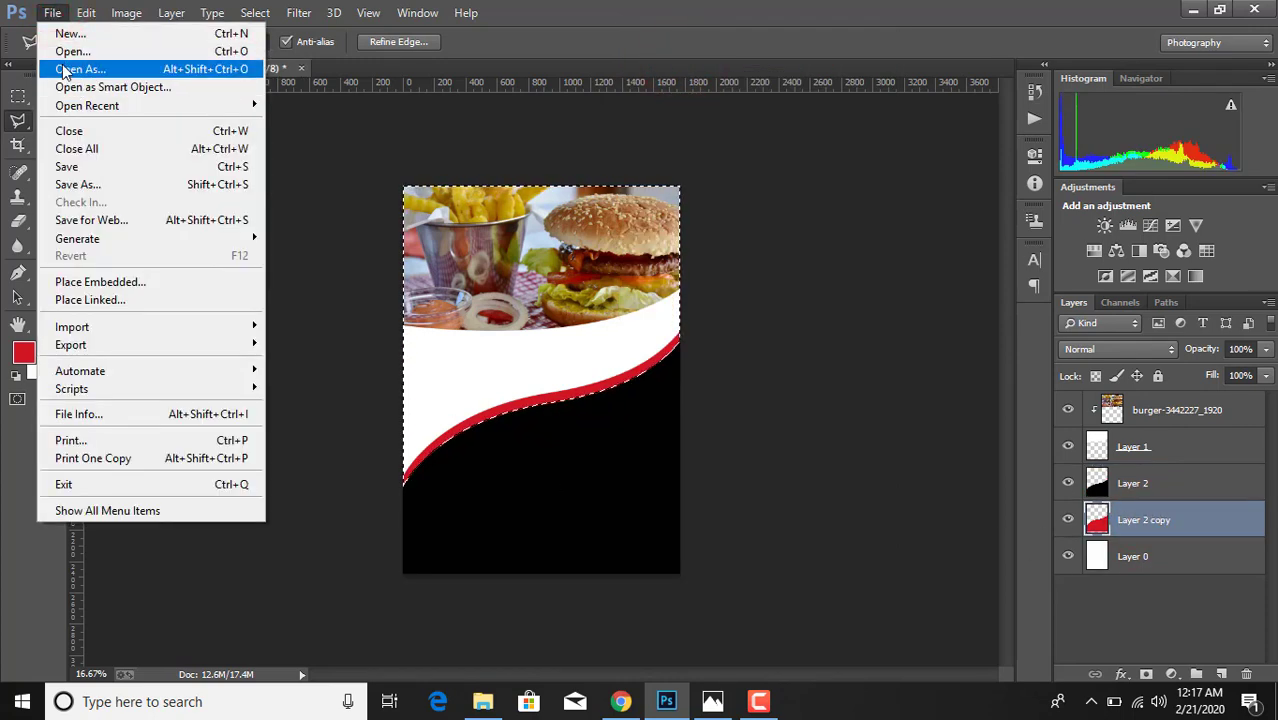
pyautogui.moveTo(86, 12)
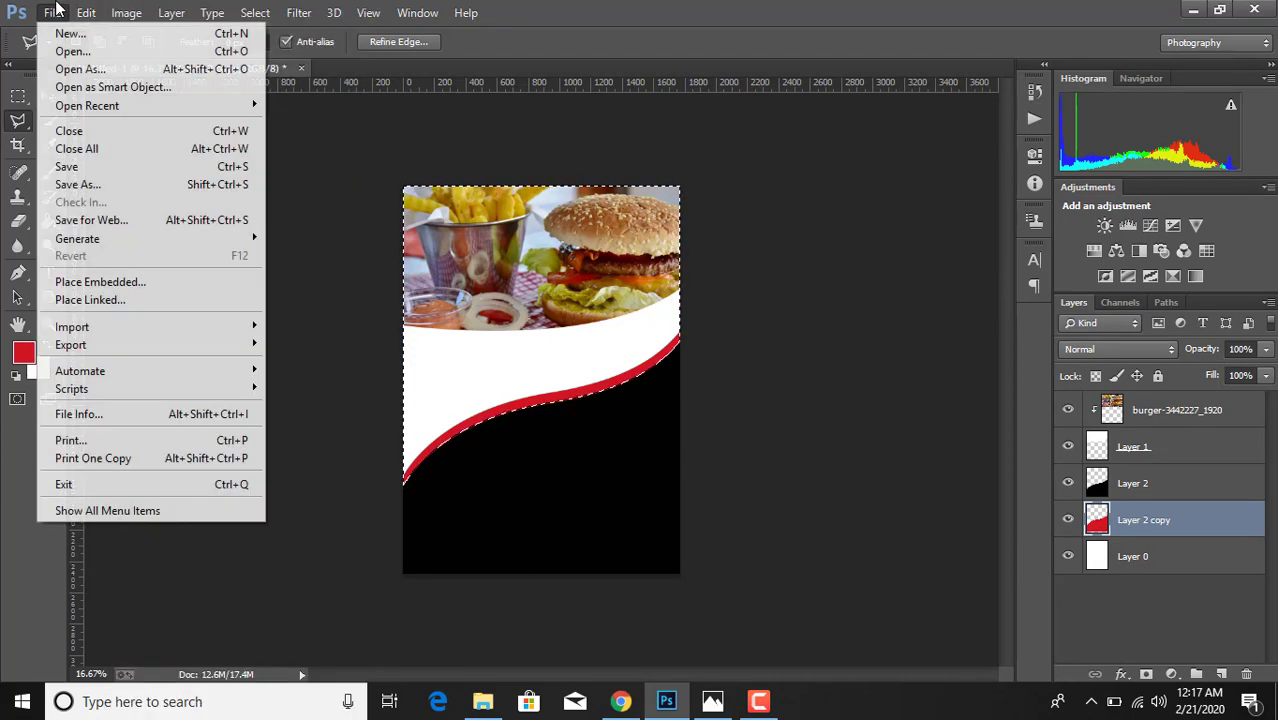
pyautogui.click(770, 4)
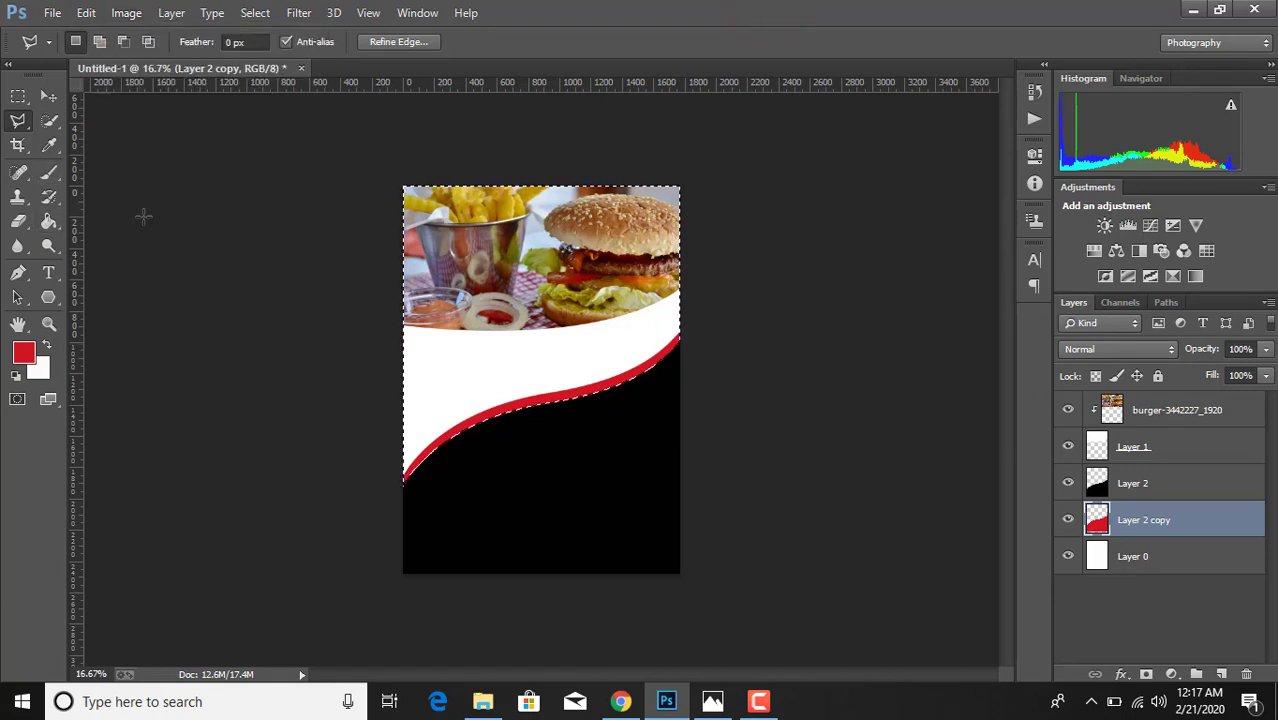
# Copy the selected red strip of Layer 2 copy to a new layer and delete Layer 2 copy
pyautogui.rightClick(537, 375)
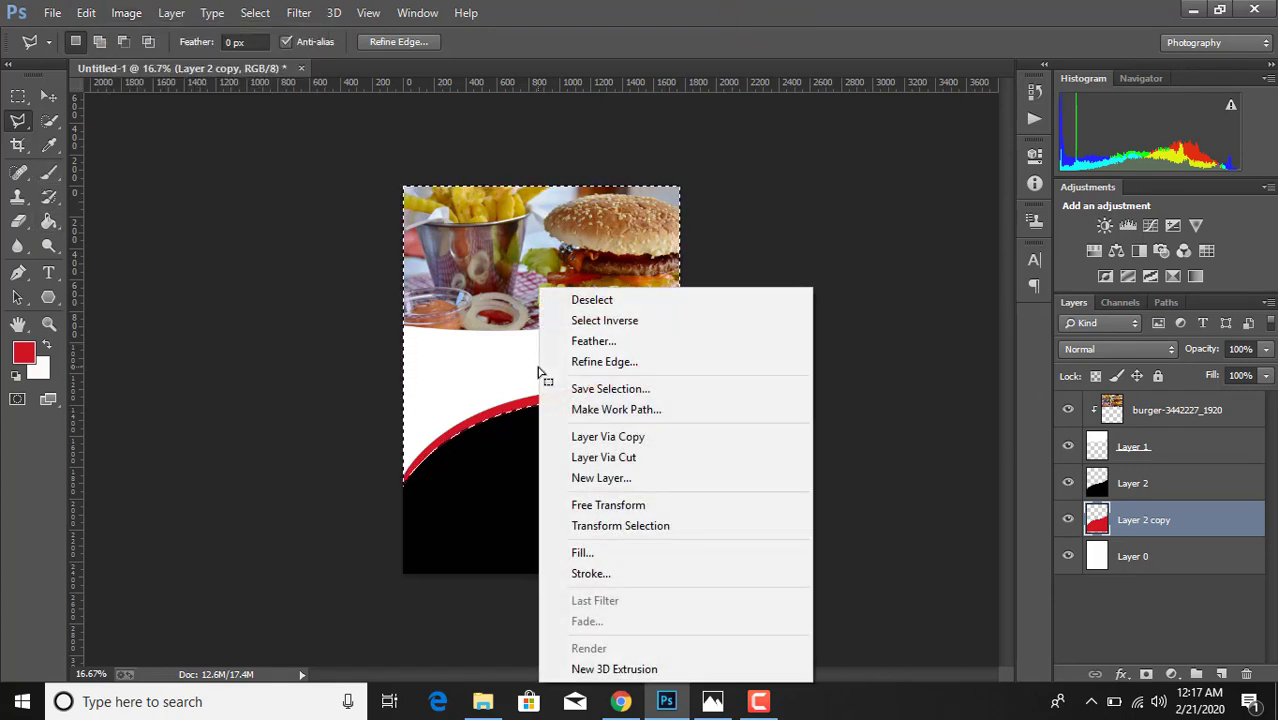
pyautogui.click(651, 440)
pyautogui.click(1140, 558)
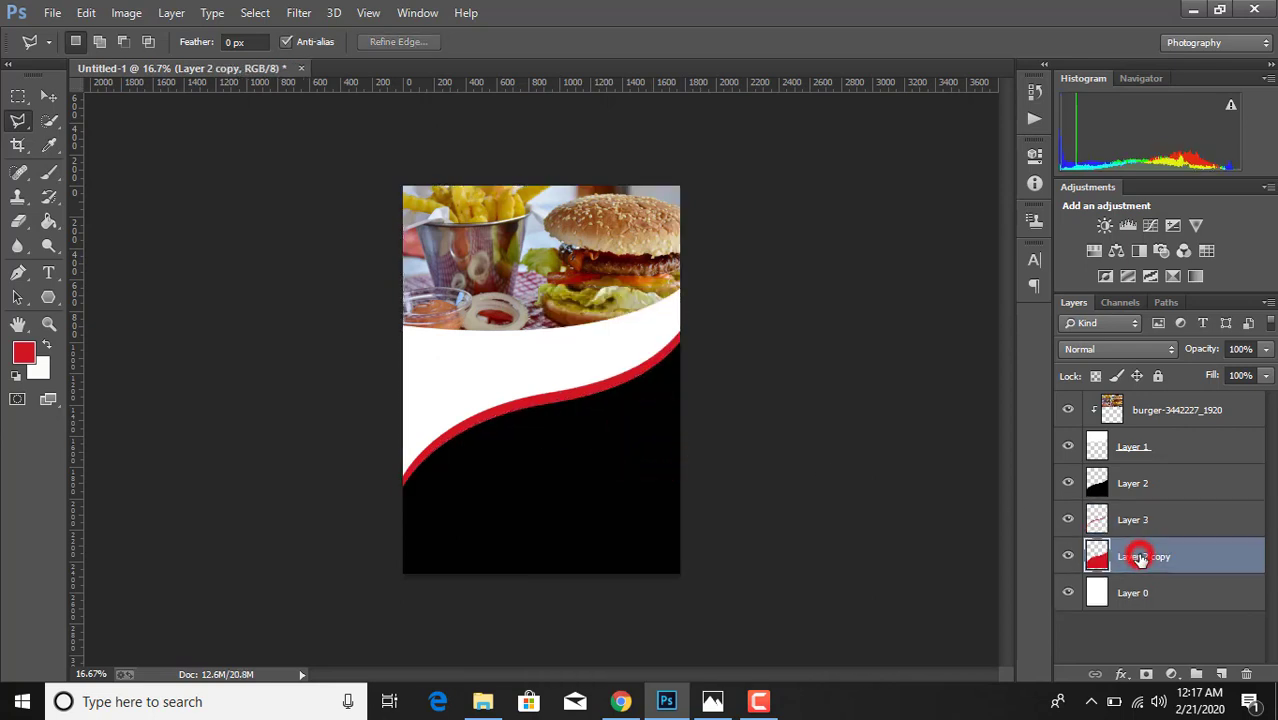
pyautogui.click(1246, 676)
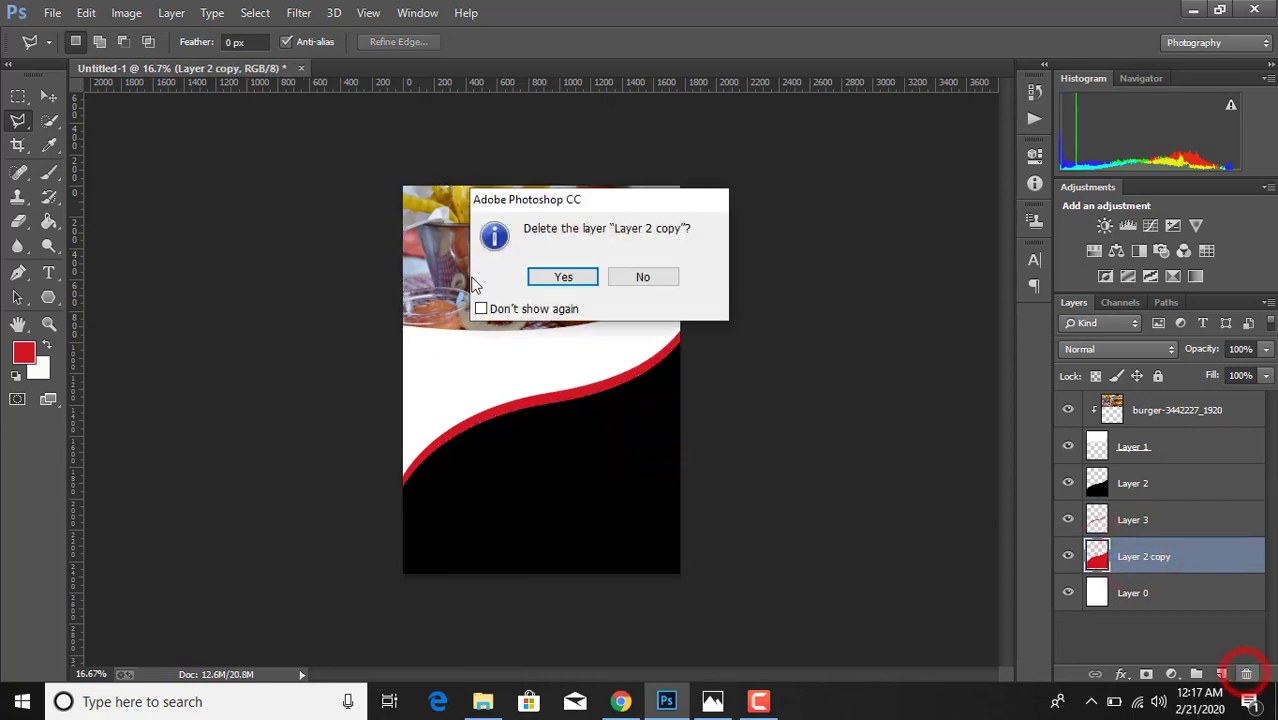
pyautogui.click(552, 281)
# Nudge the red strip on Layer 3 up to a Y position of 1366.50 px with Free Transform and apply it
pyautogui.click(1143, 530)
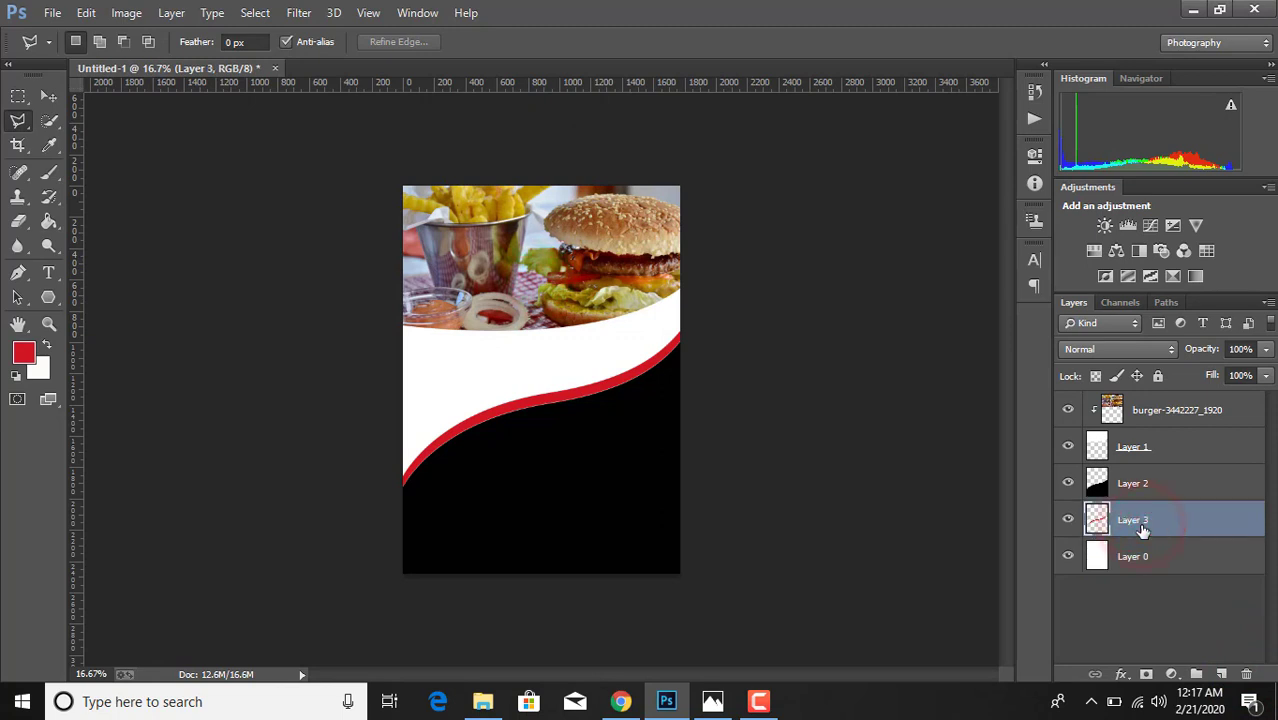
pyautogui.hotkey('ctrl', 't')
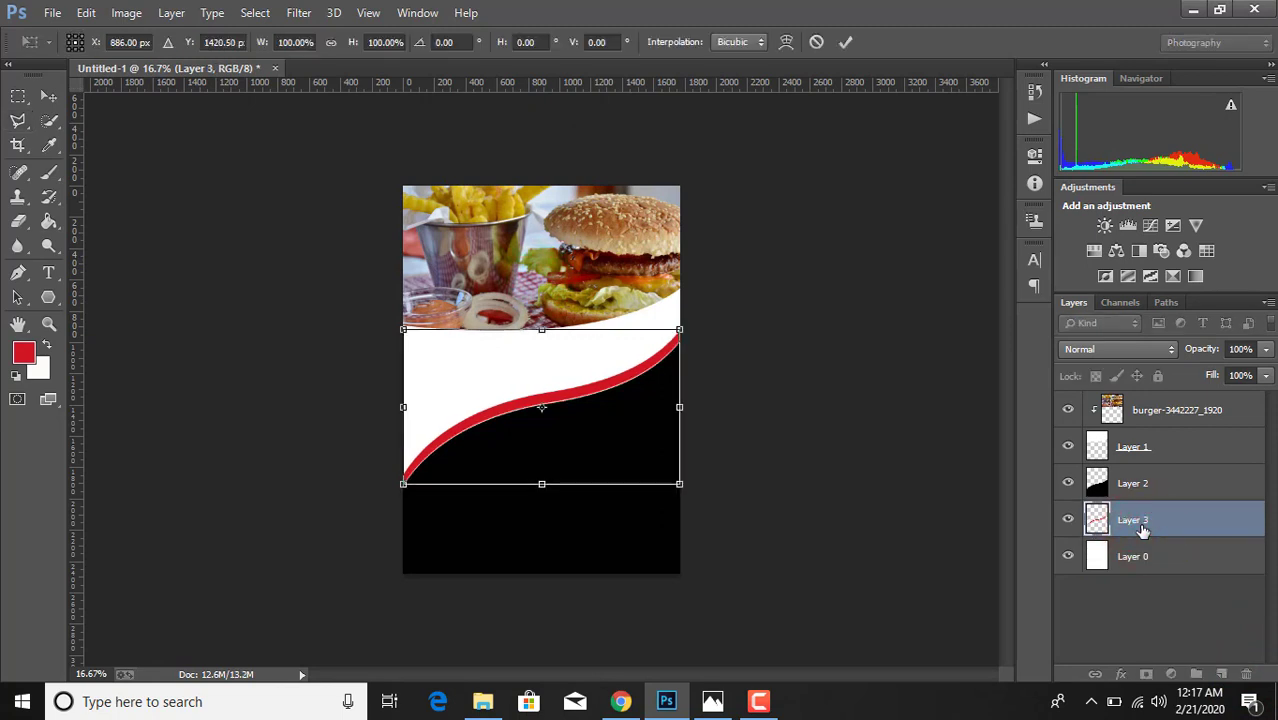
pyautogui.press('Up')
pyautogui.press('Up')
pyautogui.press('Up')
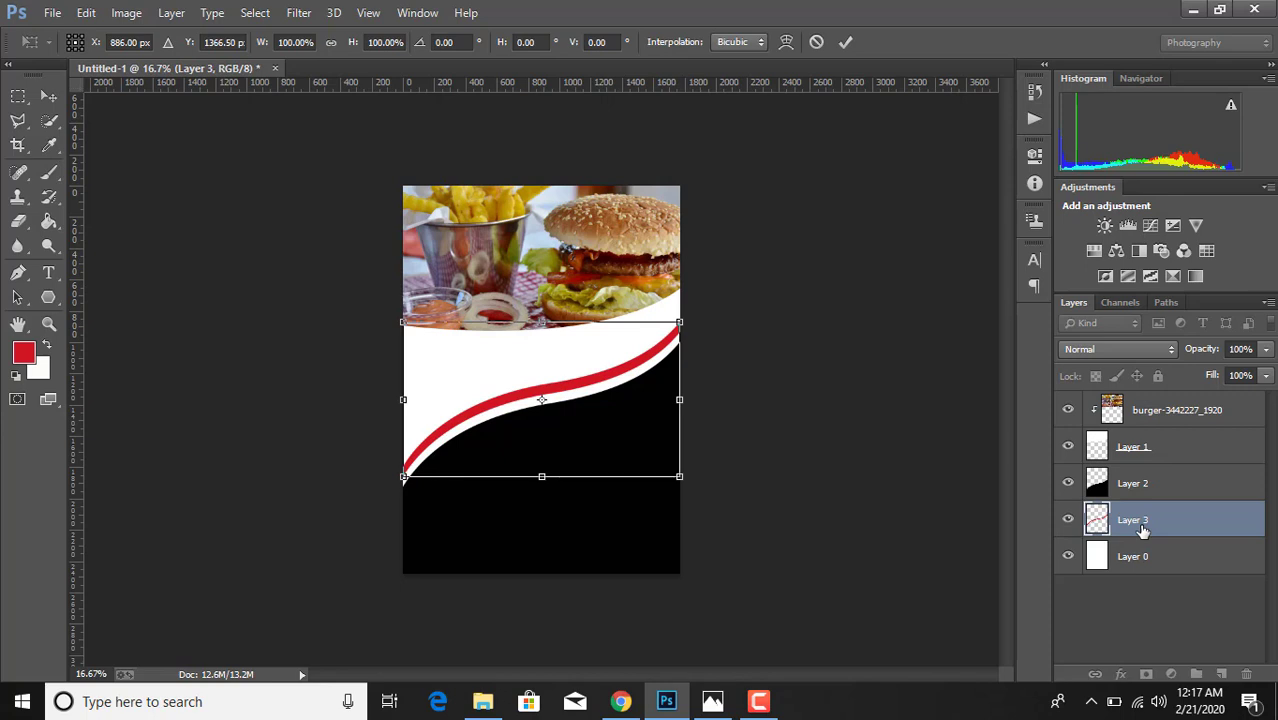
pyautogui.click(846, 42)
# Stretch Layer 2 and Layer 3 together upward to a height of 107.45% and apply the transform
pyautogui.click(1164, 446)
pyautogui.press('b')
pyautogui.press('x')
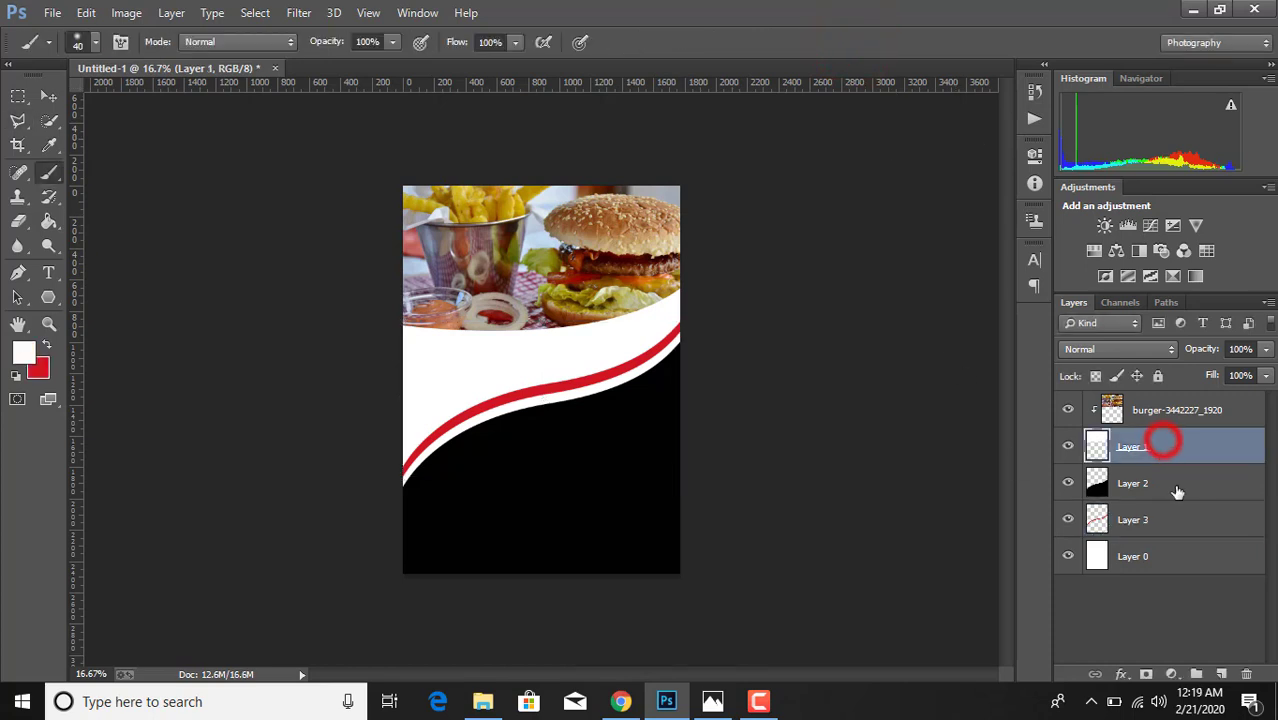
pyautogui.click(1164, 484)
pyautogui.keyDown('ctrl'); pyautogui.click(1160, 511); pyautogui.keyUp('ctrl')
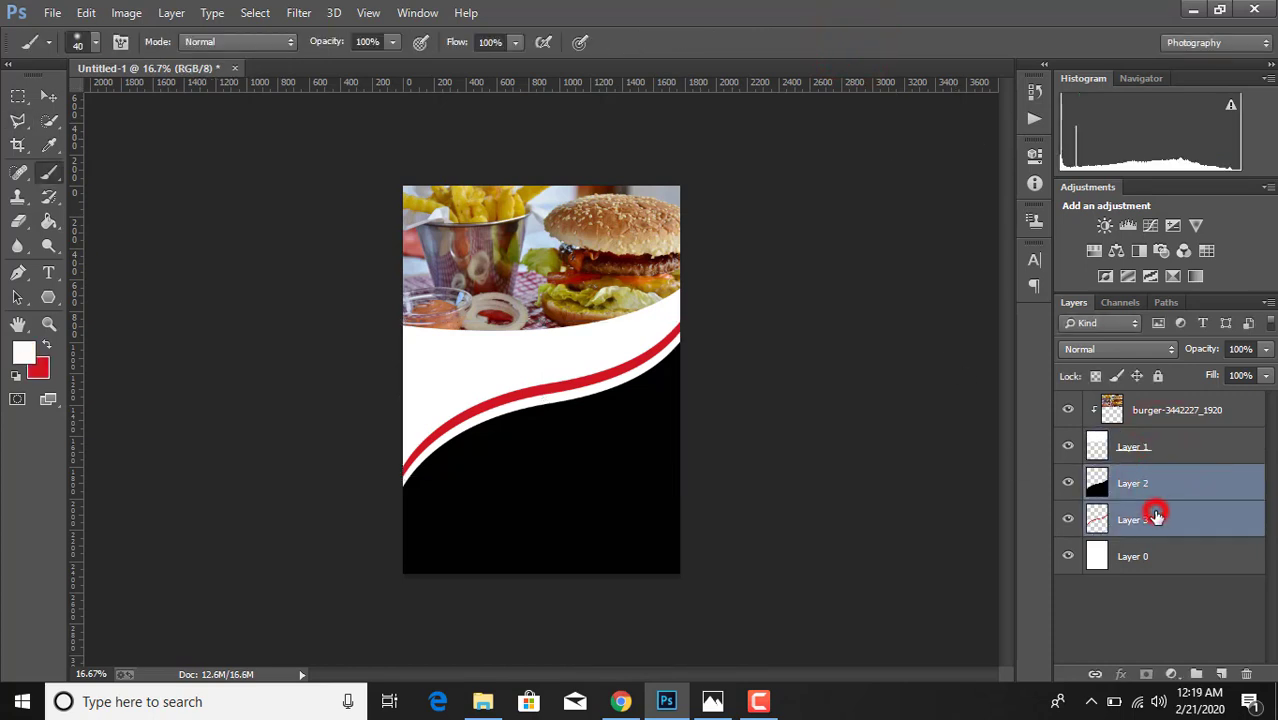
pyautogui.hotkey('ctrl', 't')
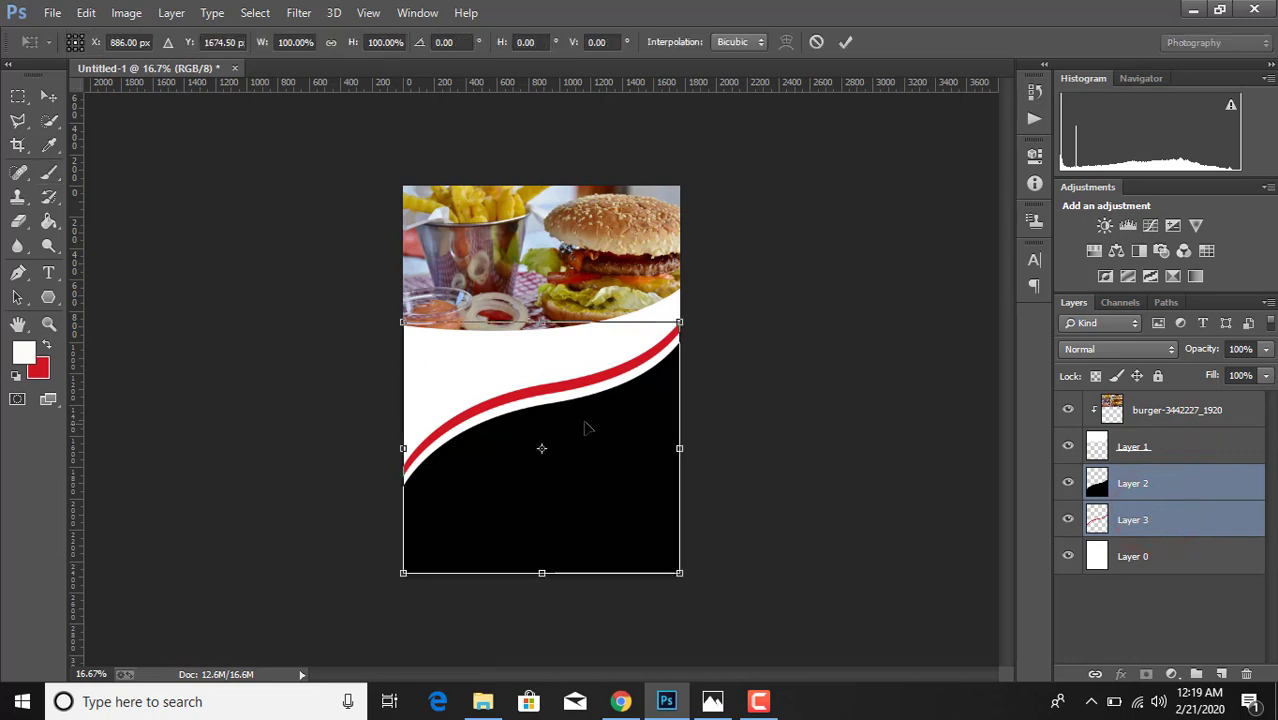
pyautogui.moveTo(545, 320); pyautogui.dragTo(543, 301)
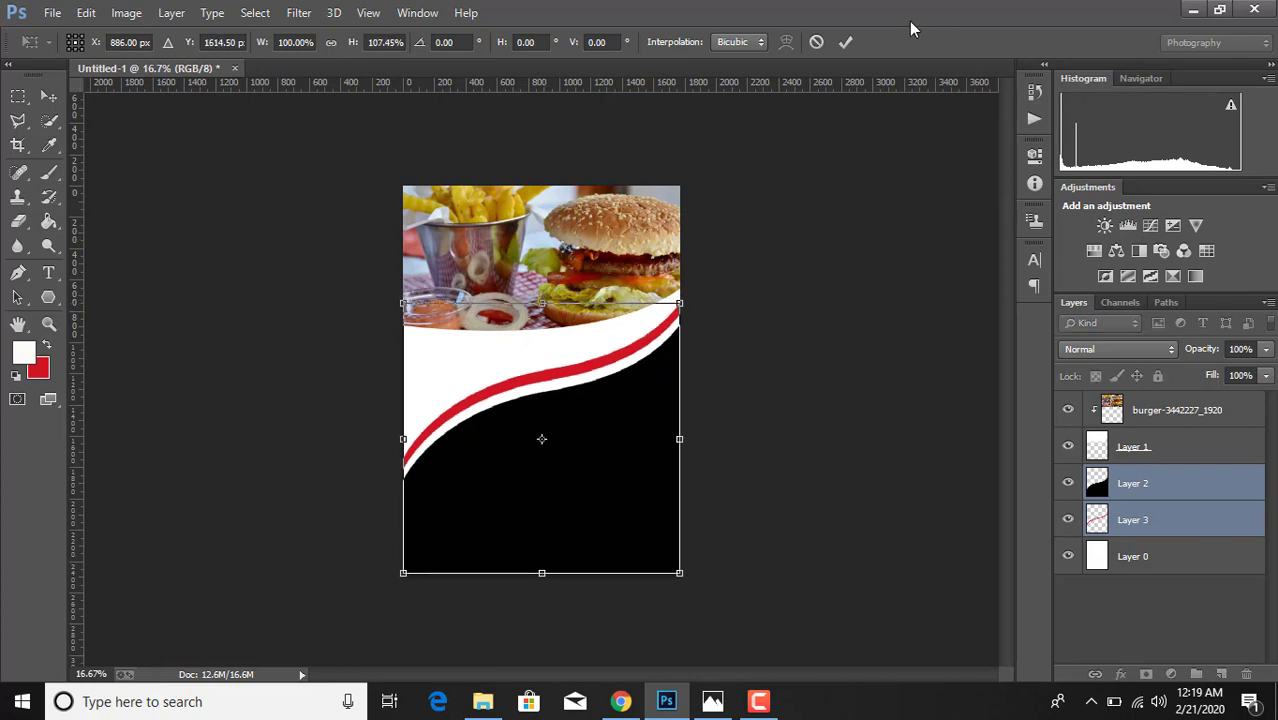
pyautogui.click(846, 41)
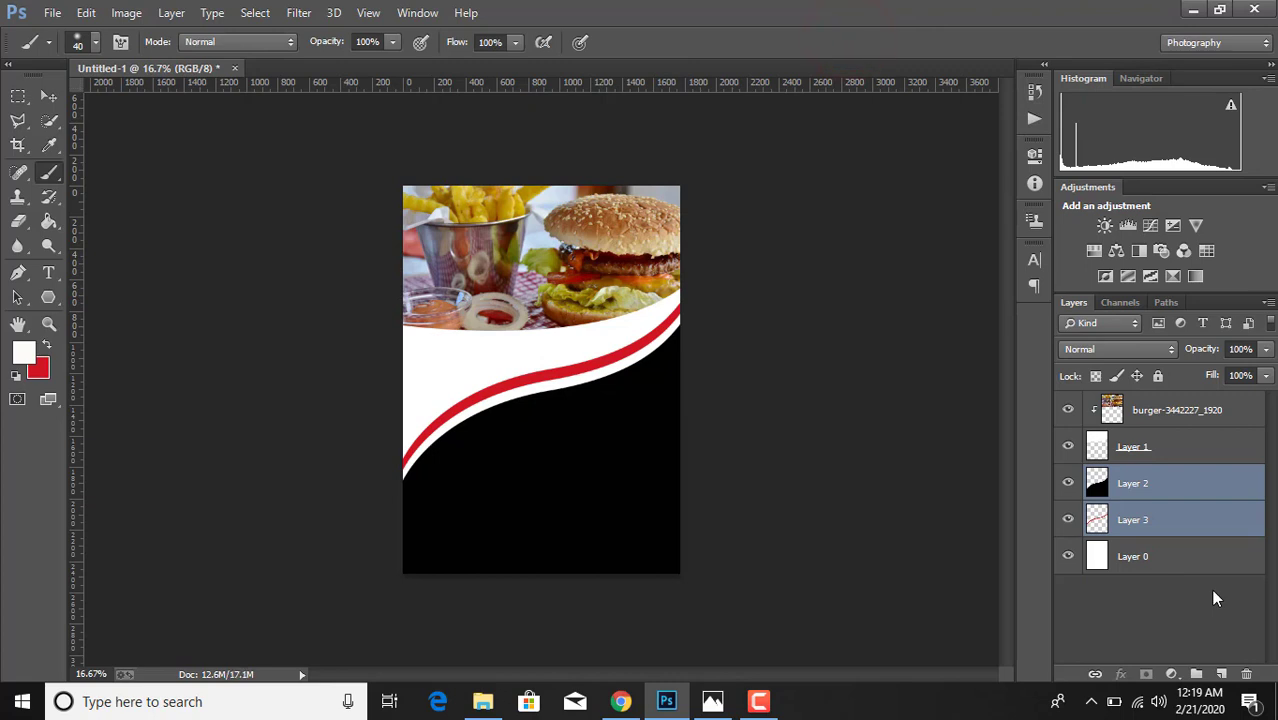
# Select the pixels of the black wave on Layer 2
pyautogui.click(1167, 553)
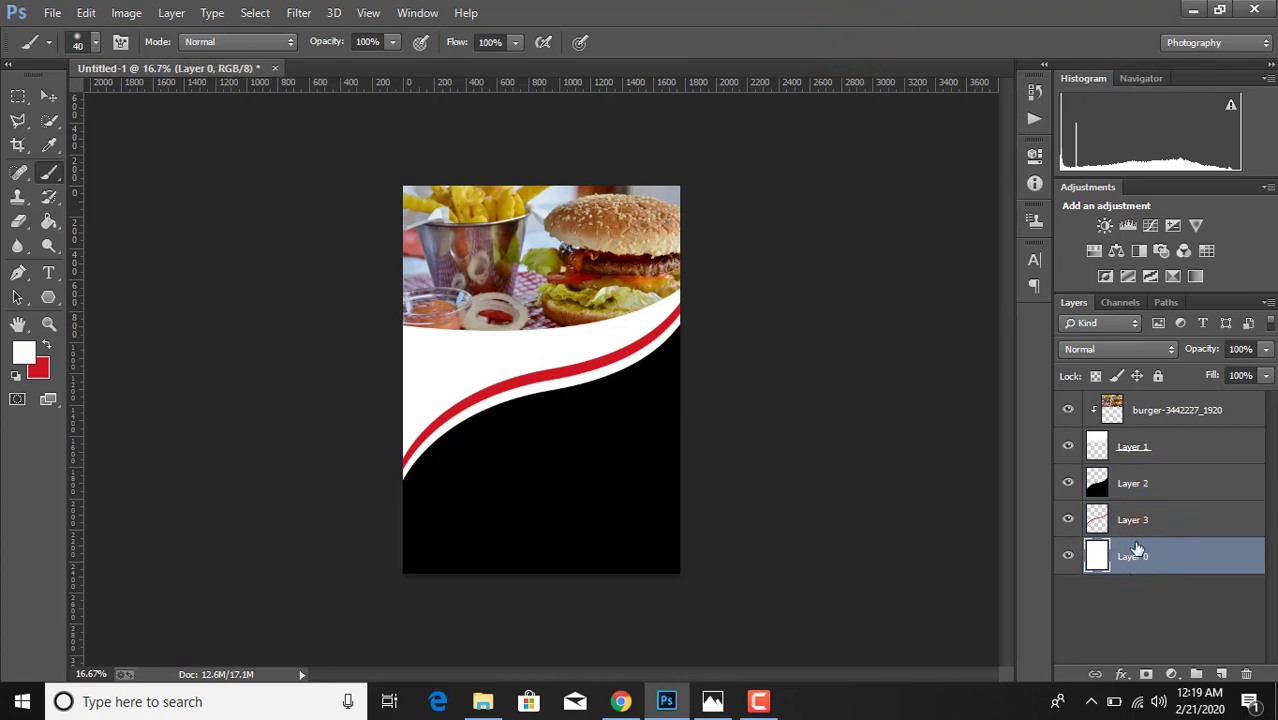
pyautogui.click(1107, 487)
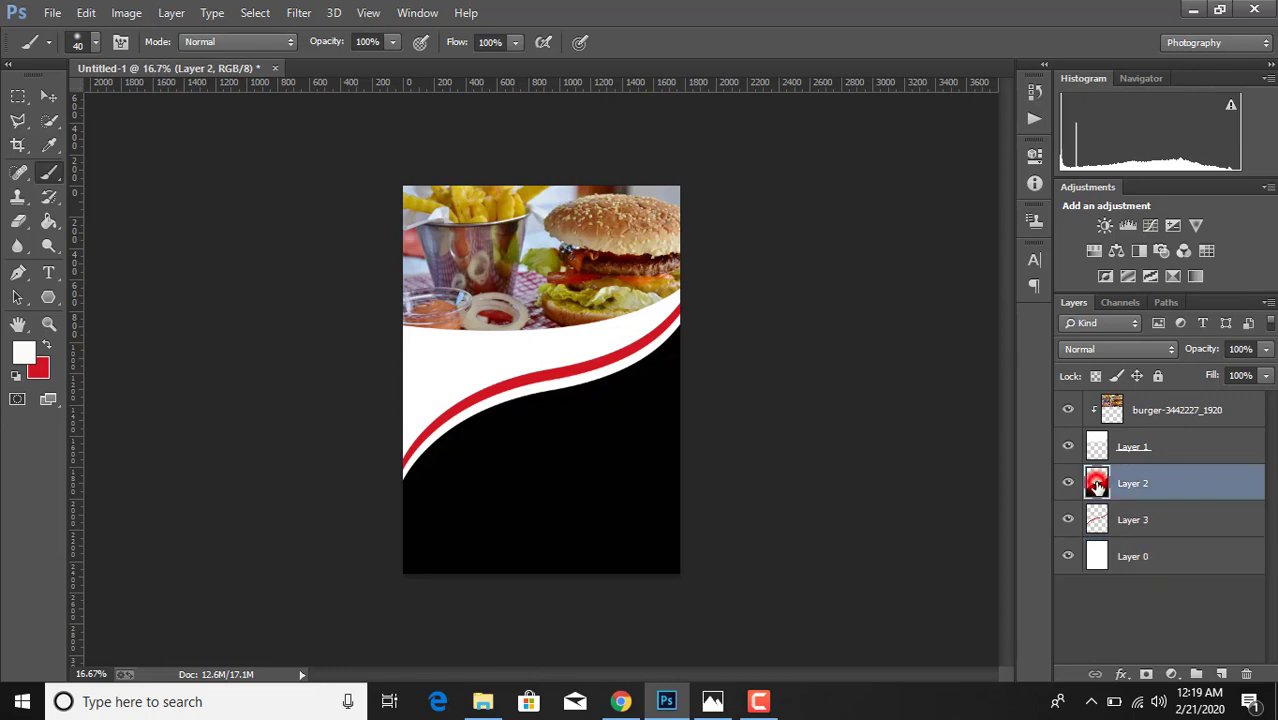
pyautogui.rightClick(1100, 487)
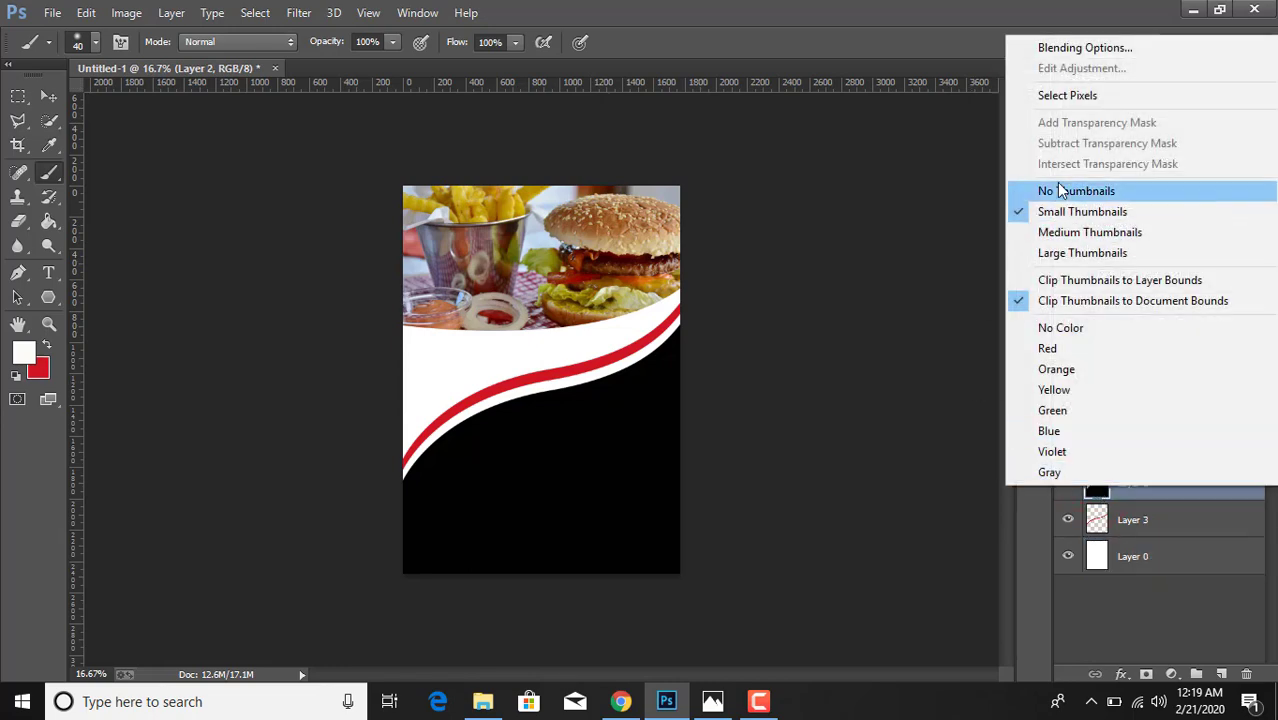
pyautogui.click(1058, 98)
# Set the foreground colour to dark red 420600 and fill the selected wave on Layer 2 with the Paint Bucket
pyautogui.click(43, 349)
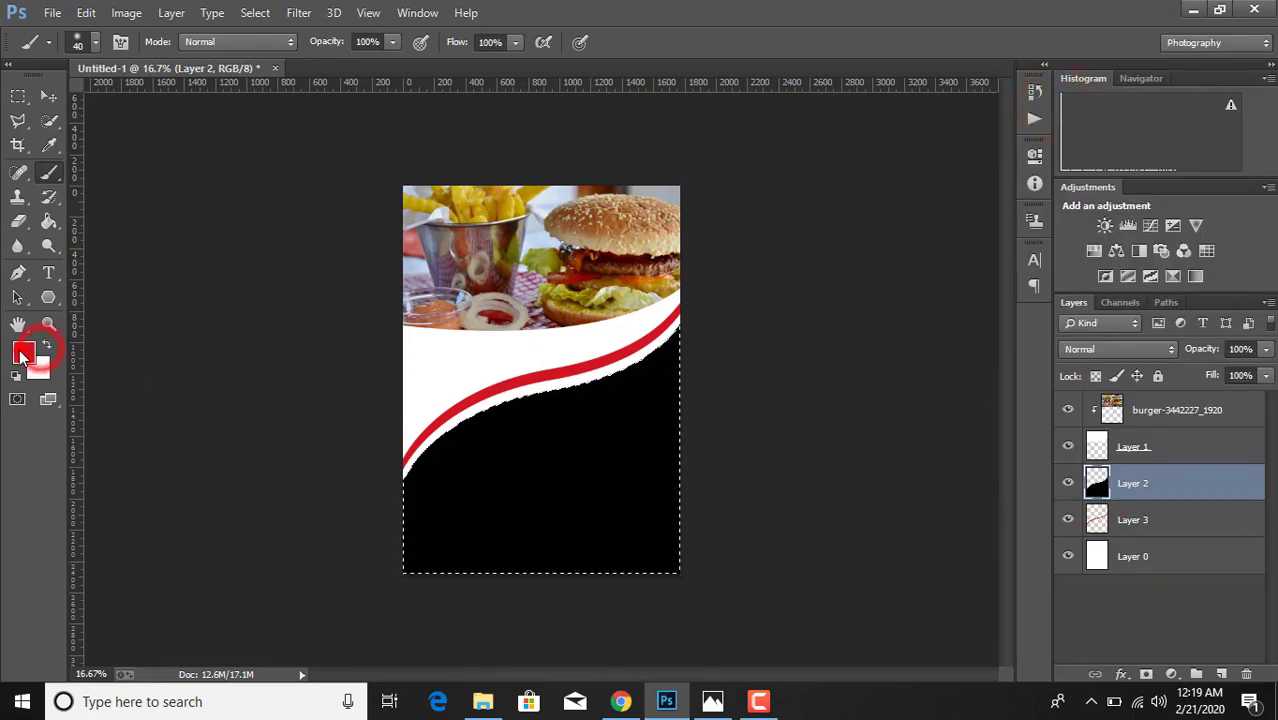
pyautogui.click(24, 352)
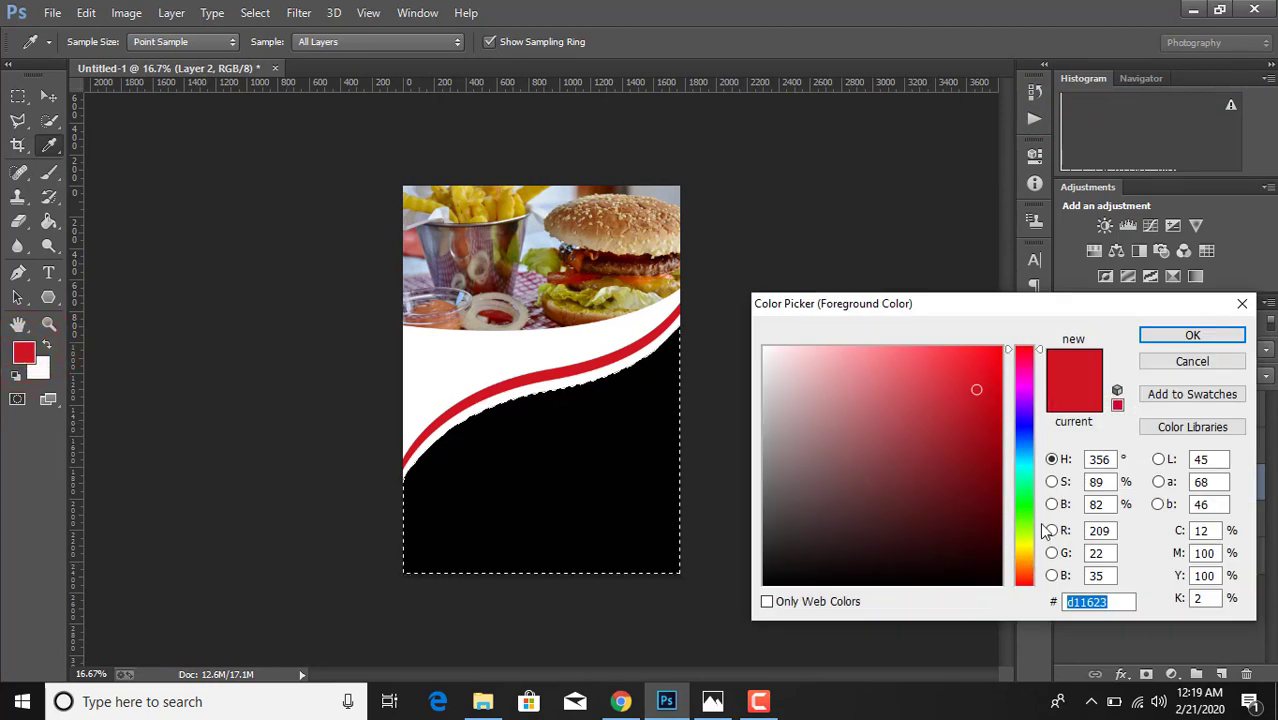
pyautogui.click(1022, 584)
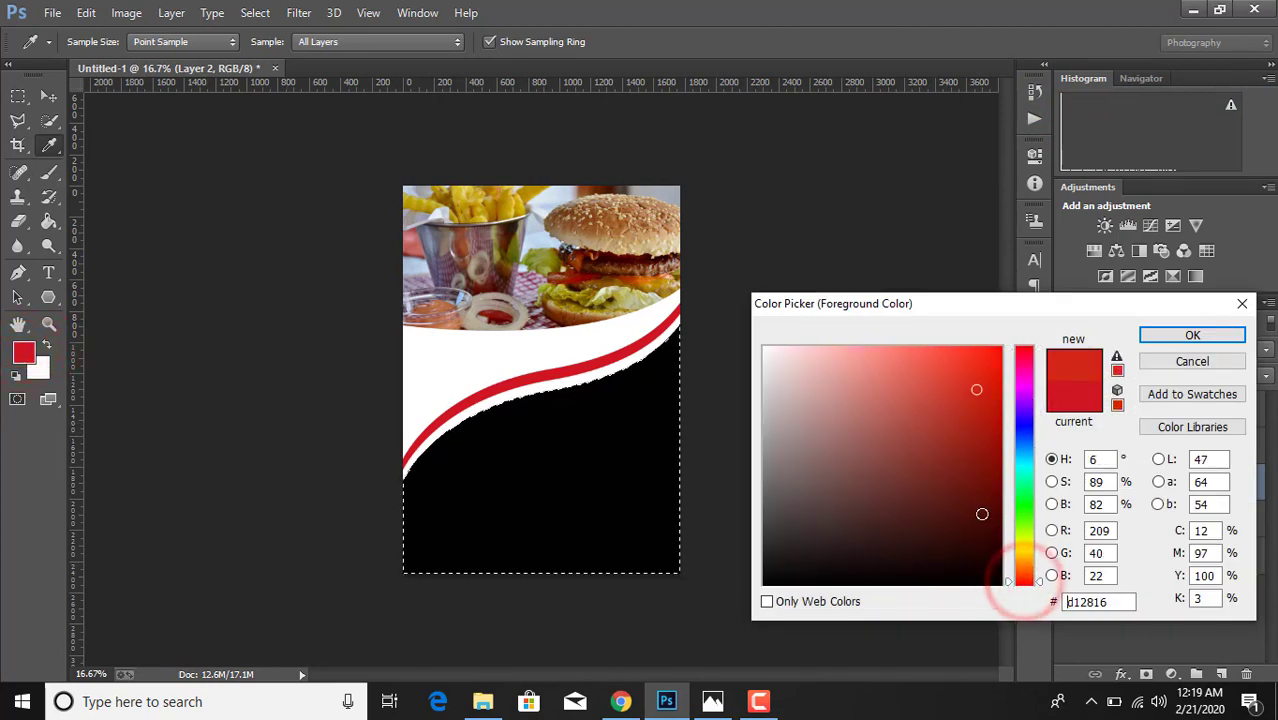
pyautogui.click(988, 505)
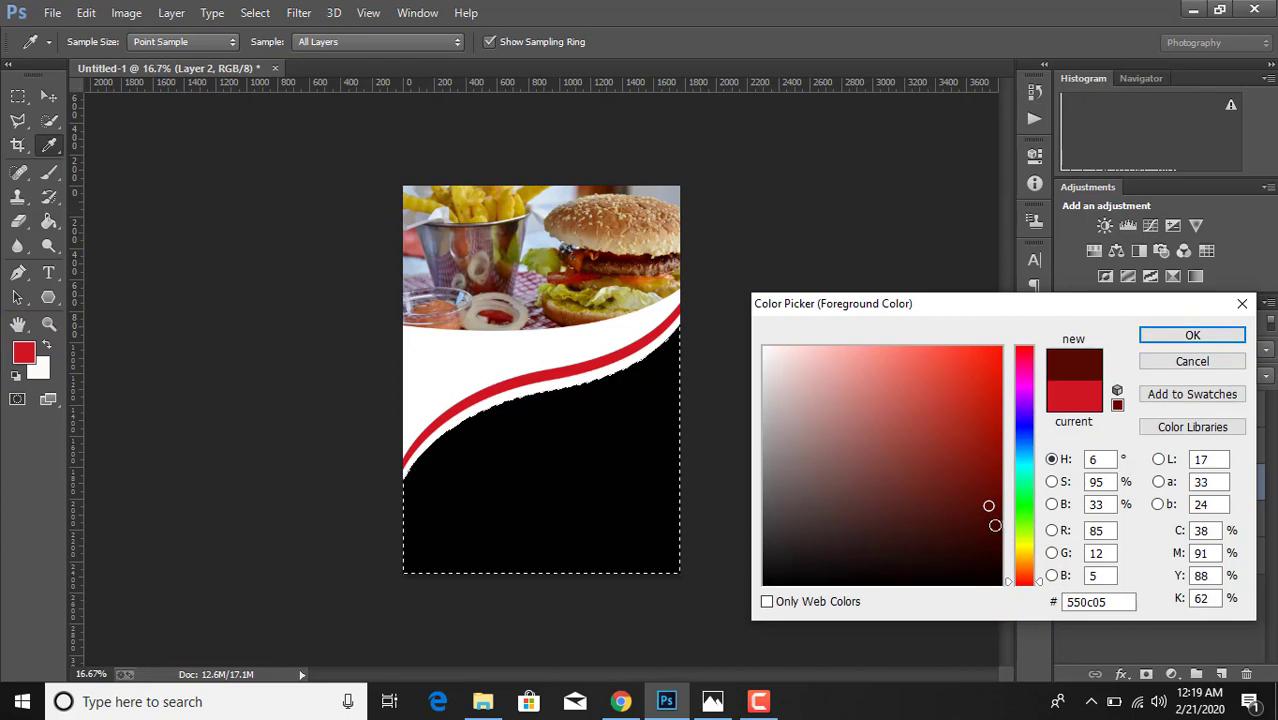
pyautogui.click(1000, 523)
pyautogui.click(1163, 337)
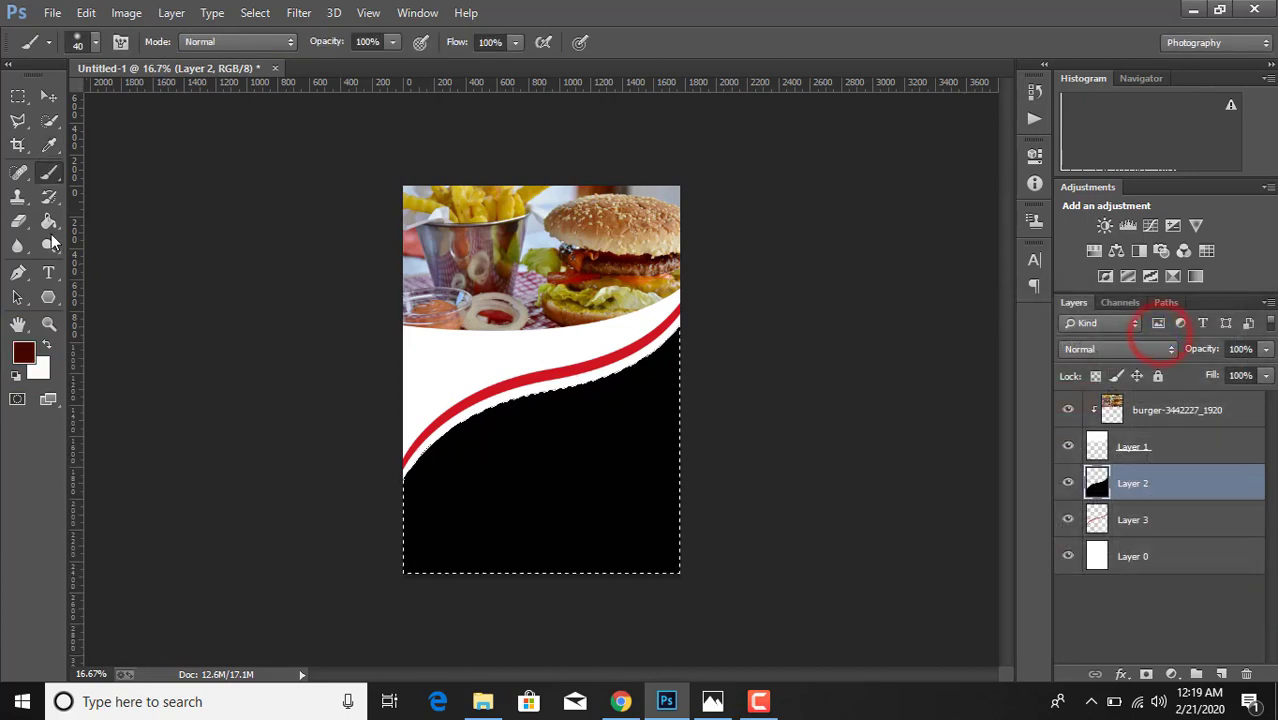
pyautogui.click(48, 222)
pyautogui.click(553, 486)
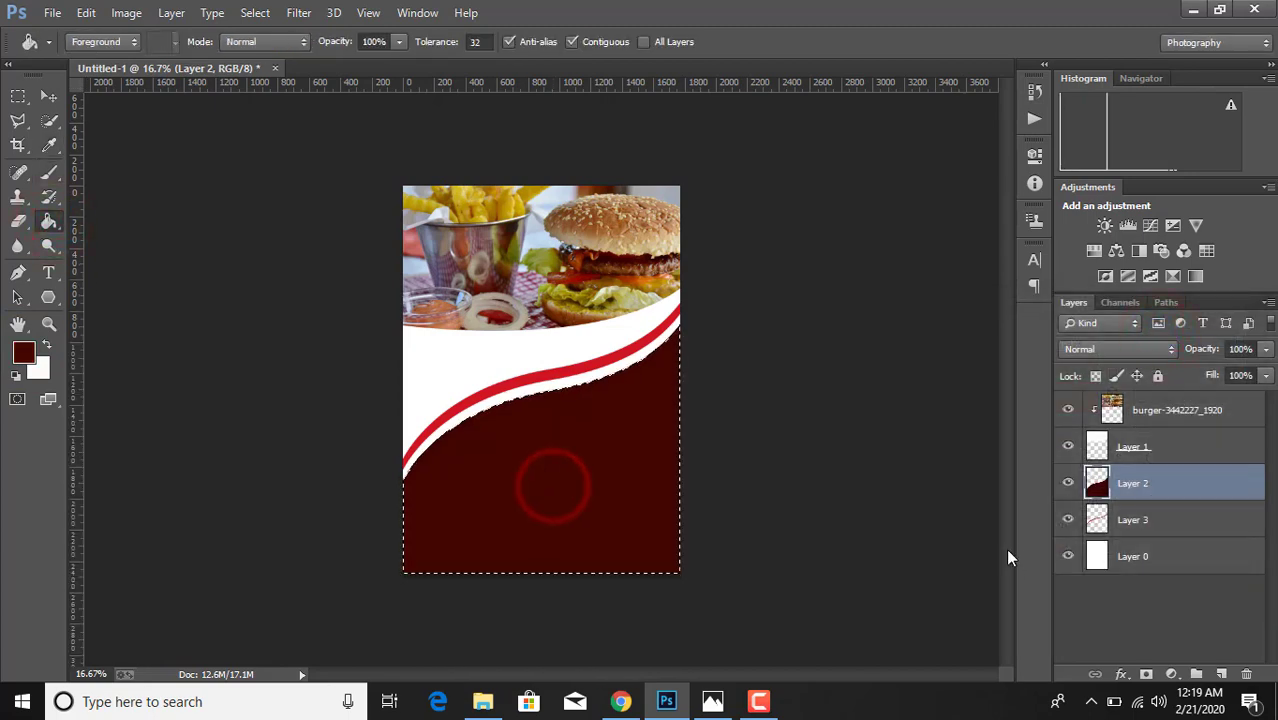
# Change the foreground colour to the very dark red 240401, fill the selected wave on Layer 2 with it and deselect
pyautogui.click(24, 354)
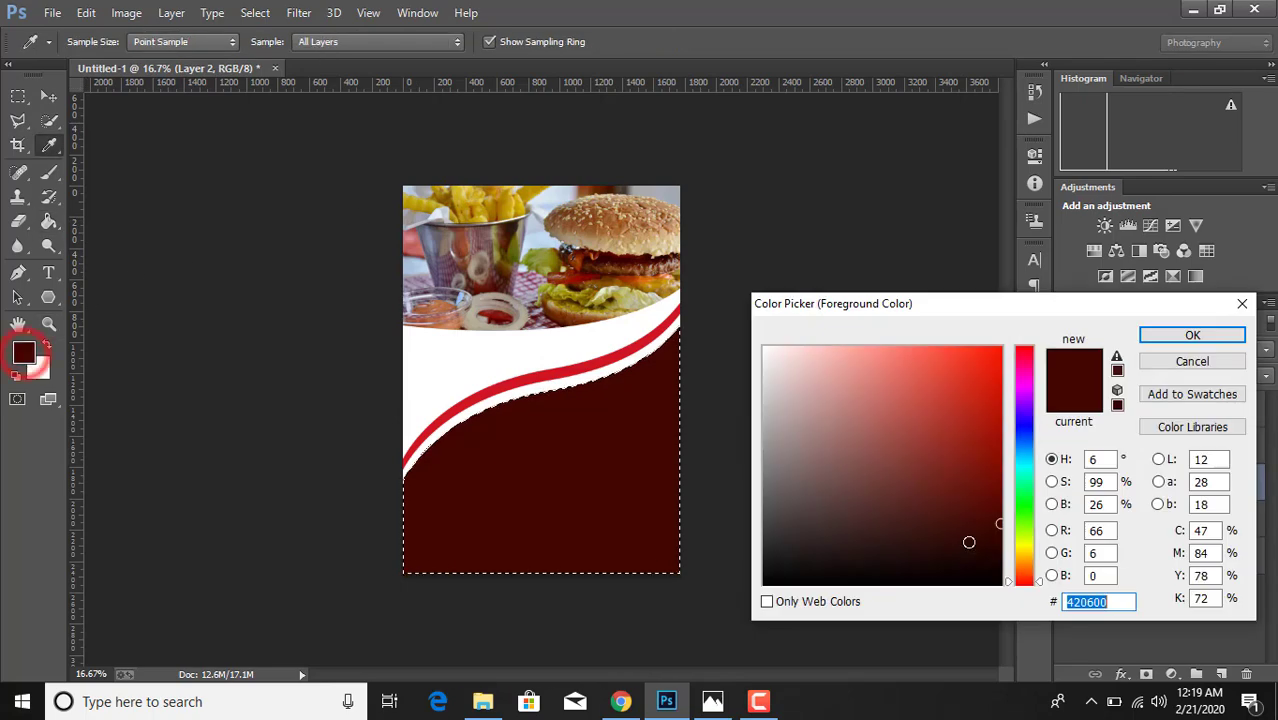
pyautogui.moveTo(970, 536); pyautogui.dragTo(997, 552)
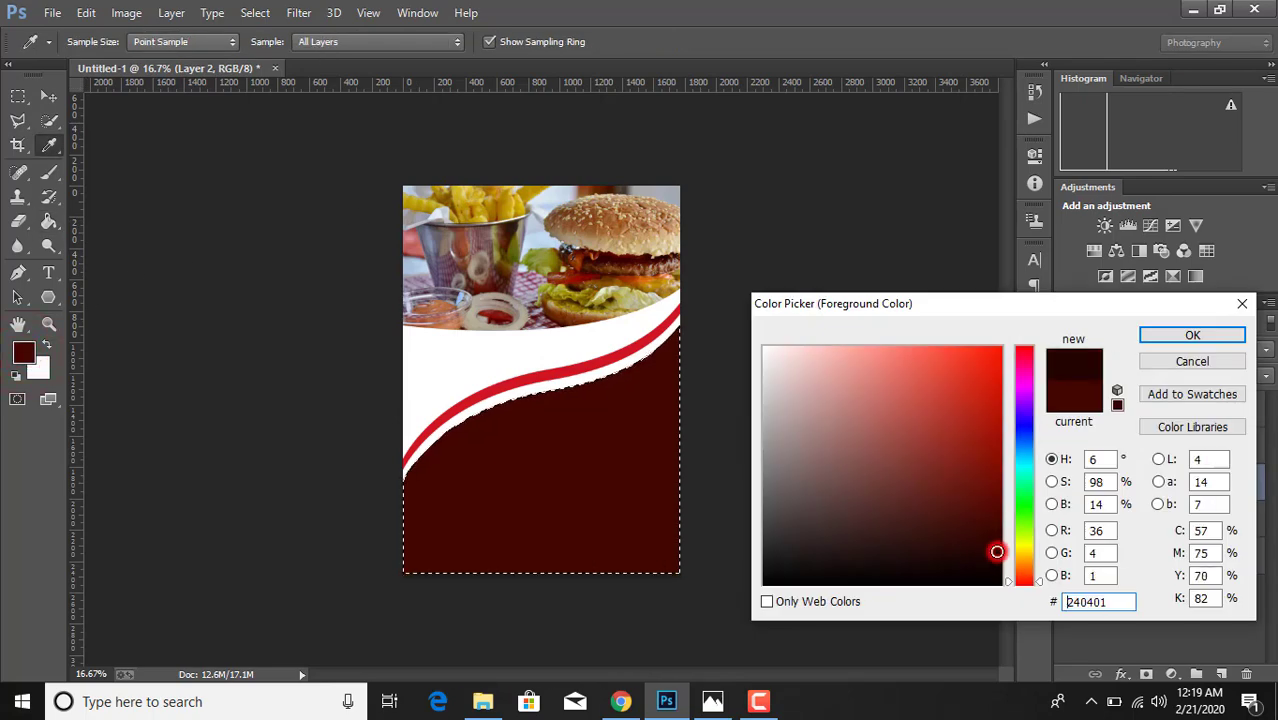
pyautogui.click(1166, 334)
pyautogui.click(522, 485)
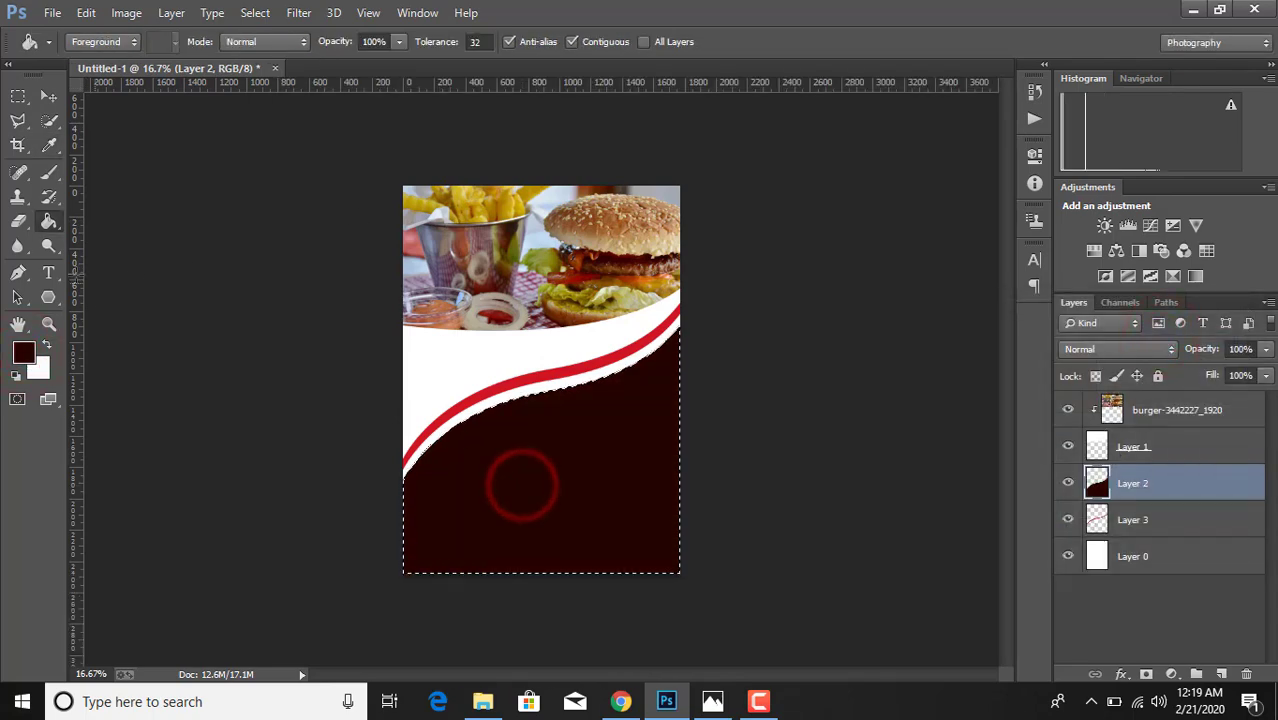
pyautogui.click(47, 94)
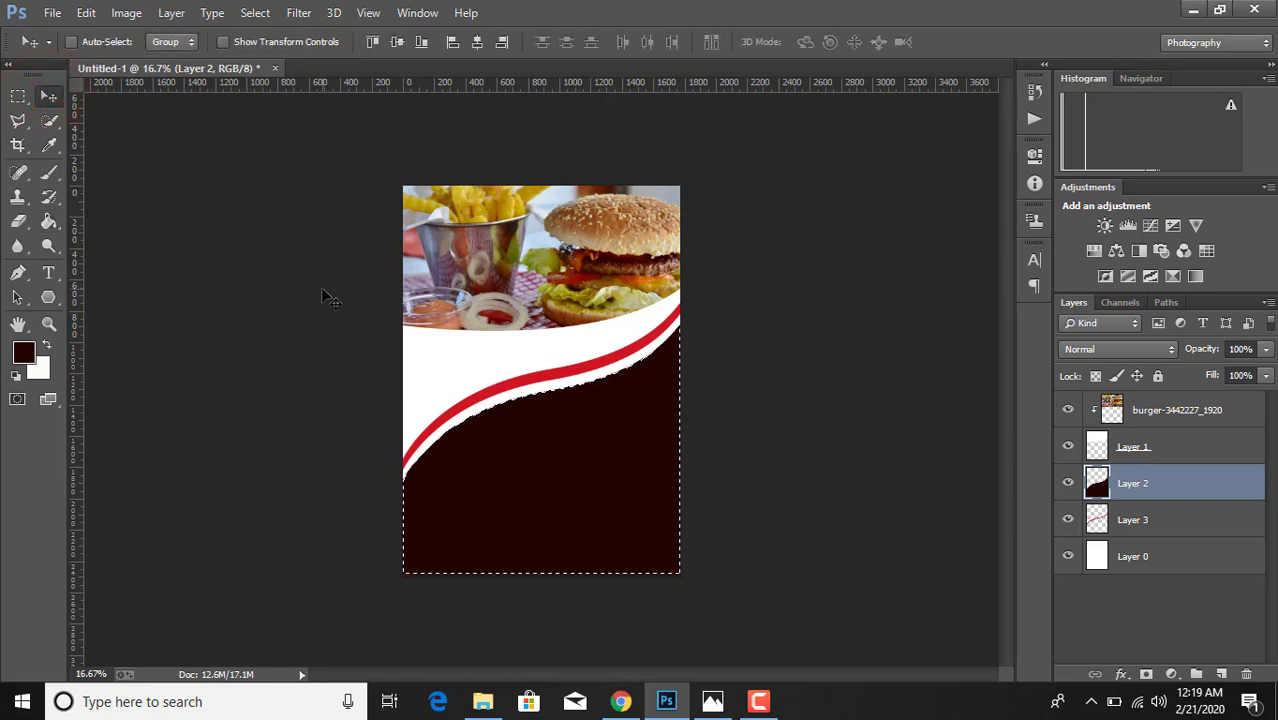
pyautogui.hotkey('ctrl', 'd')
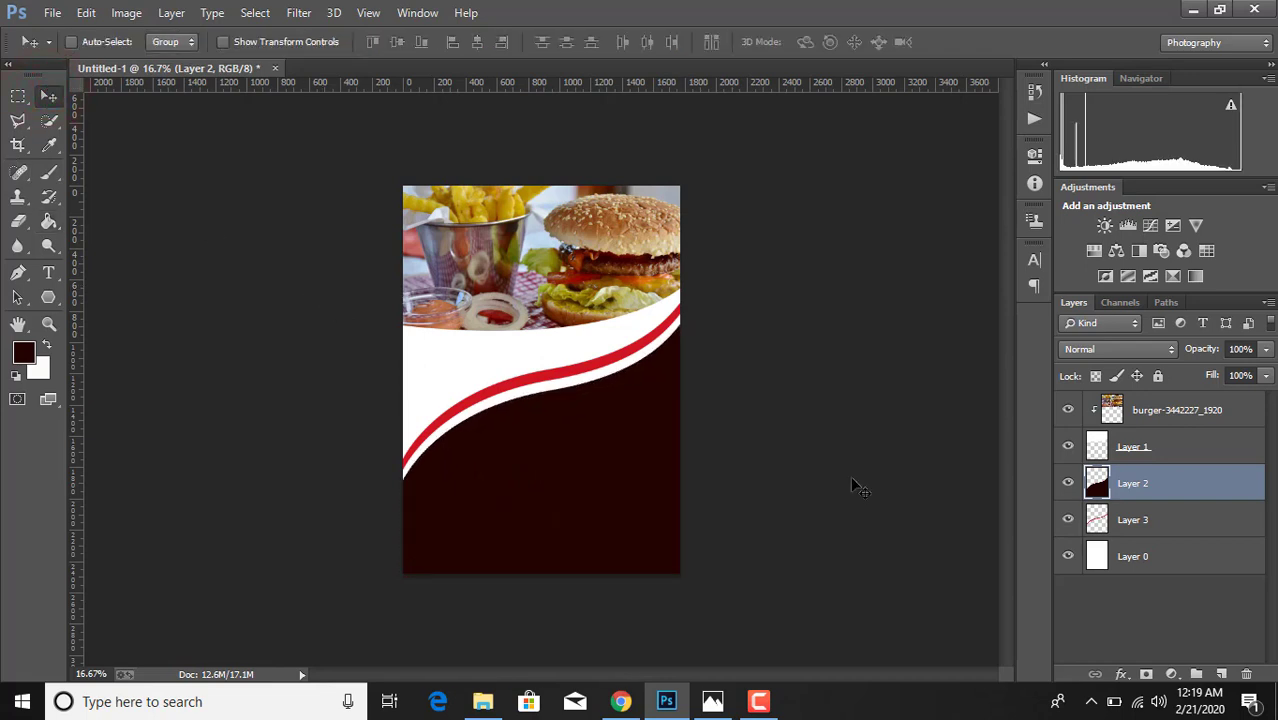
# Add a linear Gradient Overlay to the red band on Layer 3 and open its gradient for editing
pyautogui.click(1133, 520)
pyautogui.rightClick(1099, 520)
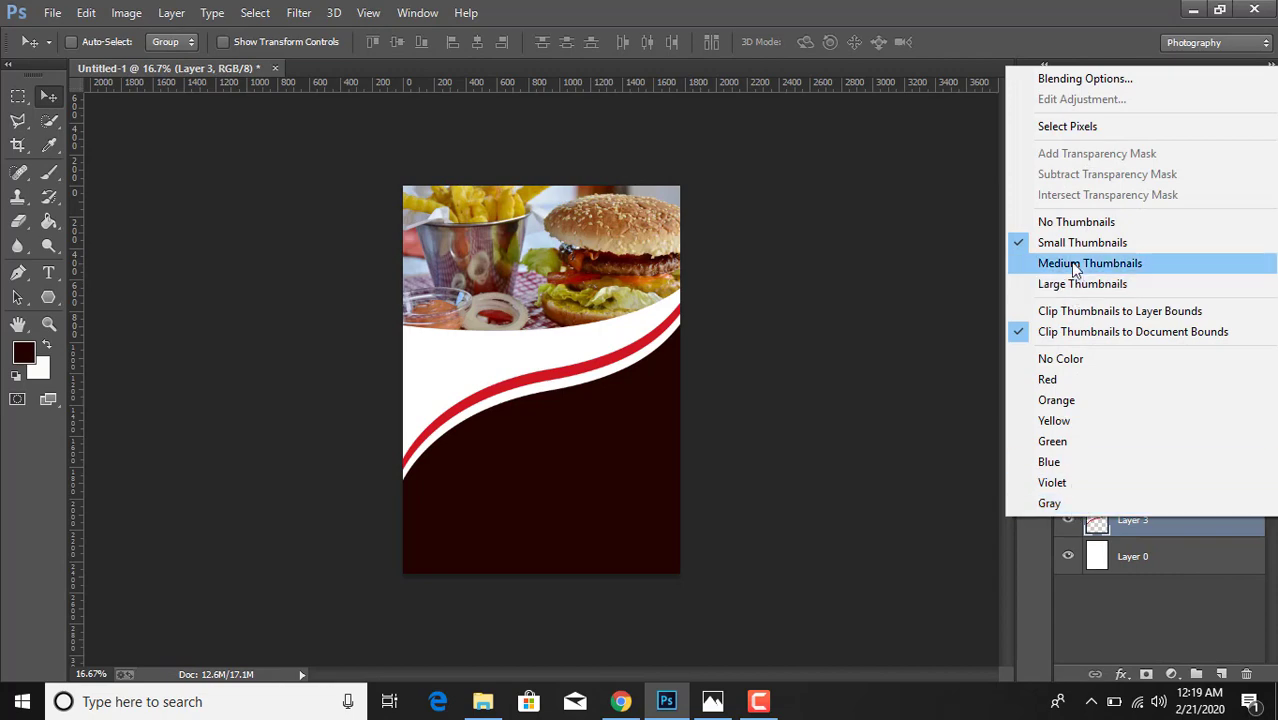
pyautogui.click(1152, 530)
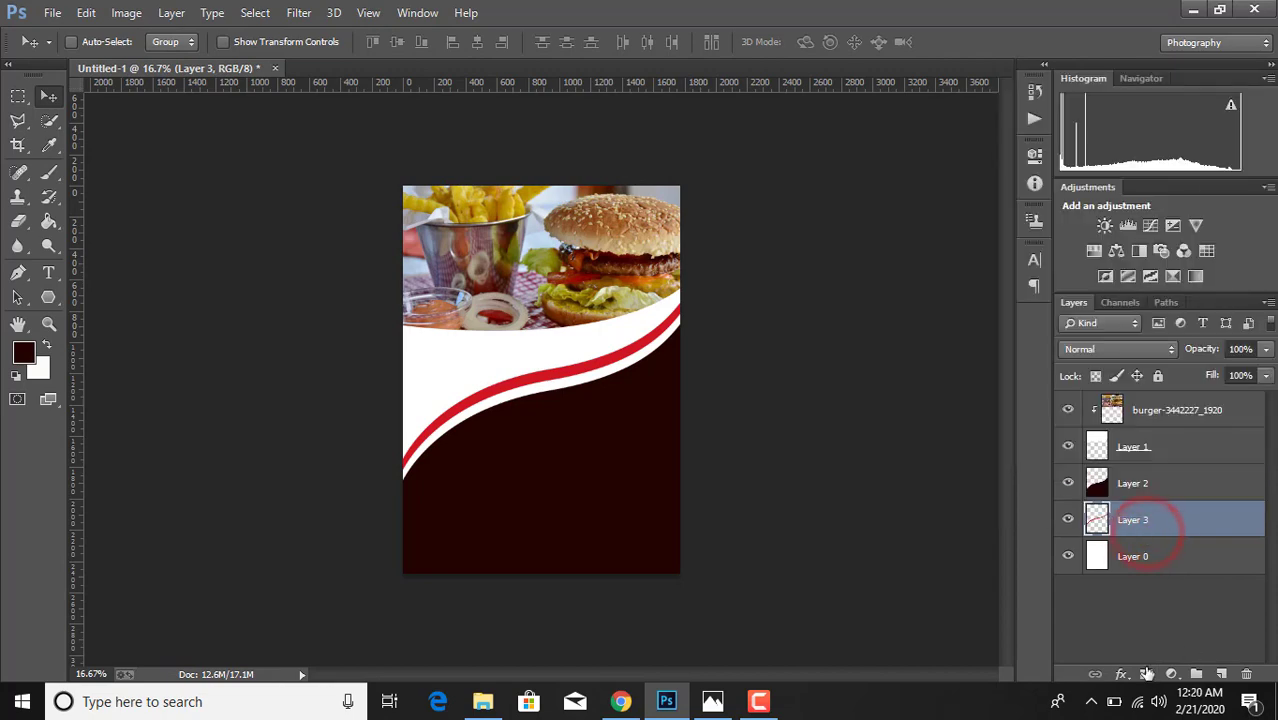
pyautogui.click(1121, 674)
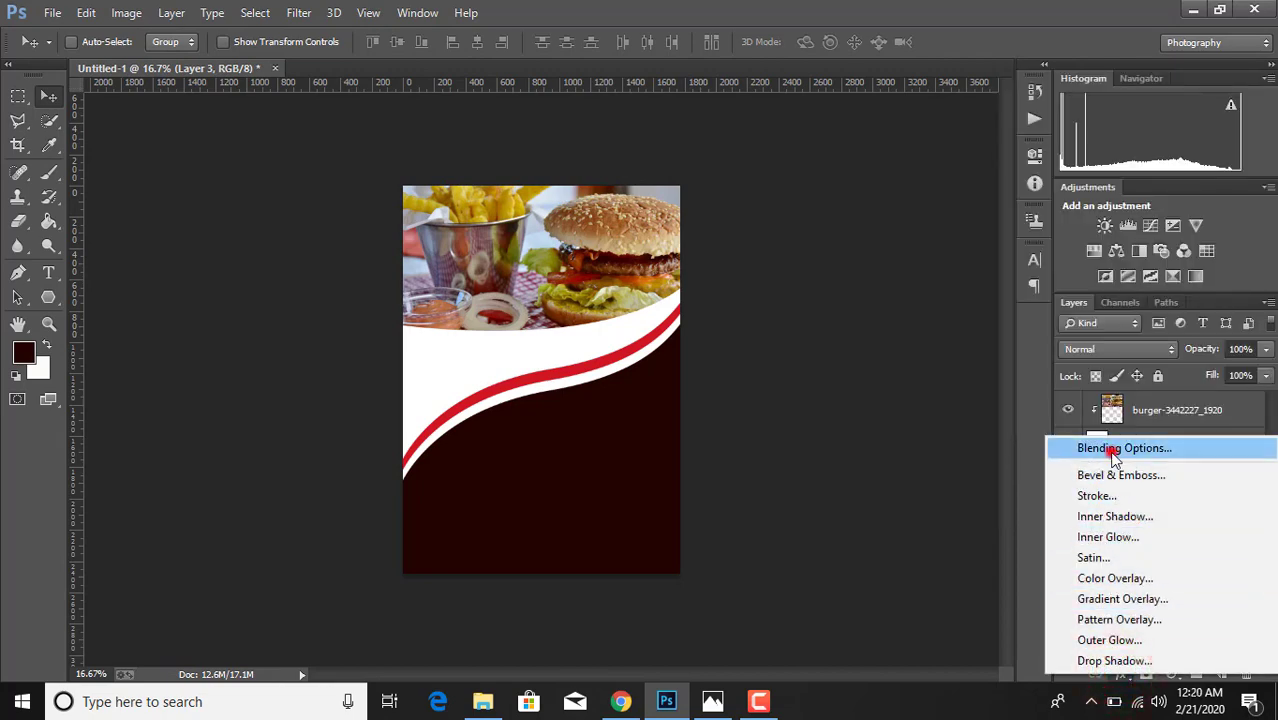
pyautogui.click(1113, 451)
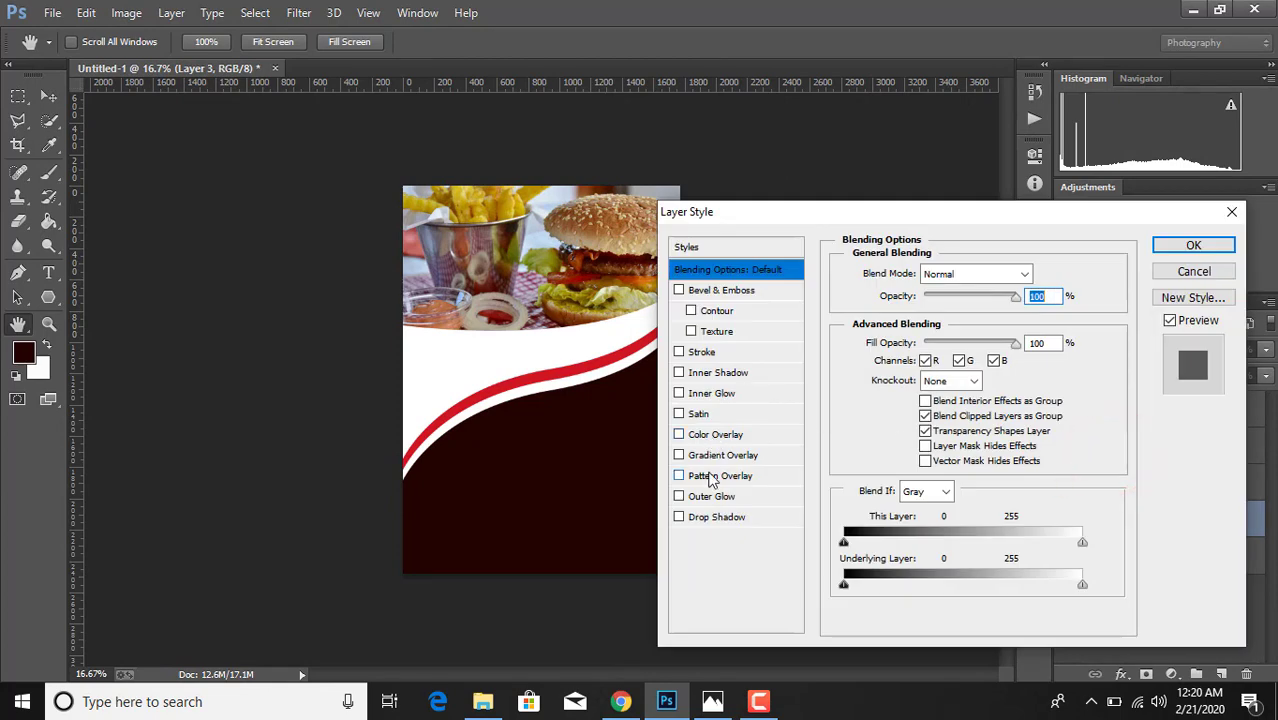
pyautogui.click(708, 457)
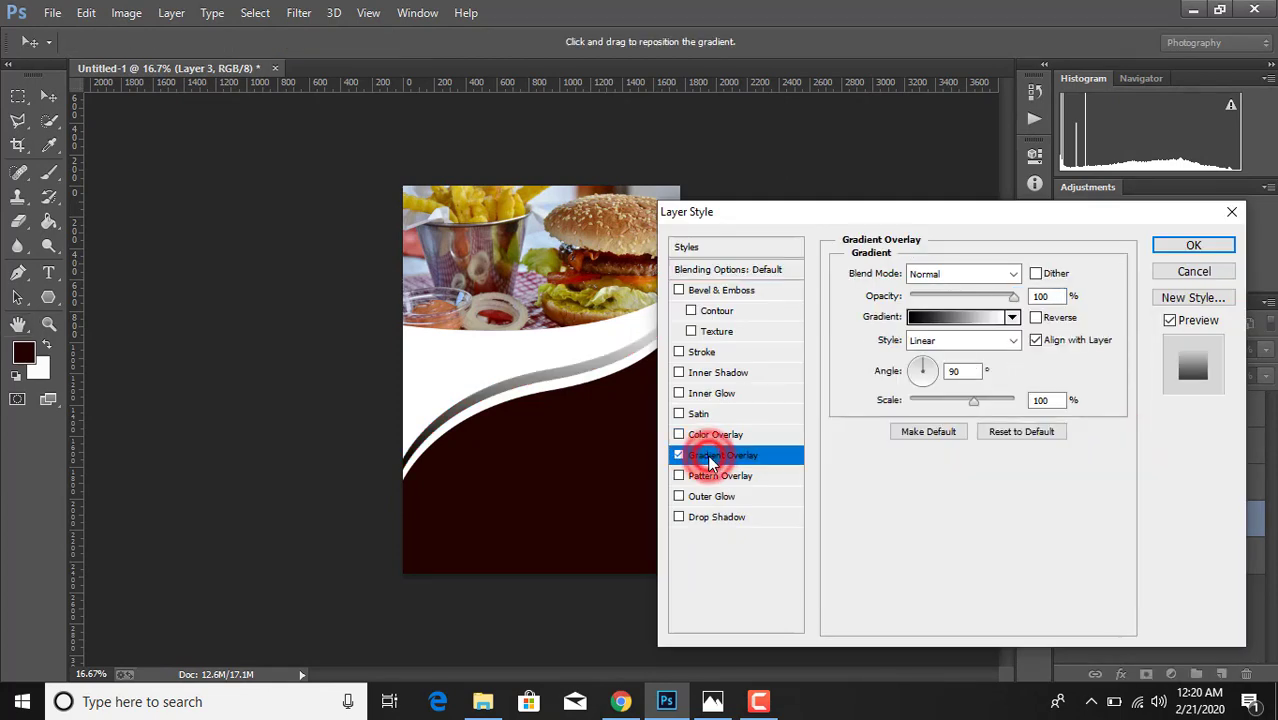
pyautogui.click(920, 325)
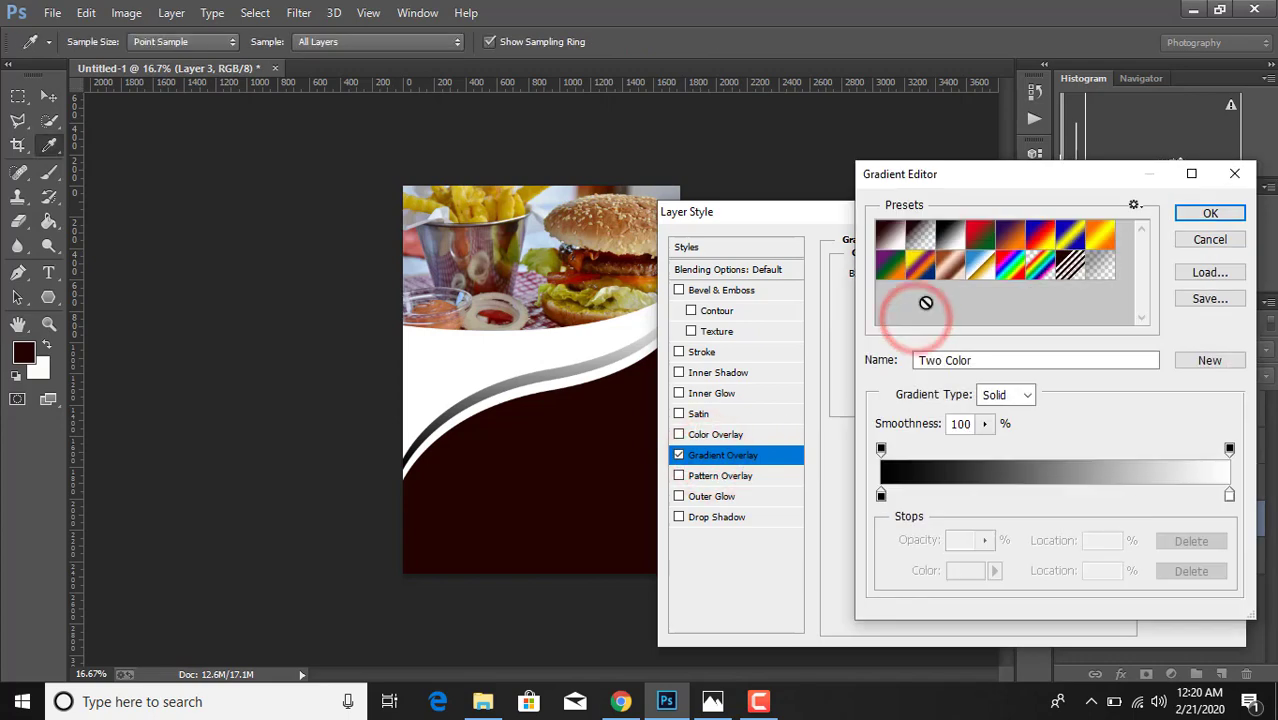
# Set the gradient's black starting colour stop to bright red e31015
pyautogui.click(881, 494)
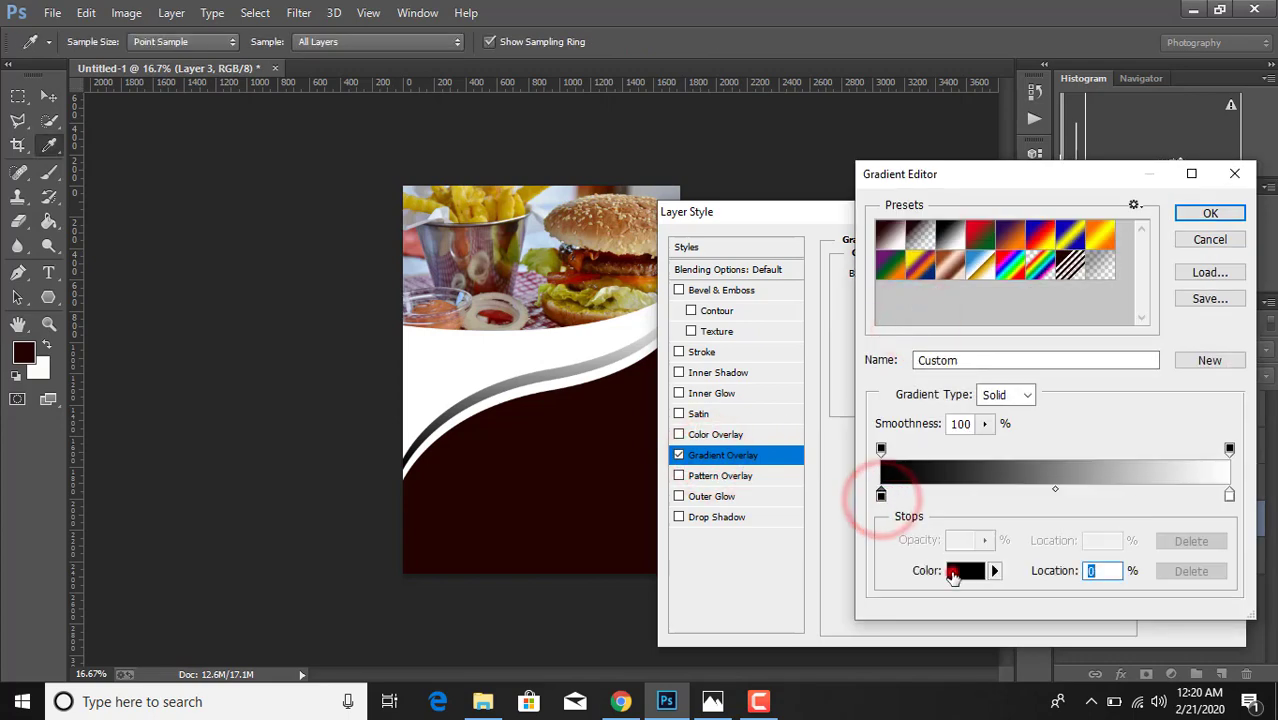
pyautogui.click(956, 570)
pyautogui.click(989, 378)
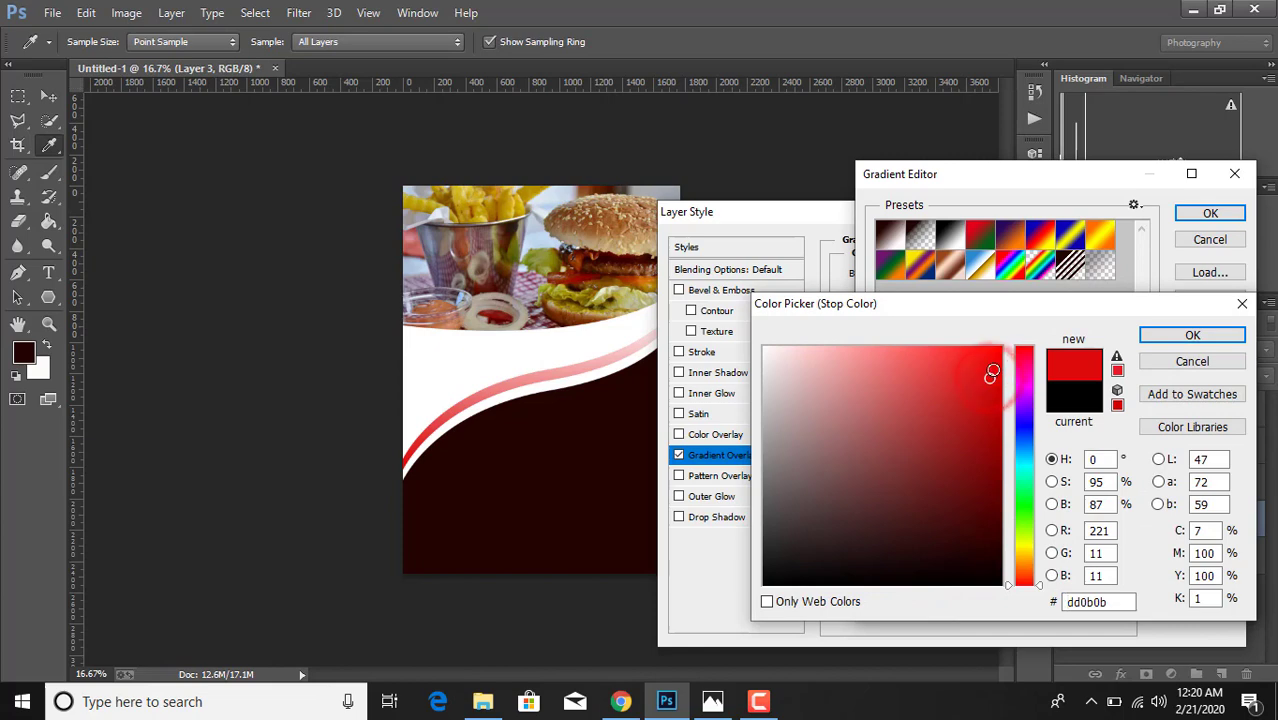
pyautogui.click(1024, 346)
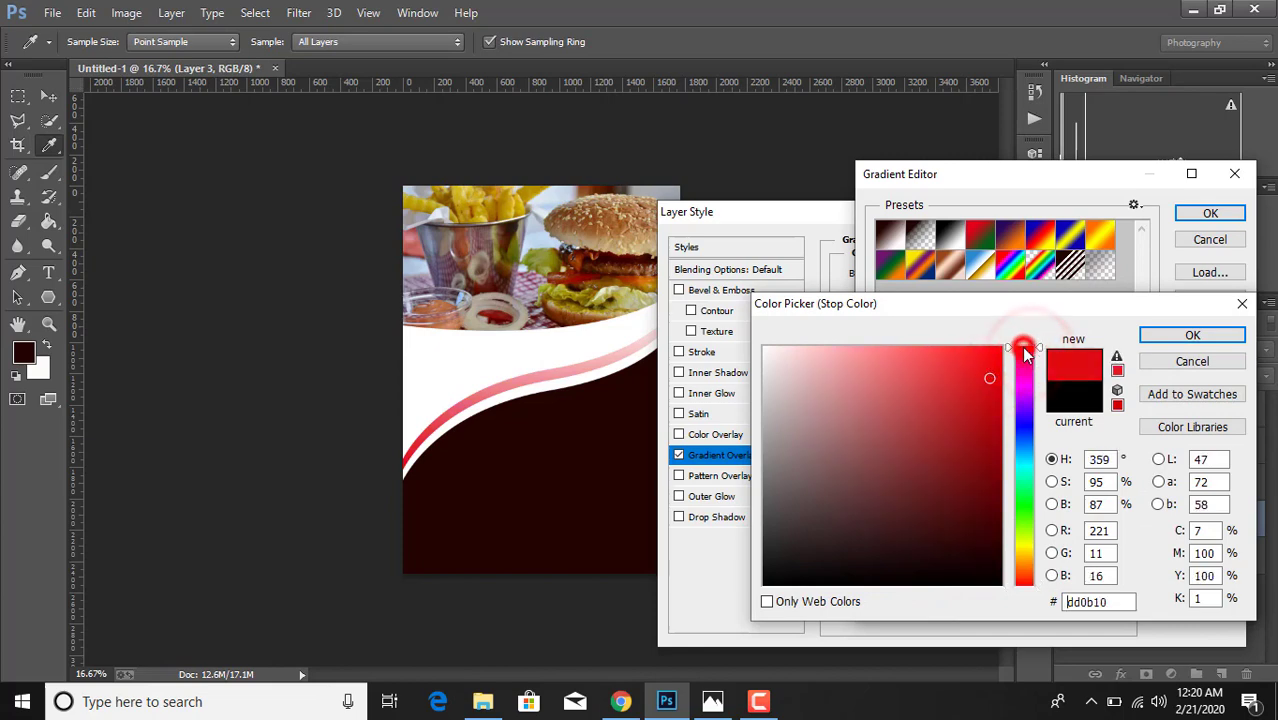
pyautogui.click(985, 371)
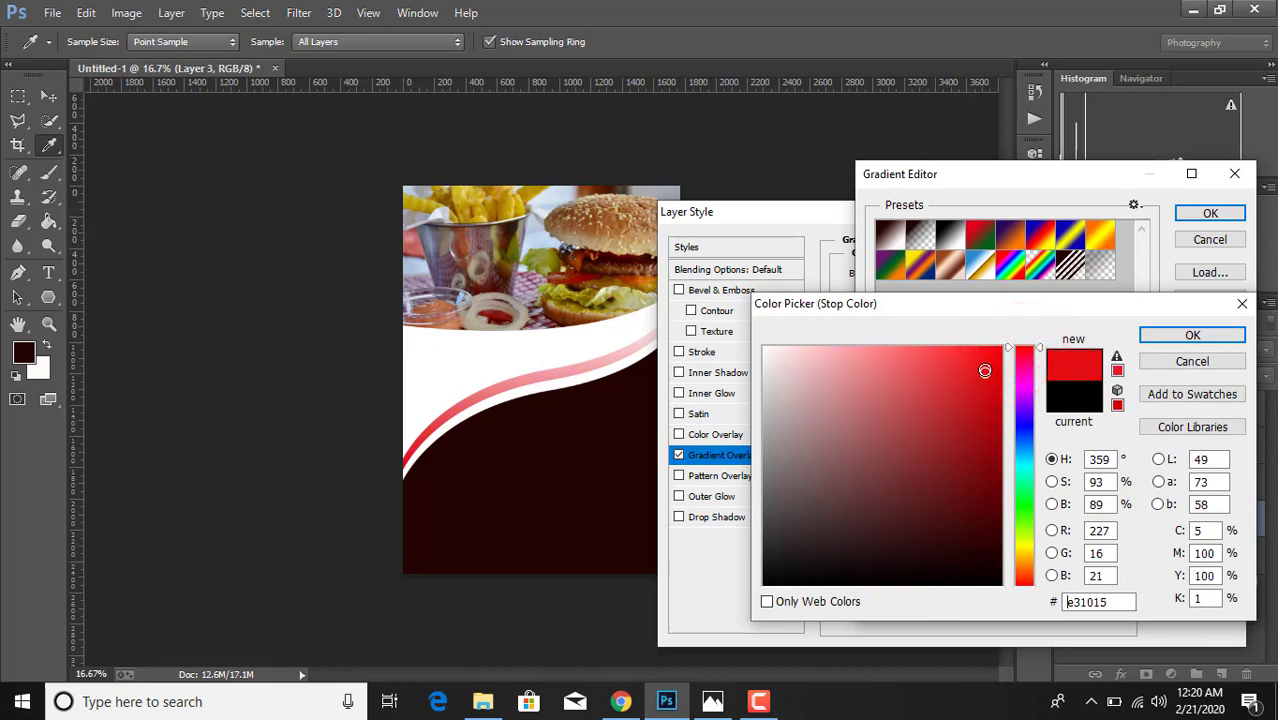
pyautogui.click(1175, 334)
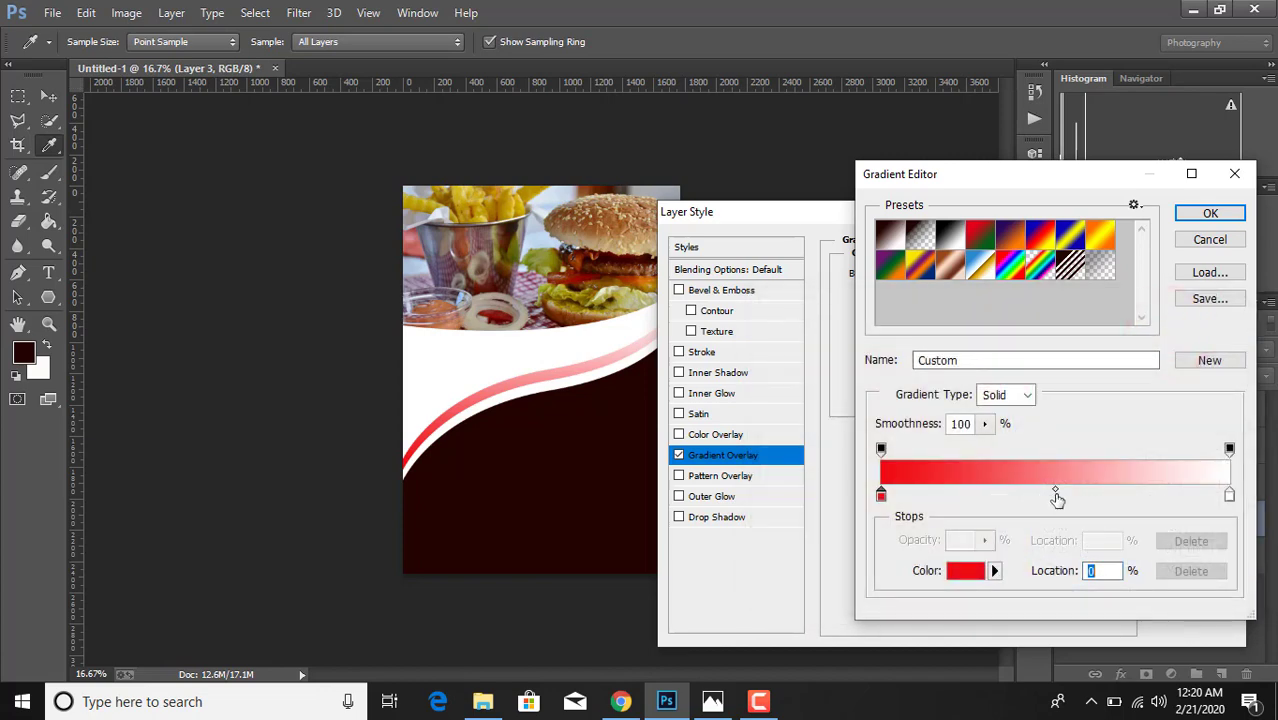
# Add a red colour stop at 59% of the gradient and apply the overlay to Layer 3
pyautogui.moveTo(1057, 499); pyautogui.dragTo(1088, 499)
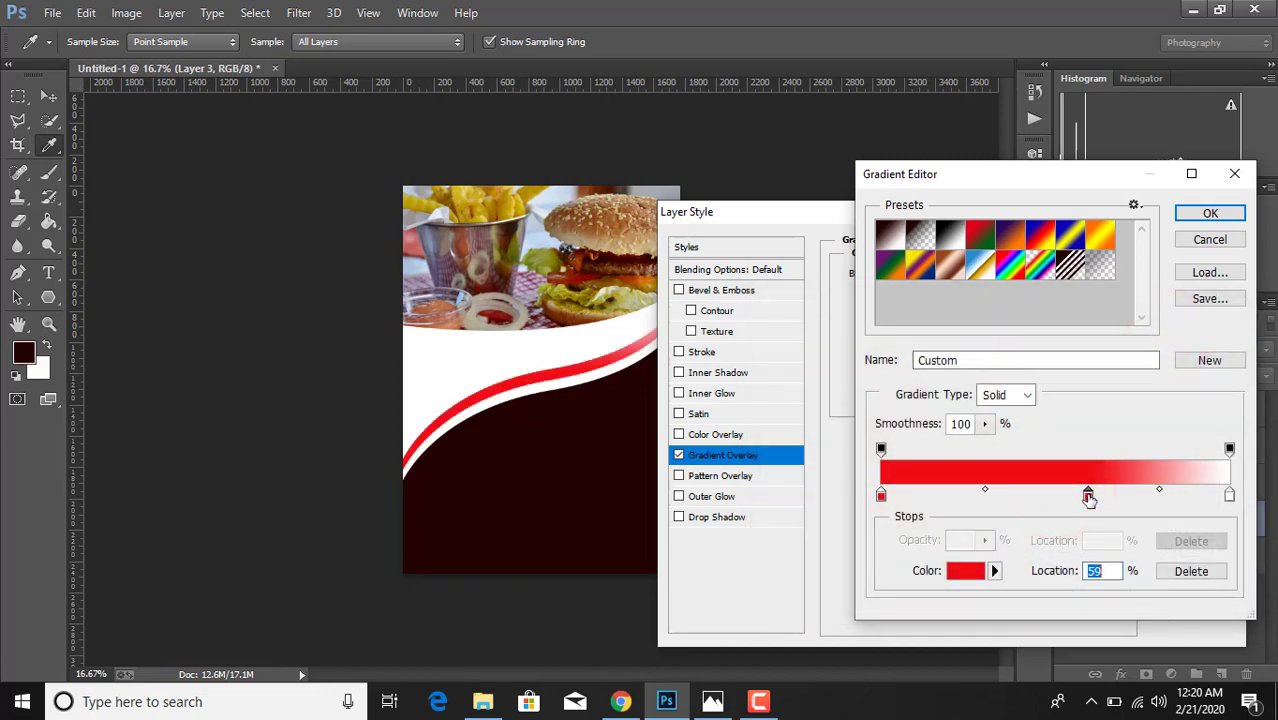
pyautogui.click(1212, 213)
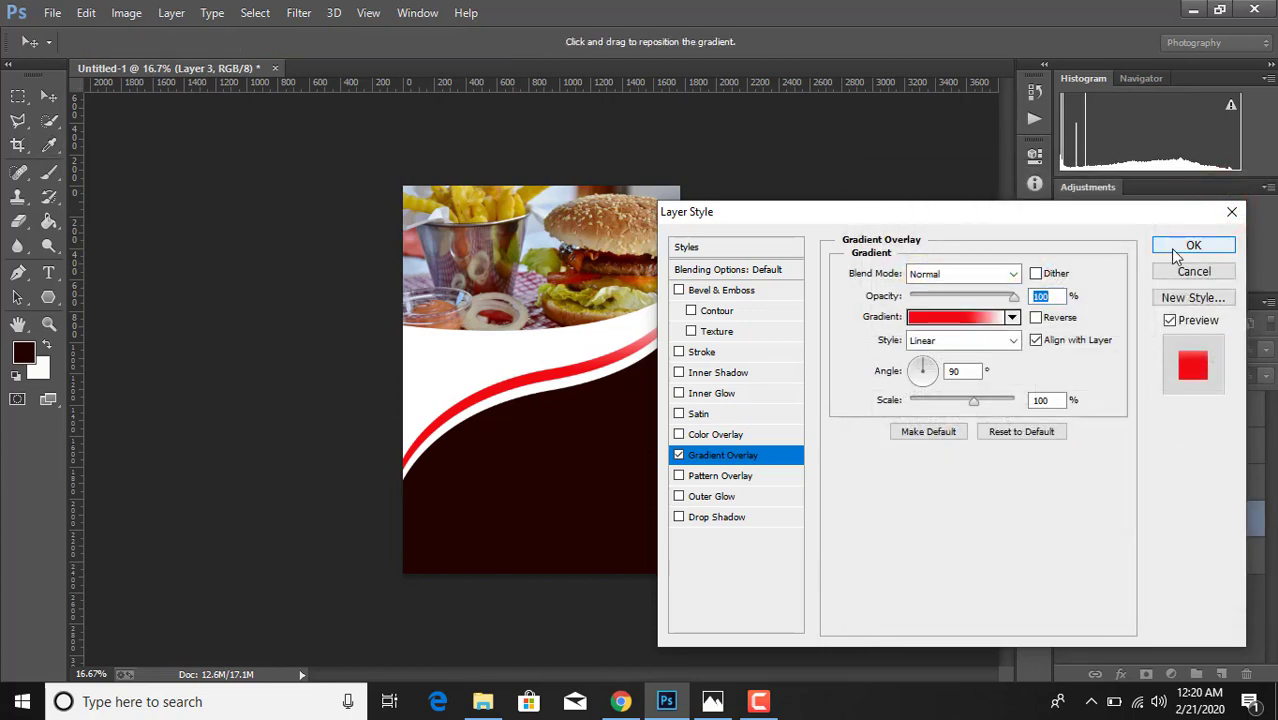
pyautogui.click(1178, 250)
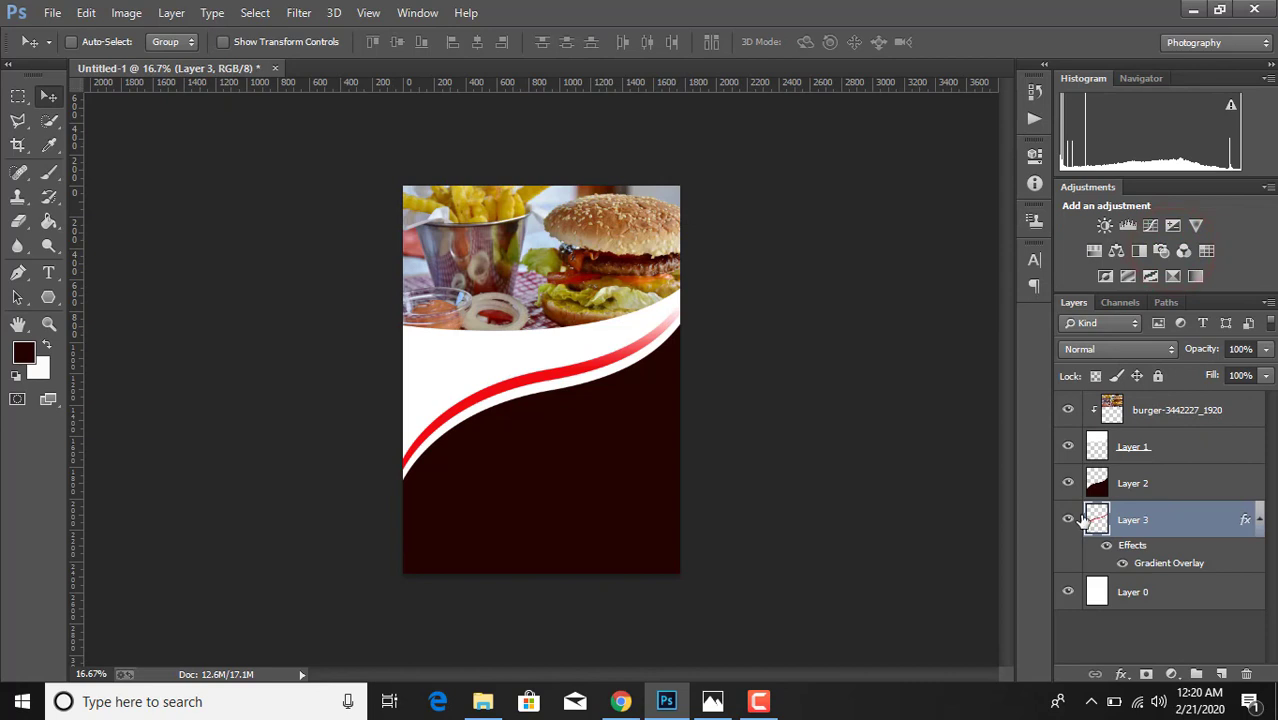
# Above Layer 2, draw a white ellipse about 486 by 492 px in the dark wave's lower-left area, with white as foreground colour
pyautogui.click(1135, 594)
pyautogui.click(1148, 522)
pyautogui.click(1150, 498)
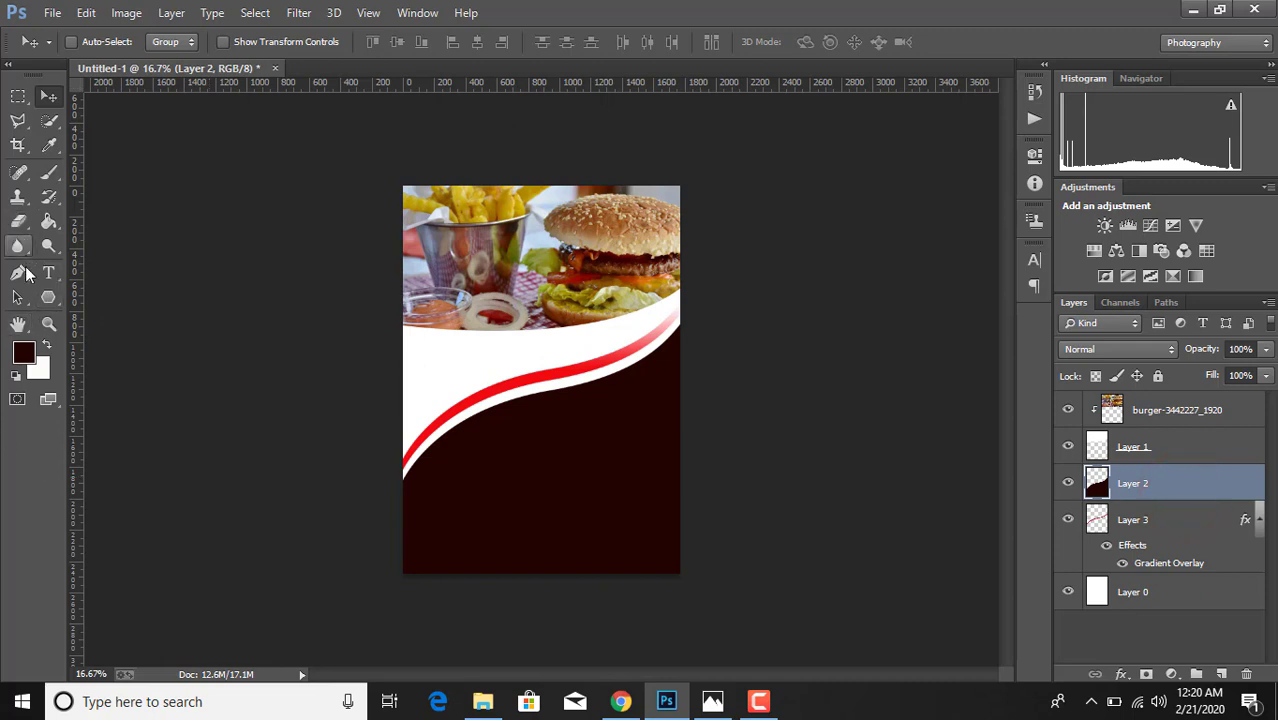
pyautogui.click(46, 347)
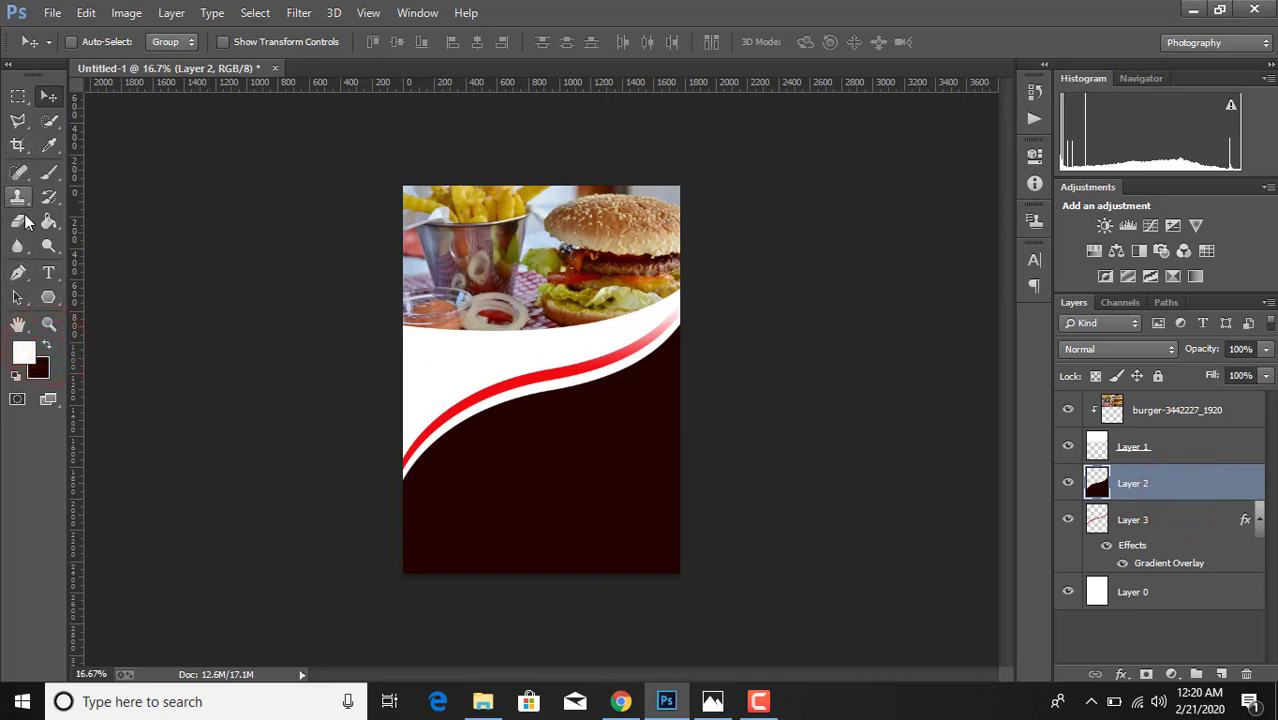
pyautogui.click(48, 297)
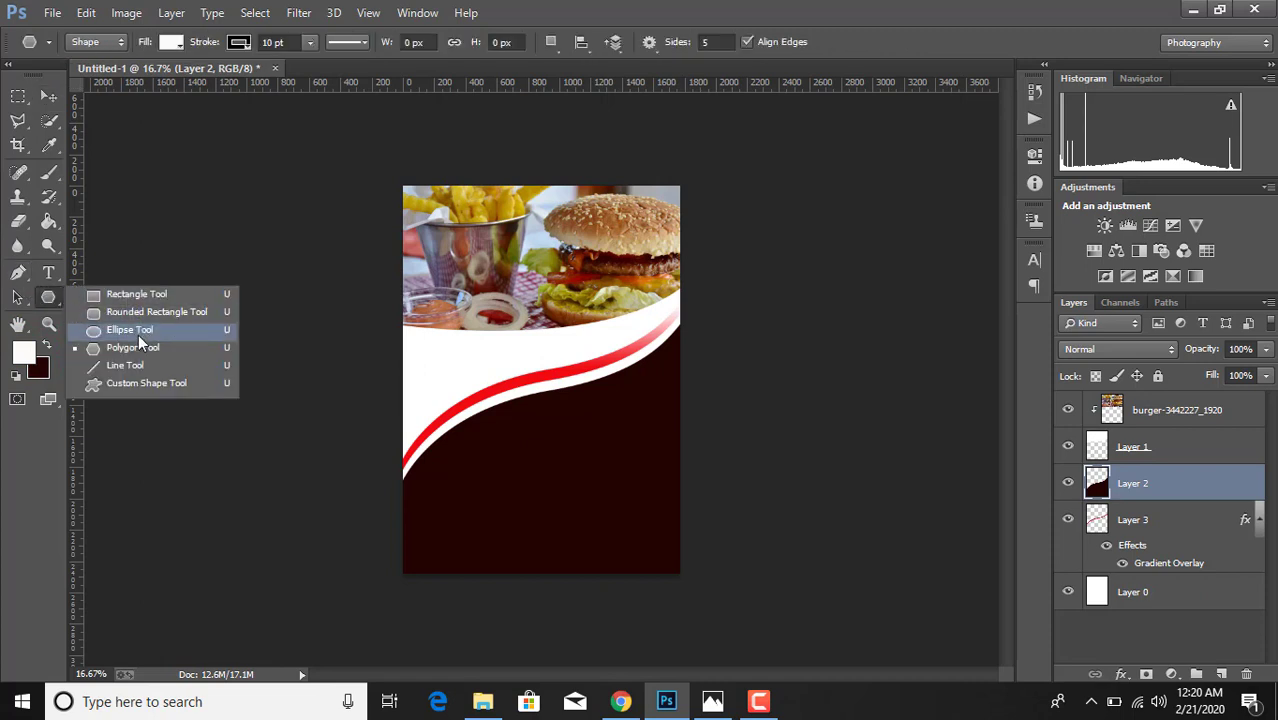
pyautogui.click(138, 334)
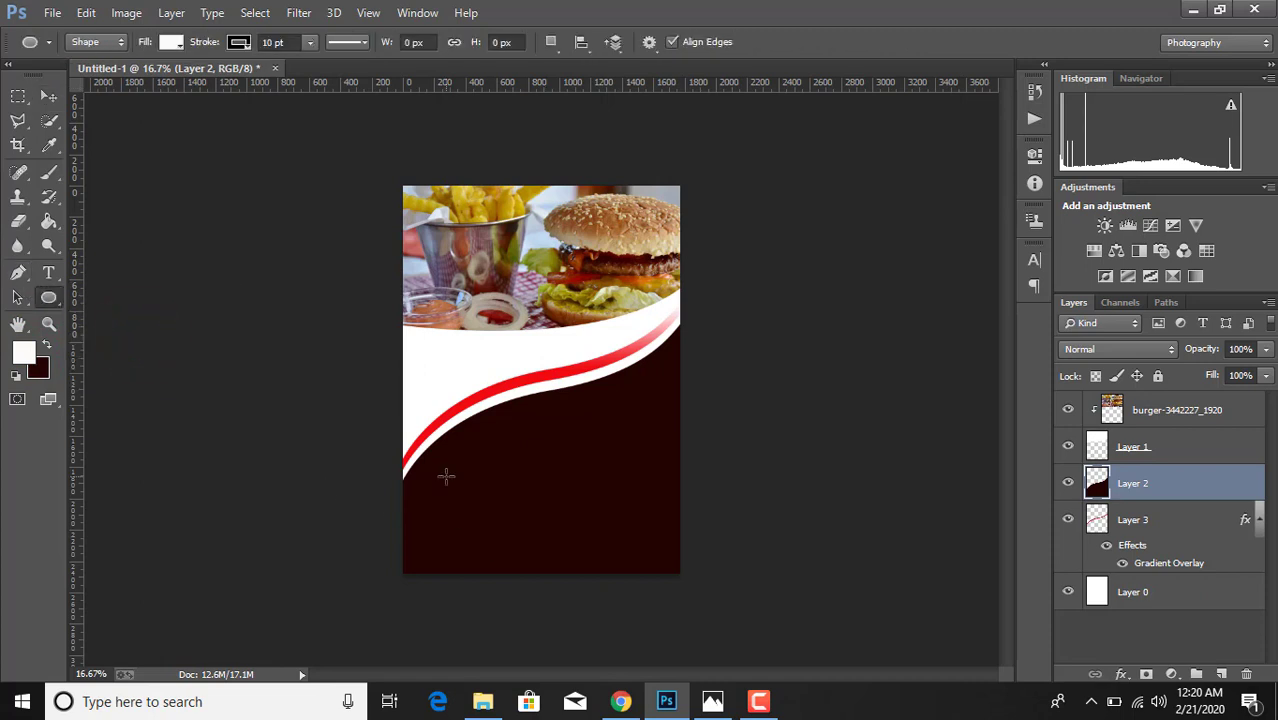
pyautogui.moveTo(441, 474); pyautogui.dragTo(514, 548)
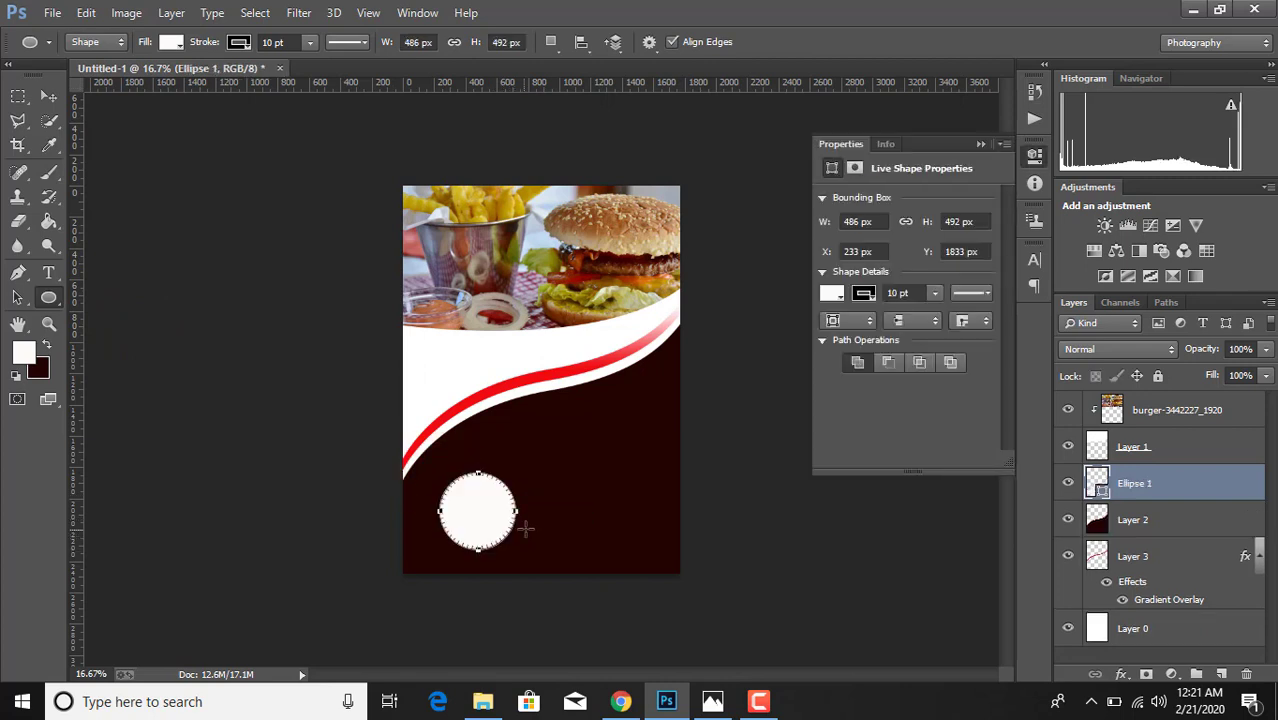
# Keep the ellipse's stroke type solid and reduce the stroke width to 0 pt
pyautogui.click(965, 292)
pyautogui.click(892, 348)
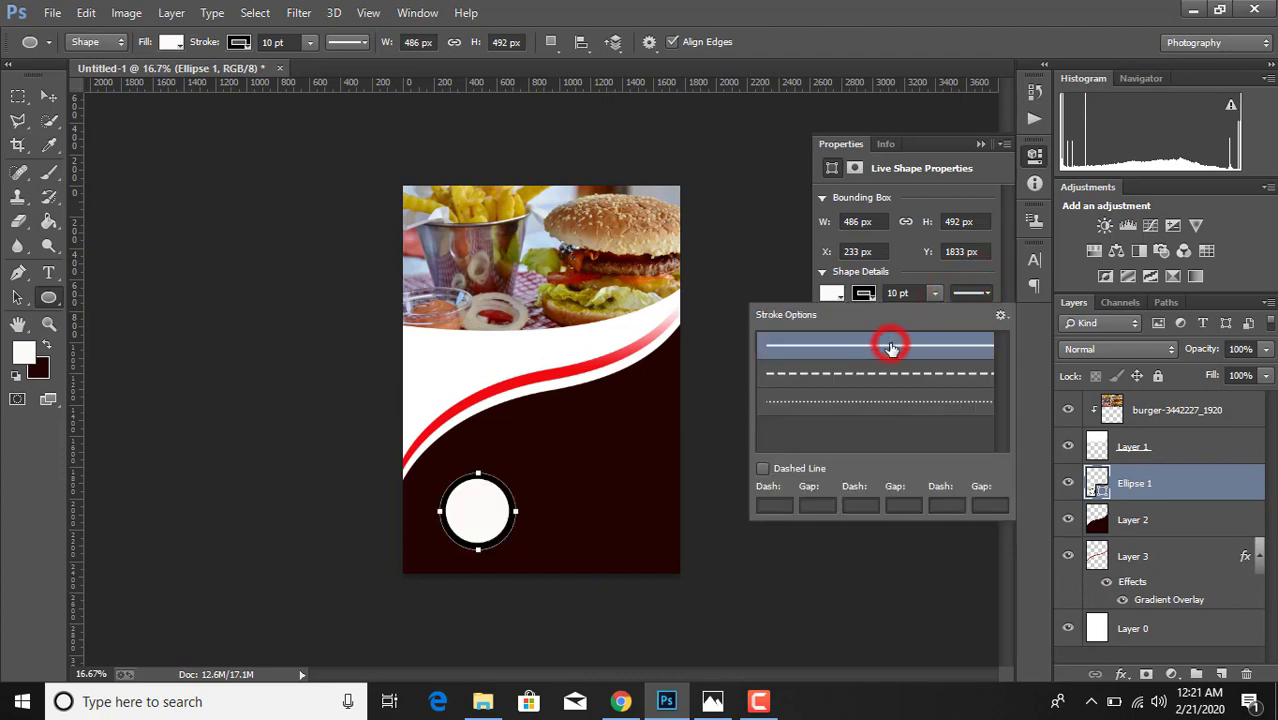
pyautogui.click(934, 295)
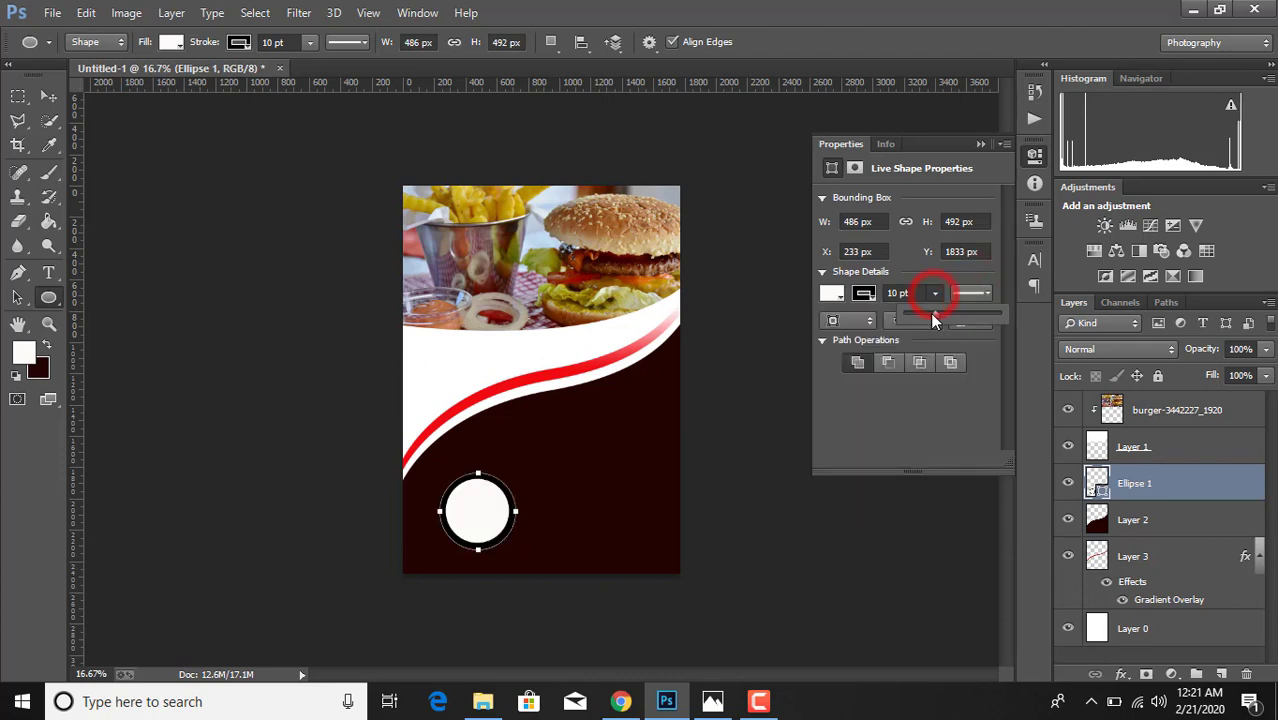
pyautogui.moveTo(930, 313); pyautogui.dragTo(888, 315)
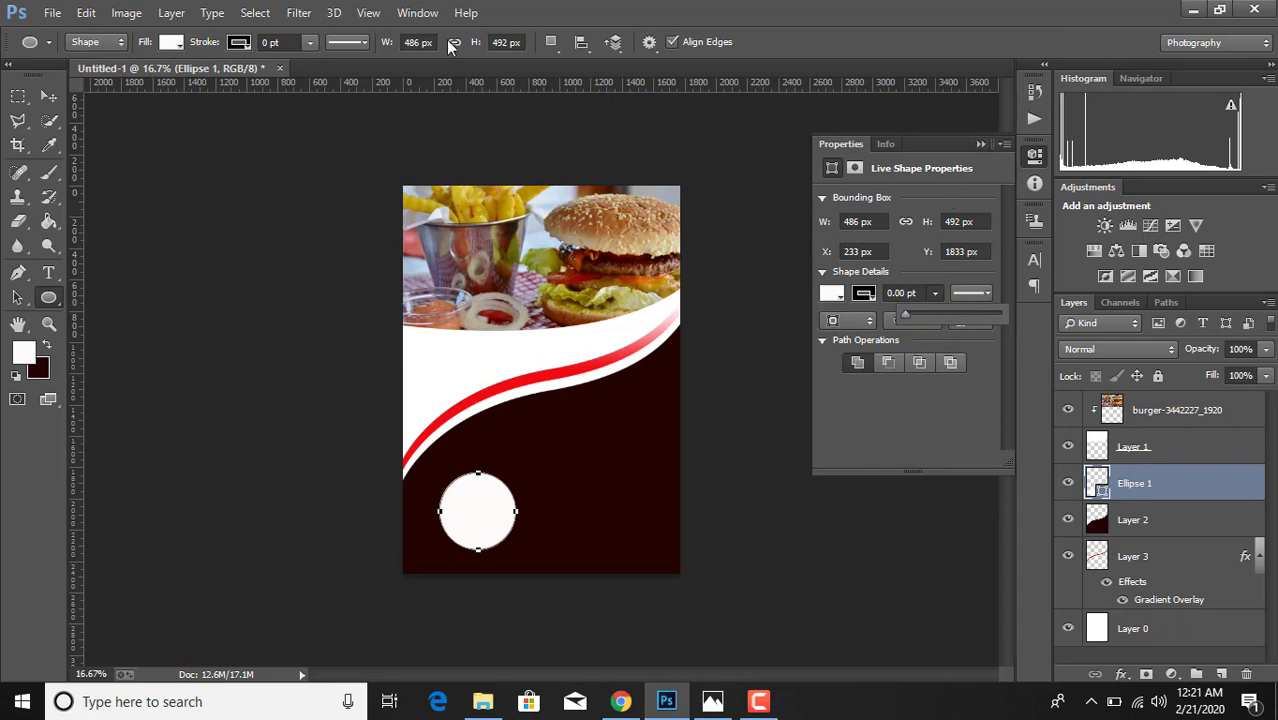
# Resize the ellipse to a circle 400 px wide and 400 px high and collapse its properties
pyautogui.click(418, 42)
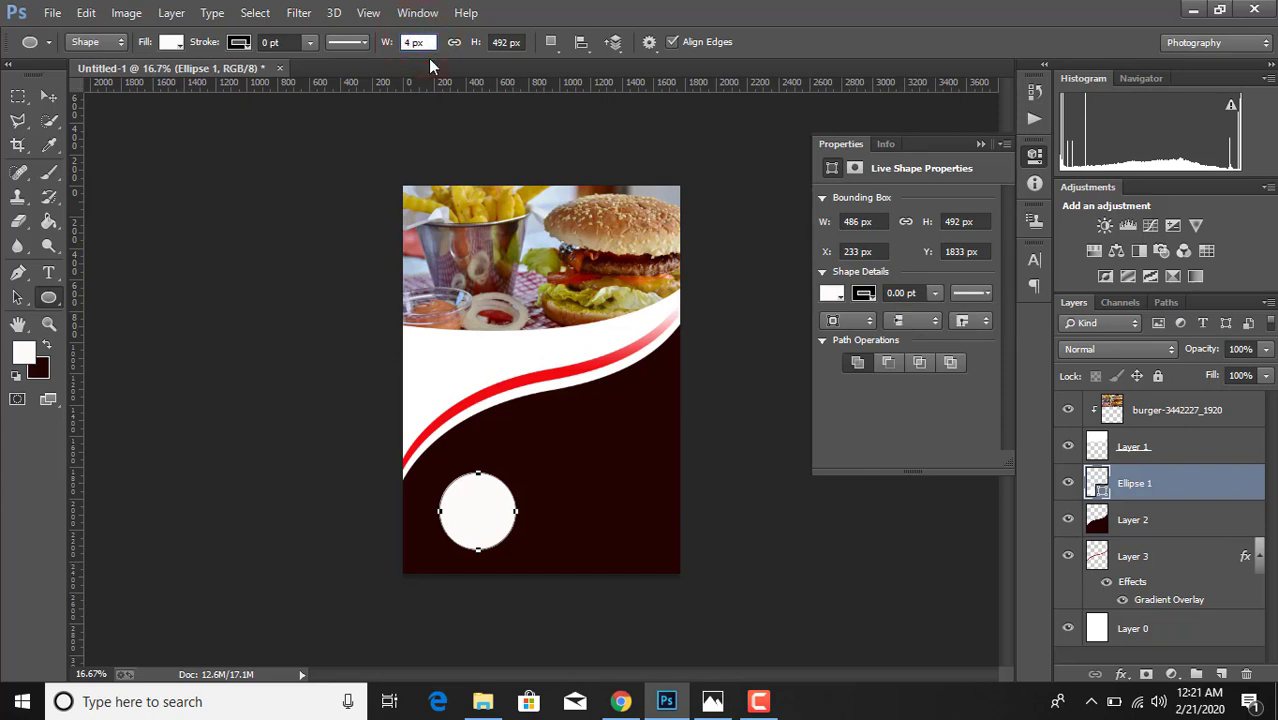
pyautogui.click(507, 43)
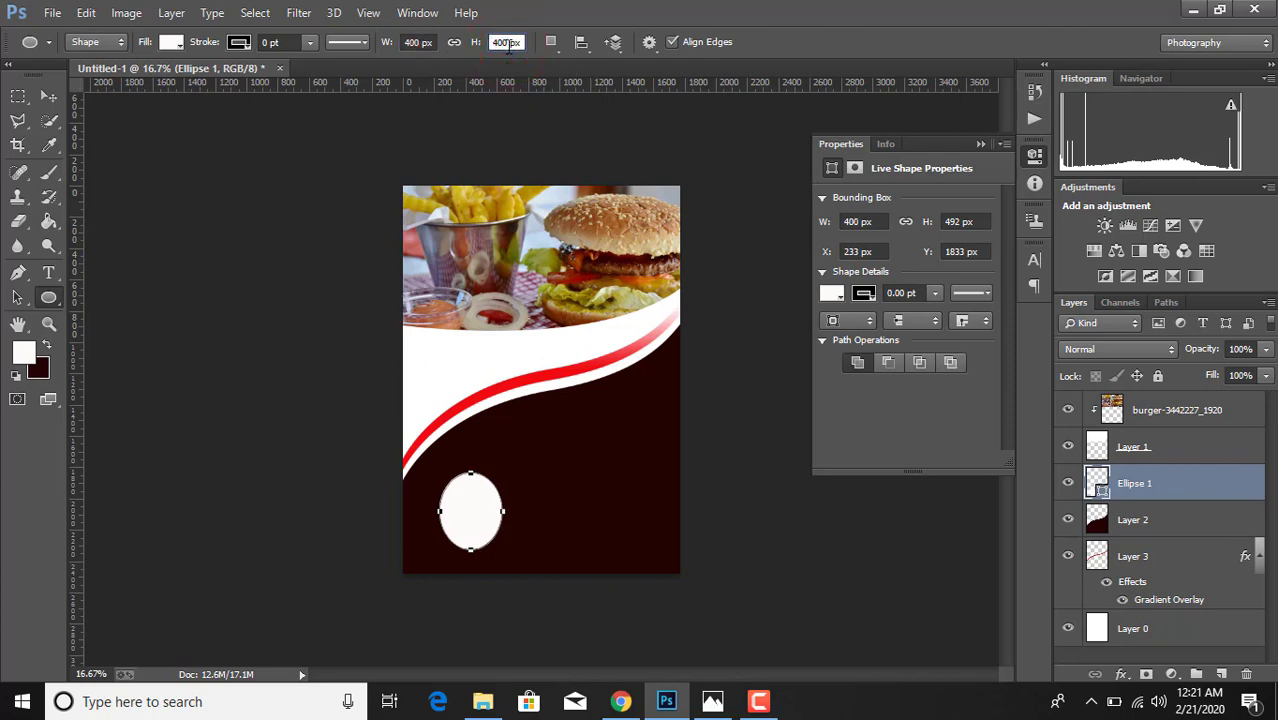
pyautogui.press('Return')
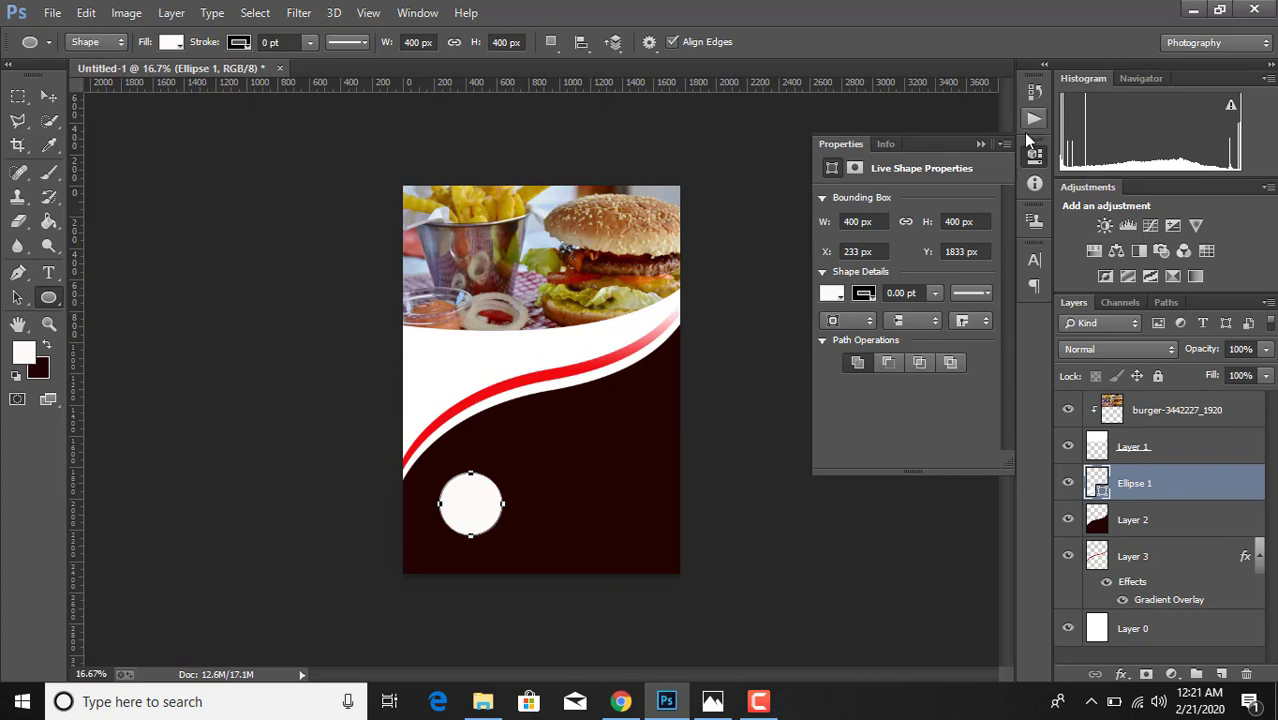
pyautogui.click(980, 144)
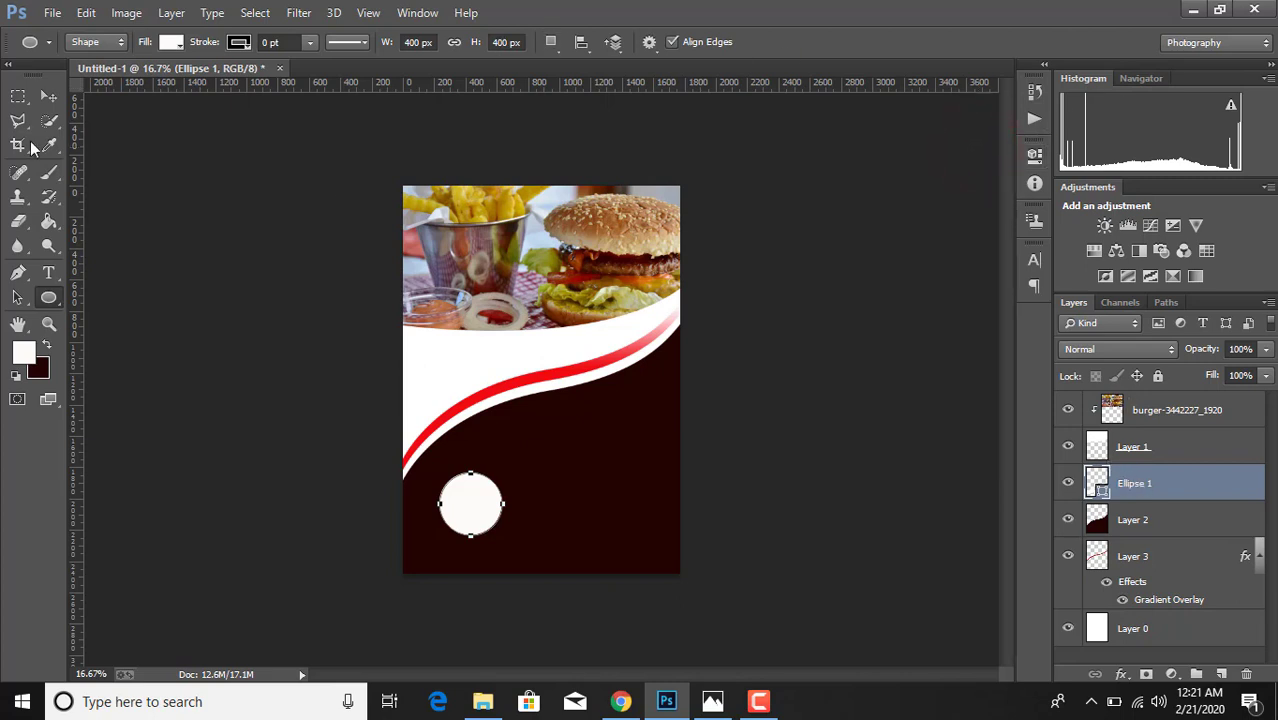
# Duplicate the white circle twice and place the copies diagonally up to the right across the dark wave
pyautogui.click(48, 96)
pyautogui.click(1178, 484)
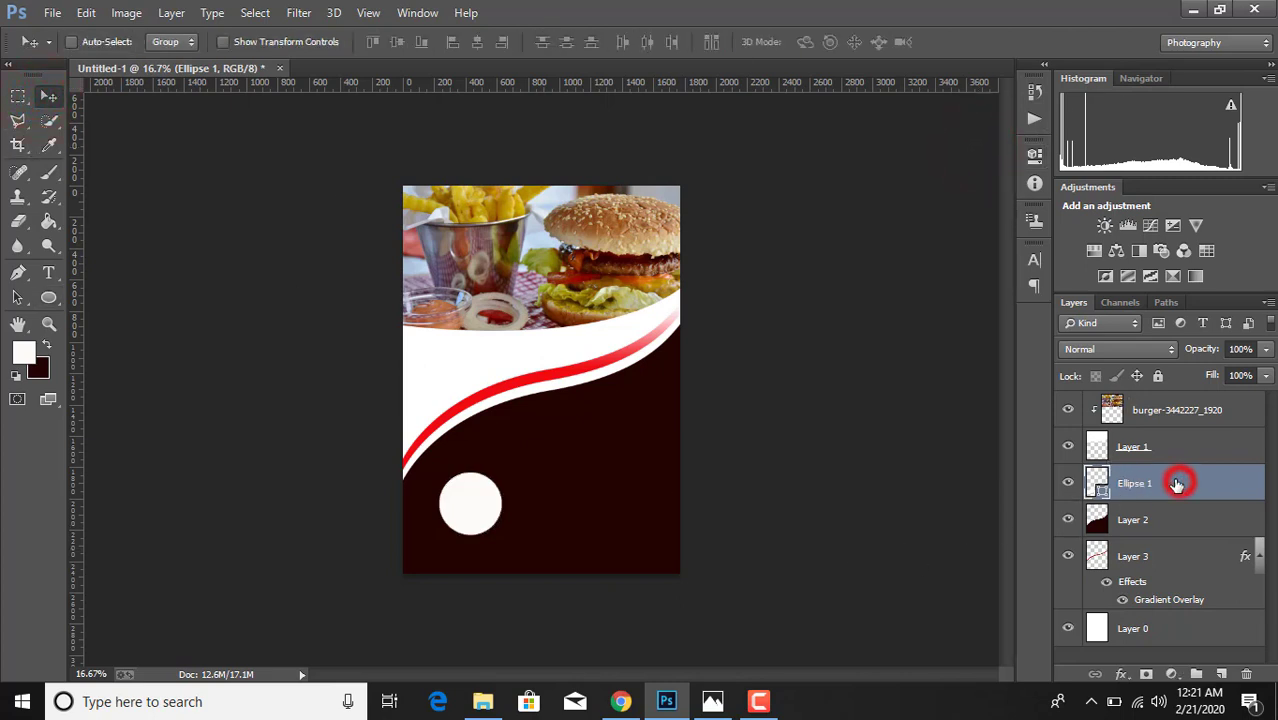
pyautogui.moveTo(1178, 484); pyautogui.dragTo(1221, 673)
pyautogui.moveTo(484, 505); pyautogui.dragTo(547, 472)
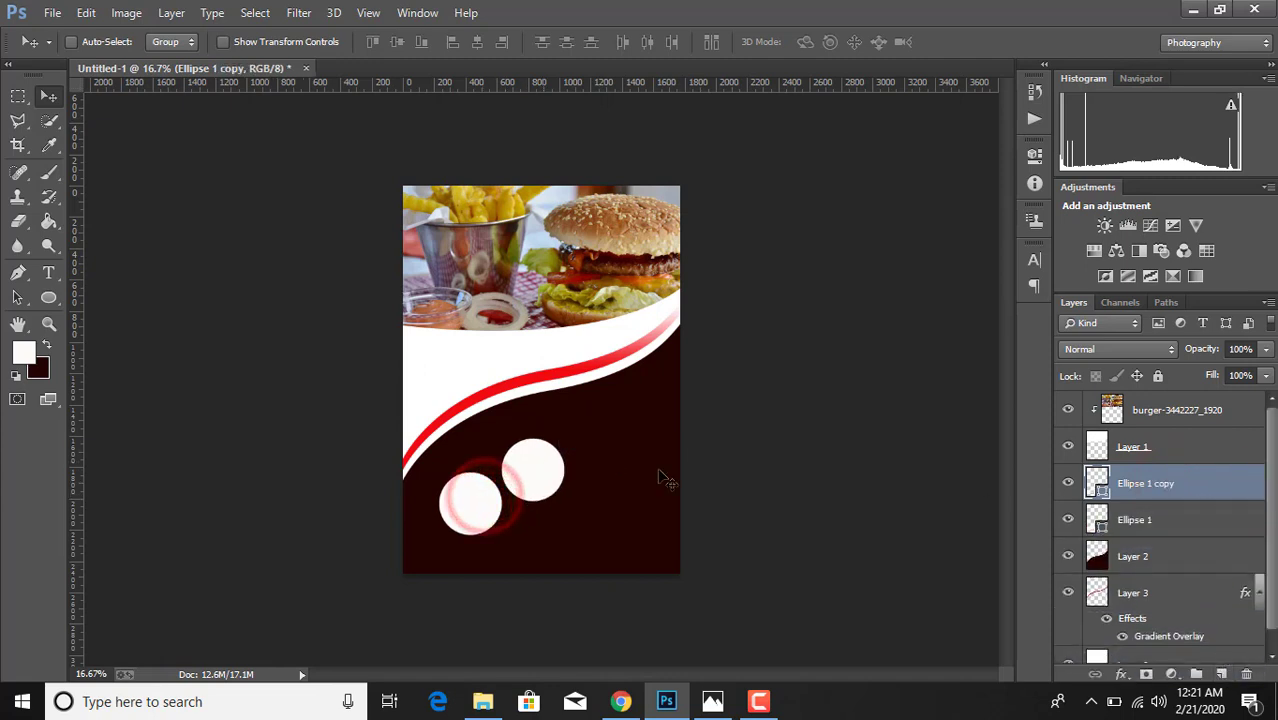
pyautogui.moveTo(1209, 490); pyautogui.dragTo(1221, 673)
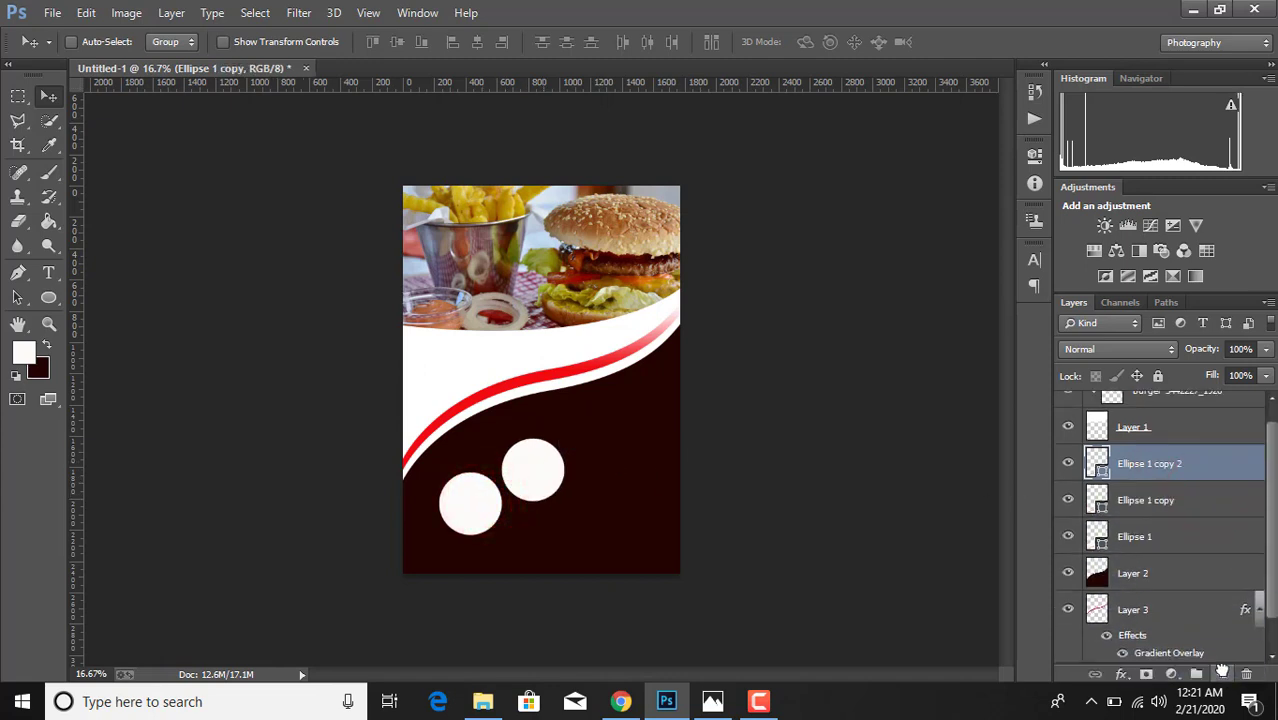
pyautogui.moveTo(562, 470); pyautogui.dragTo(647, 418)
# Hide the two circle copies so that only the original Ellipse 1 shows
pyautogui.click(1147, 537)
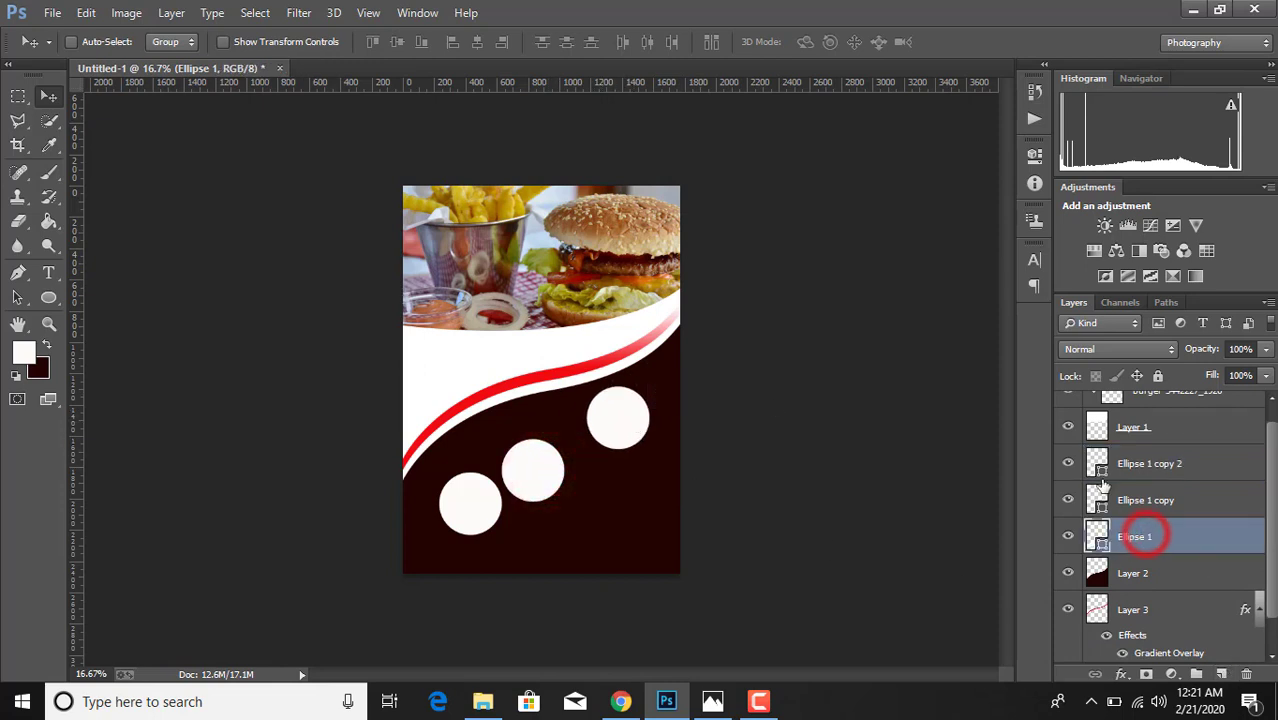
pyautogui.click(1067, 463)
pyautogui.click(1068, 501)
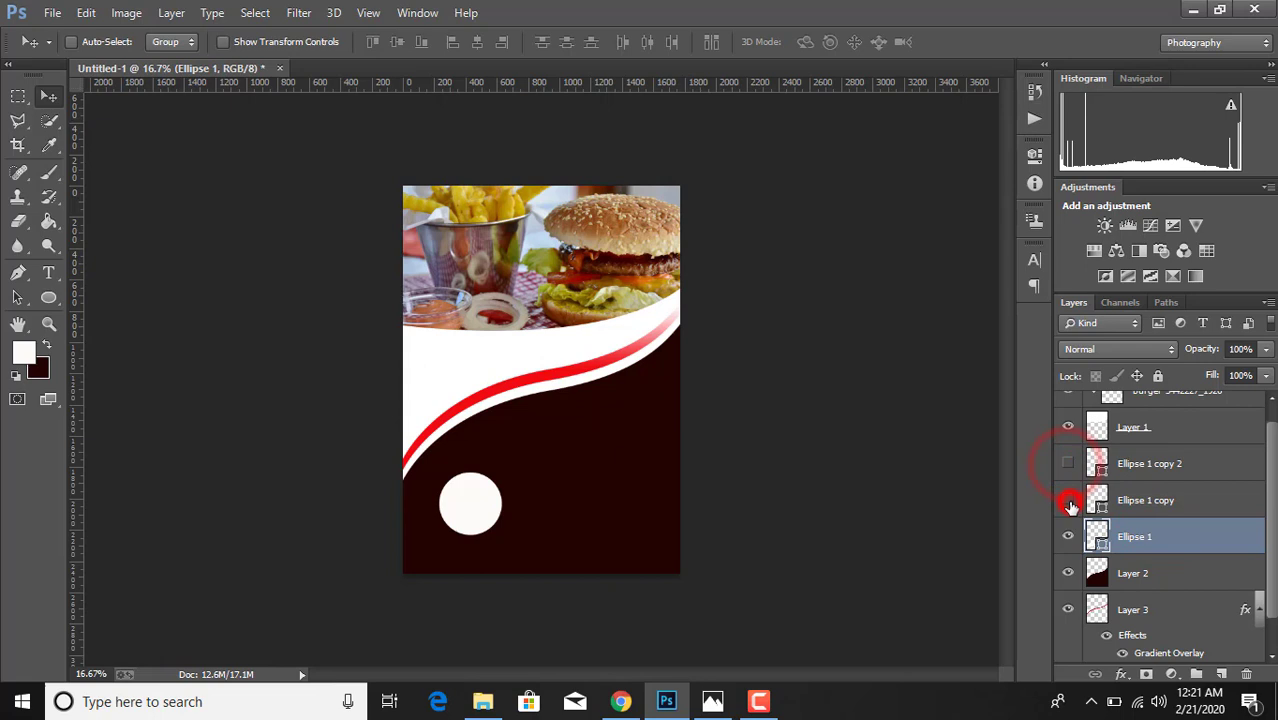
# Place the cake-4740451_1920 photo as a linked image directly above the Ellipse 1 layer
pyautogui.click(1177, 536)
pyautogui.click(52, 12)
pyautogui.click(108, 302)
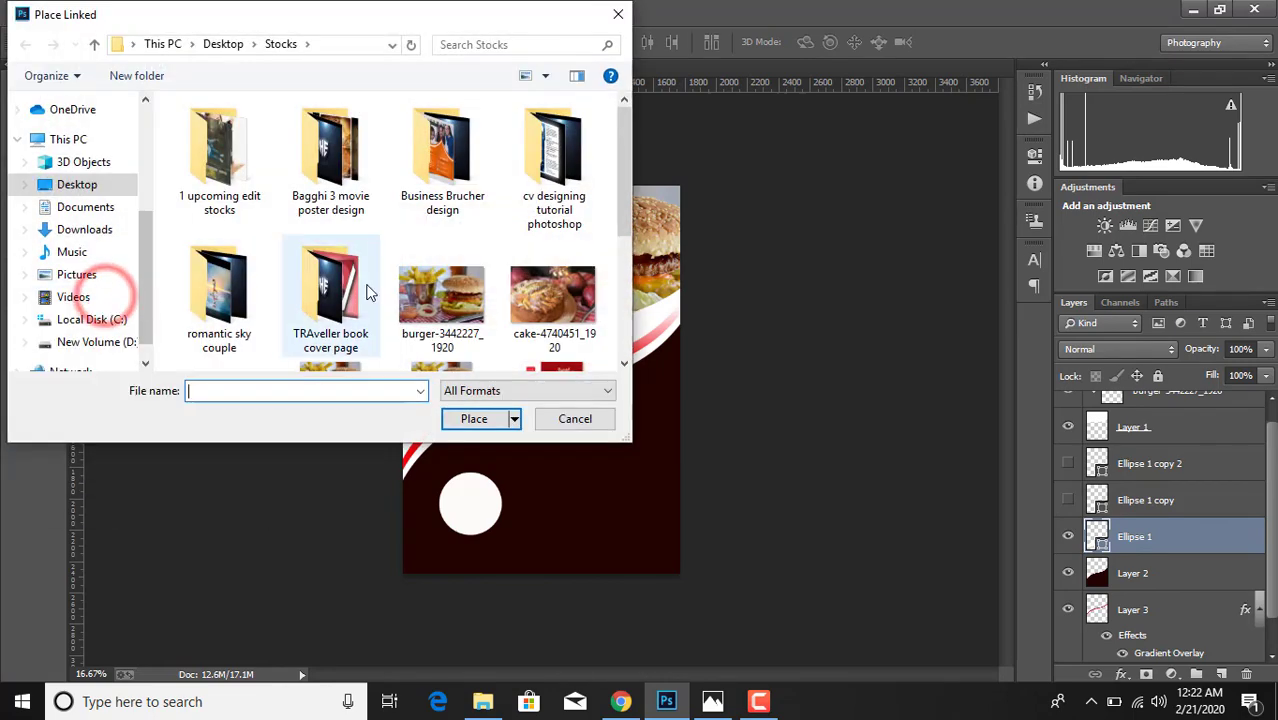
pyautogui.scroll(-2, 418, 313)
pyautogui.scroll(2, 418, 313)
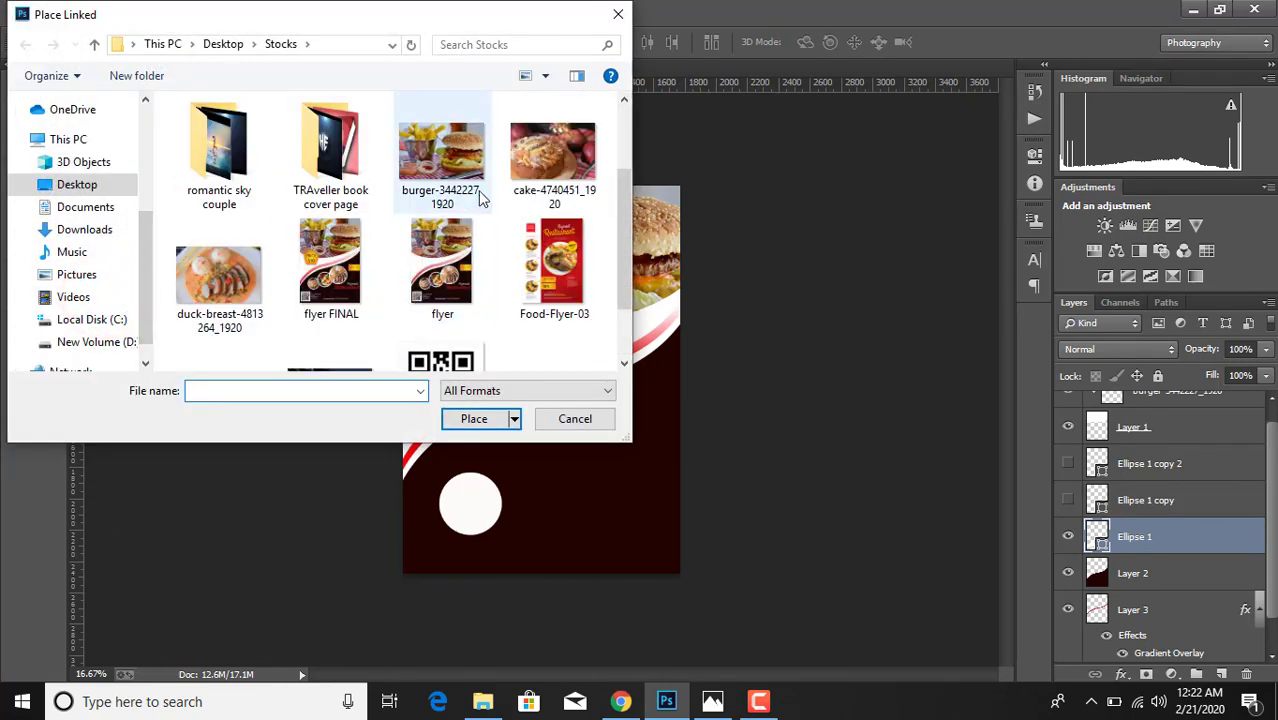
pyautogui.doubleClick(549, 170)
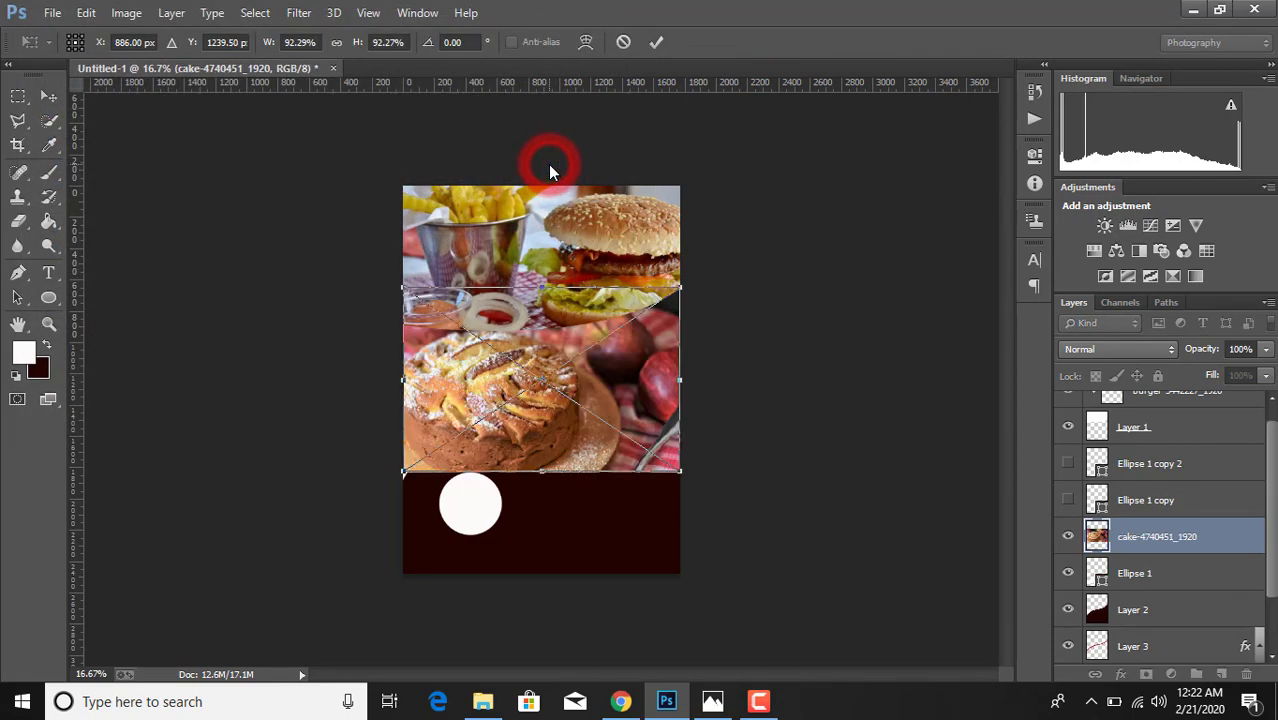
# Shrink the cake photo to about 37% over the white circle and clip it to Ellipse 1
pyautogui.moveTo(576, 303); pyautogui.dragTo(558, 407)
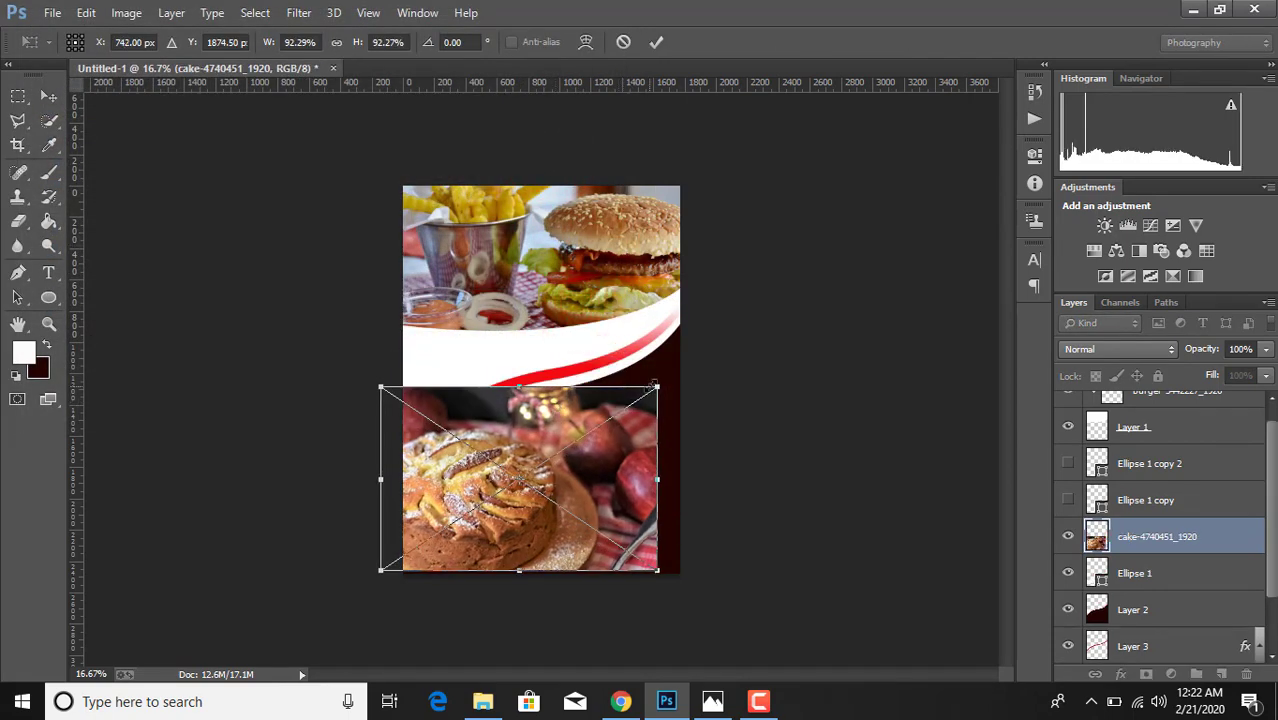
pyautogui.moveTo(657, 387); pyautogui.dragTo(566, 479)
pyautogui.moveTo(531, 502); pyautogui.dragTo(548, 489)
pyautogui.moveTo(381, 571); pyautogui.dragTo(421, 544)
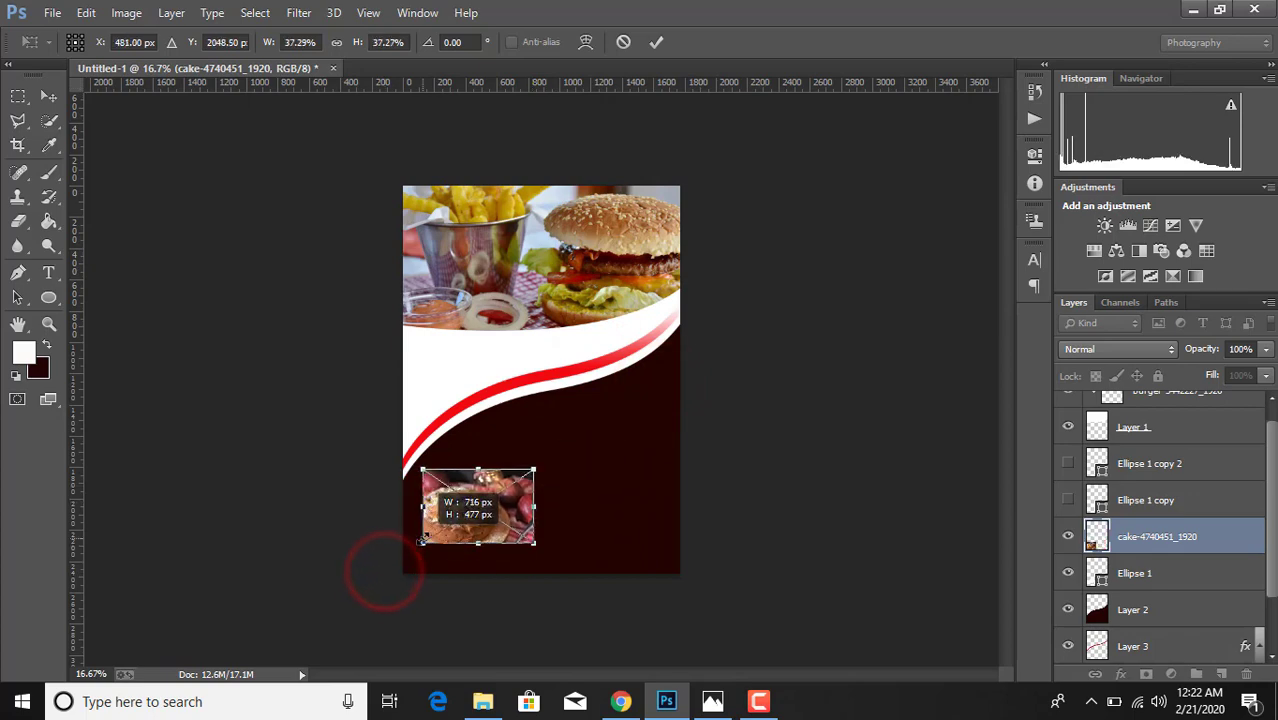
pyautogui.click(656, 43)
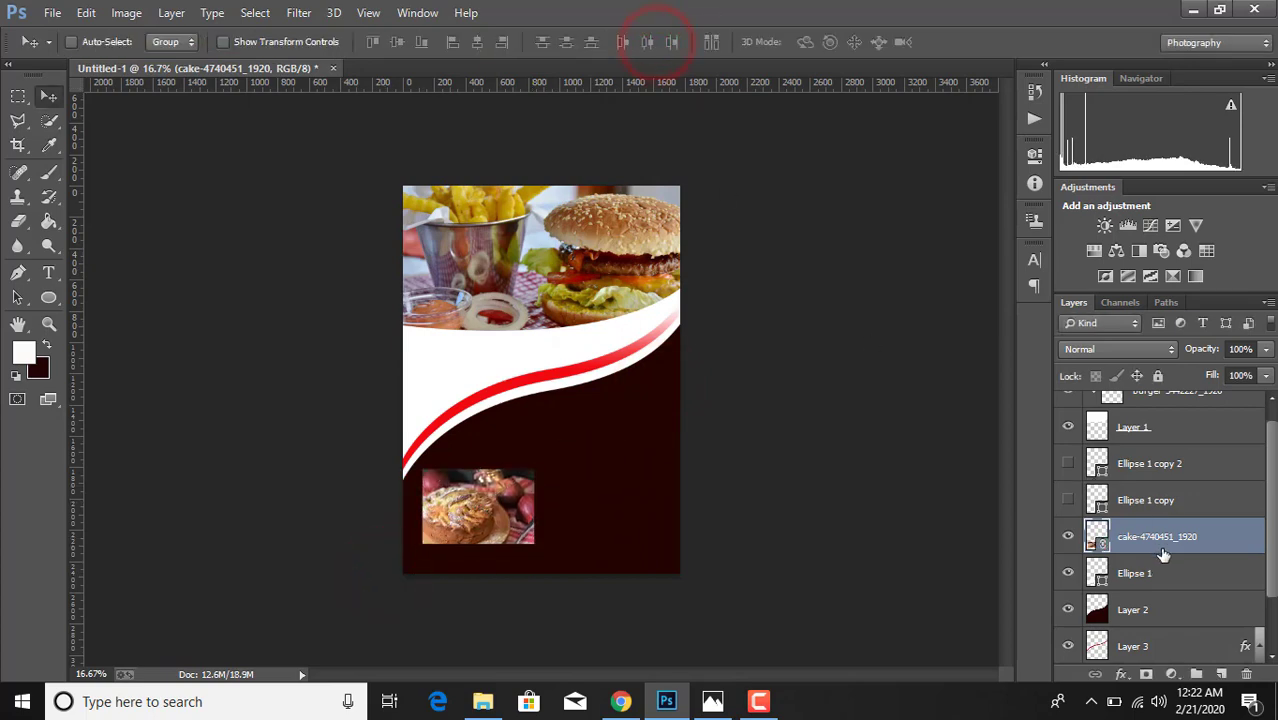
pyautogui.rightClick(1163, 555)
pyautogui.click(814, 433)
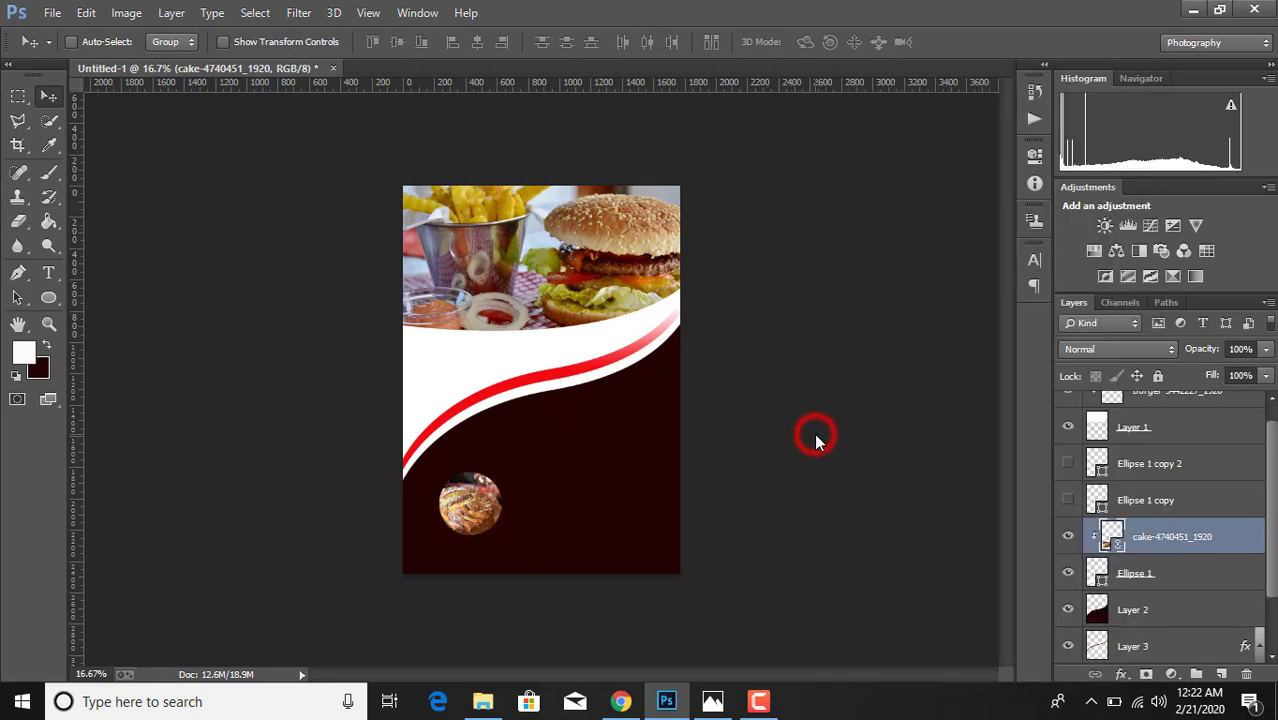
# Scale the clipped cake photo down to about 32.6% and nudge it right and down within the circle
pyautogui.hotkey('ctrl', 't')
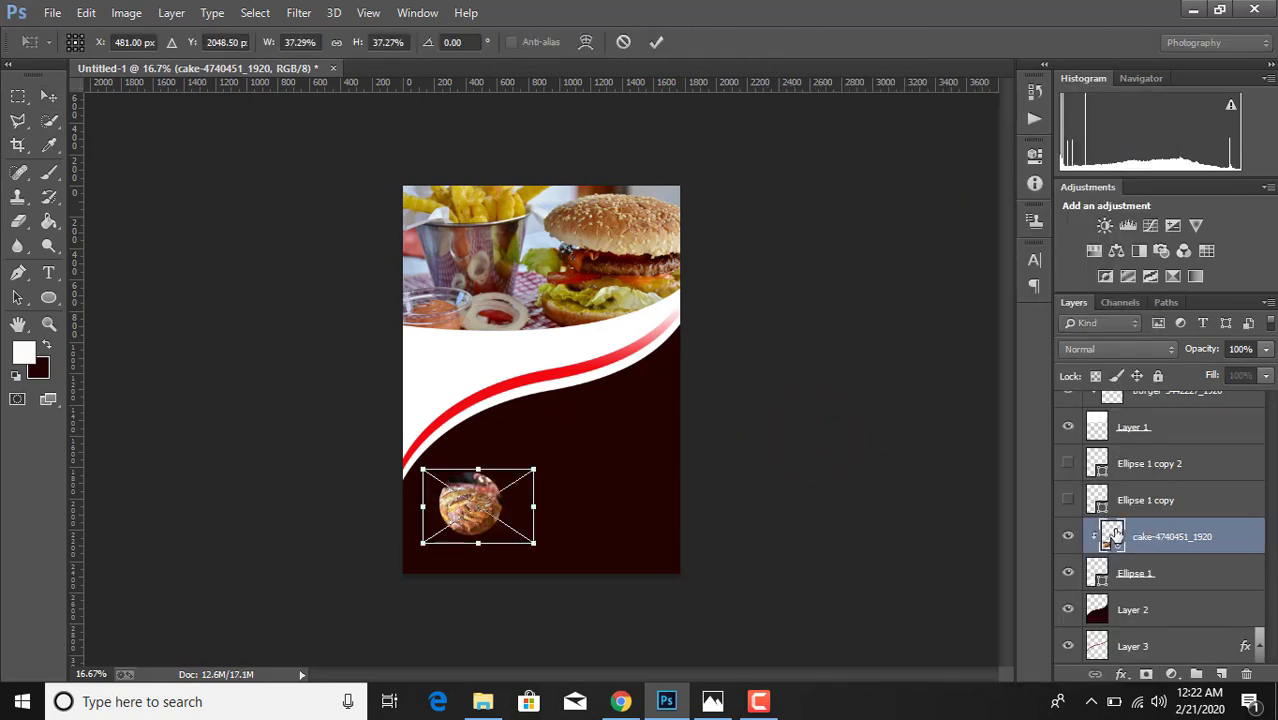
pyautogui.moveTo(535, 550); pyautogui.dragTo(522, 535)
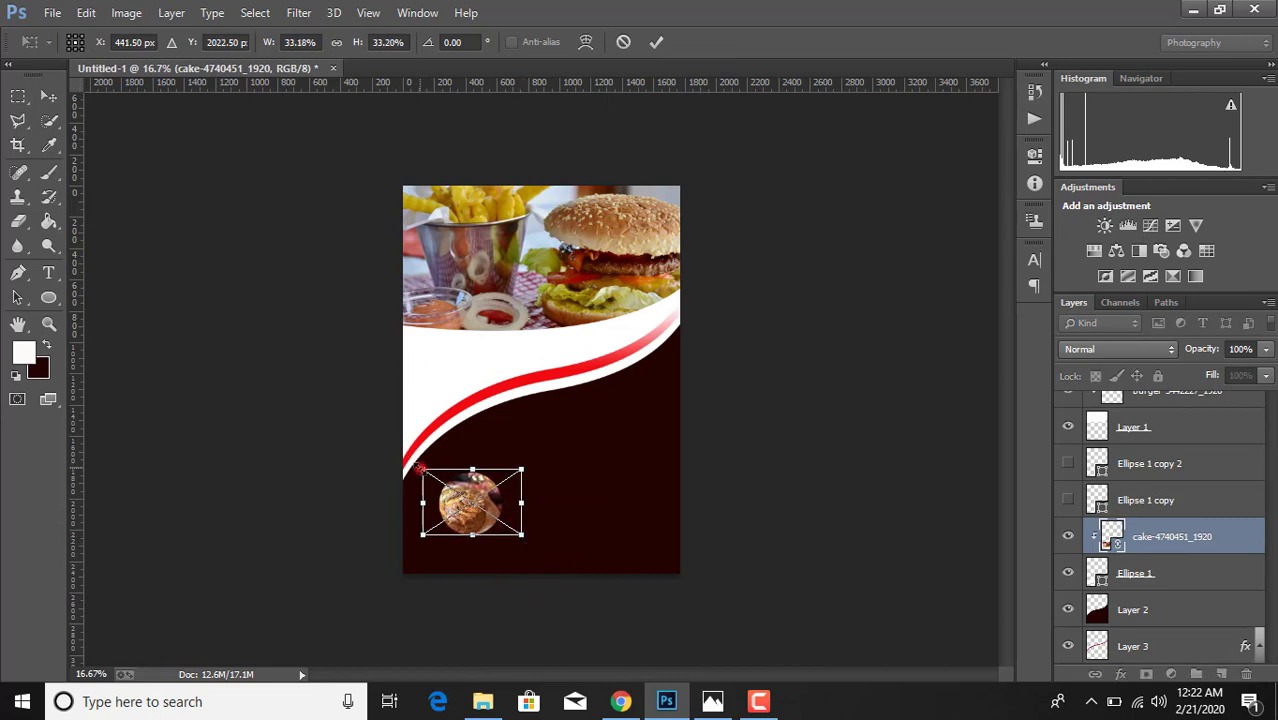
pyautogui.moveTo(421, 469); pyautogui.dragTo(425, 471)
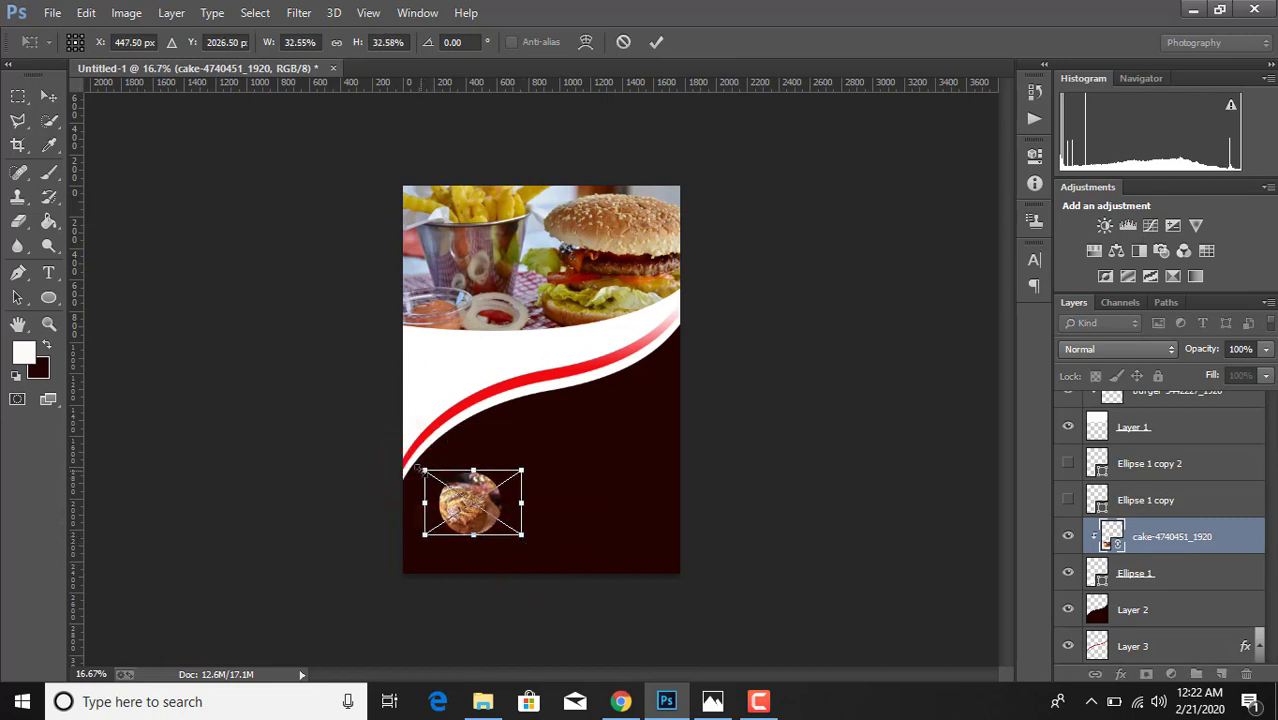
pyautogui.press('Right')
pyautogui.press('Right')
pyautogui.press('Right')
pyautogui.press('Down')
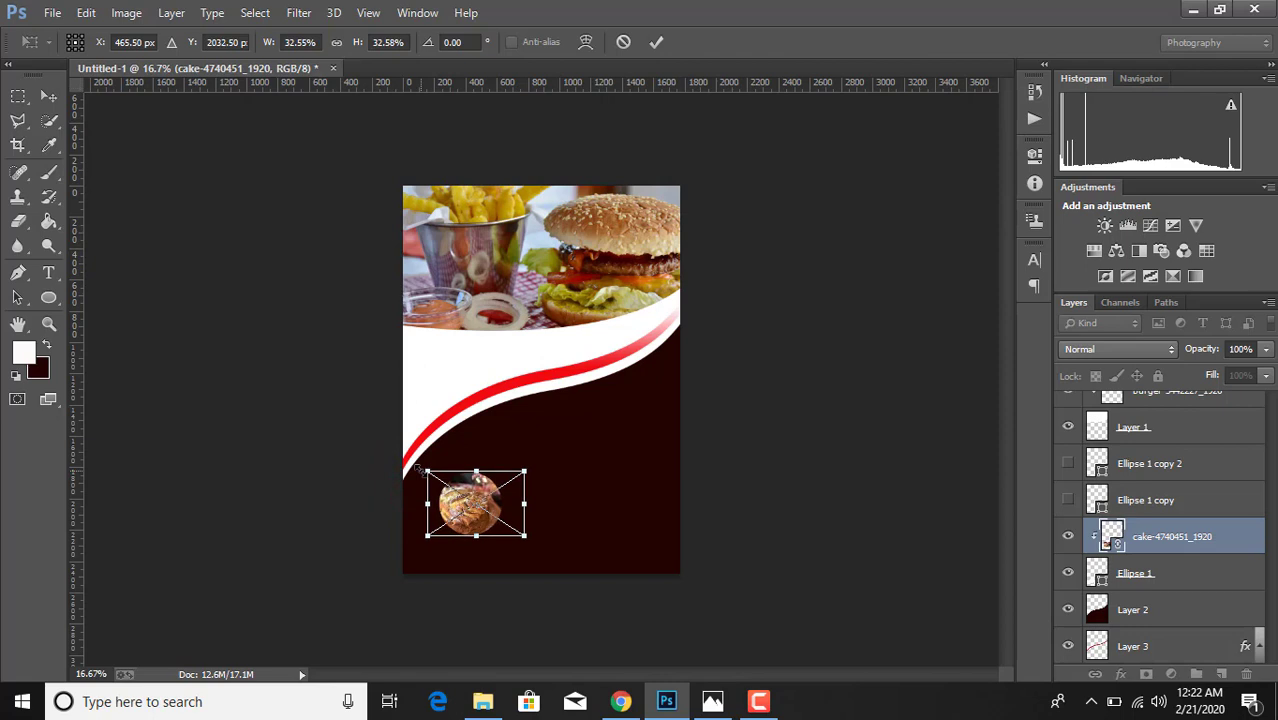
pyautogui.click(655, 44)
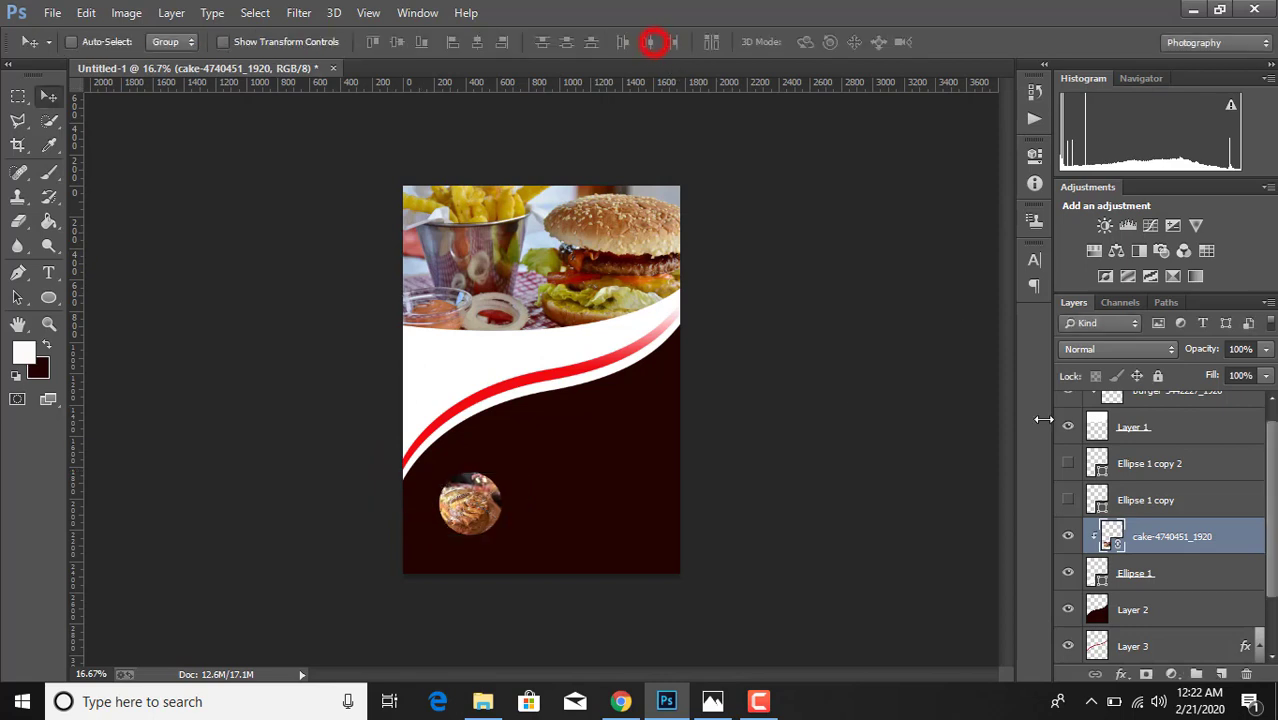
# Add a Stroke layer effect to Ellipse 1 in the near-white colour #f7f3f3
pyautogui.doubleClick(1197, 578)
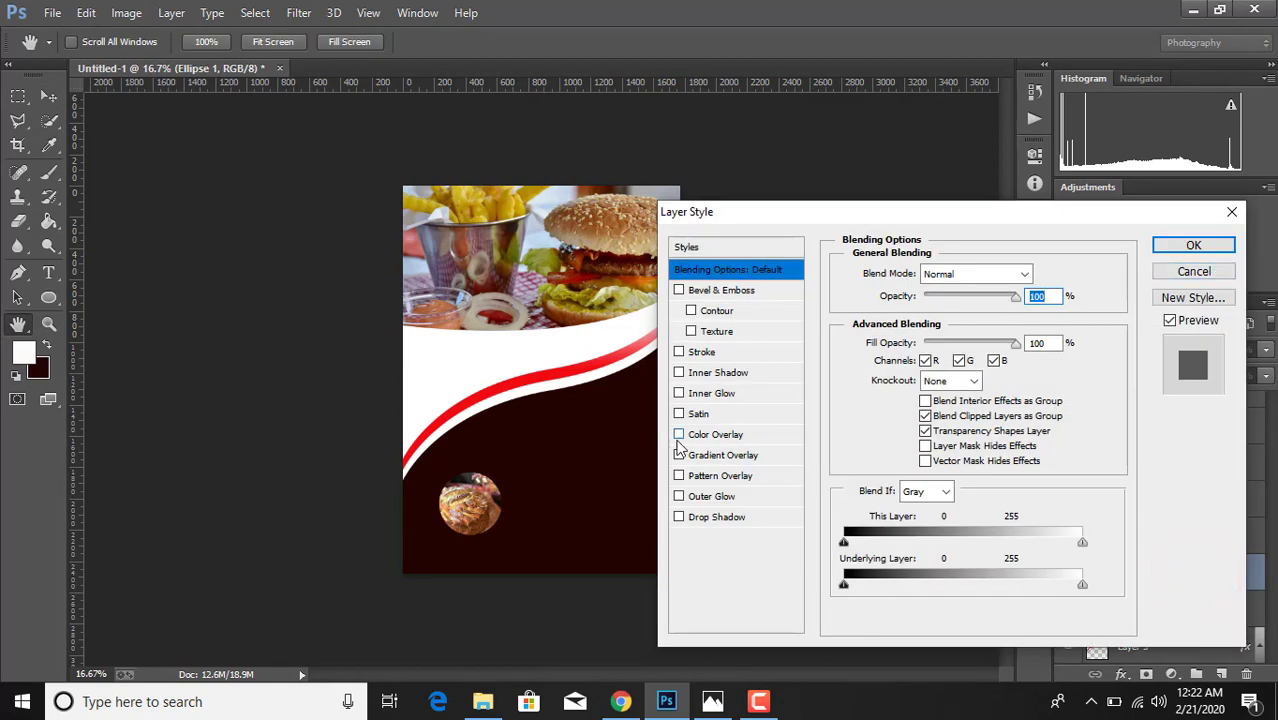
pyautogui.click(1178, 272)
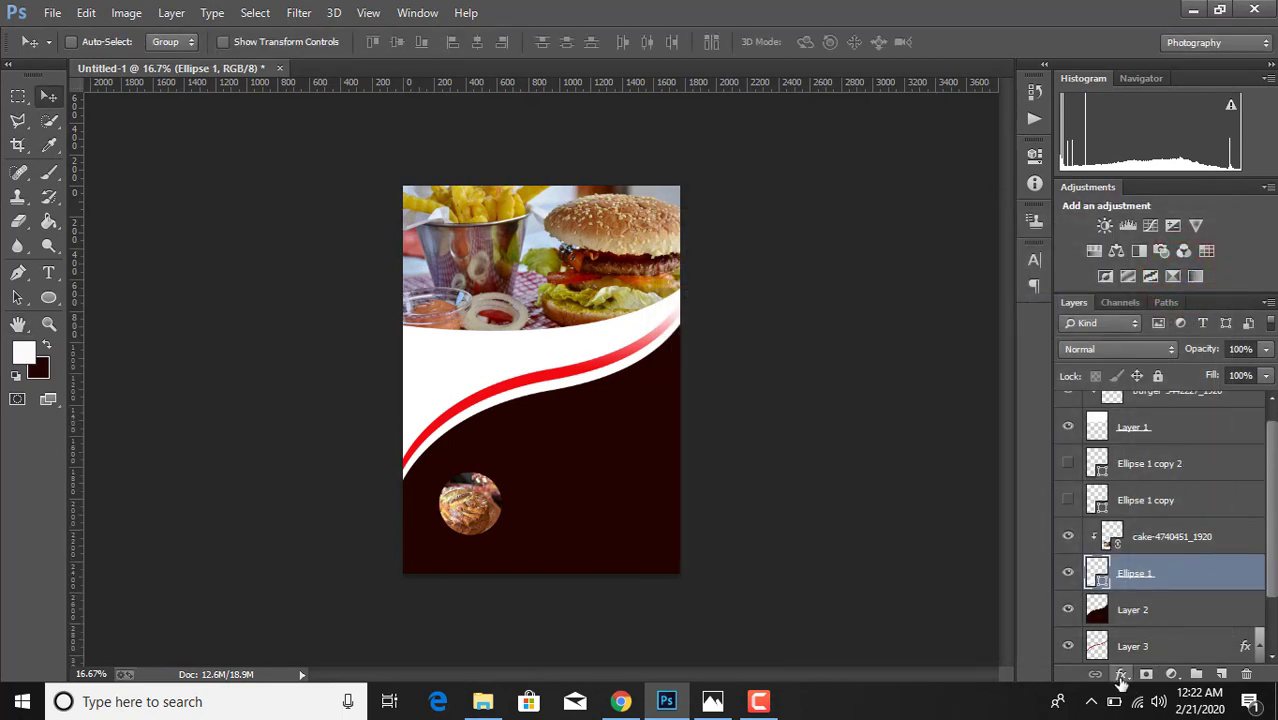
pyautogui.click(1120, 676)
pyautogui.click(1127, 450)
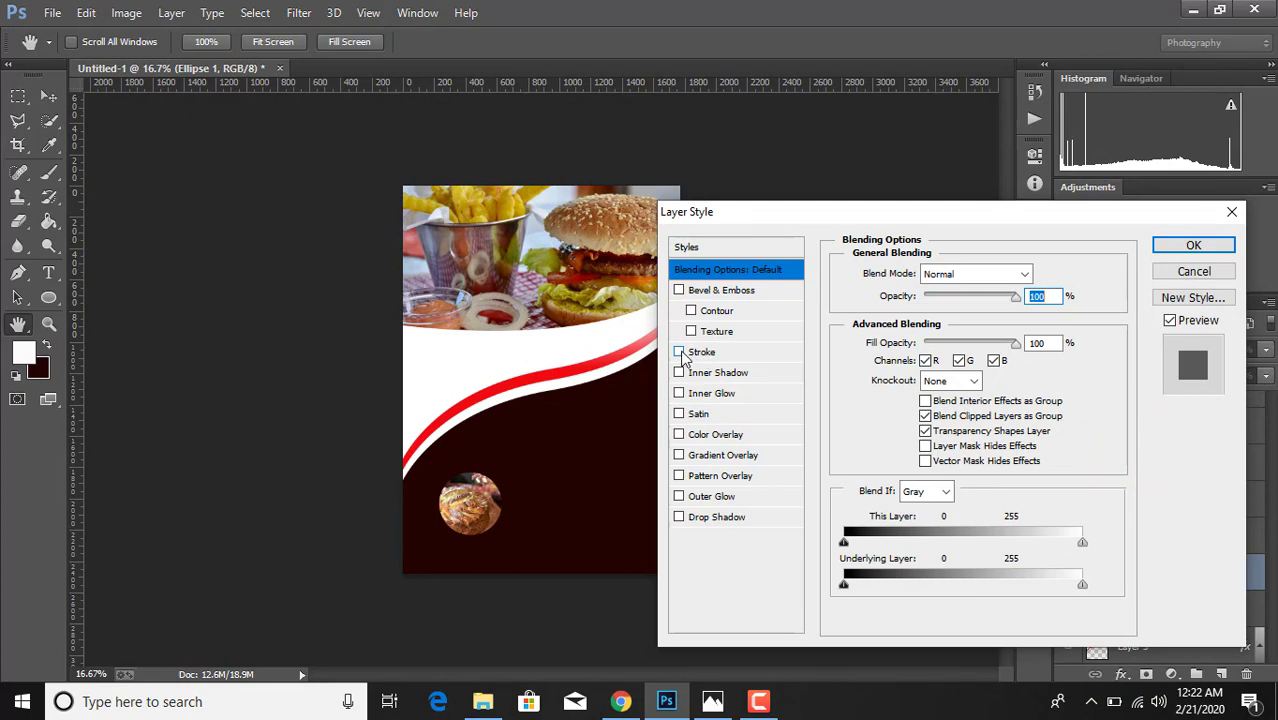
pyautogui.click(680, 353)
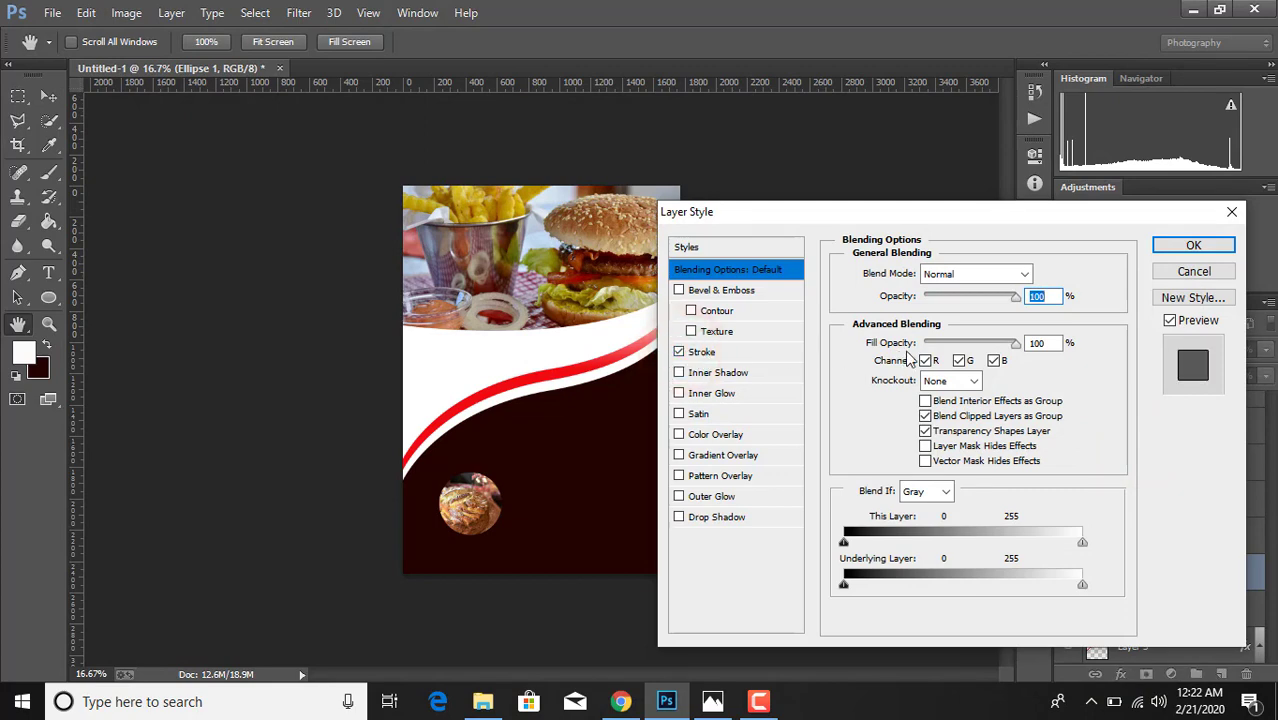
pyautogui.moveTo(1016, 344)
pyautogui.mouseDown()
pyautogui.moveTo(990, 341)
pyautogui.moveTo(1025, 352)
pyautogui.mouseUp()
pyautogui.click(1014, 345)
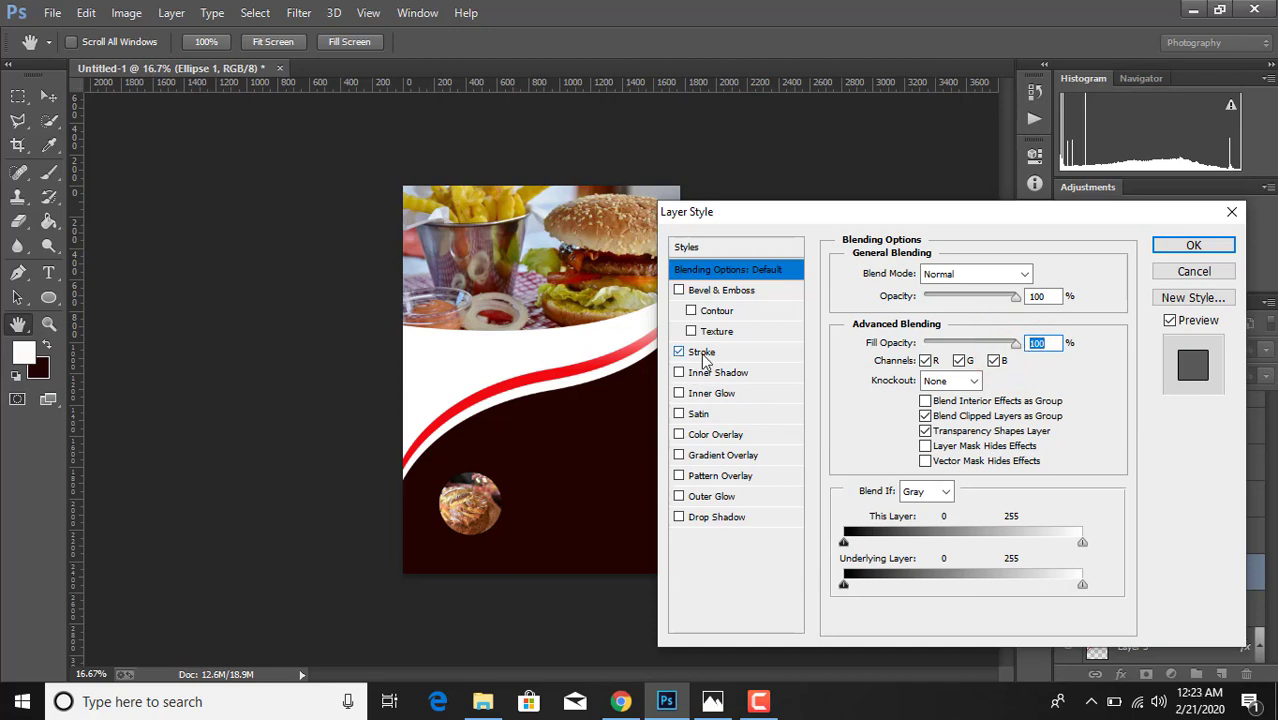
pyautogui.click(702, 352)
pyautogui.click(890, 405)
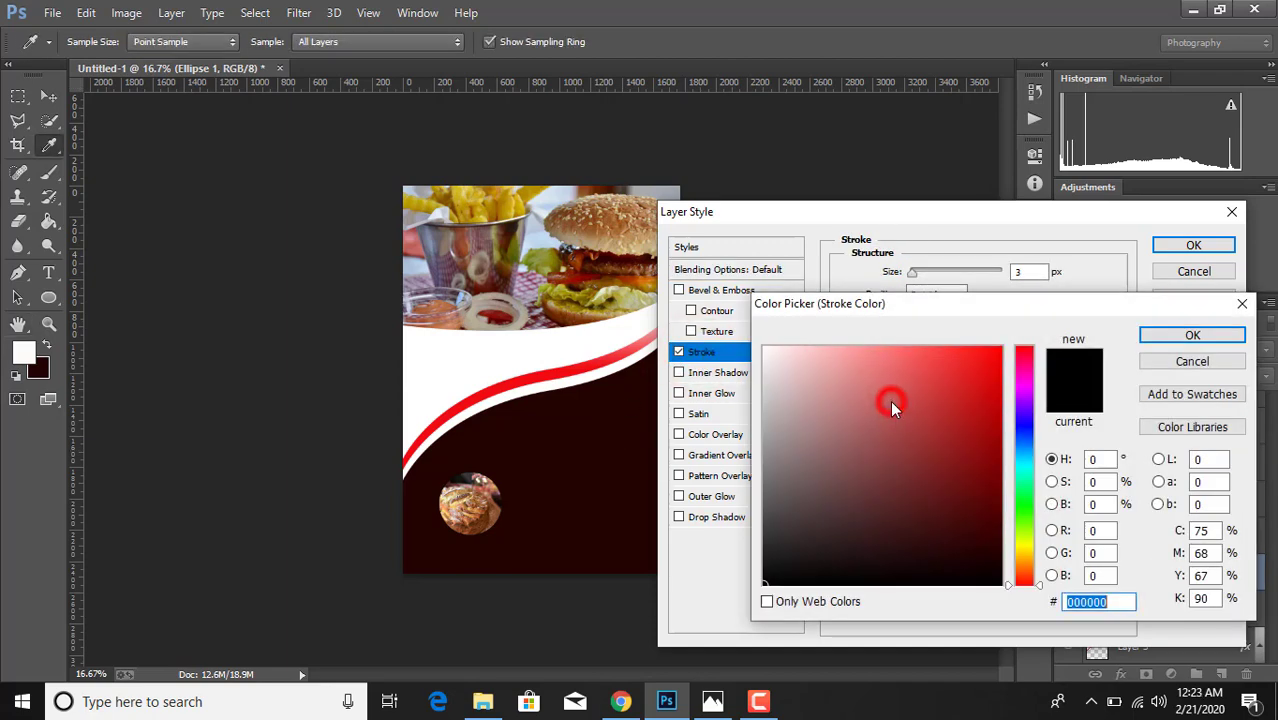
pyautogui.click(767, 353)
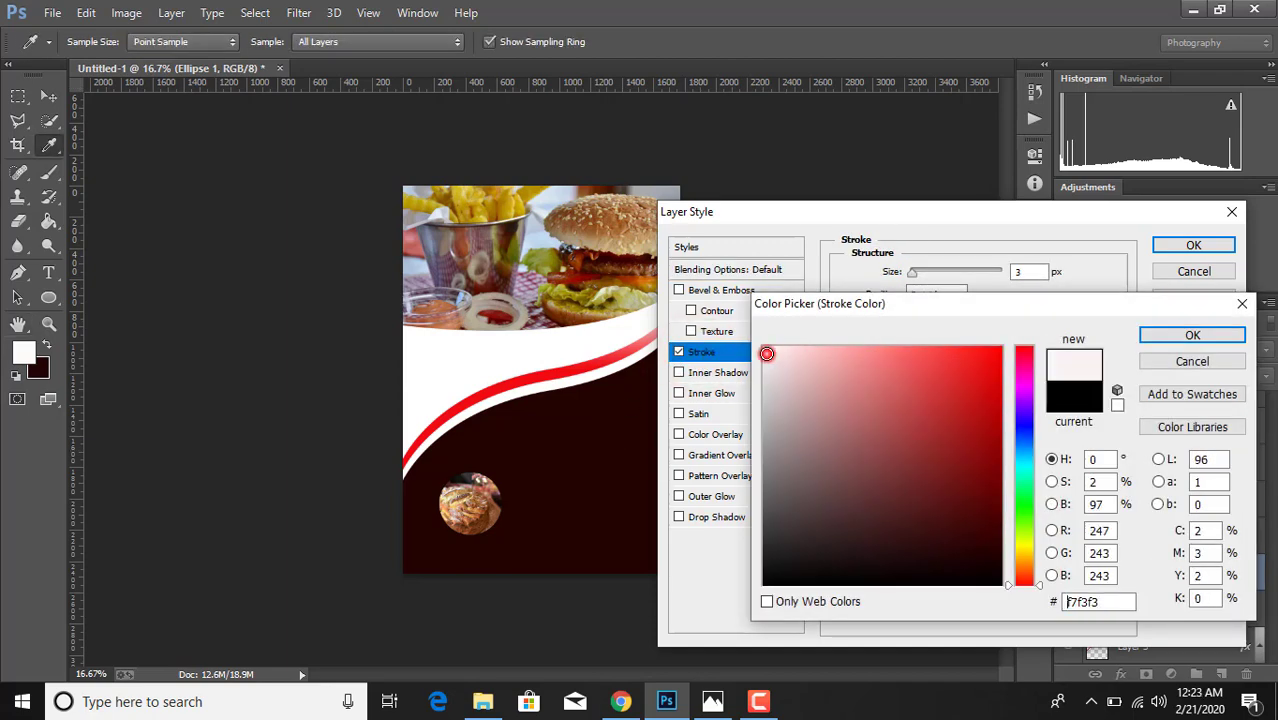
pyautogui.click(1155, 337)
# Set the size of the circle's outside stroke to 25 px and apply the layer style
pyautogui.moveTo(912, 272); pyautogui.dragTo(930, 287)
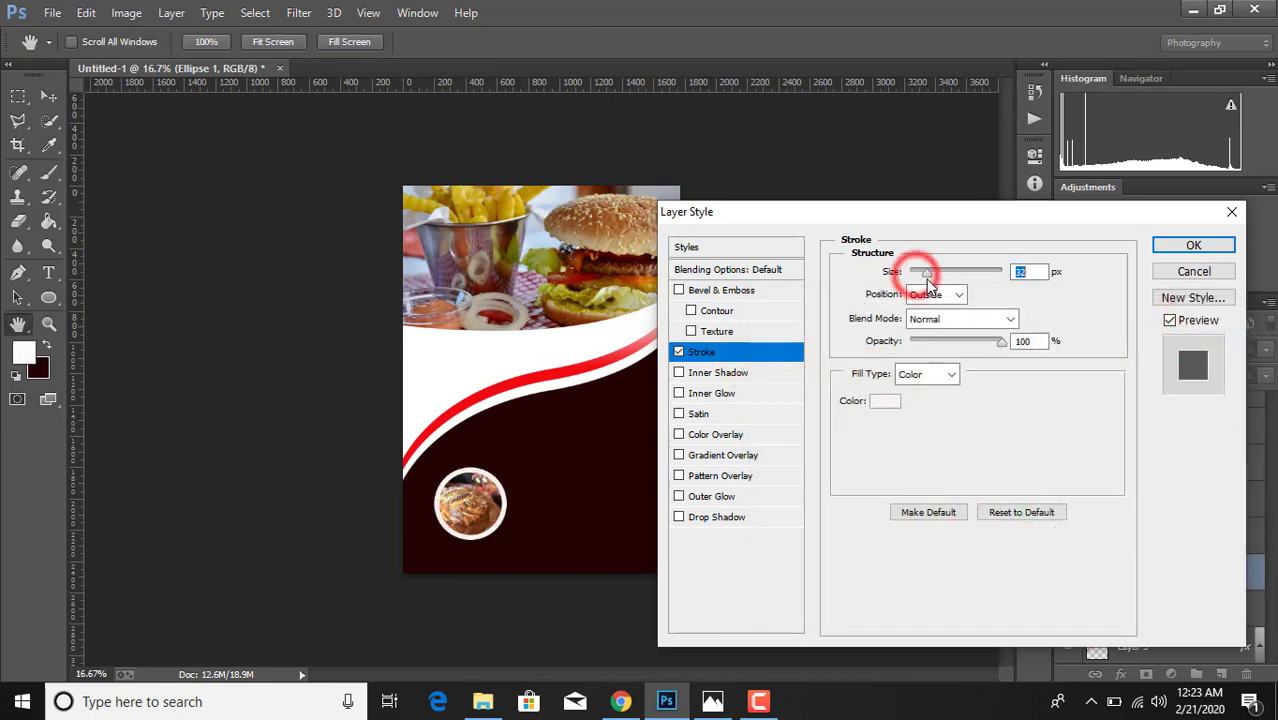
pyautogui.click(1032, 272)
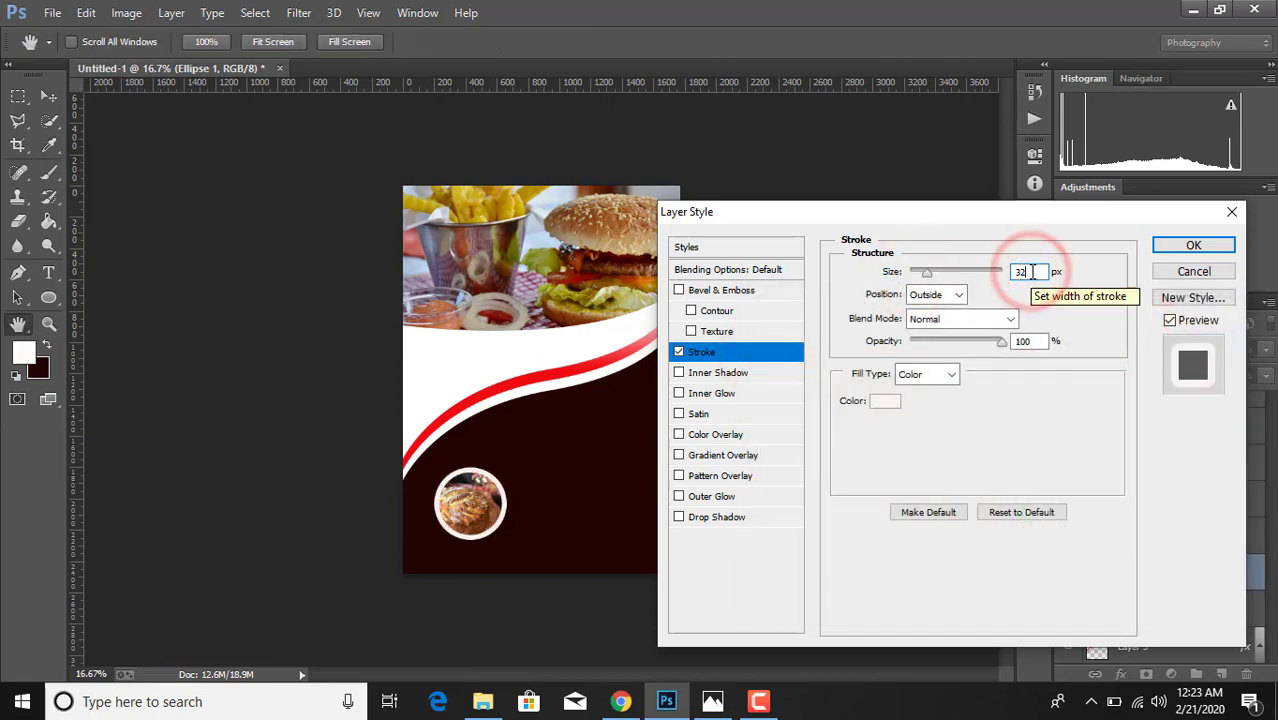
pyautogui.press('BackSpace')
pyautogui.press('BackSpace')
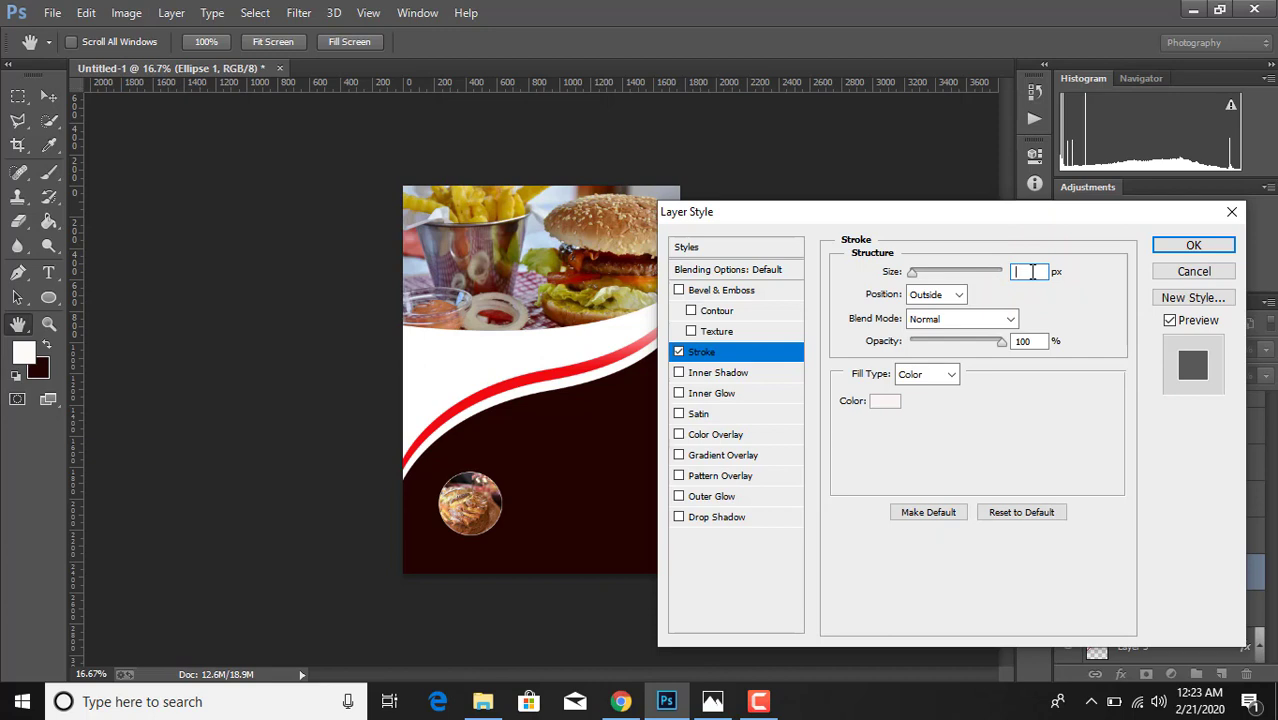
pyautogui.write('20')
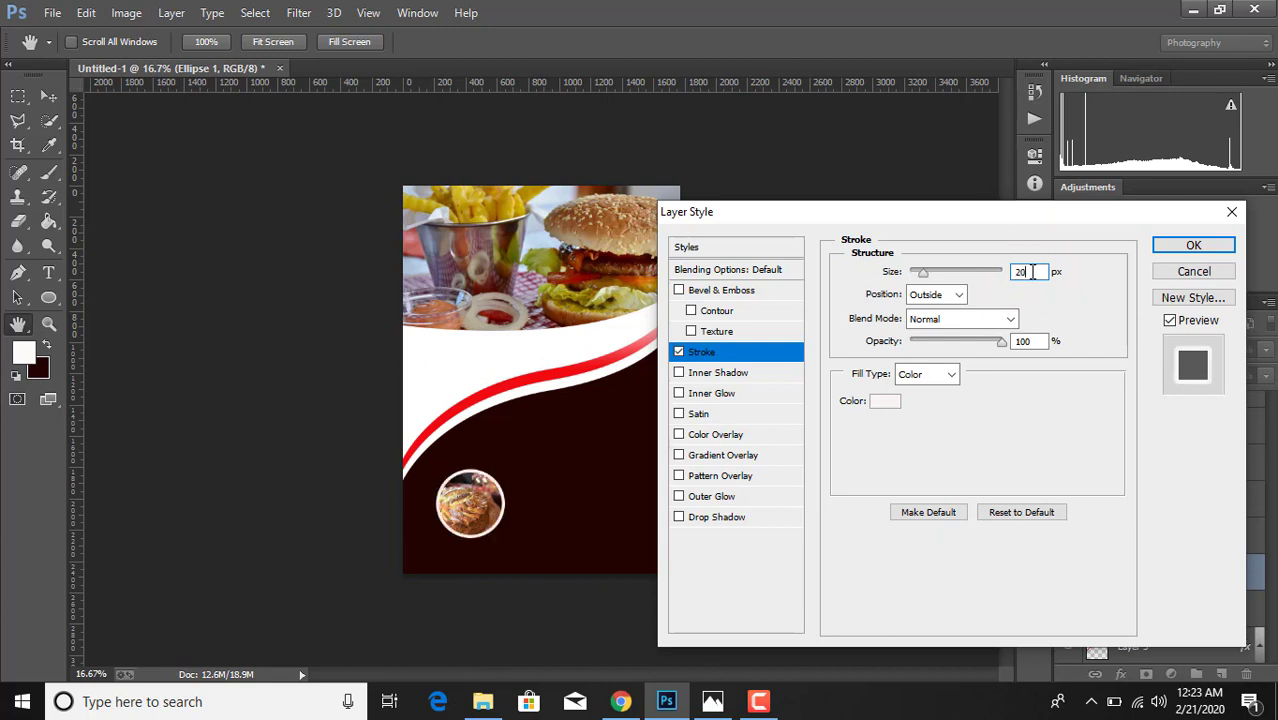
pyautogui.press('BackSpace')
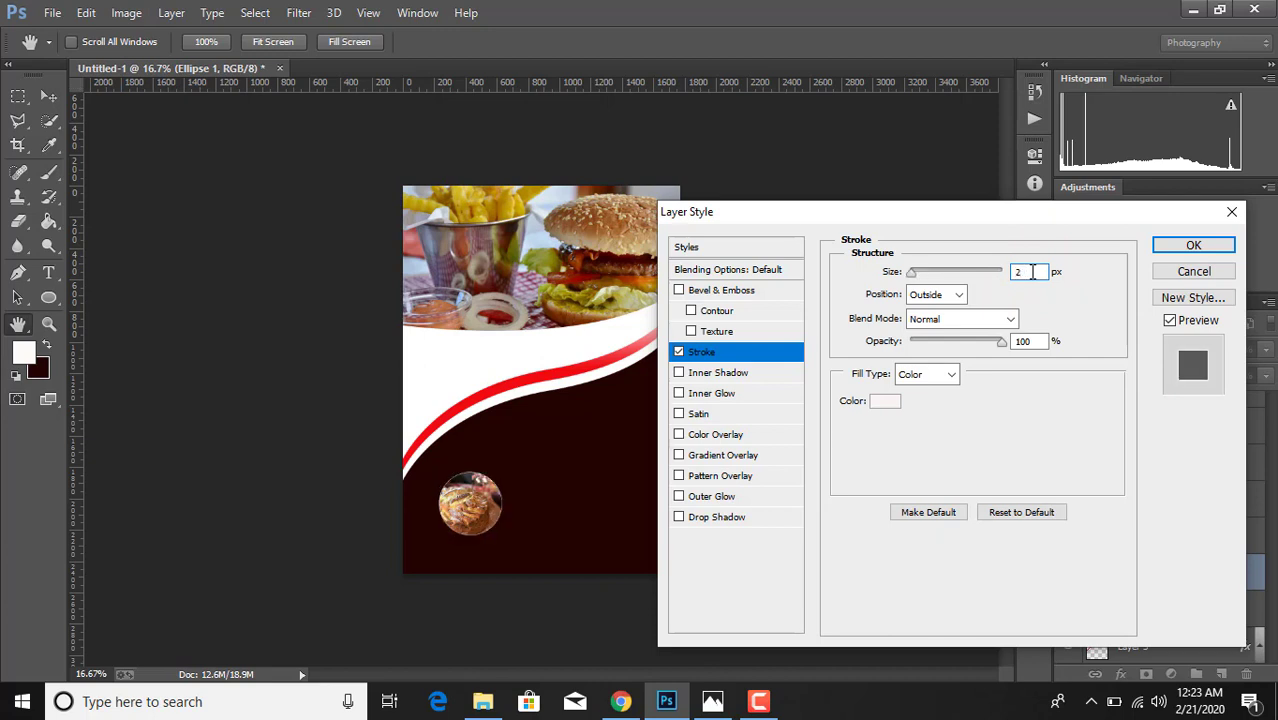
pyautogui.write('5')
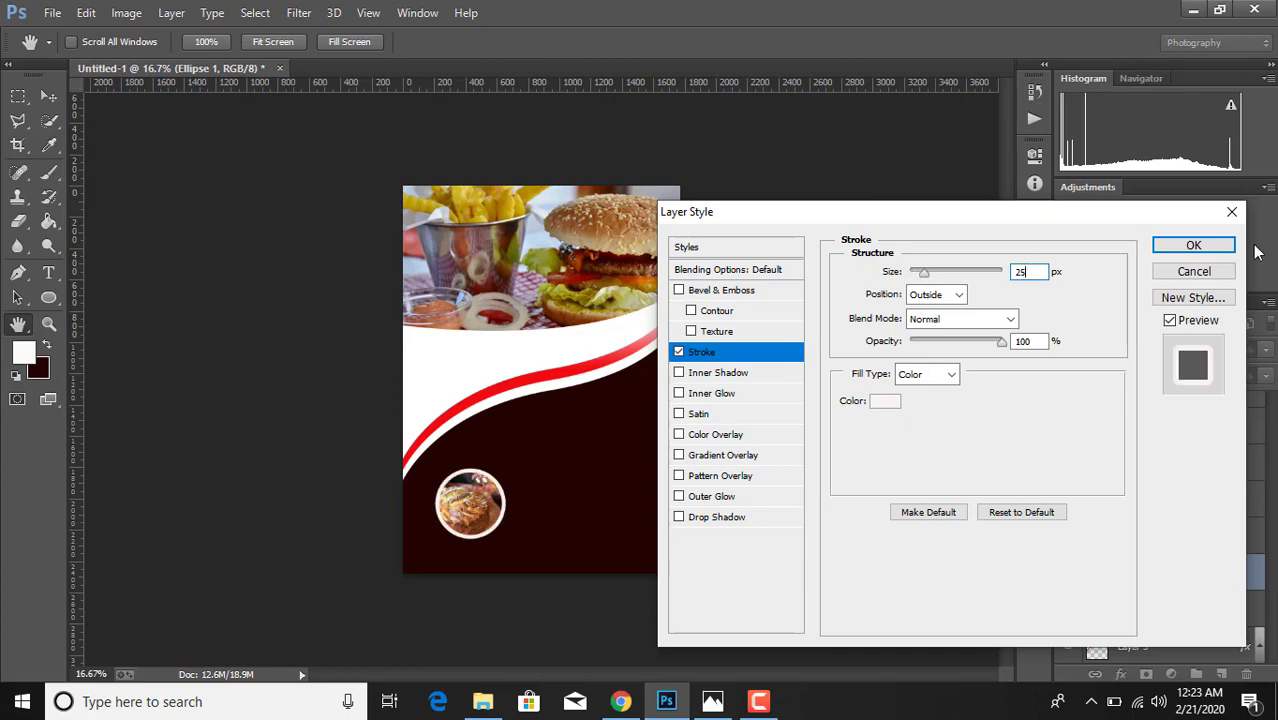
pyautogui.click(1206, 246)
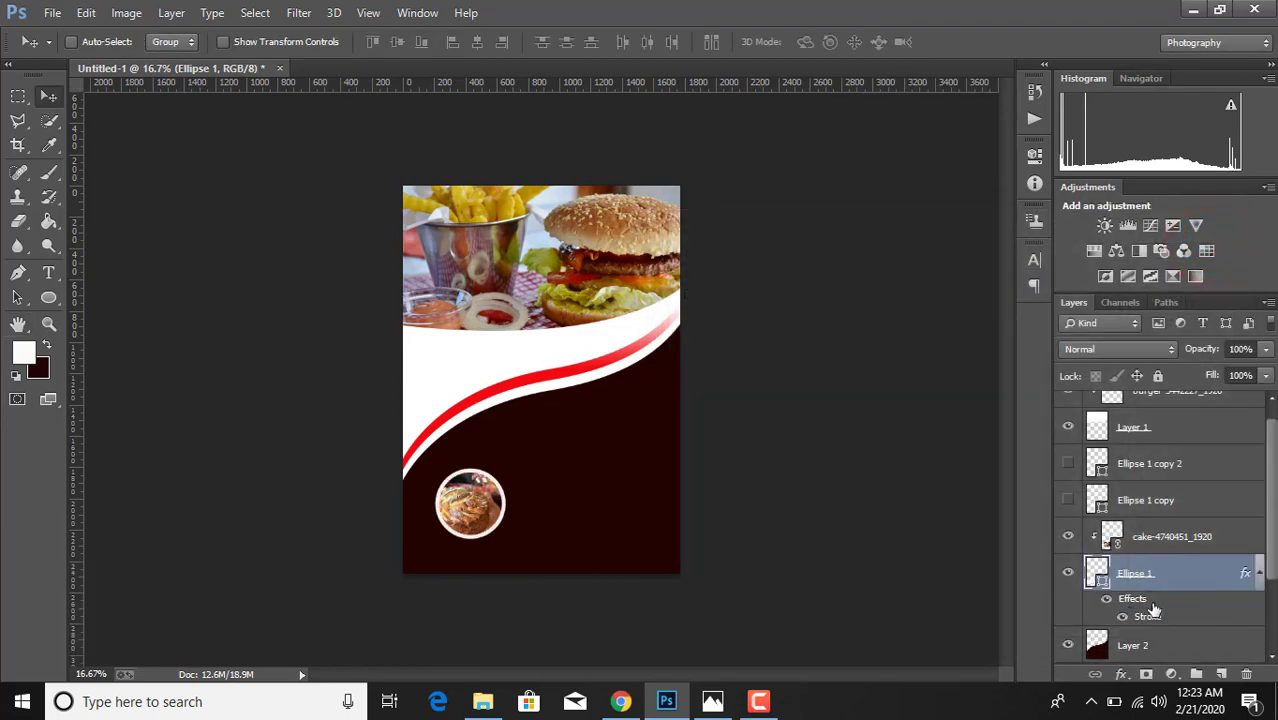
# Merge the cake photo with Ellipse 1 and move the merged circle up and slightly left, to about X 379 px, Y 1908 px
pyautogui.keyDown('shift'); pyautogui.click(1164, 536); pyautogui.keyUp('shift')
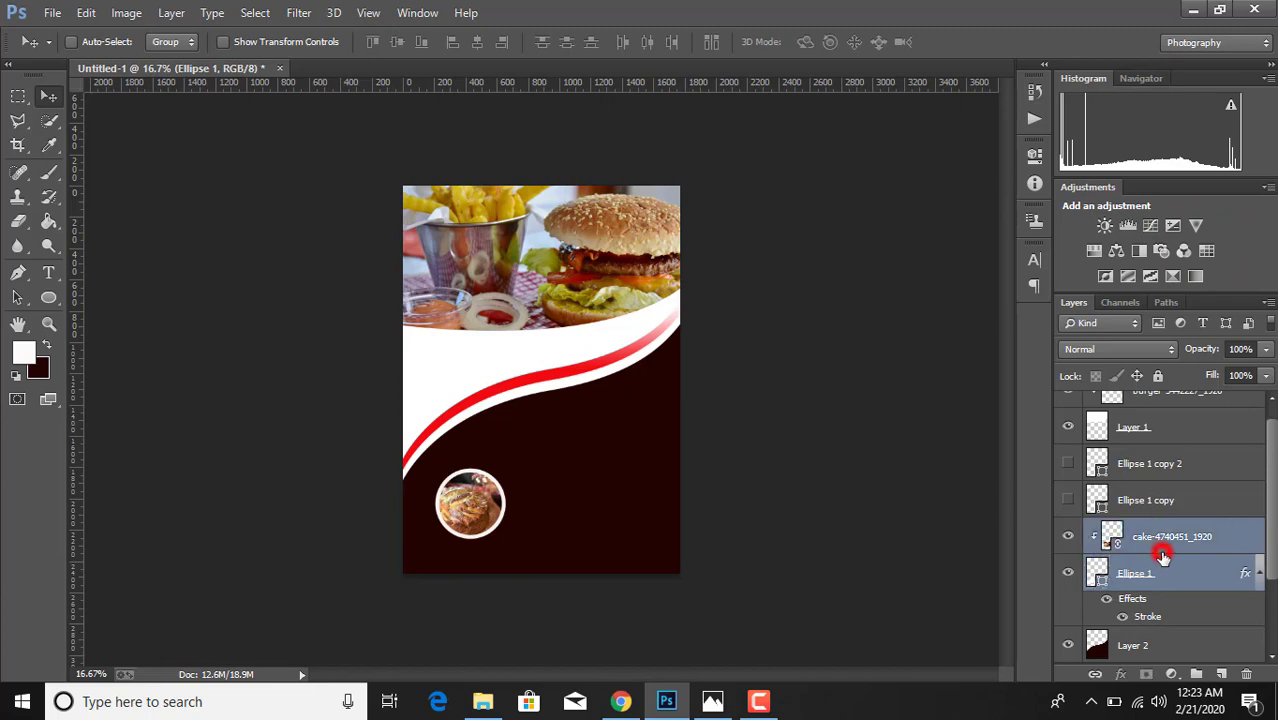
pyautogui.rightClick(1160, 540)
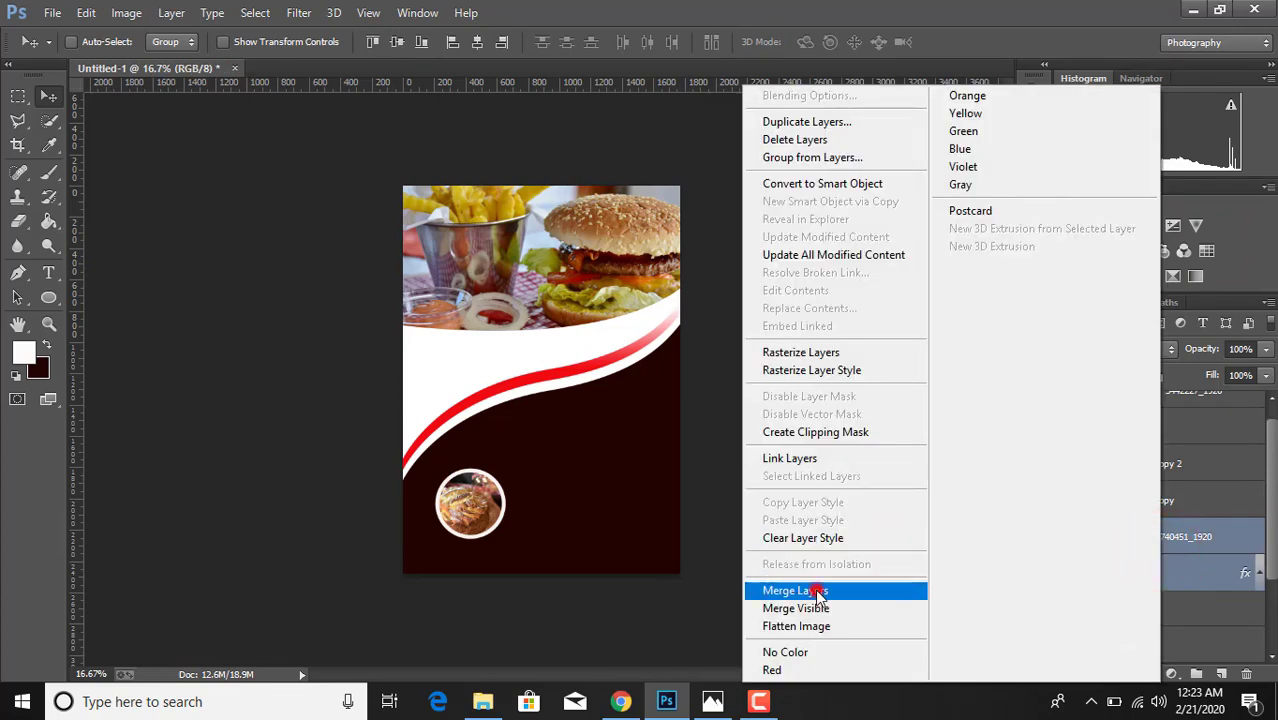
pyautogui.click(816, 590)
pyautogui.hotkey('ctrl', 't')
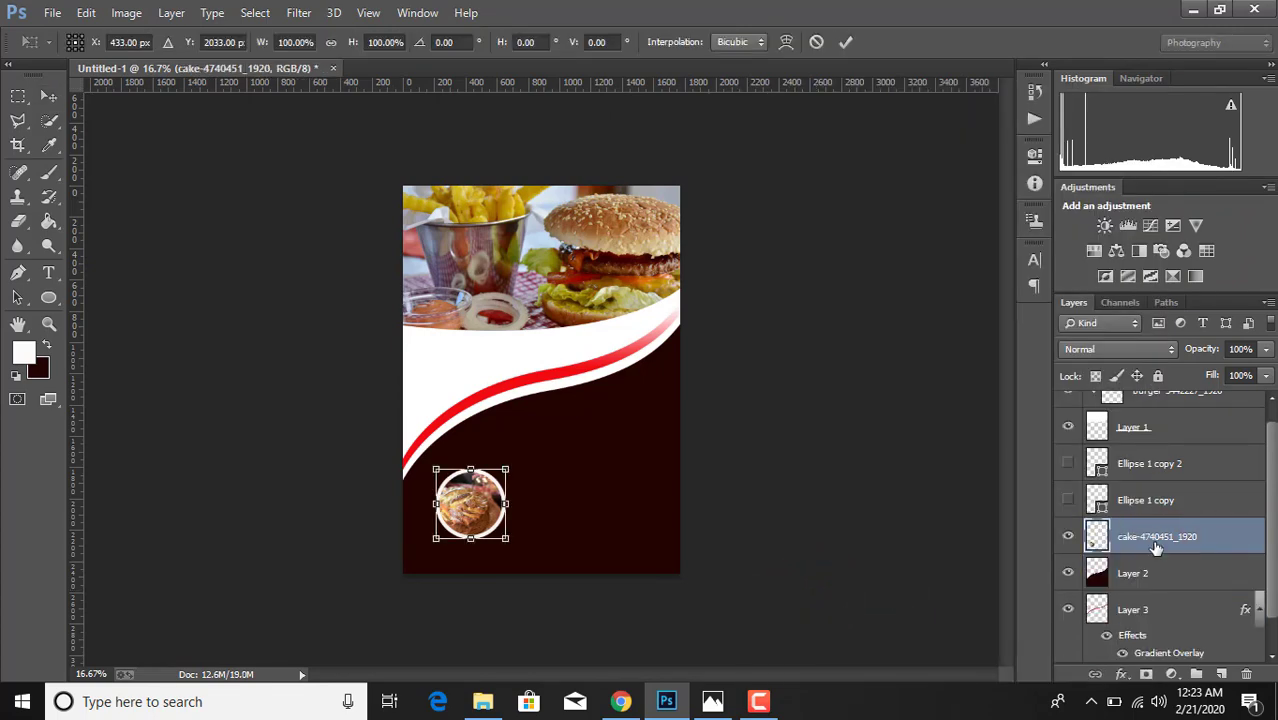
pyautogui.moveTo(456, 493); pyautogui.dragTo(447, 472)
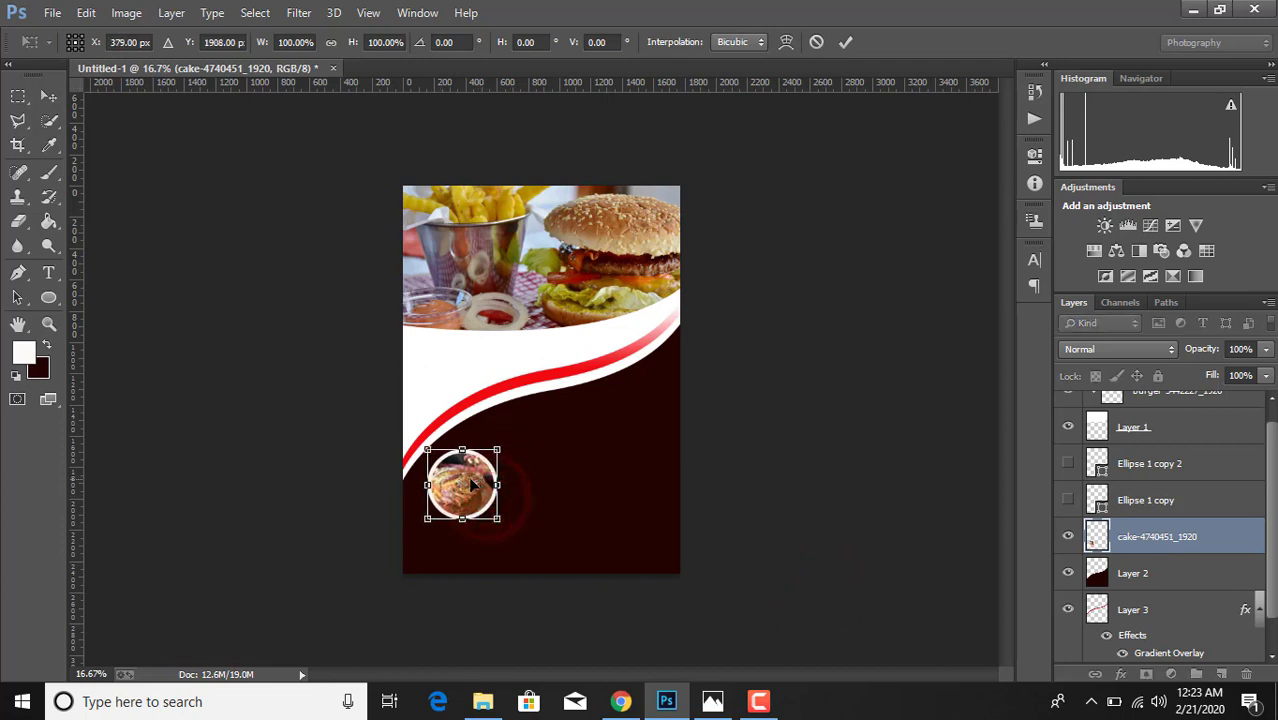
pyautogui.click(843, 45)
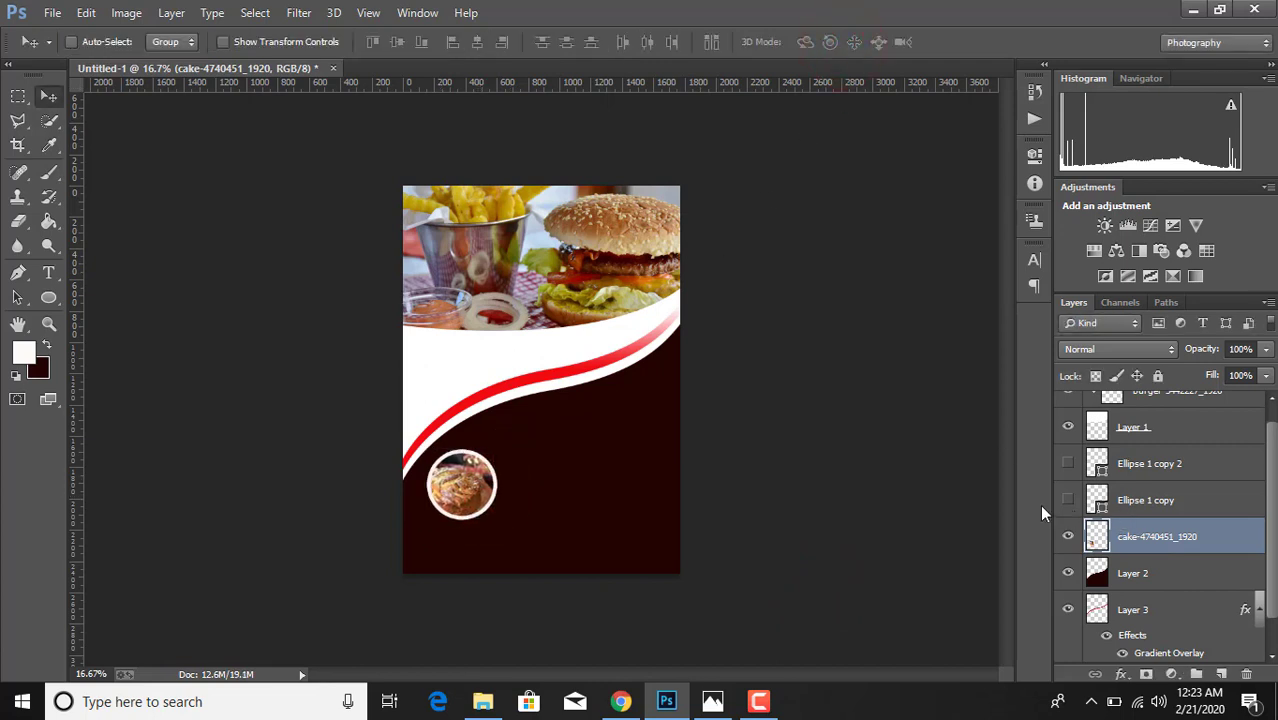
# Show Ellipse 1 copy, scale it up to 131.5%, and move it beside the cake circle to about X 764 px, Y 1788 px
pyautogui.click(1068, 500)
pyautogui.click(1130, 502)
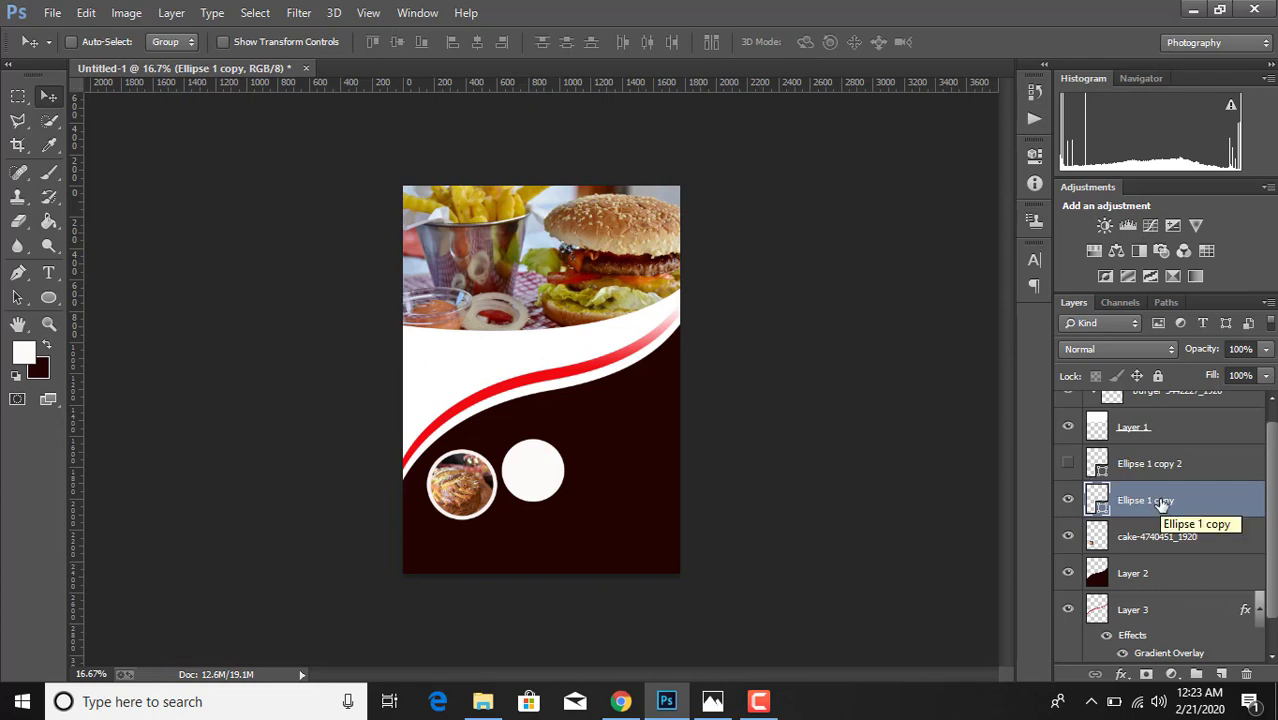
pyautogui.hotkey('ctrl', 't')
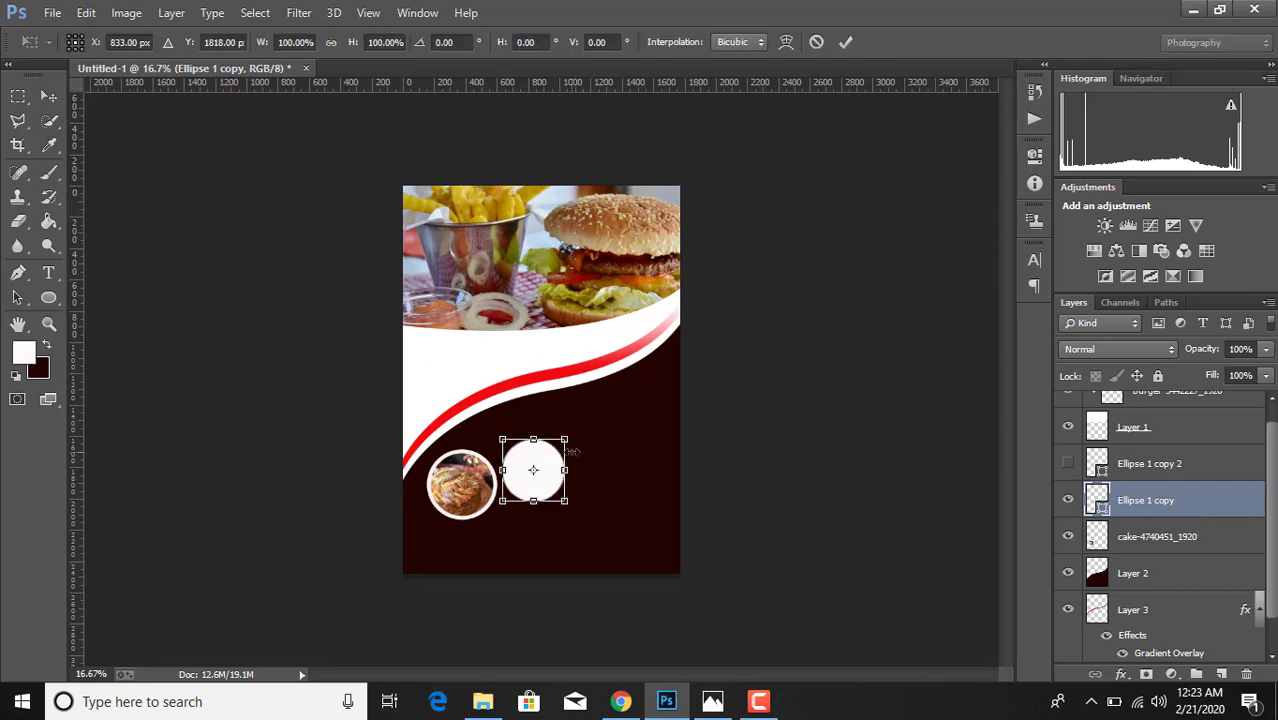
pyautogui.moveTo(566, 438)
pyautogui.mouseDown()
pyautogui.moveTo(606, 399)
pyautogui.moveTo(553, 443)
pyautogui.mouseUp()
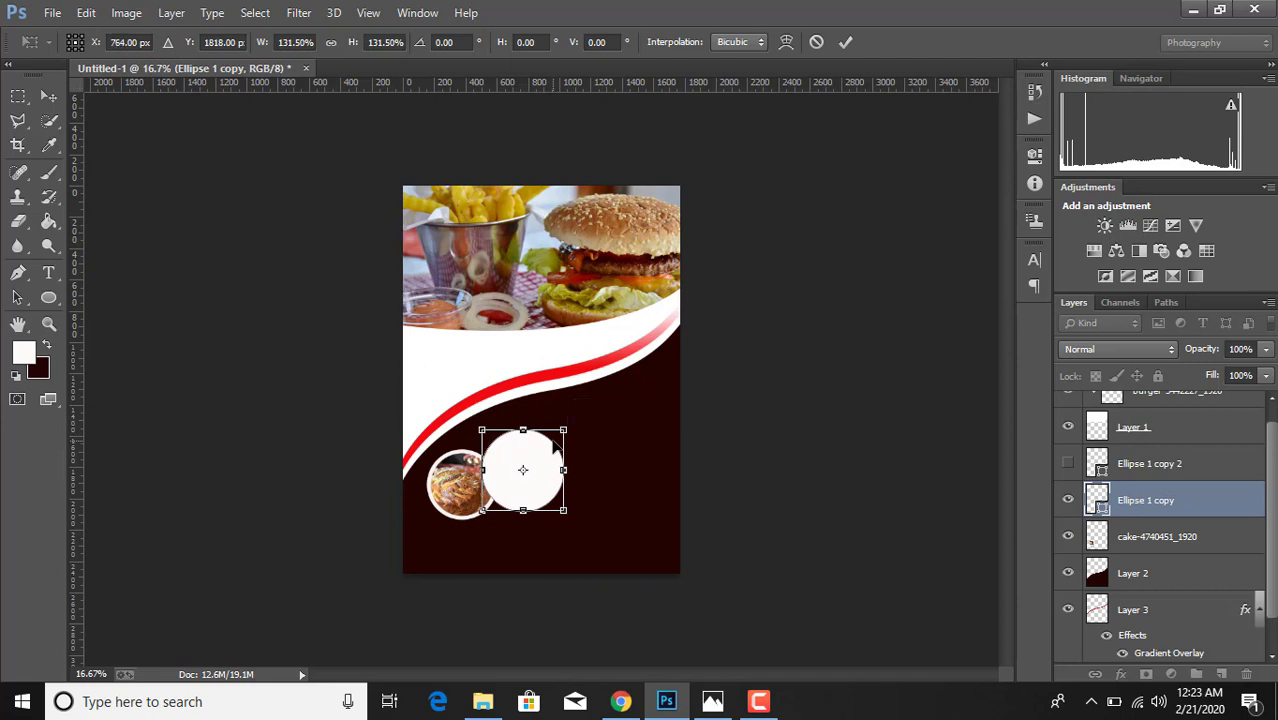
pyautogui.press('Up')
pyautogui.press('Up')
pyautogui.press('Up')
pyautogui.press('Up')
pyautogui.press('Up')
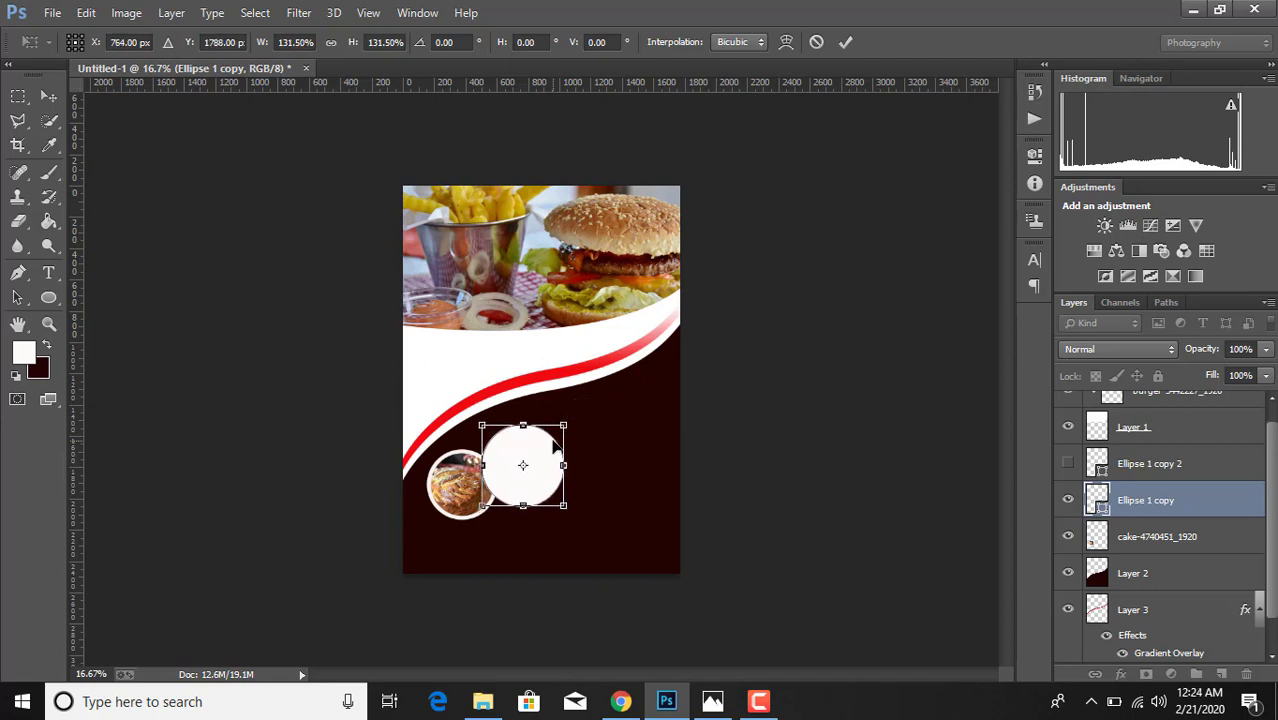
pyautogui.click(843, 41)
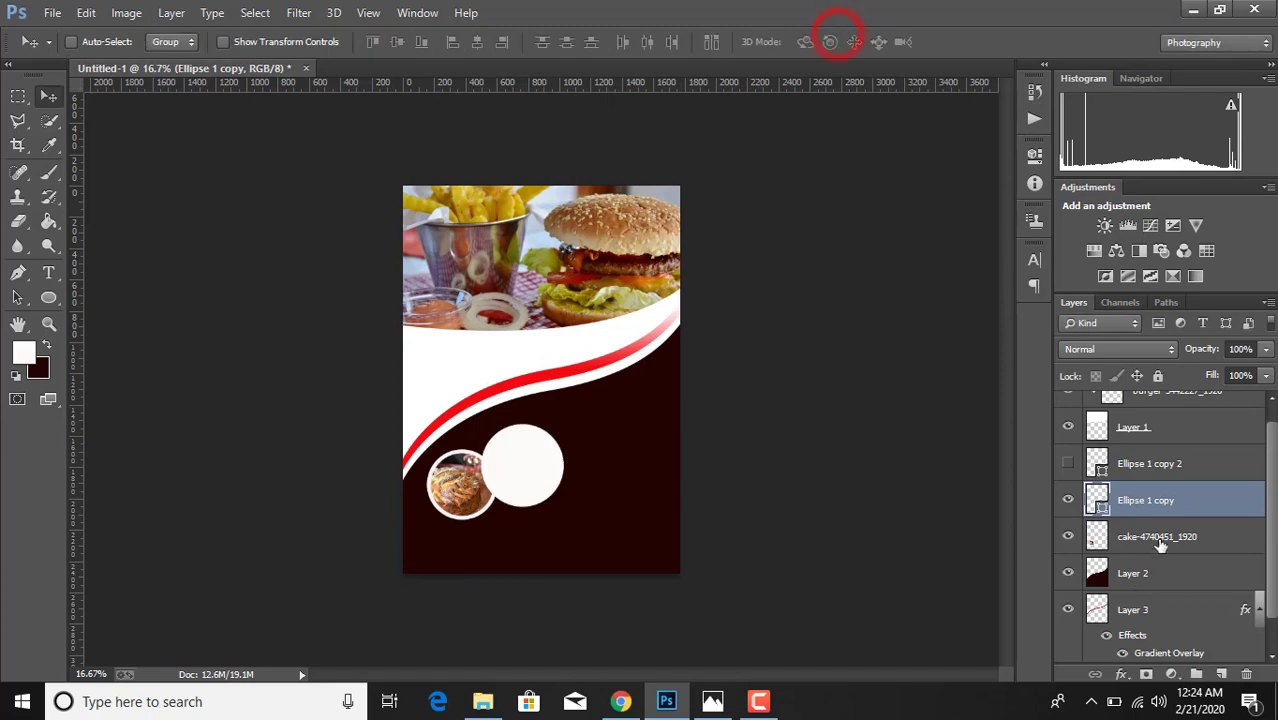
# Place the shrimp-4839915_1920 image from the Stocks folder as a linked file above Ellipse 1 copy
pyautogui.click(52, 12)
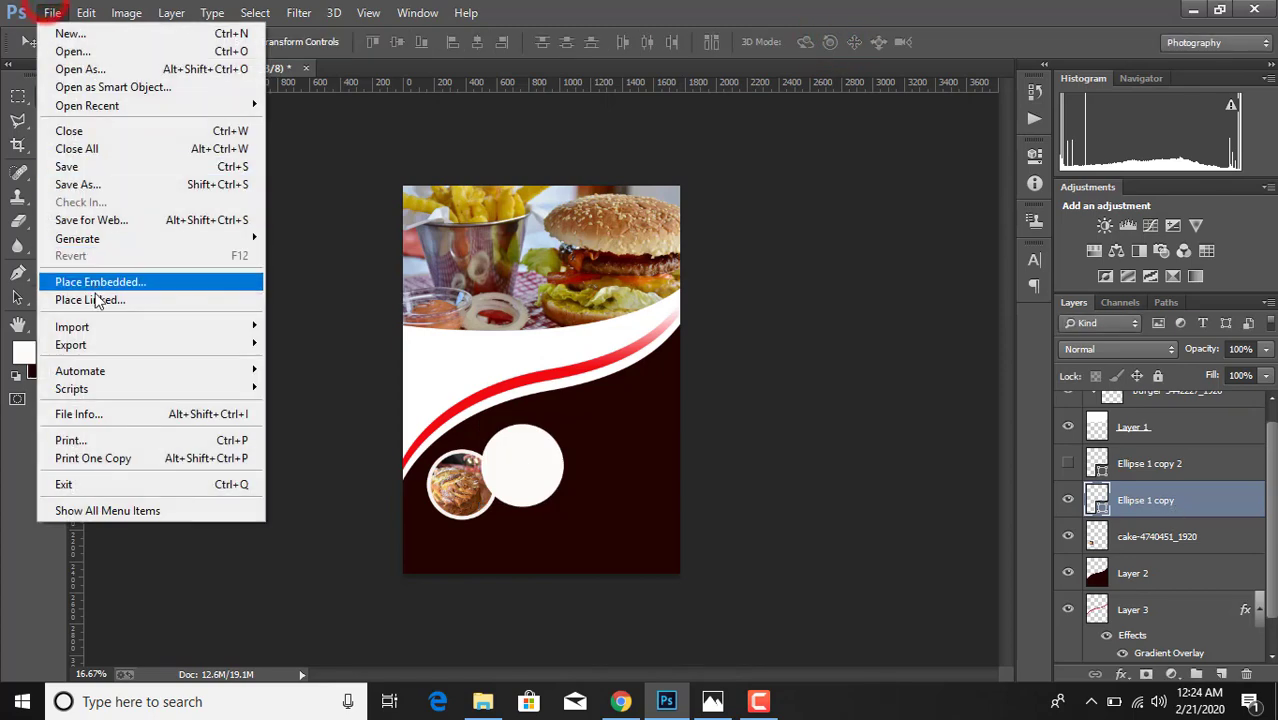
pyautogui.click(100, 297)
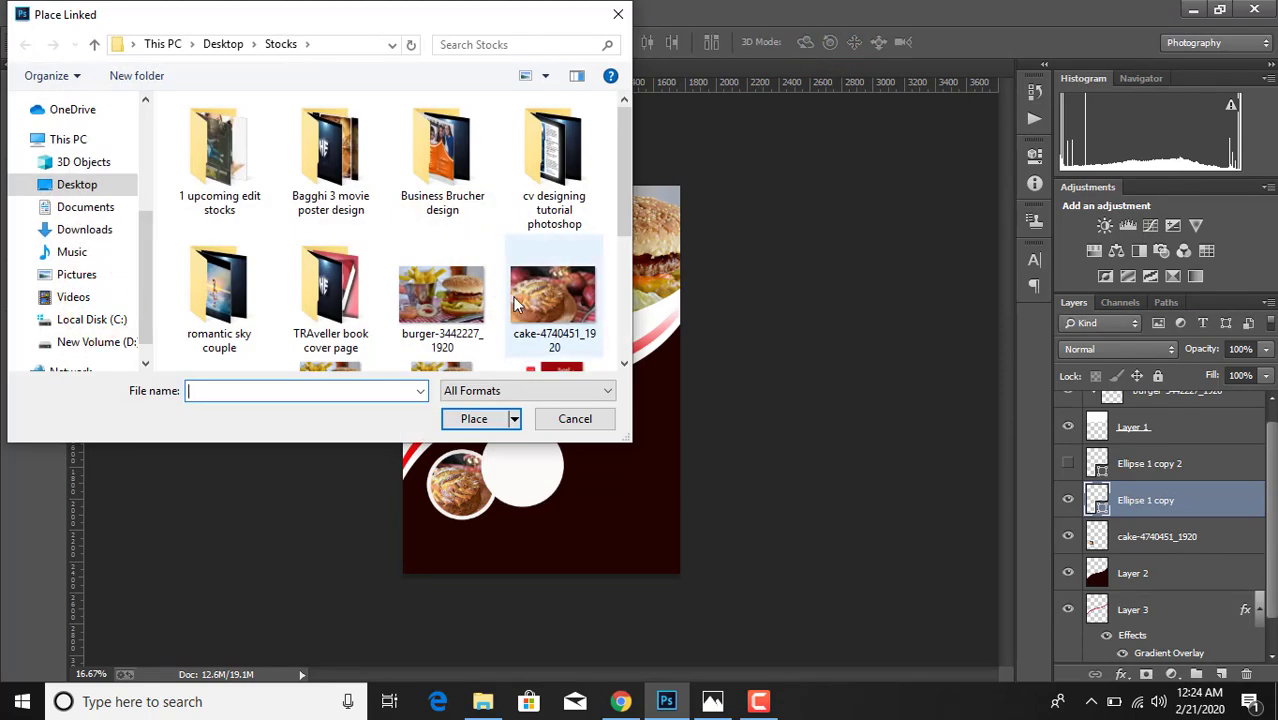
pyautogui.scroll(-1, 513, 297)
pyautogui.scroll(-1, 448, 315)
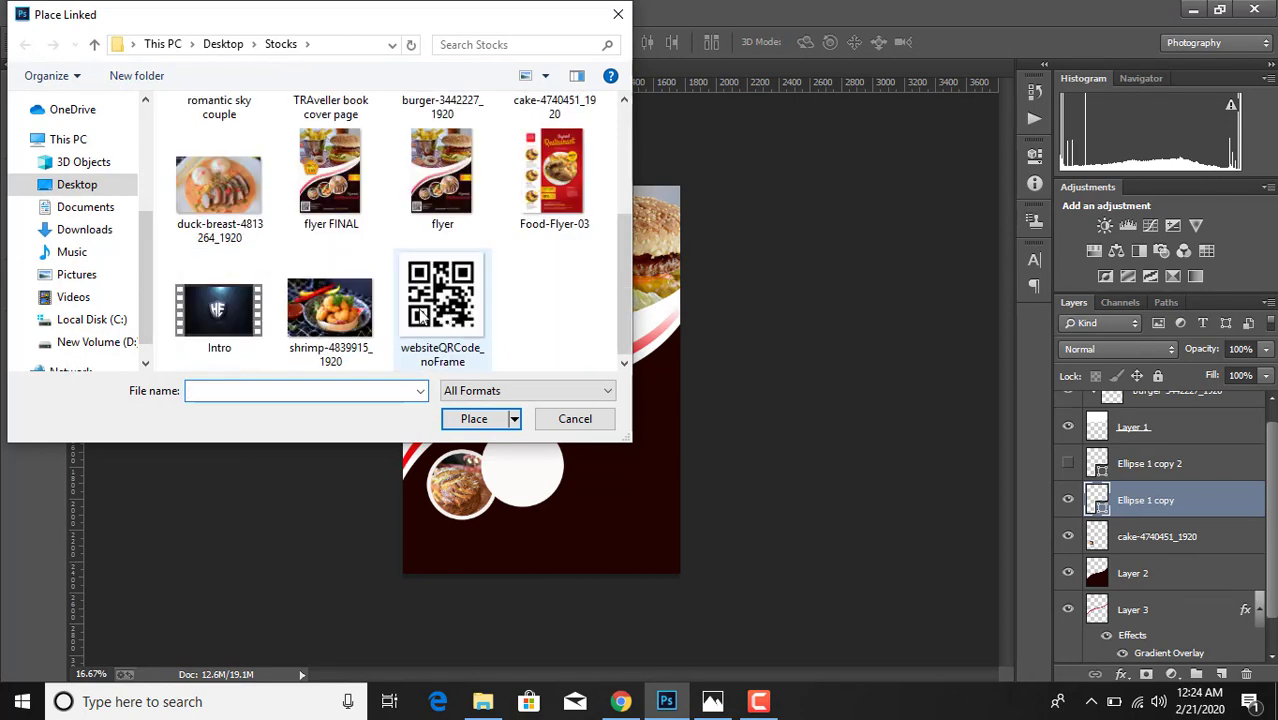
pyautogui.click(330, 305)
pyautogui.click(474, 418)
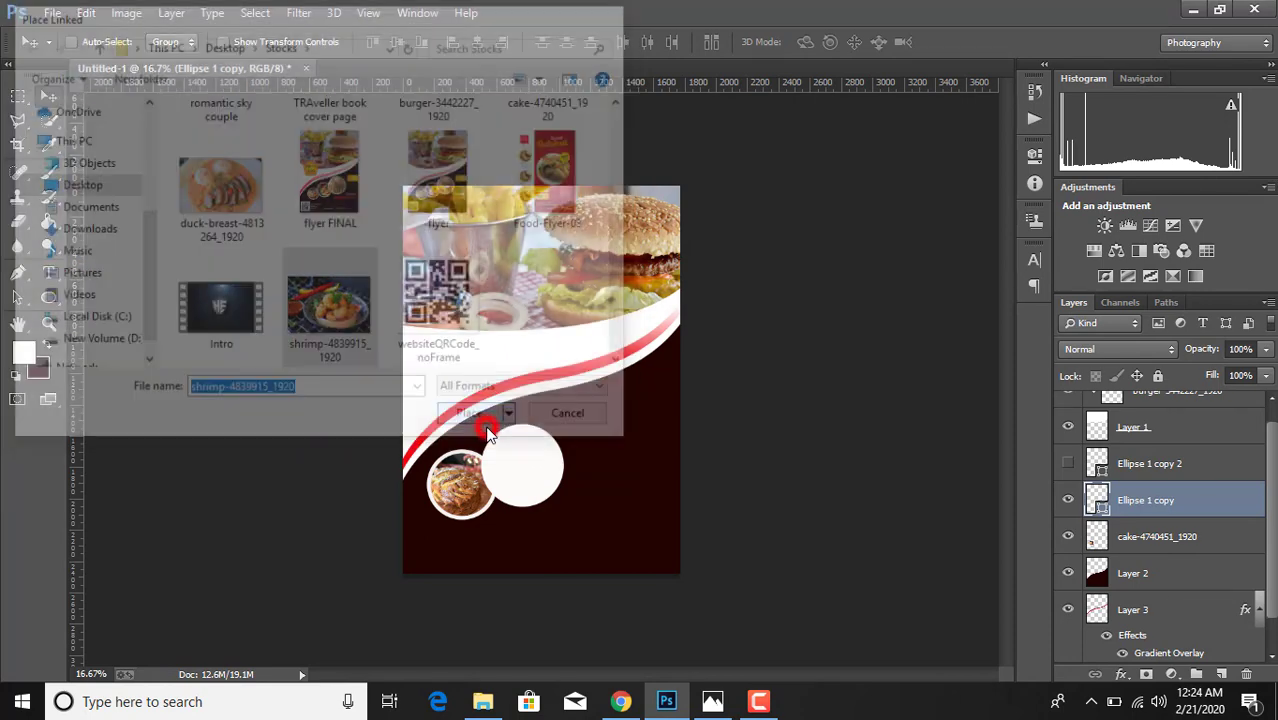
# Move the placed shrimp photo over the blank circle and scale it down to about 51%
pyautogui.moveTo(612, 385); pyautogui.dragTo(607, 432)
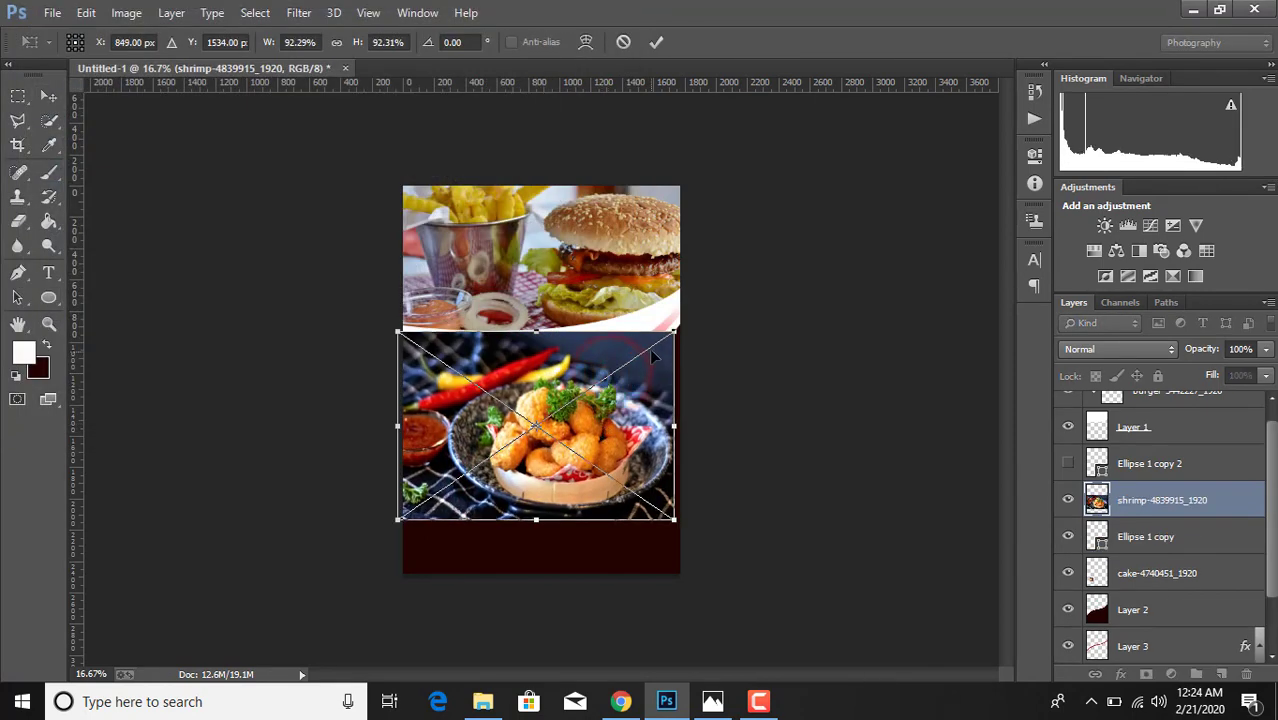
pyautogui.moveTo(677, 328); pyautogui.dragTo(586, 392)
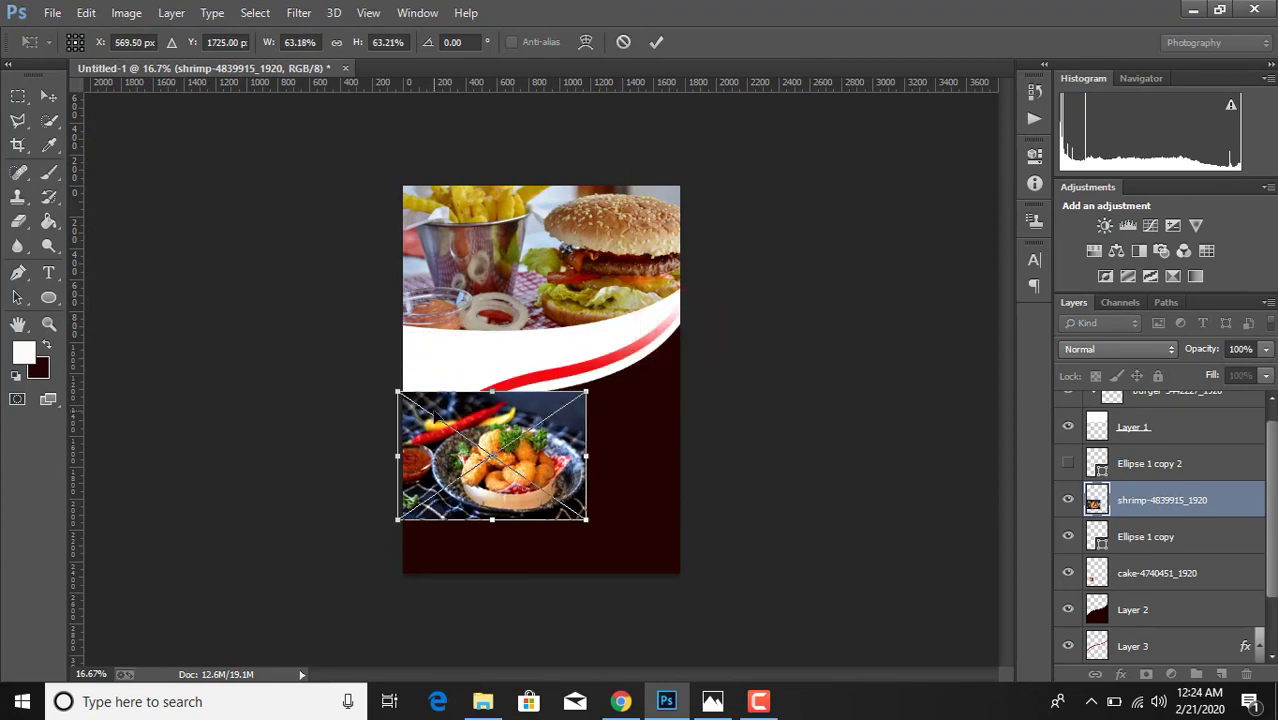
pyautogui.moveTo(397, 391); pyautogui.dragTo(432, 415)
pyautogui.click(657, 43)
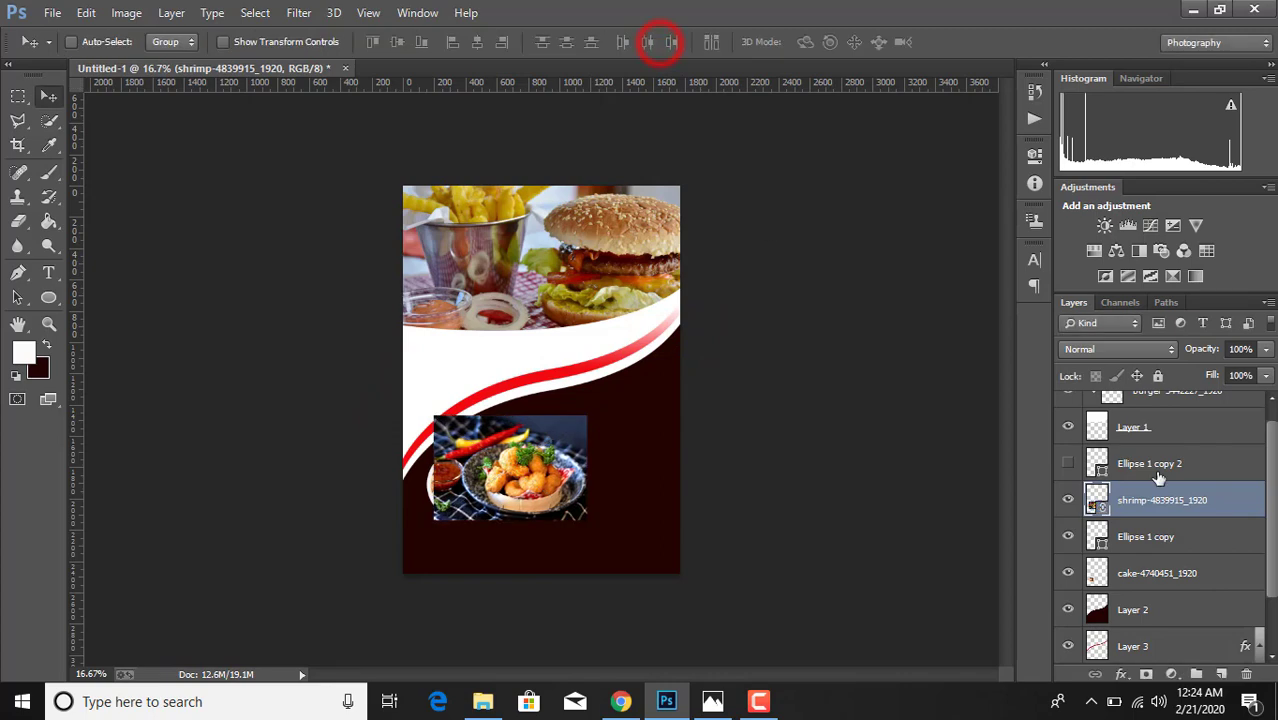
# Clip the shrimp photo to Ellipse 1 copy and scale it down to about 44% within the circle
pyautogui.rightClick(1219, 509)
pyautogui.click(870, 433)
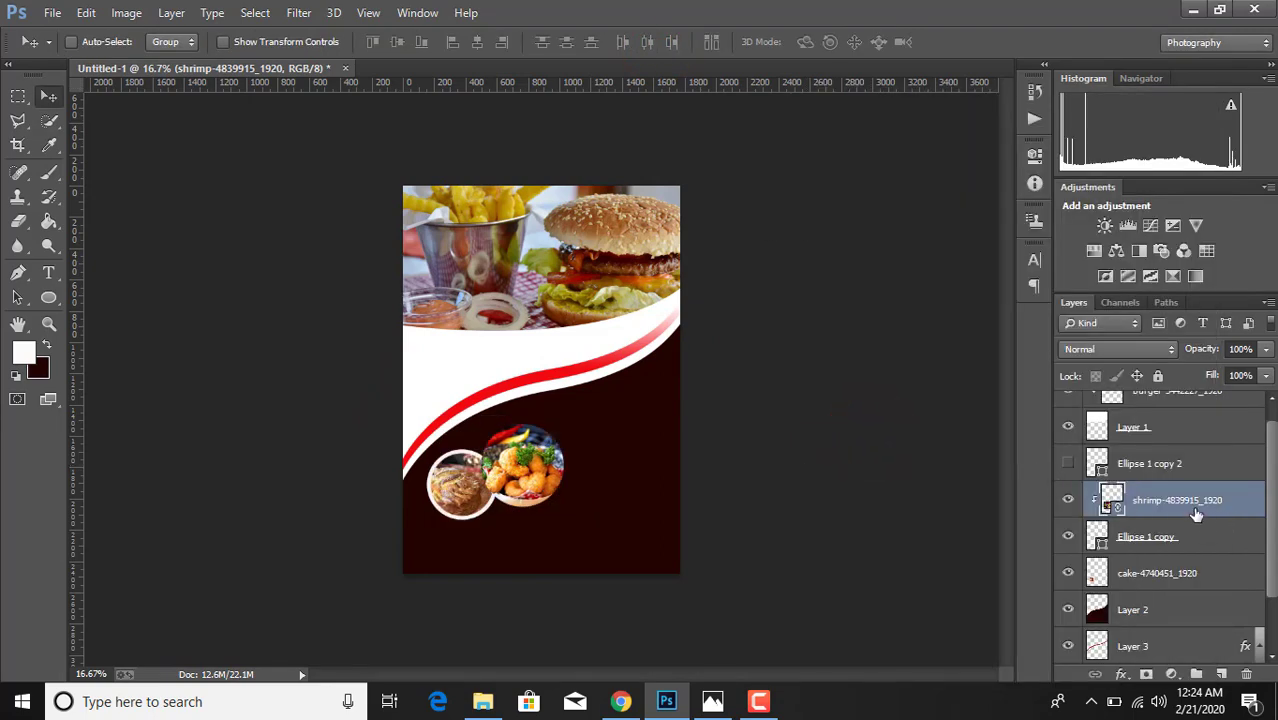
pyautogui.hotkey('ctrl', 't')
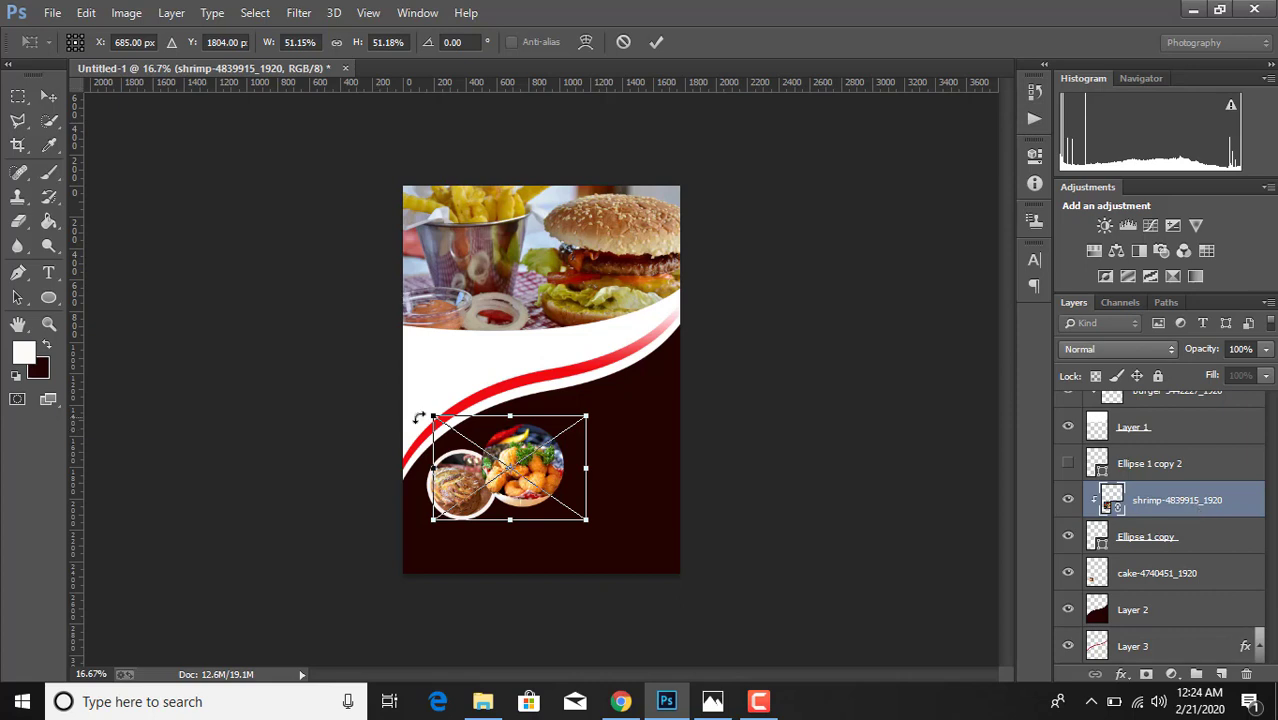
pyautogui.moveTo(432, 416); pyautogui.dragTo(441, 425)
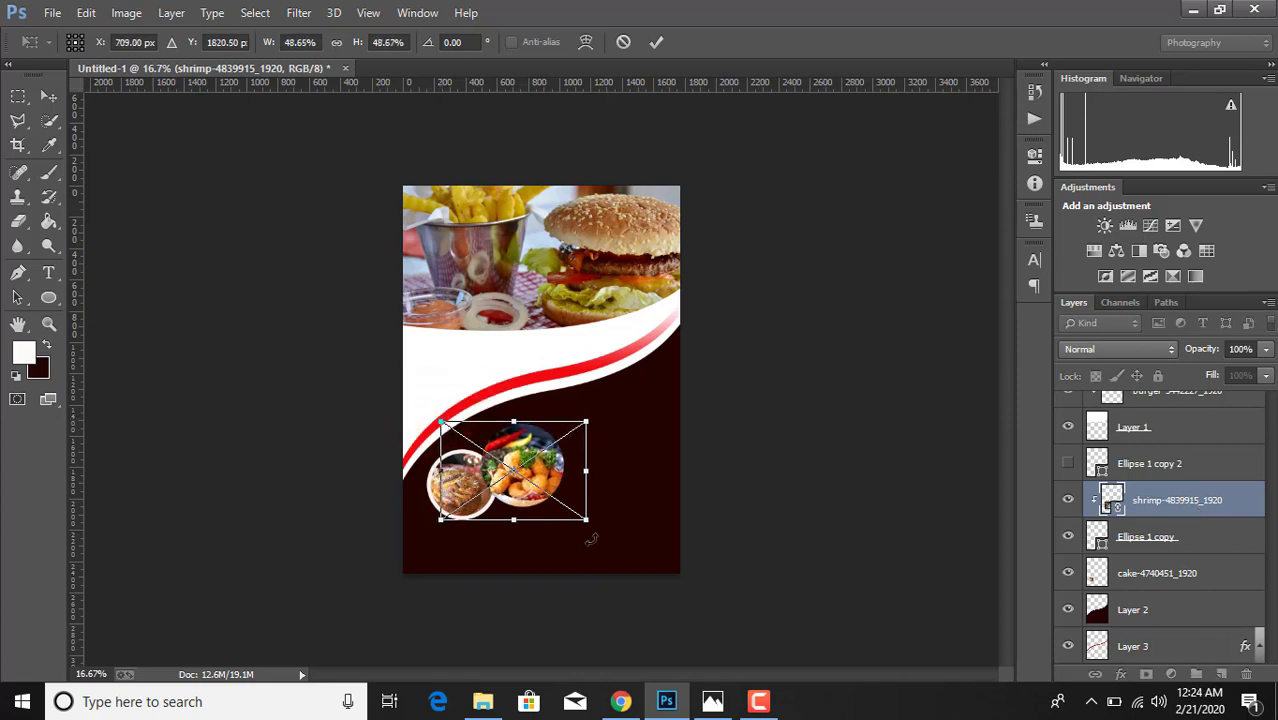
pyautogui.moveTo(590, 524); pyautogui.dragTo(578, 515)
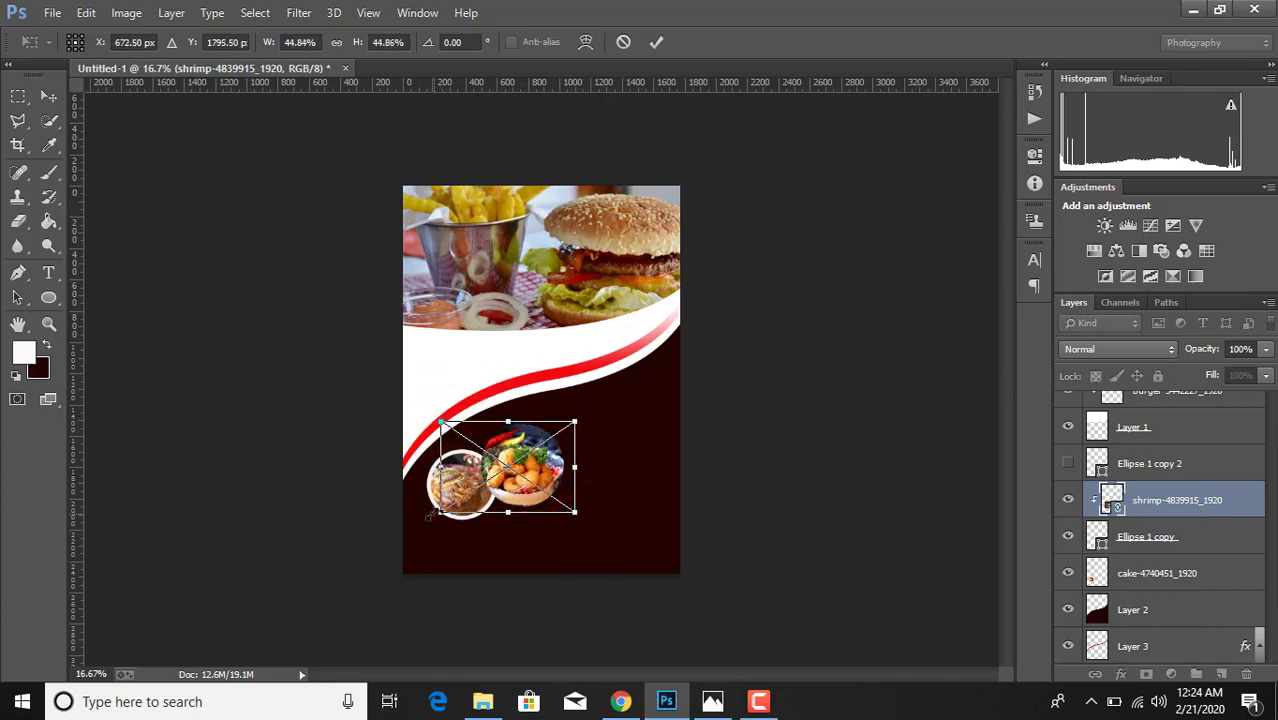
pyautogui.moveTo(436, 516); pyautogui.dragTo(441, 520)
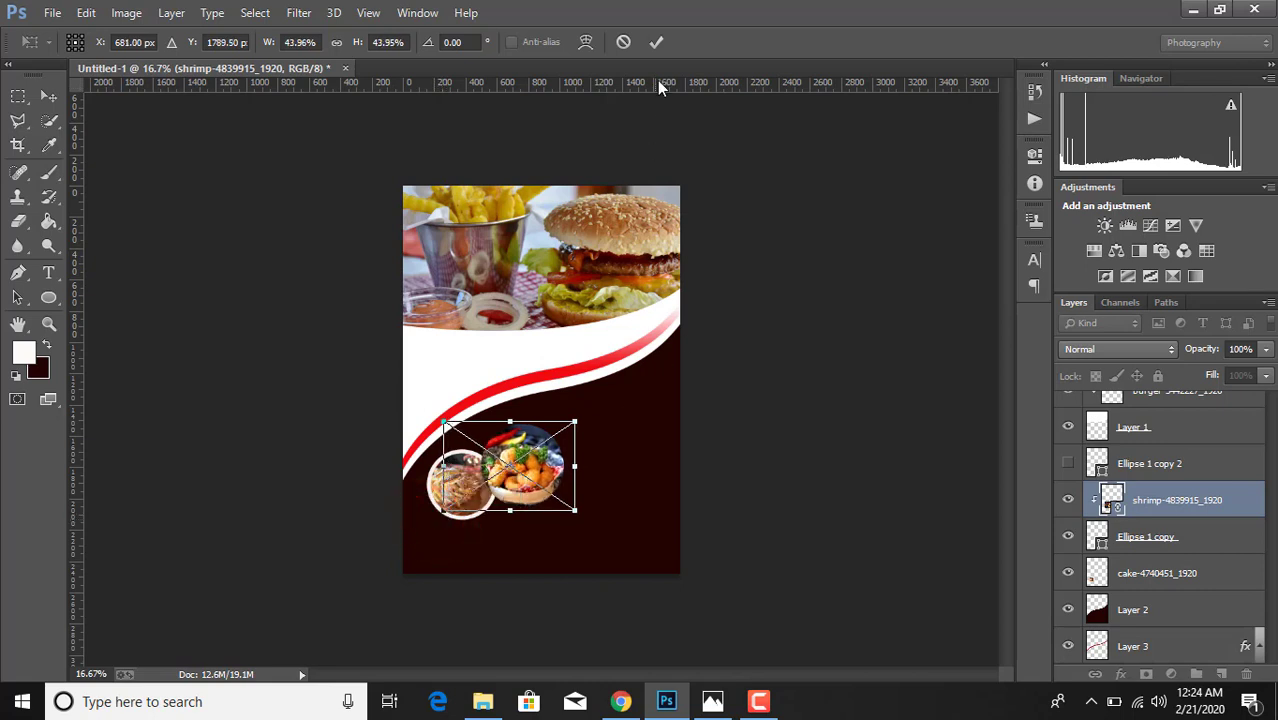
pyautogui.click(656, 42)
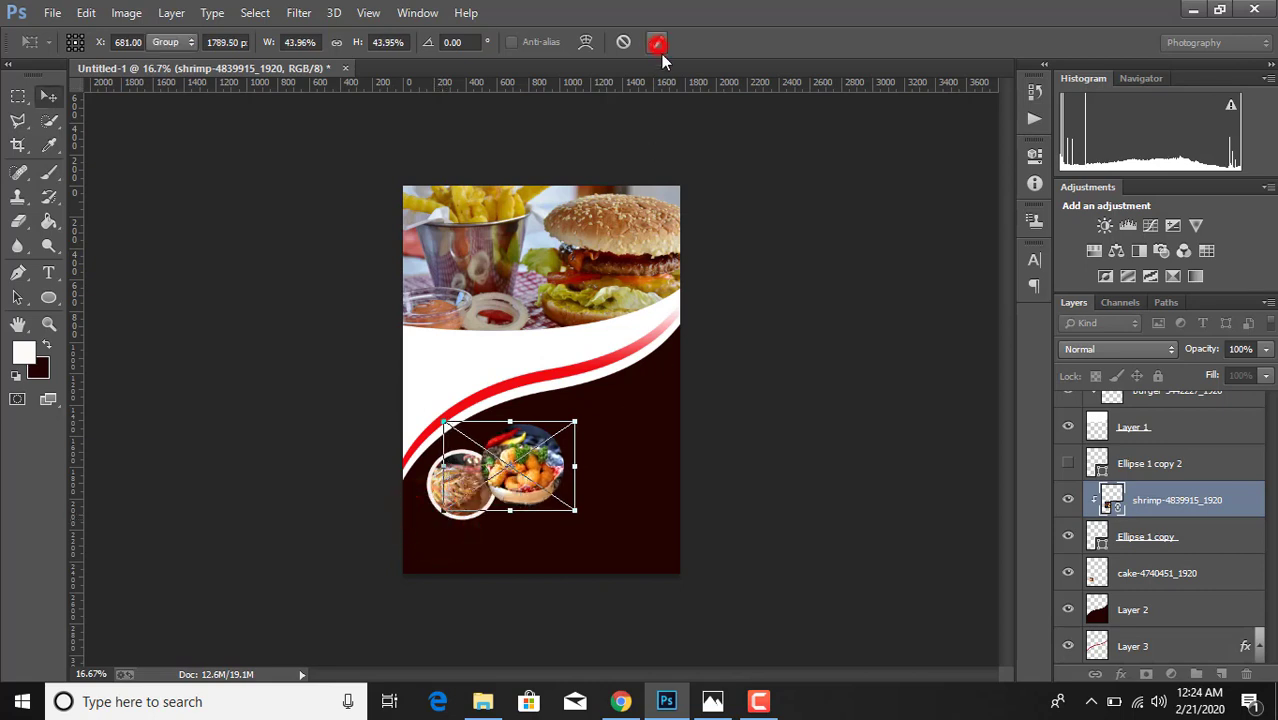
# Add a Stroke layer effect to Ellipse 1 copy in white #ffffff
pyautogui.doubleClick(1208, 538)
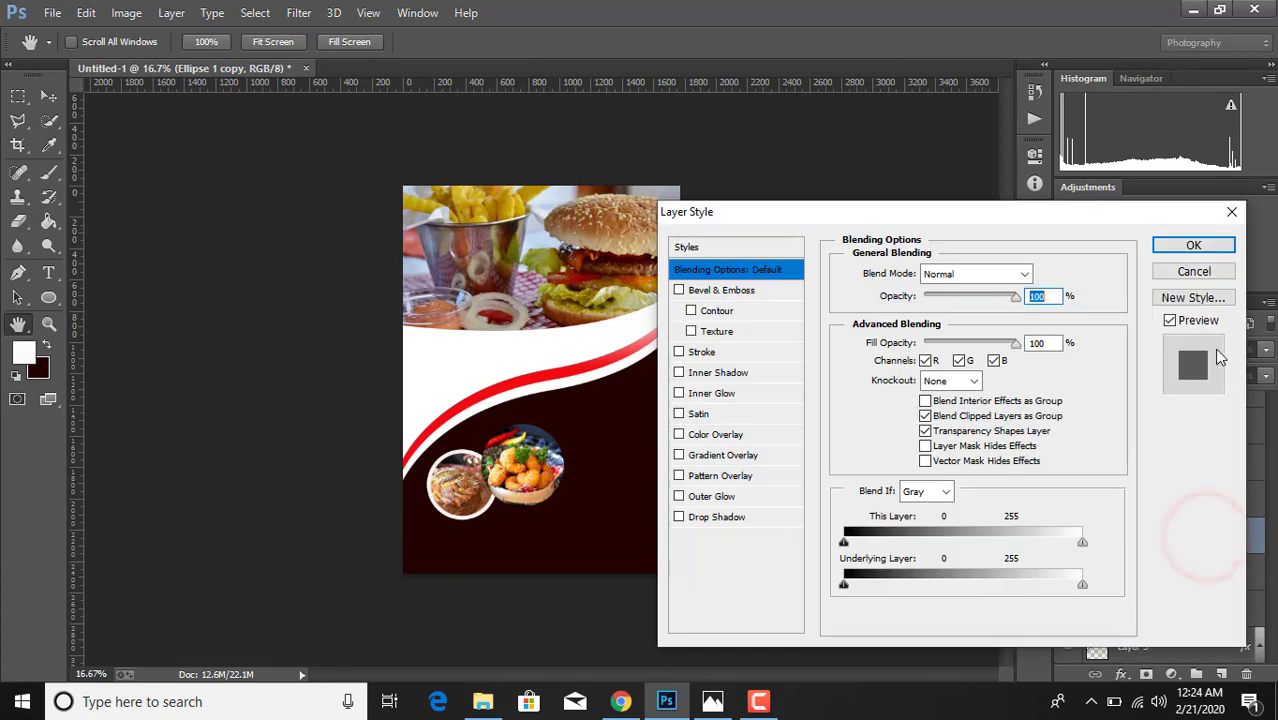
pyautogui.click(1193, 272)
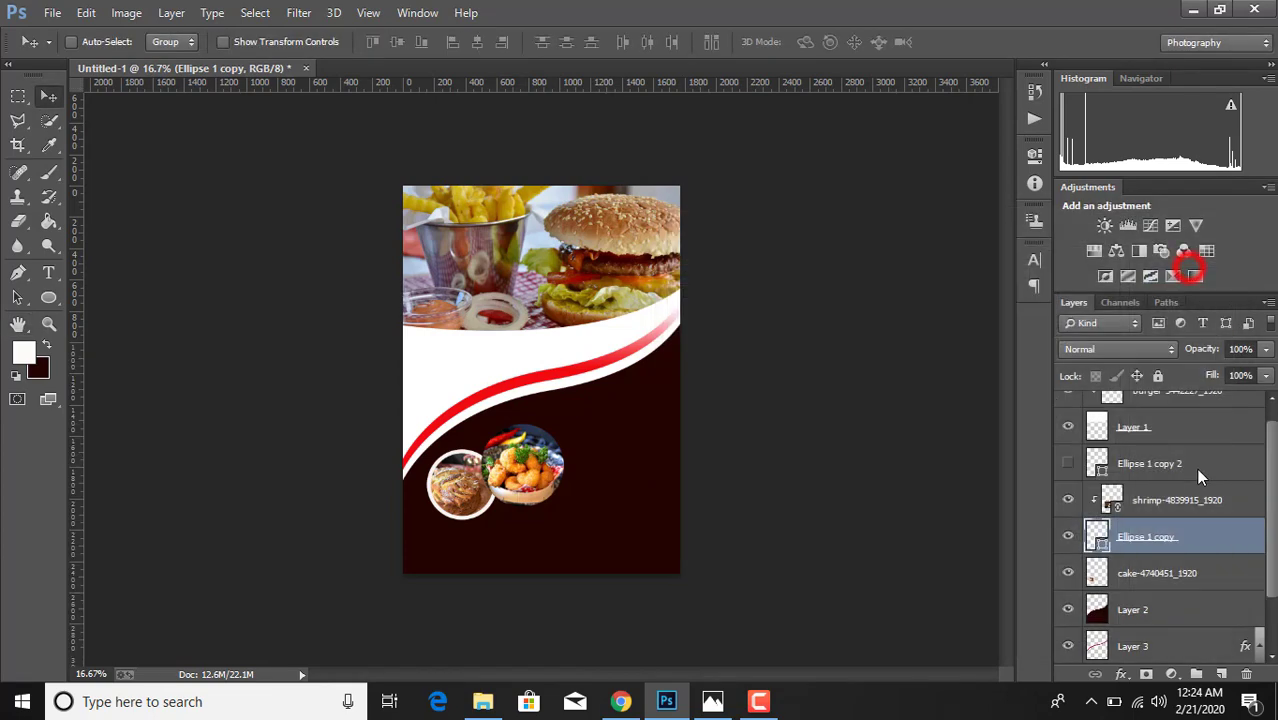
pyautogui.click(1122, 674)
pyautogui.click(1100, 445)
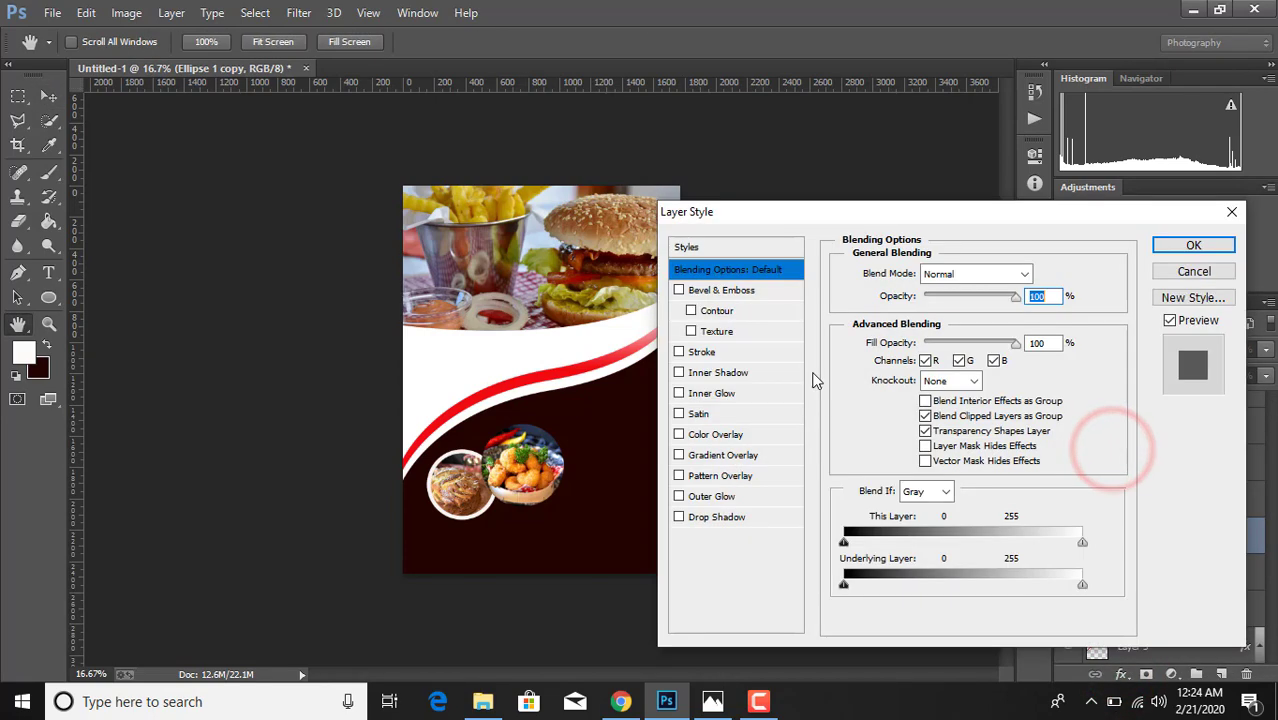
pyautogui.click(703, 352)
pyautogui.click(884, 400)
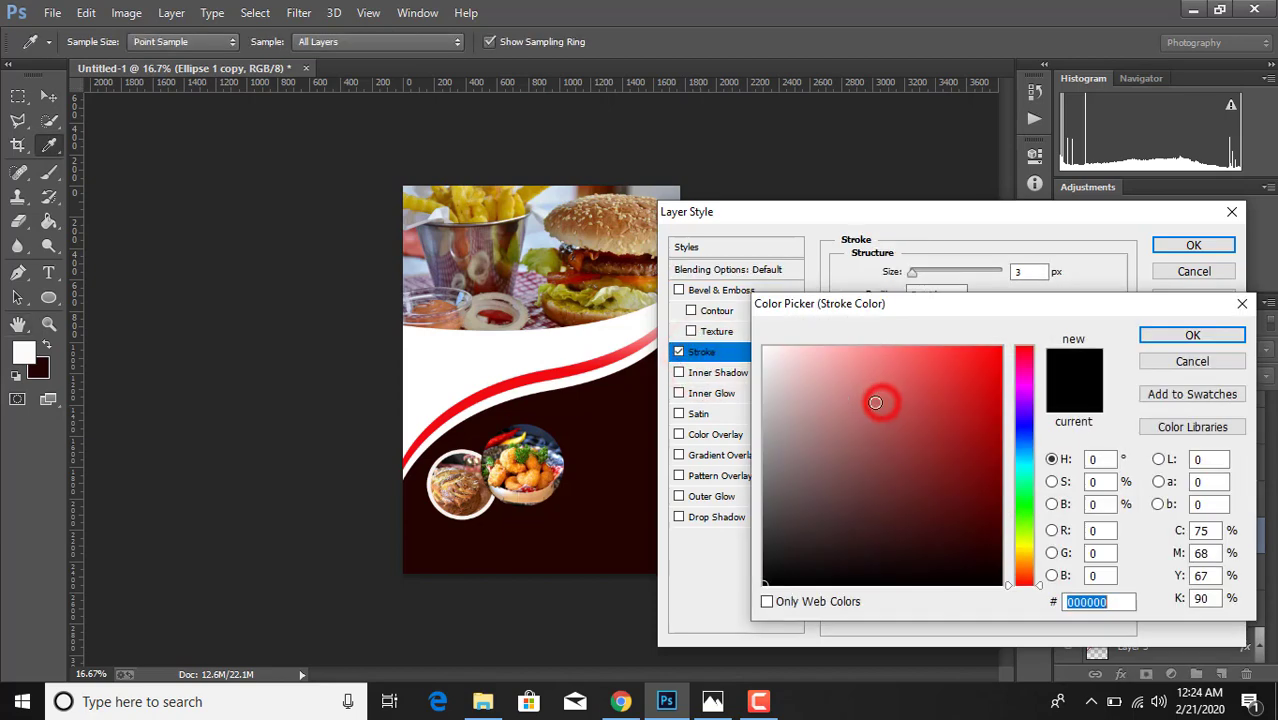
pyautogui.click(763, 349)
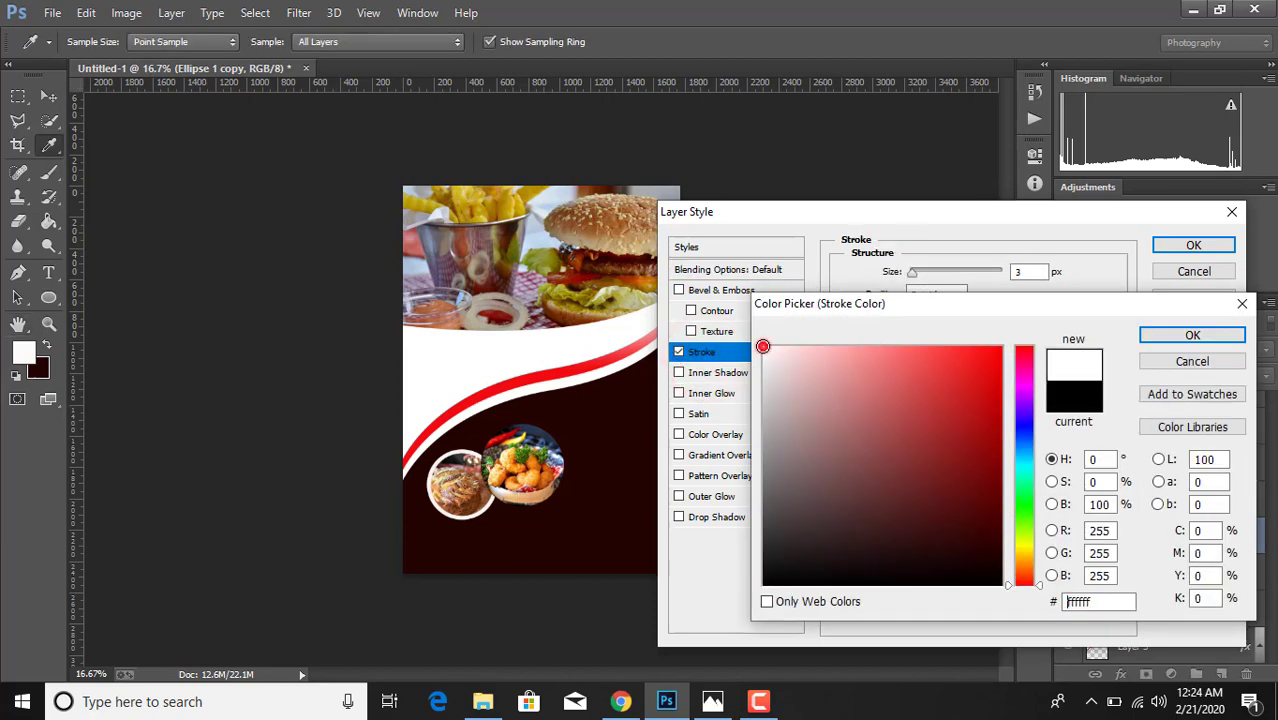
pyautogui.click(1185, 336)
# Set the outside stroke of Ellipse 1 copy to 25 px and apply the layer style
pyautogui.click(1030, 272)
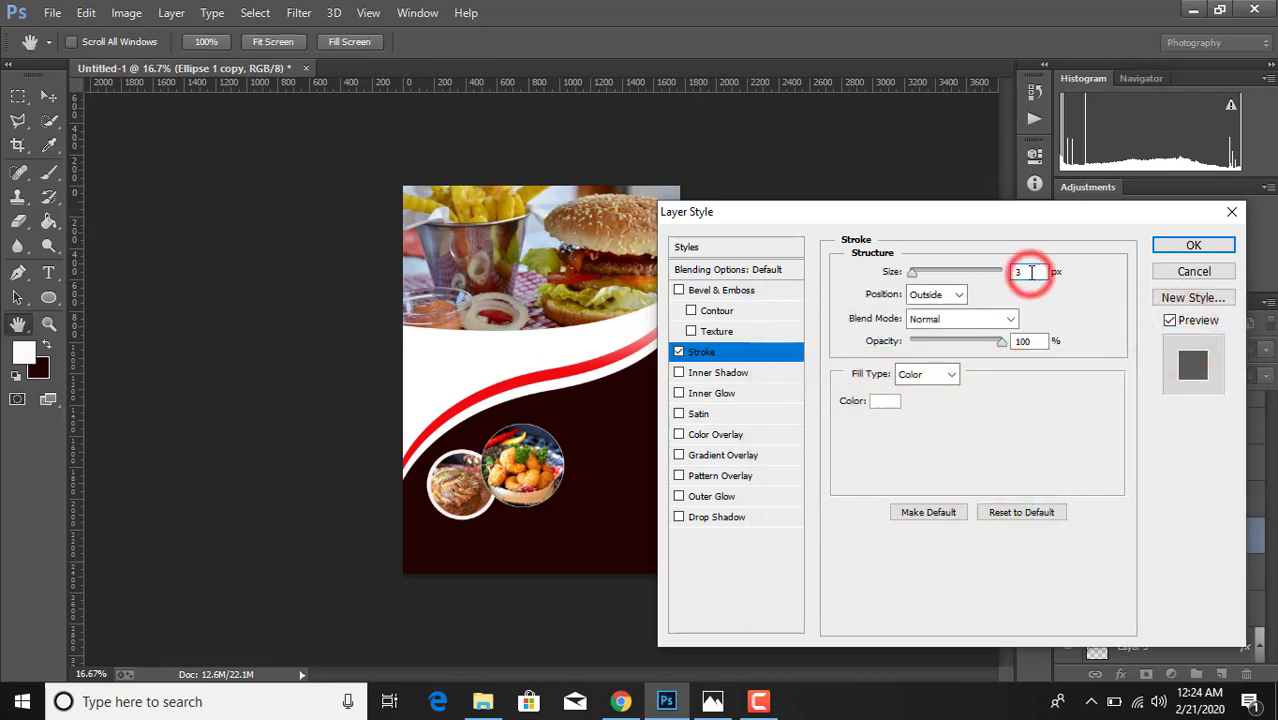
pyautogui.press('BackSpace')
pyautogui.write('25')
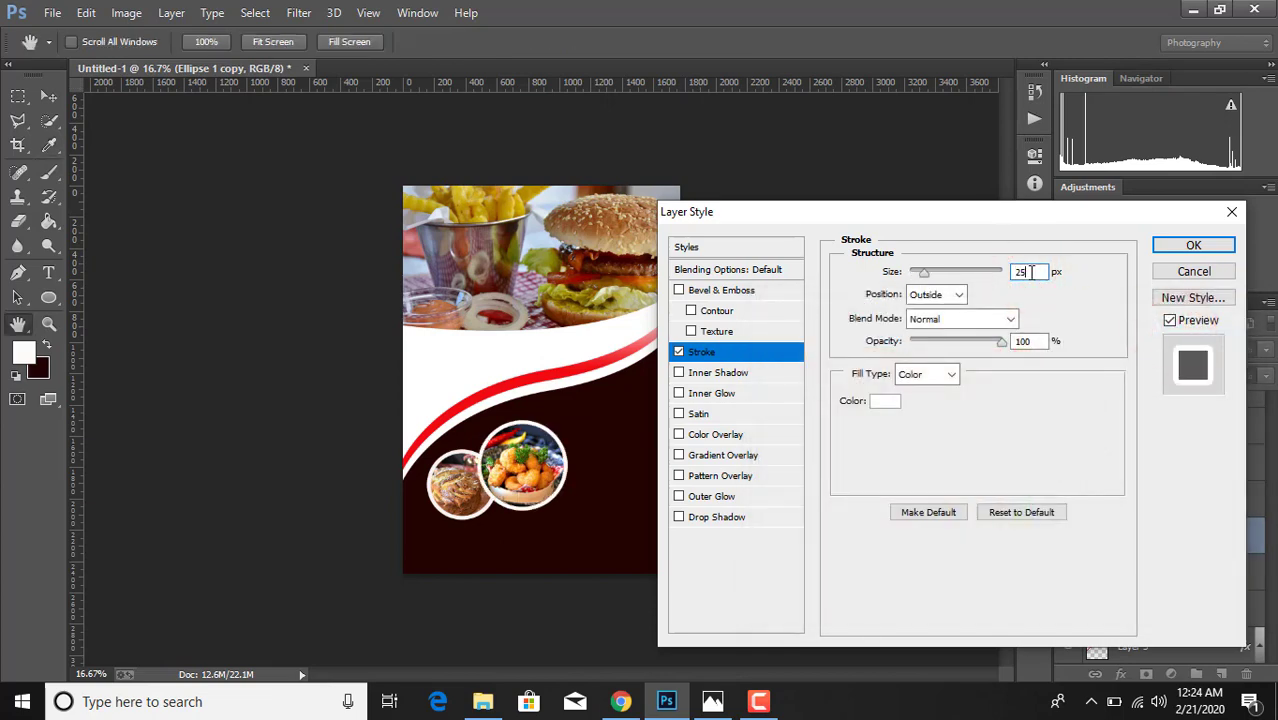
pyautogui.click(1193, 245)
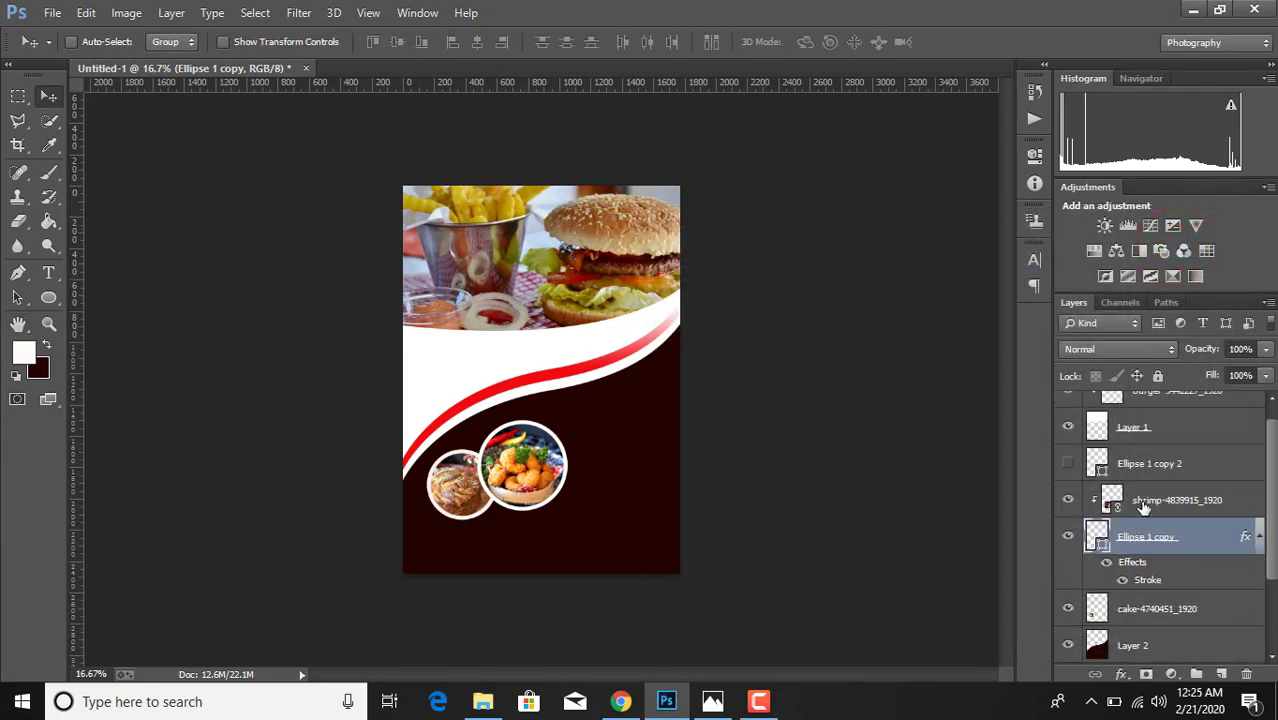
# Merge the clipped shrimp photo with Ellipse 1 copy into one layer
pyautogui.keyDown('ctrl'); pyautogui.click(1143, 502); pyautogui.keyUp('ctrl')
pyautogui.rightClick(1227, 510)
pyautogui.click(808, 590)
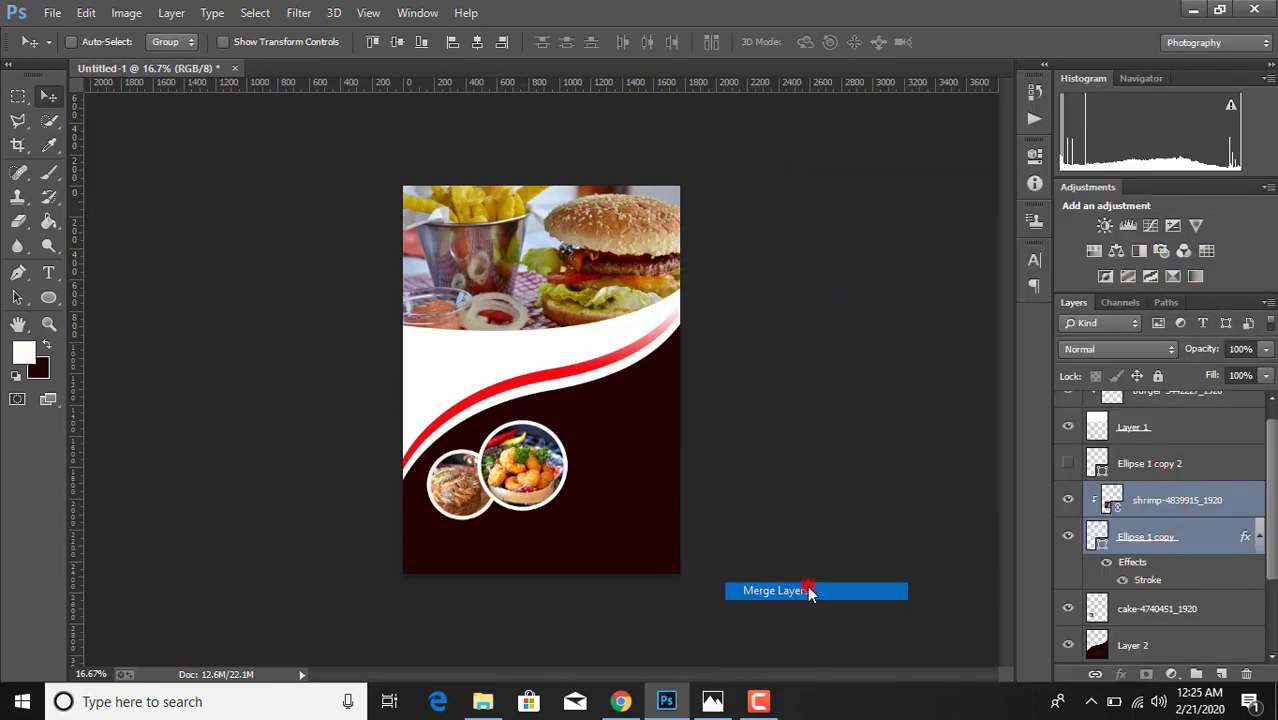
# Show Ellipse 1 copy 2 and enlarge it proportionally to about 152%, with its edge reaching the shrimp circle
pyautogui.click(1068, 463)
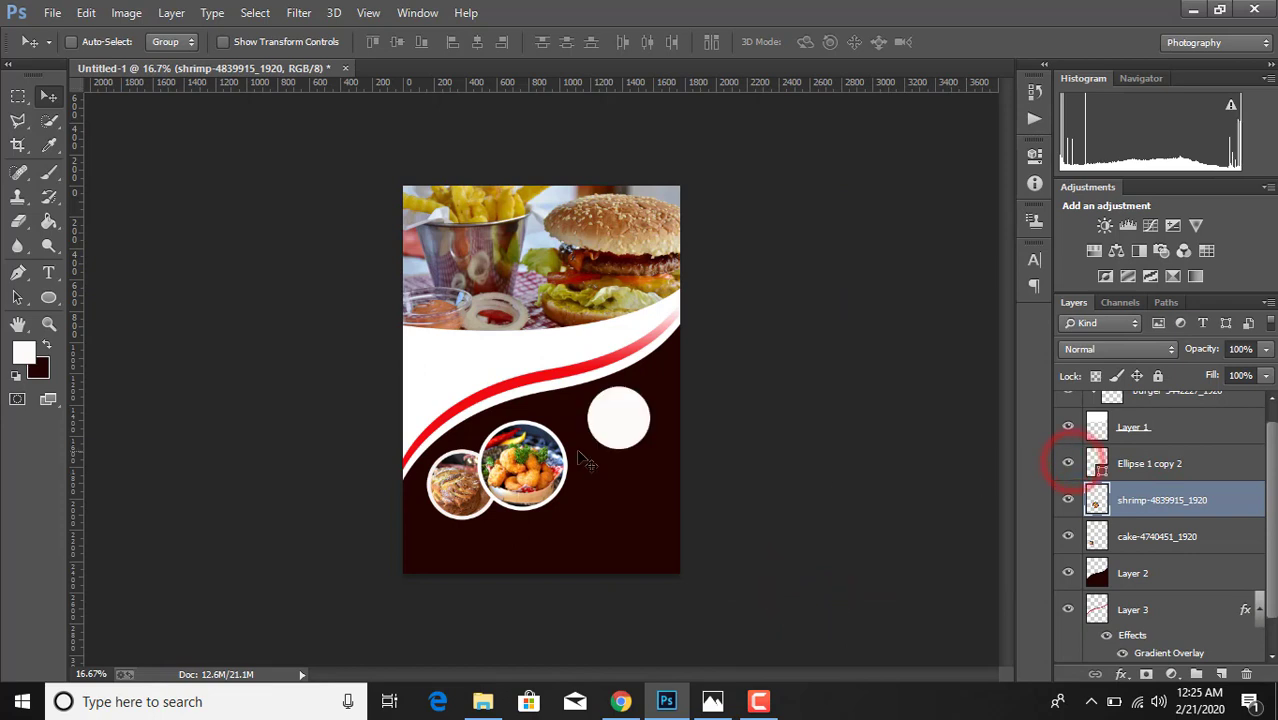
pyautogui.click(1153, 475)
pyautogui.hotkey('ctrl', 't')
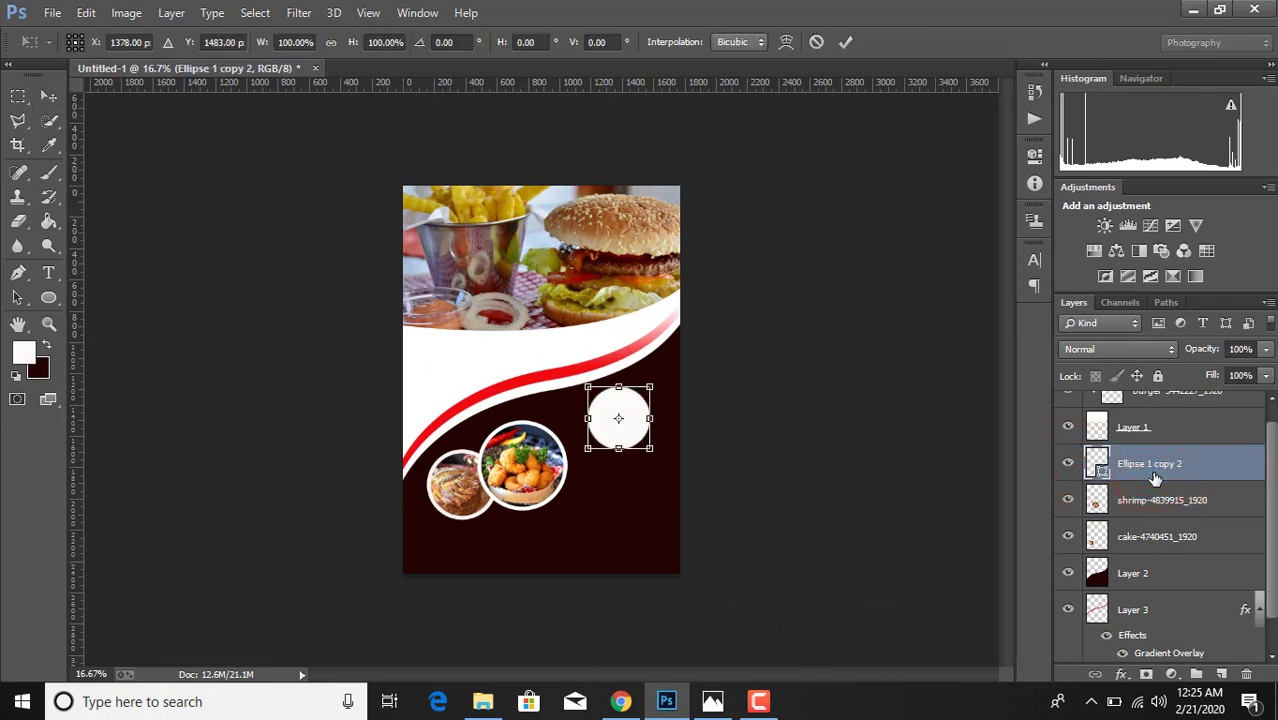
pyautogui.moveTo(587, 450); pyautogui.dragTo(548, 487)
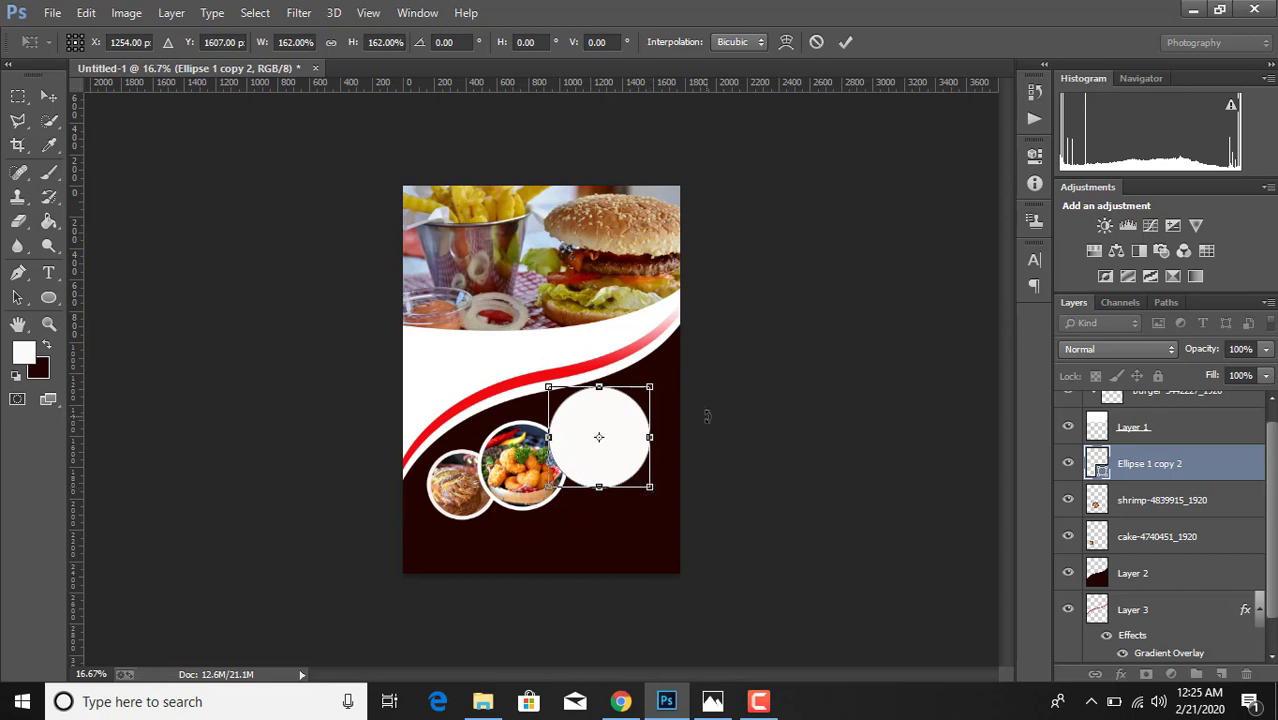
pyautogui.moveTo(651, 490)
pyautogui.mouseDown()
pyautogui.moveTo(632, 462)
pyautogui.moveTo(647, 489)
pyautogui.mouseUp()
# Nudge the enlarged Ellipse 1 copy 2 vertically to about Y 1623.5 px and apply the transformation
pyautogui.press('Down')
pyautogui.press('Down')
pyautogui.press('Down')
pyautogui.press('Down')
pyautogui.press('Down')
pyautogui.press('Down')
pyautogui.press('Down')
pyautogui.press('Down')
pyautogui.press('Down')
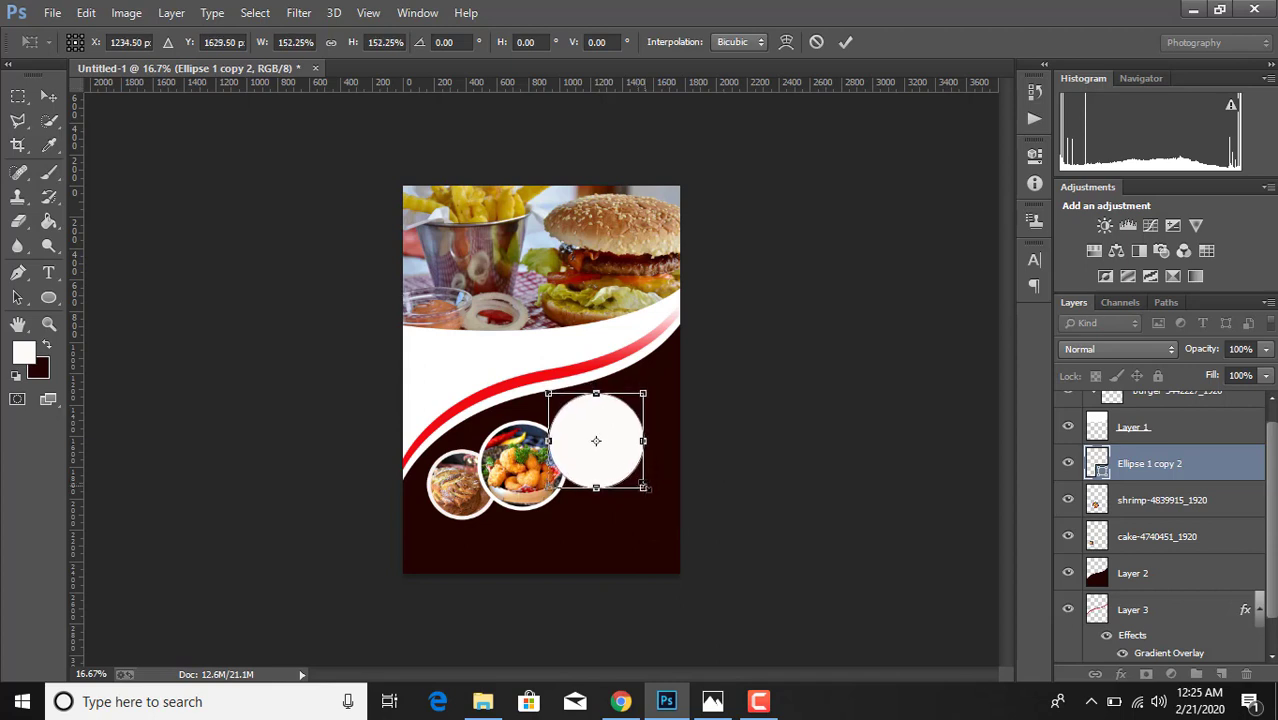
pyautogui.press('Up')
pyautogui.press('Up')
pyautogui.press('Up')
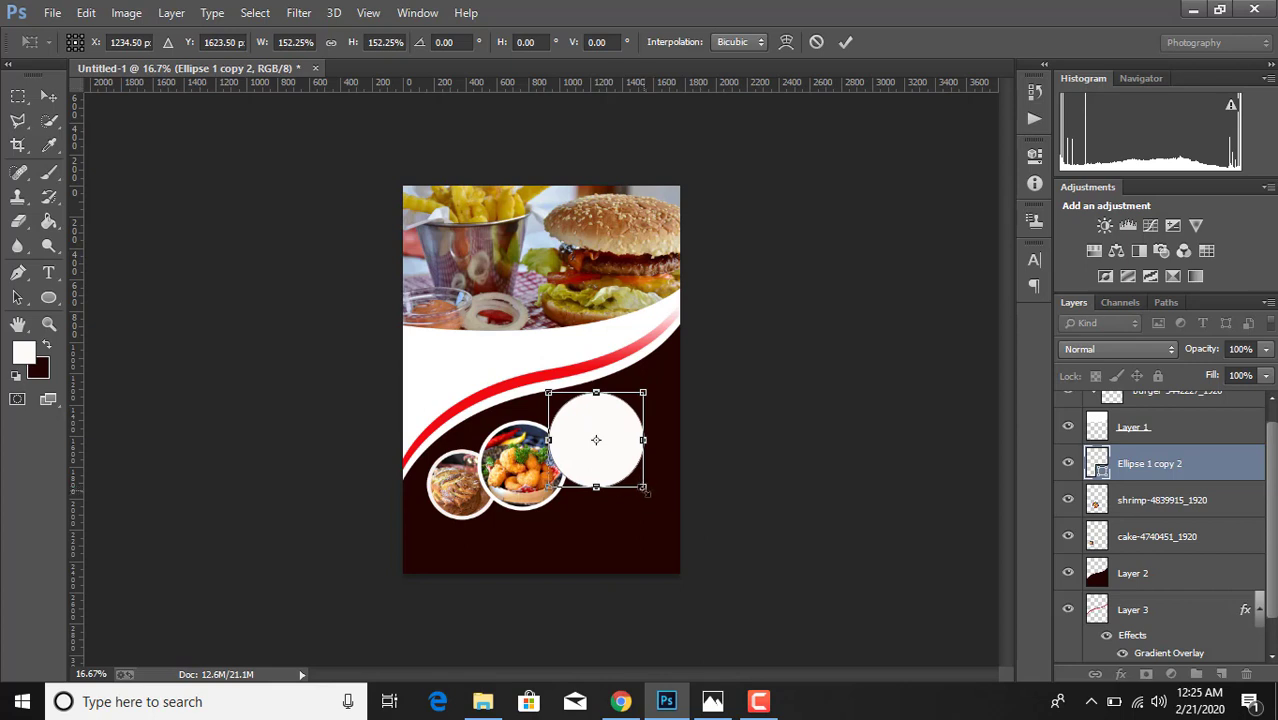
pyautogui.click(643, 487)
pyautogui.click(845, 41)
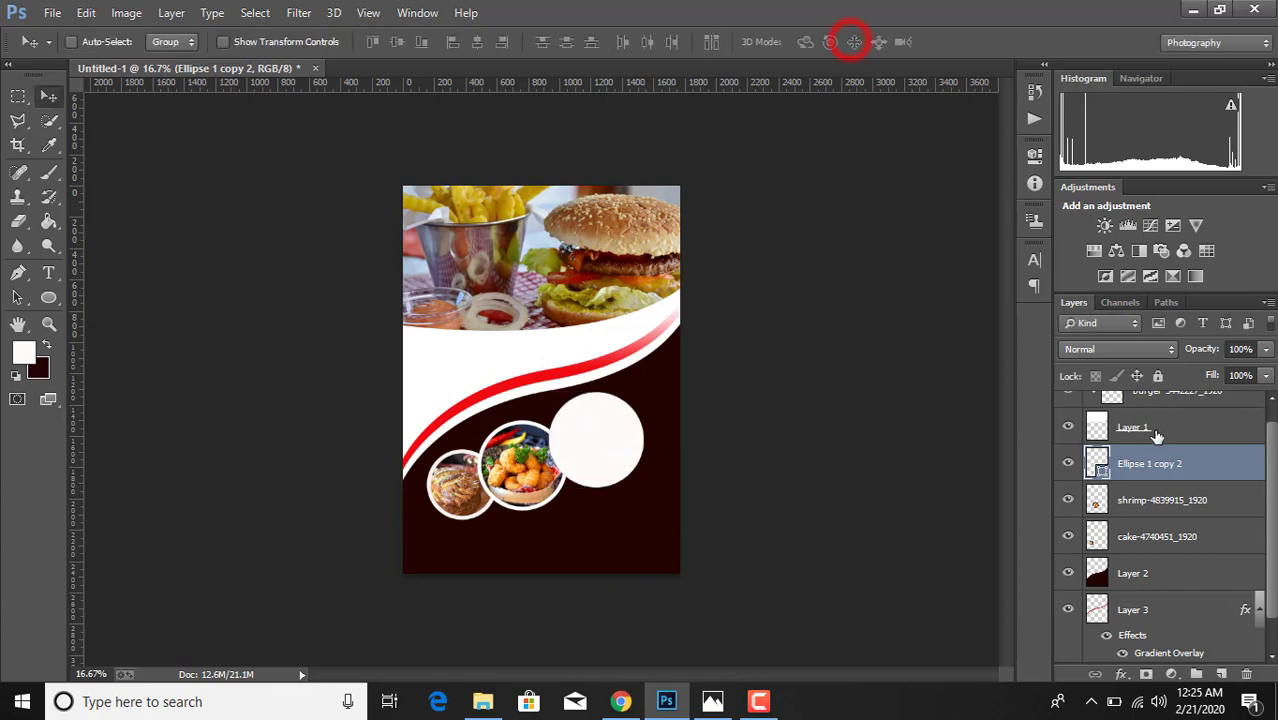
# Scale the circular shrimp photo down proportionally to about 95.85% and apply the transformation
pyautogui.click(1146, 515)
pyautogui.hotkey('ctrl', 't')
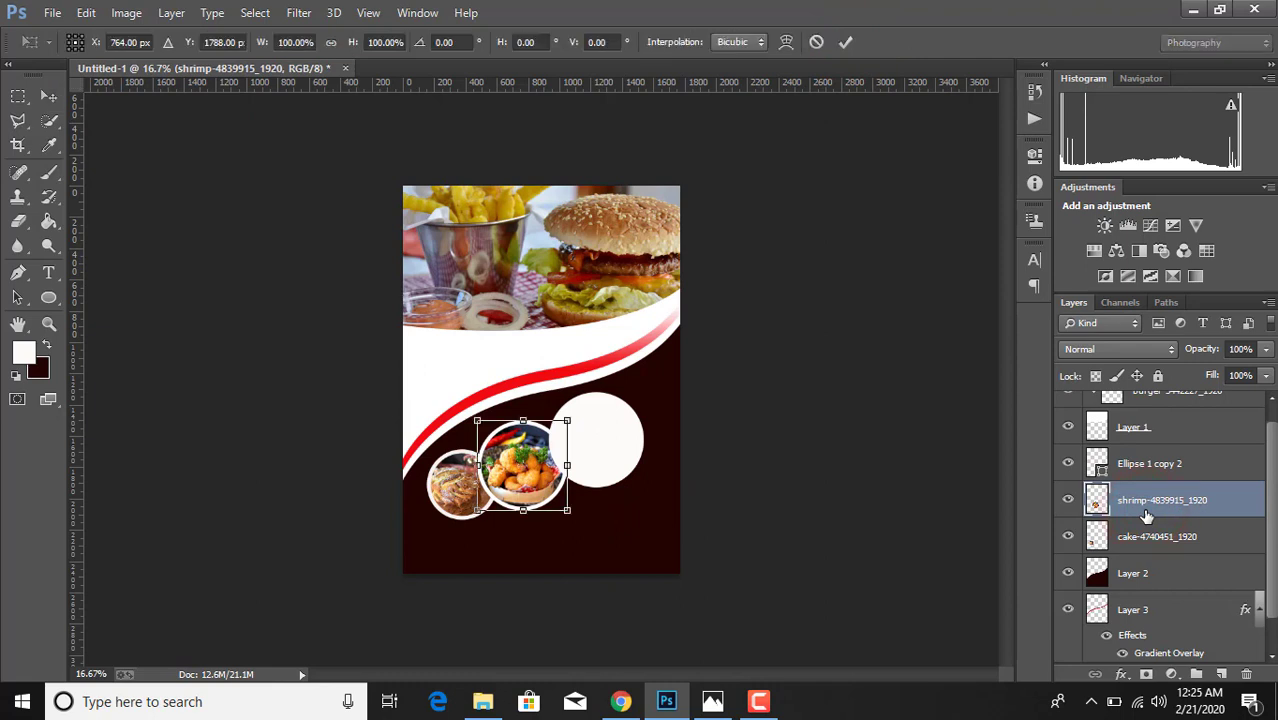
pyautogui.moveTo(571, 514); pyautogui.dragTo(565, 508)
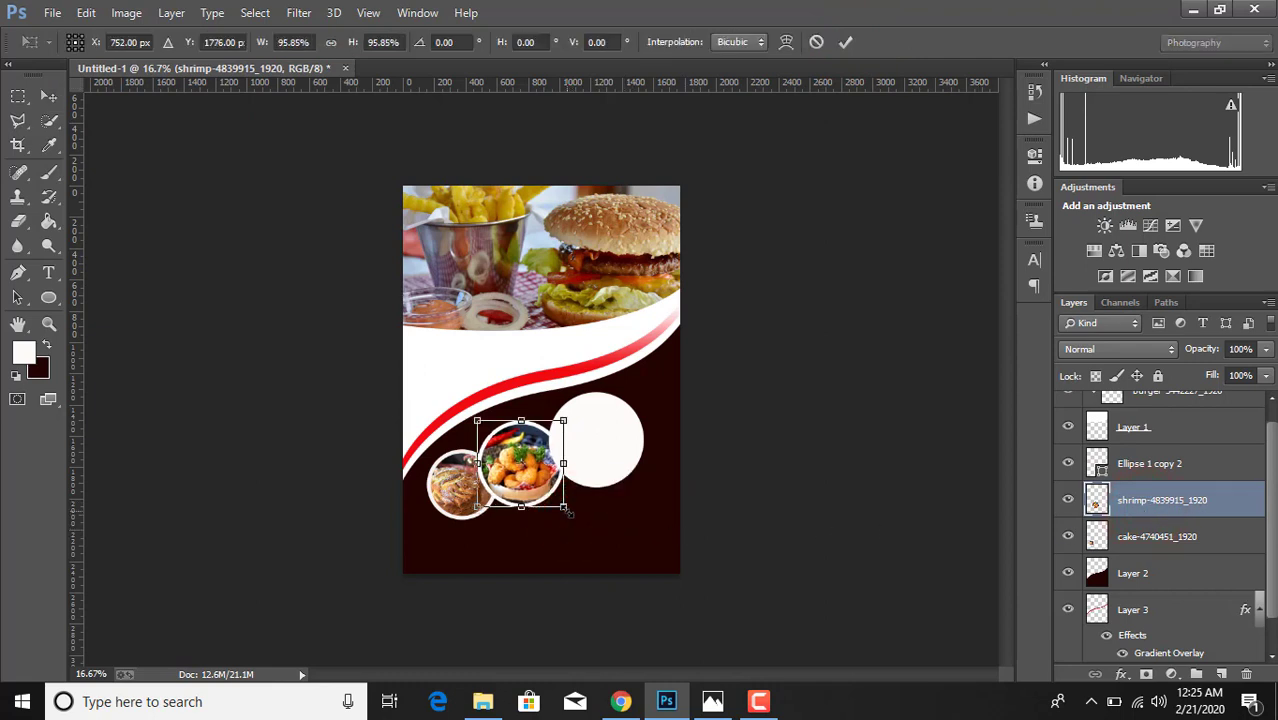
pyautogui.click(846, 42)
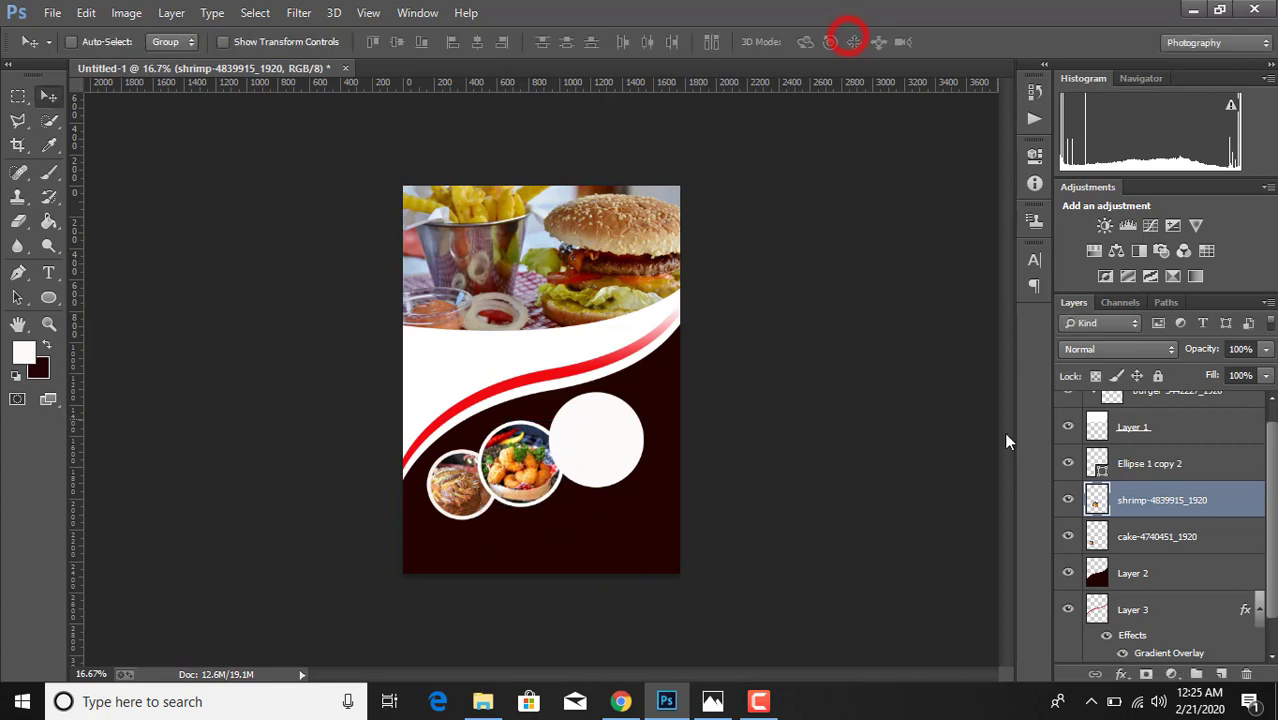
# Nudge Ellipse 1 copy 2 slightly upward, enlarge it proportionally to about 102%, and apply the transformation
pyautogui.click(1122, 470)
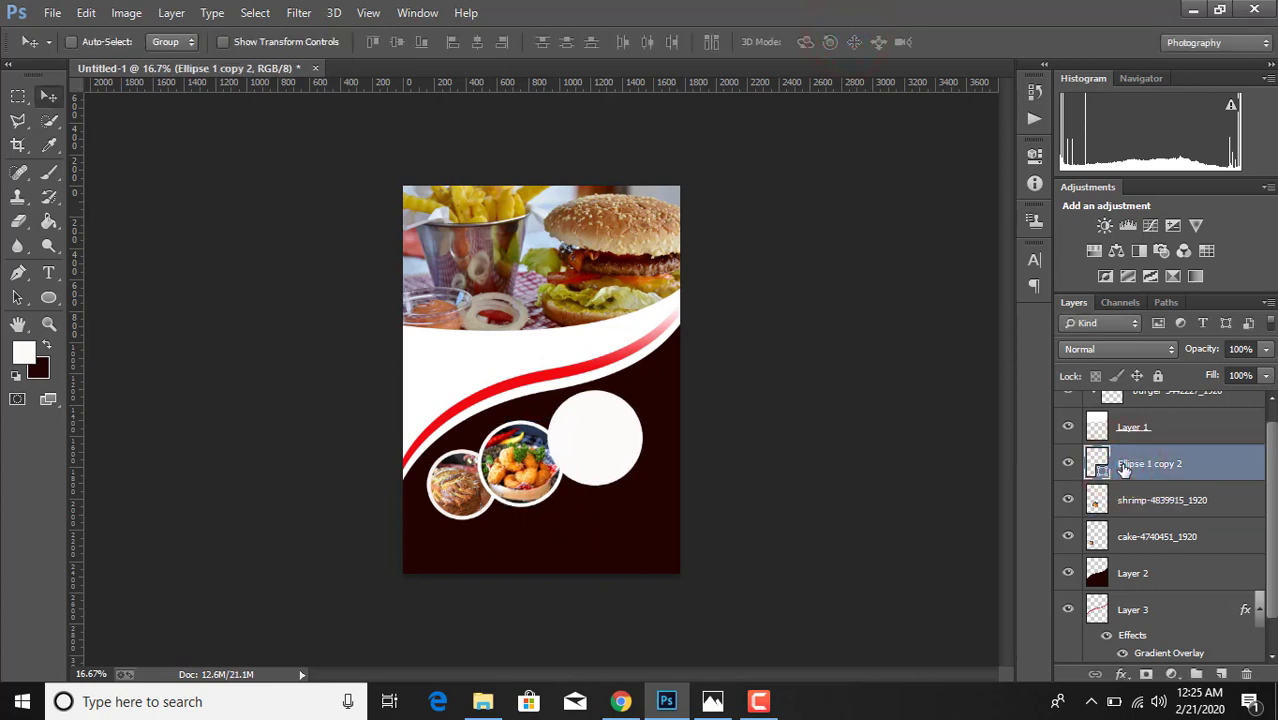
pyautogui.hotkey('ctrl', 't')
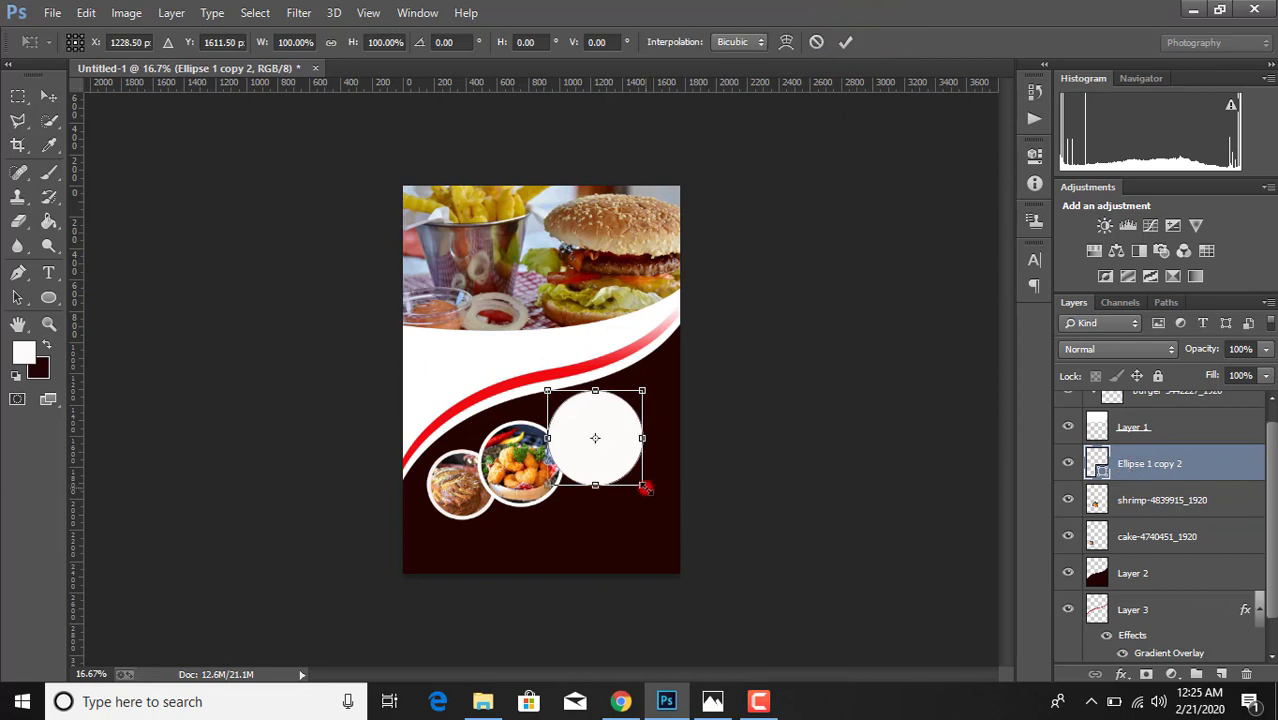
pyautogui.moveTo(645, 488); pyautogui.dragTo(648, 491)
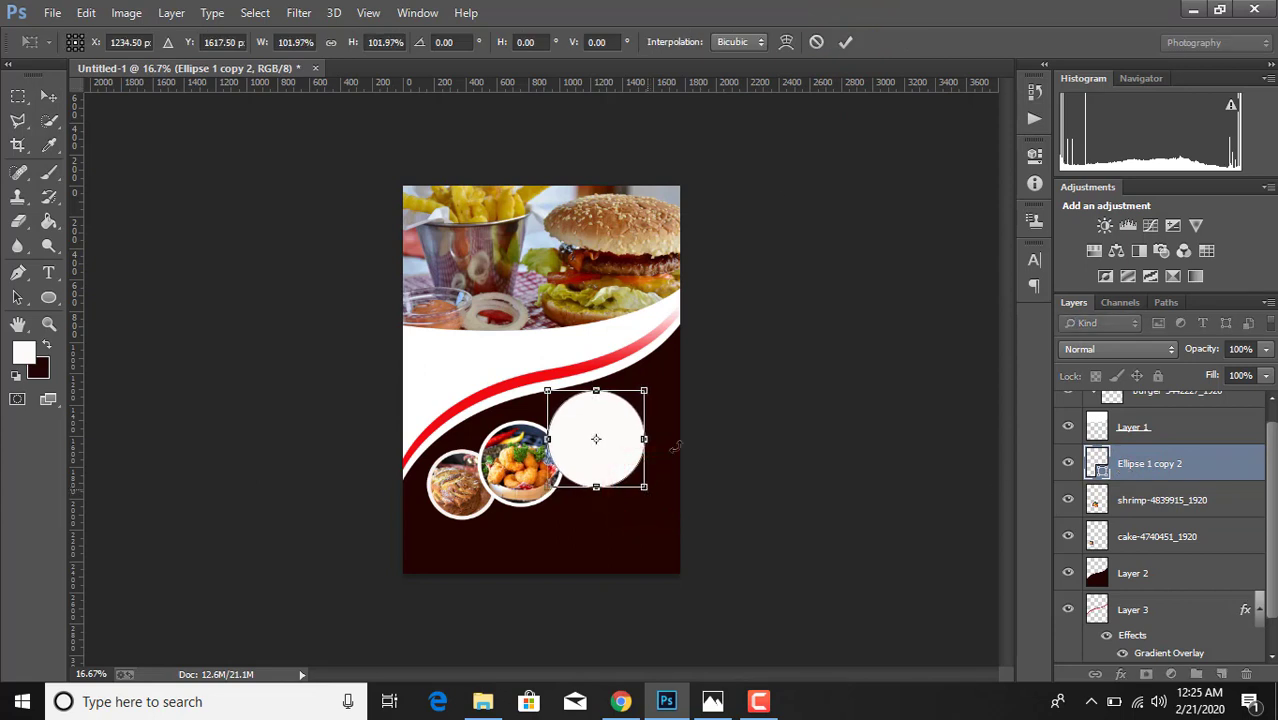
pyautogui.click(845, 42)
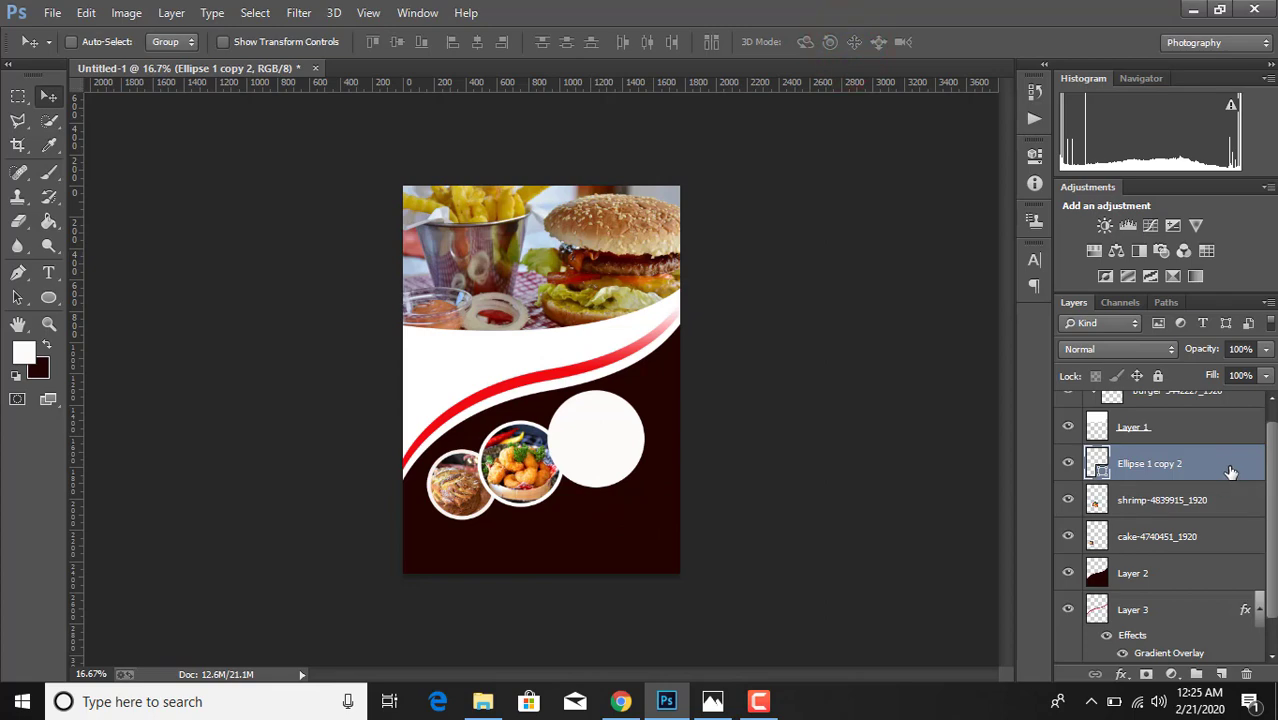
# Place the duck-breast-4813264_1920 photo as a linked file above Ellipse 1 copy 2
pyautogui.click(53, 10)
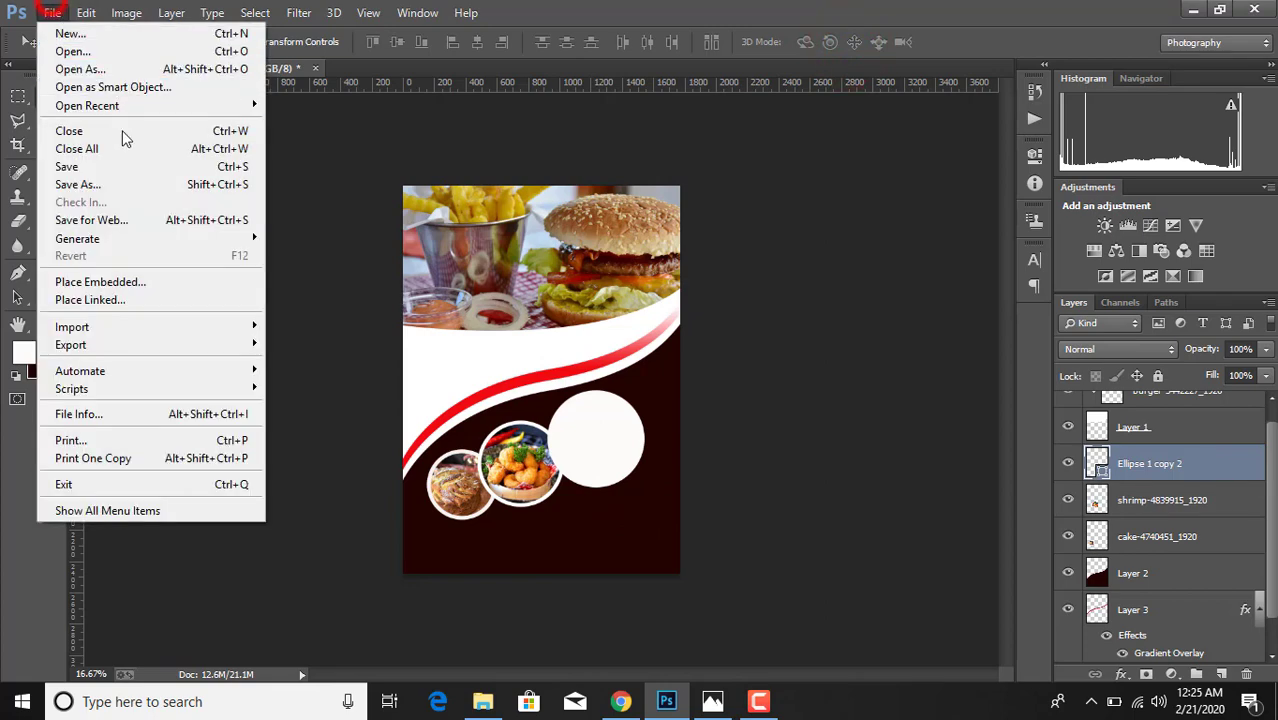
pyautogui.click(115, 297)
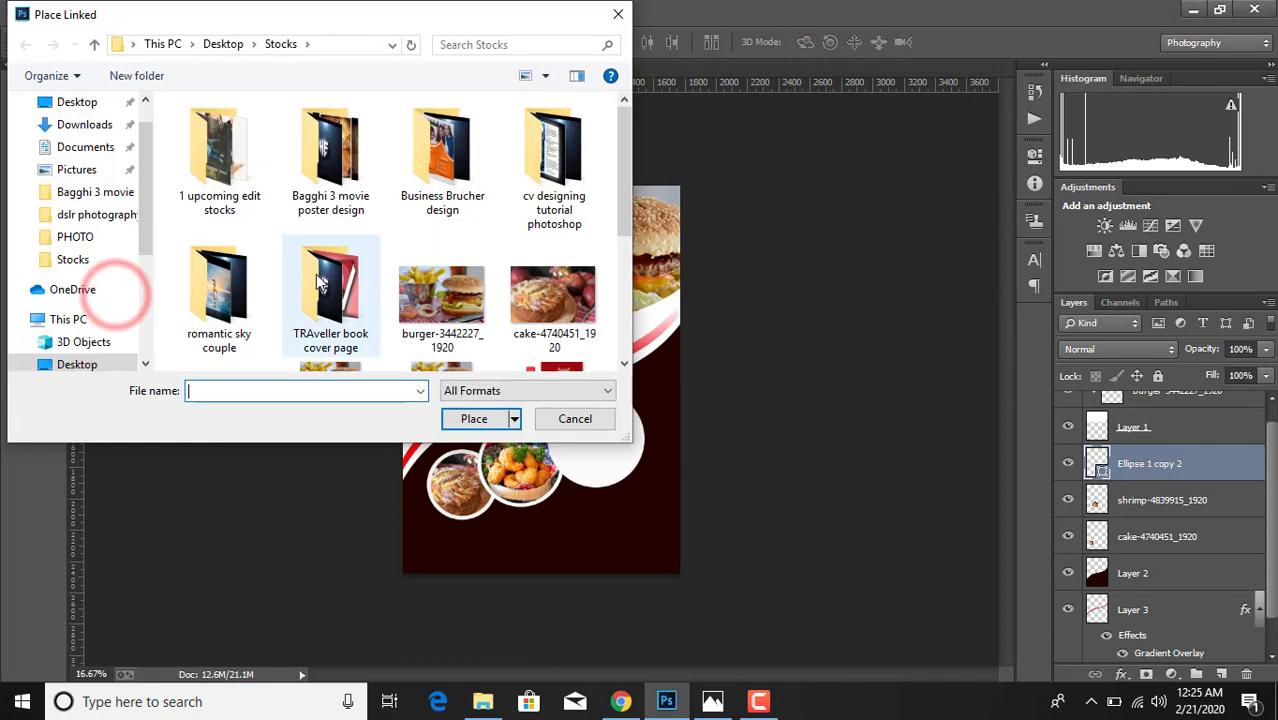
pyautogui.scroll(-2, 220, 300)
pyautogui.click(222, 311)
pyautogui.doubleClick(222, 311)
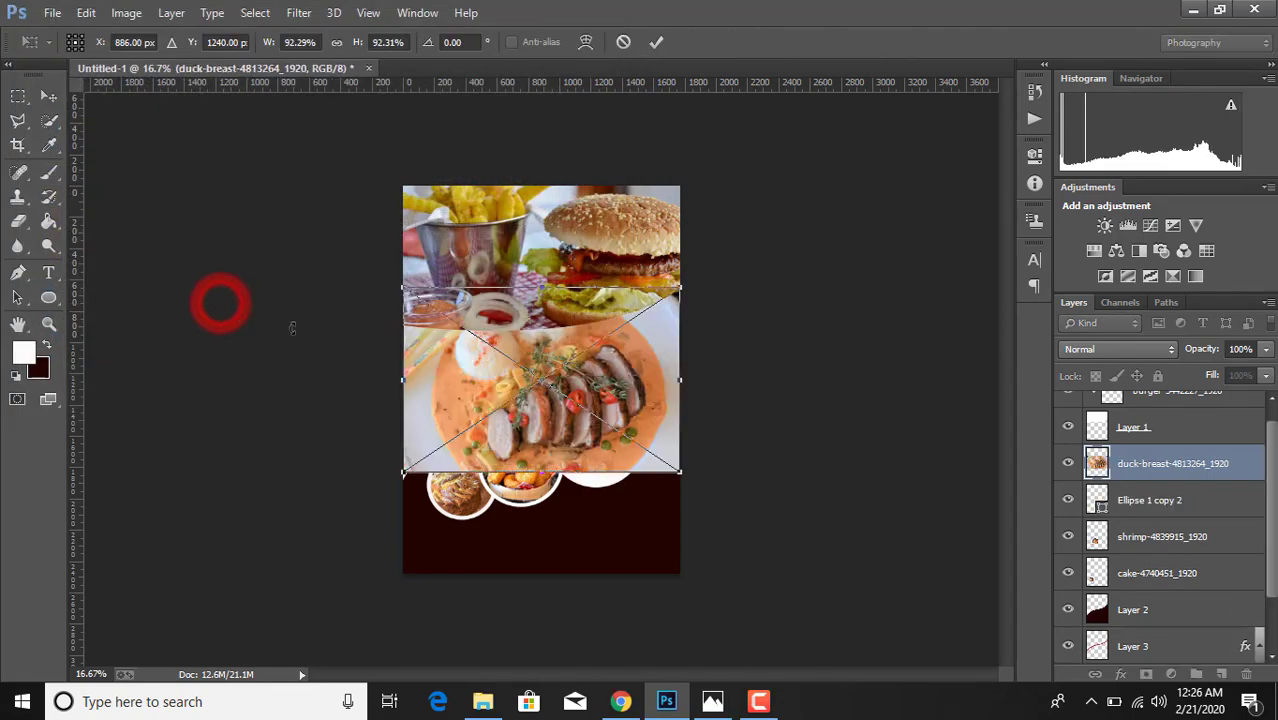
# Shrink the duck-breast photo to about 53.4%, position it over the blank white circle, and confirm the placement
pyautogui.moveTo(643, 430); pyautogui.dragTo(627, 424)
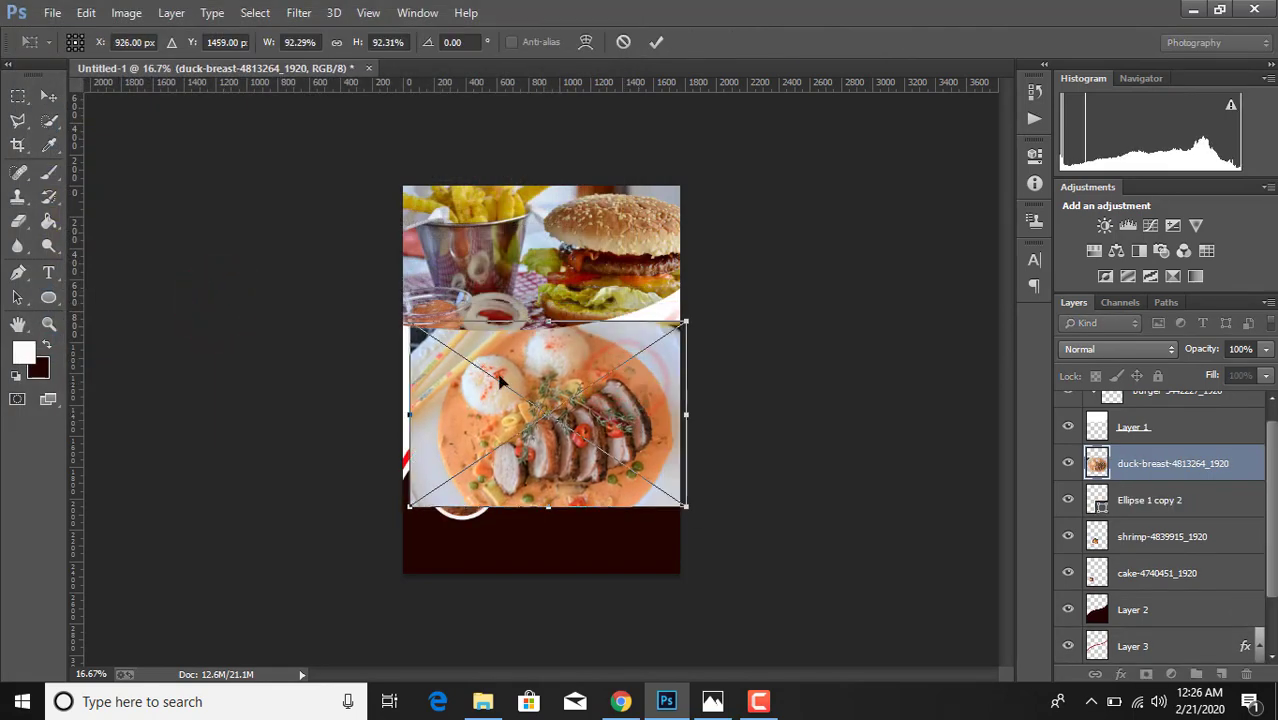
pyautogui.moveTo(409, 321); pyautogui.dragTo(531, 389)
pyautogui.moveTo(657, 433); pyautogui.dragTo(658, 418)
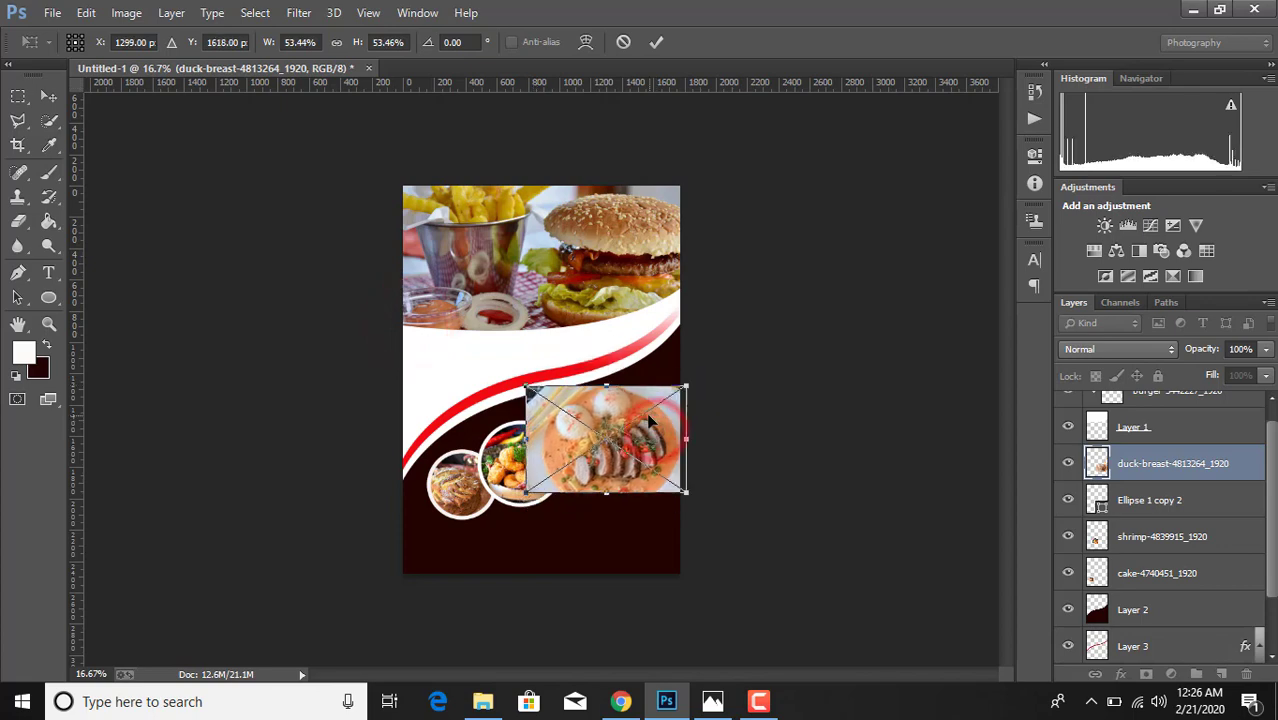
pyautogui.click(656, 42)
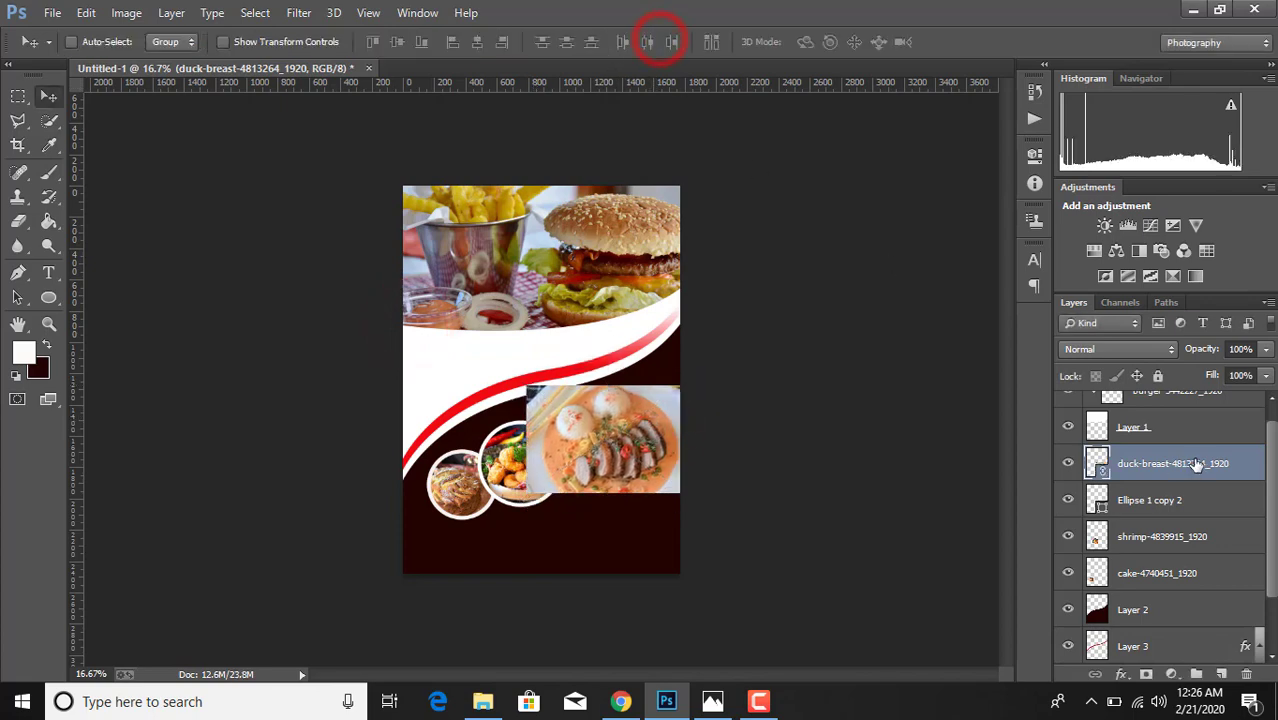
# Clip the duck-breast photo to Ellipse 1 copy 2 and scale it proportionally to about 49.9%
pyautogui.rightClick(1185, 465)
pyautogui.click(895, 432)
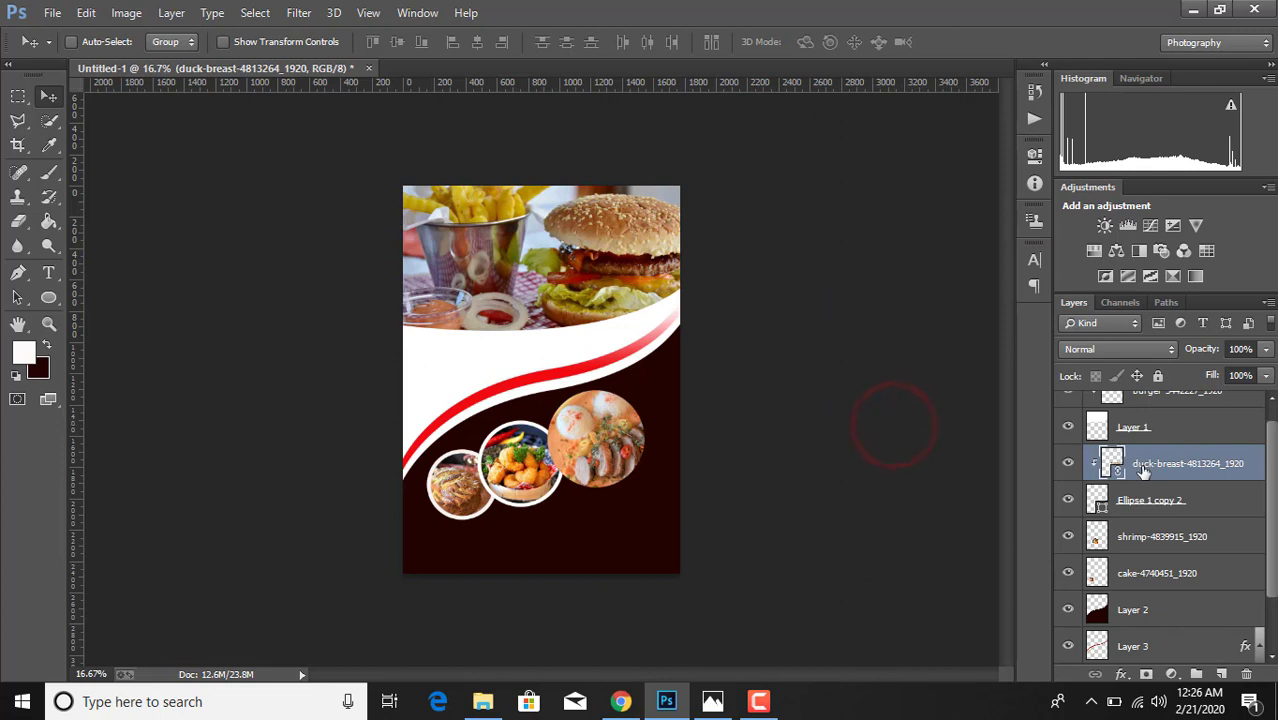
pyautogui.hotkey('ctrl', 't')
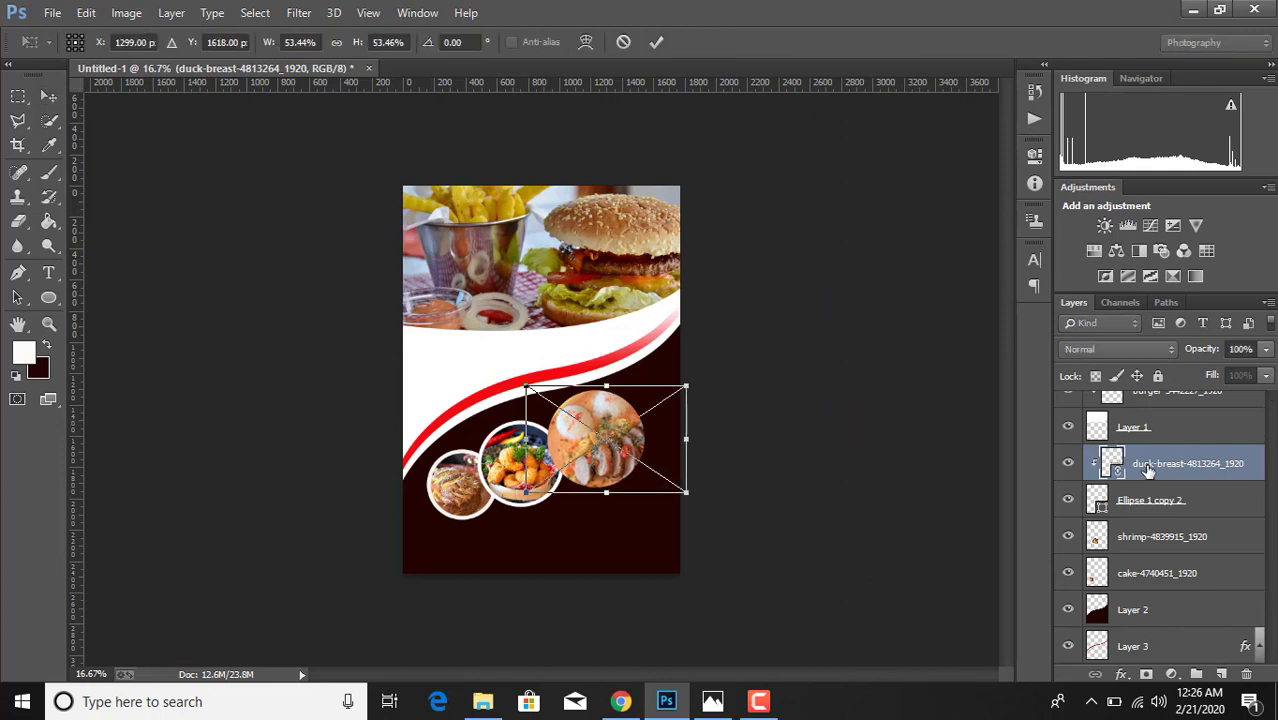
pyautogui.moveTo(690, 500); pyautogui.dragTo(680, 495)
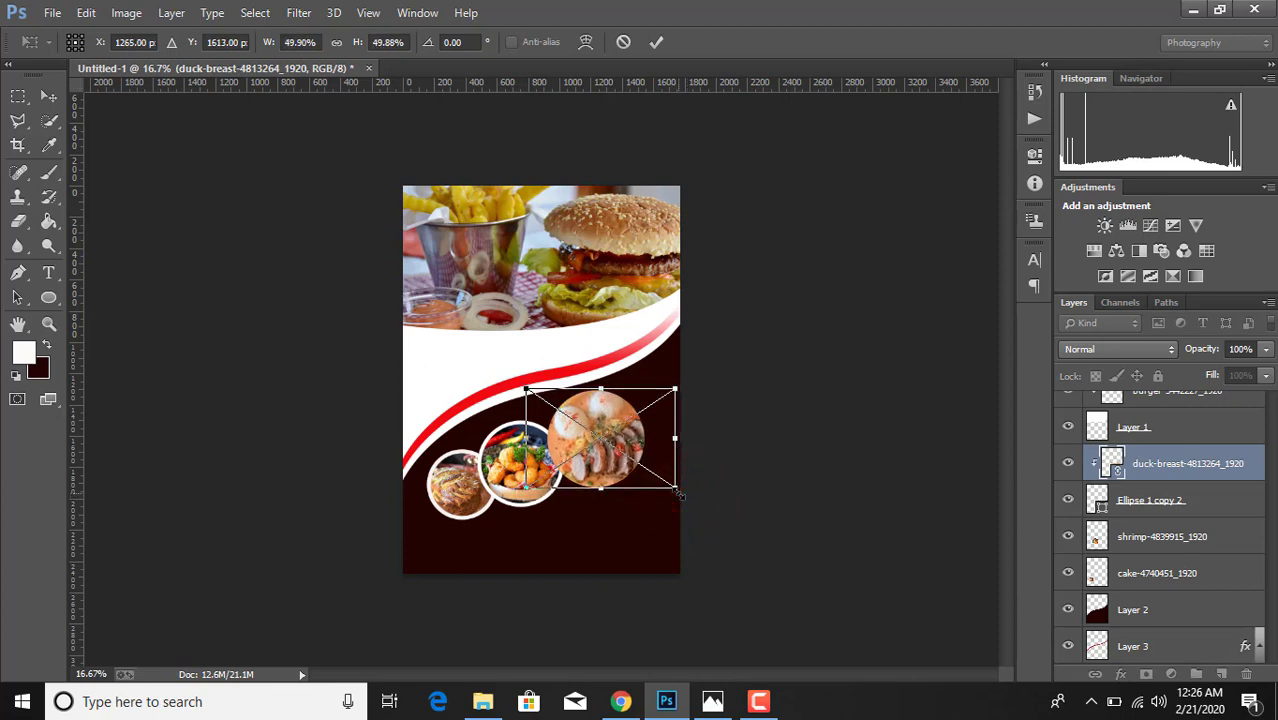
pyautogui.click(658, 41)
# Add a Stroke layer style to Ellipse 1 copy 2 with a near-white stroke color
pyautogui.click(1205, 502)
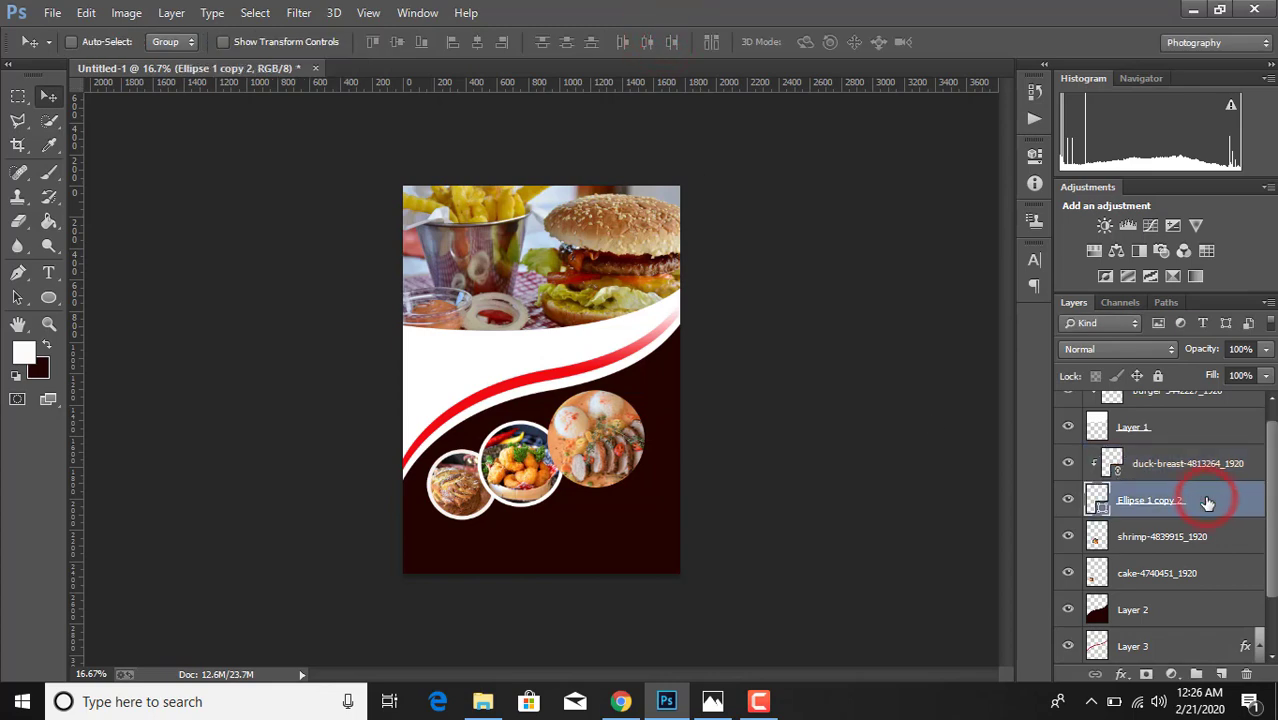
pyautogui.press('h')
pyautogui.doubleClick(1207, 502)
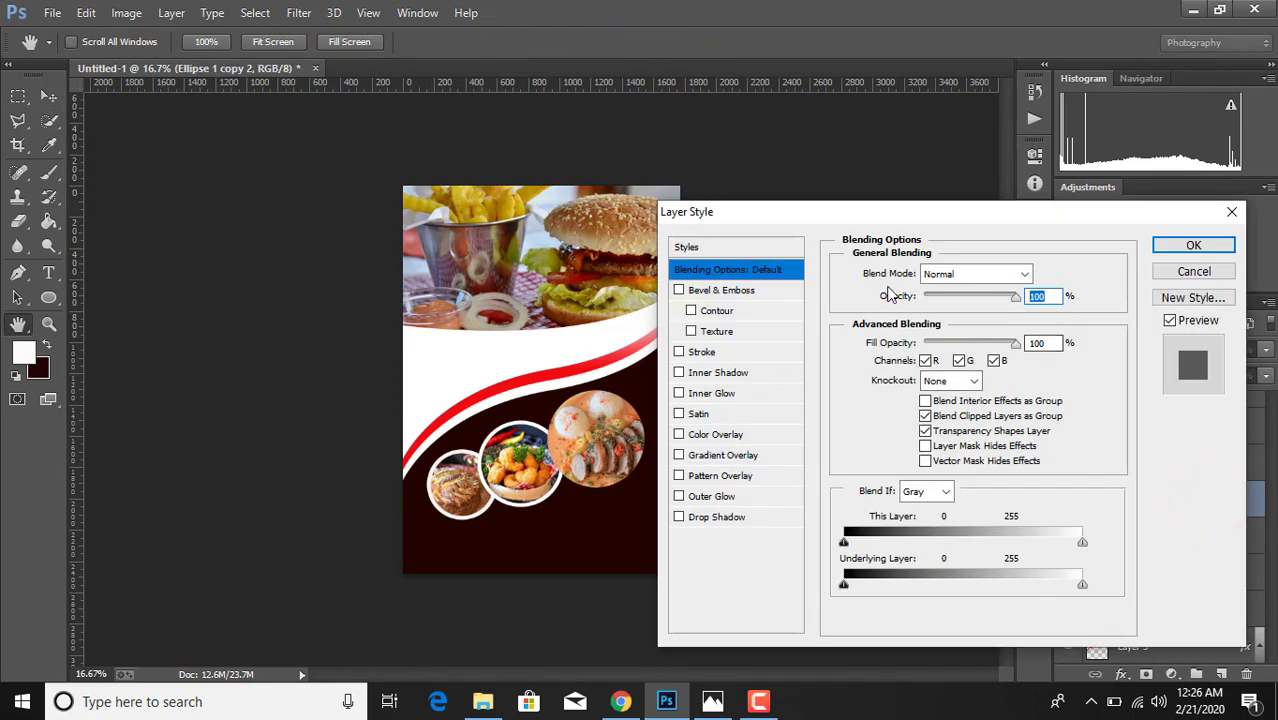
pyautogui.click(702, 352)
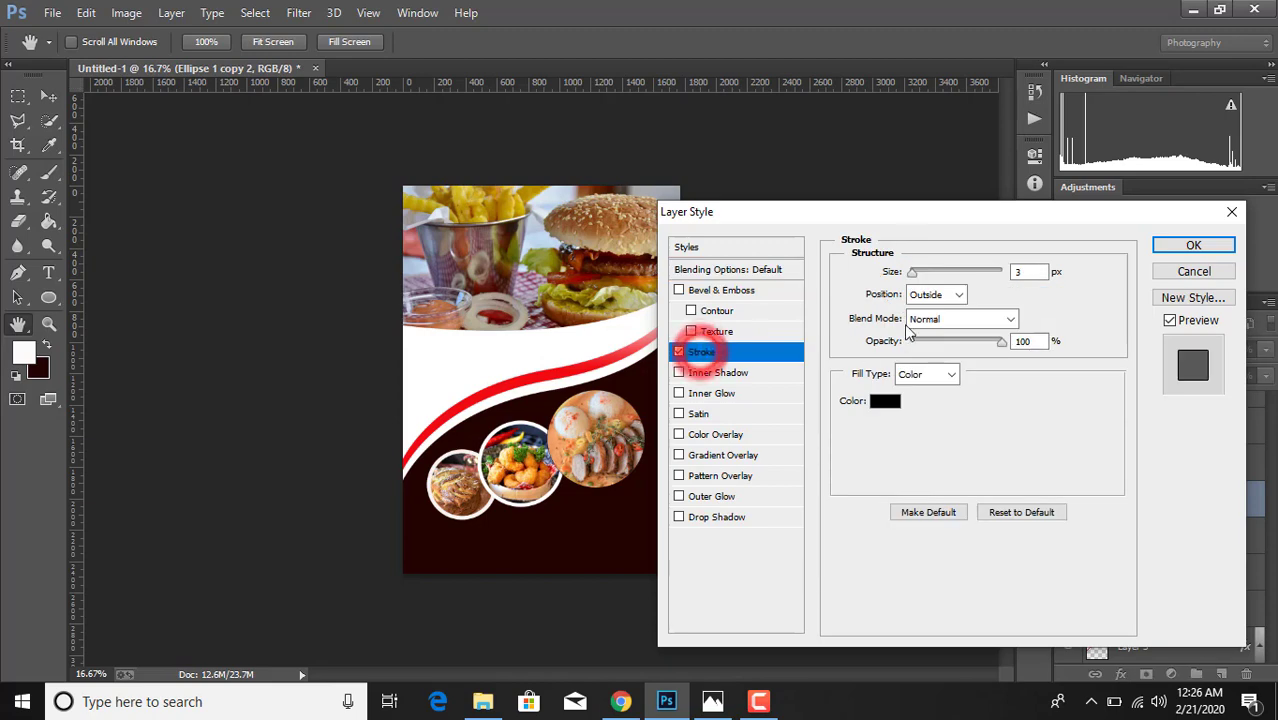
pyautogui.click(884, 405)
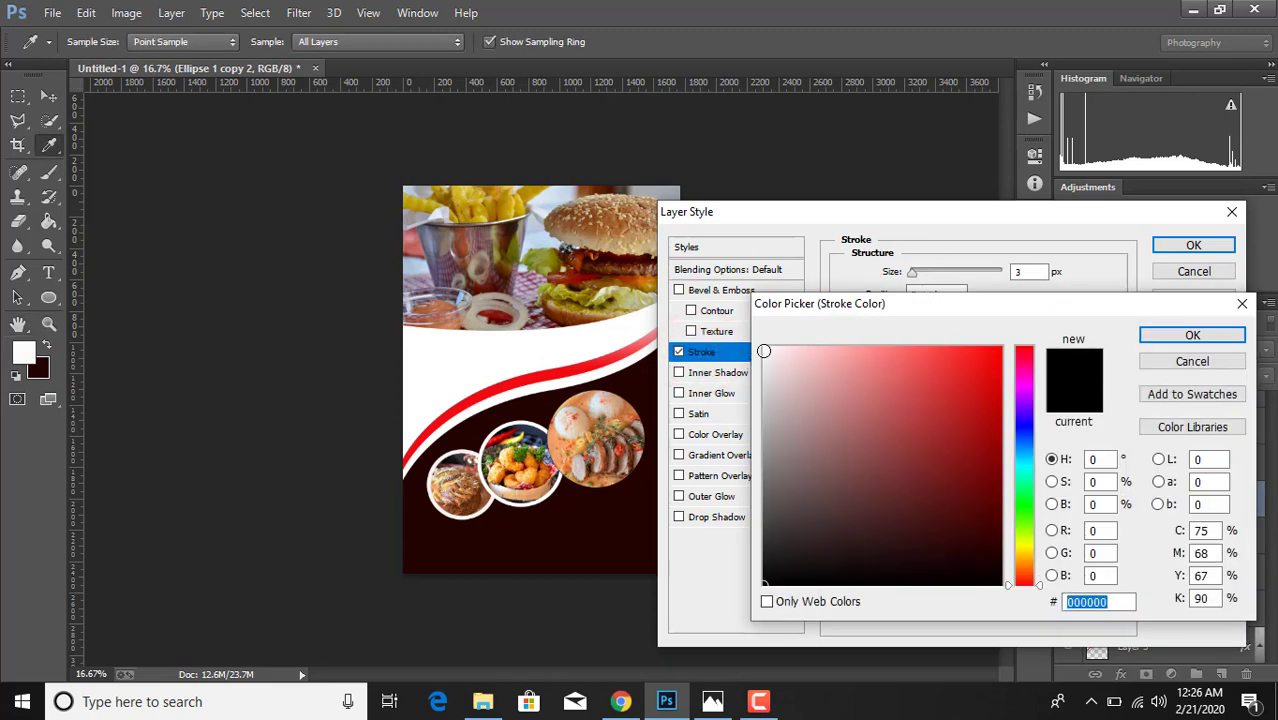
pyautogui.click(767, 351)
pyautogui.click(1144, 337)
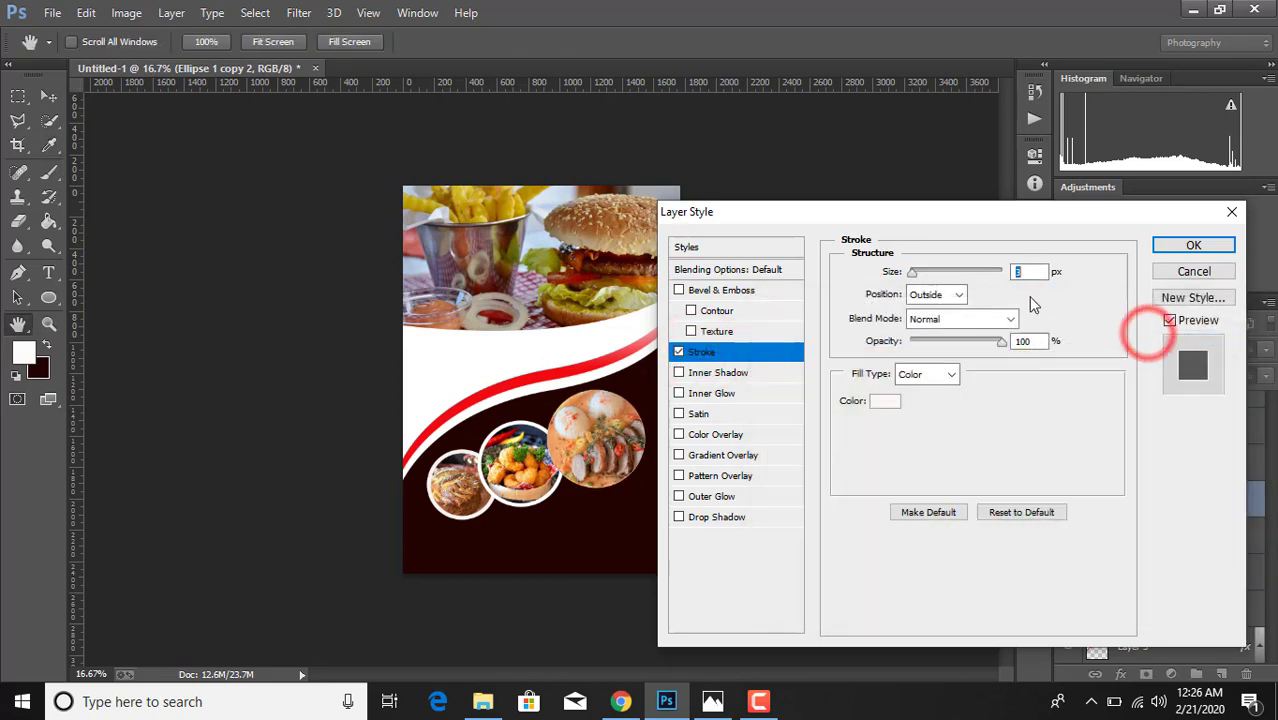
# Set the outside stroke of Ellipse 1 copy 2 to 25 px and apply the layer style
pyautogui.click(1028, 273)
pyautogui.write('2')
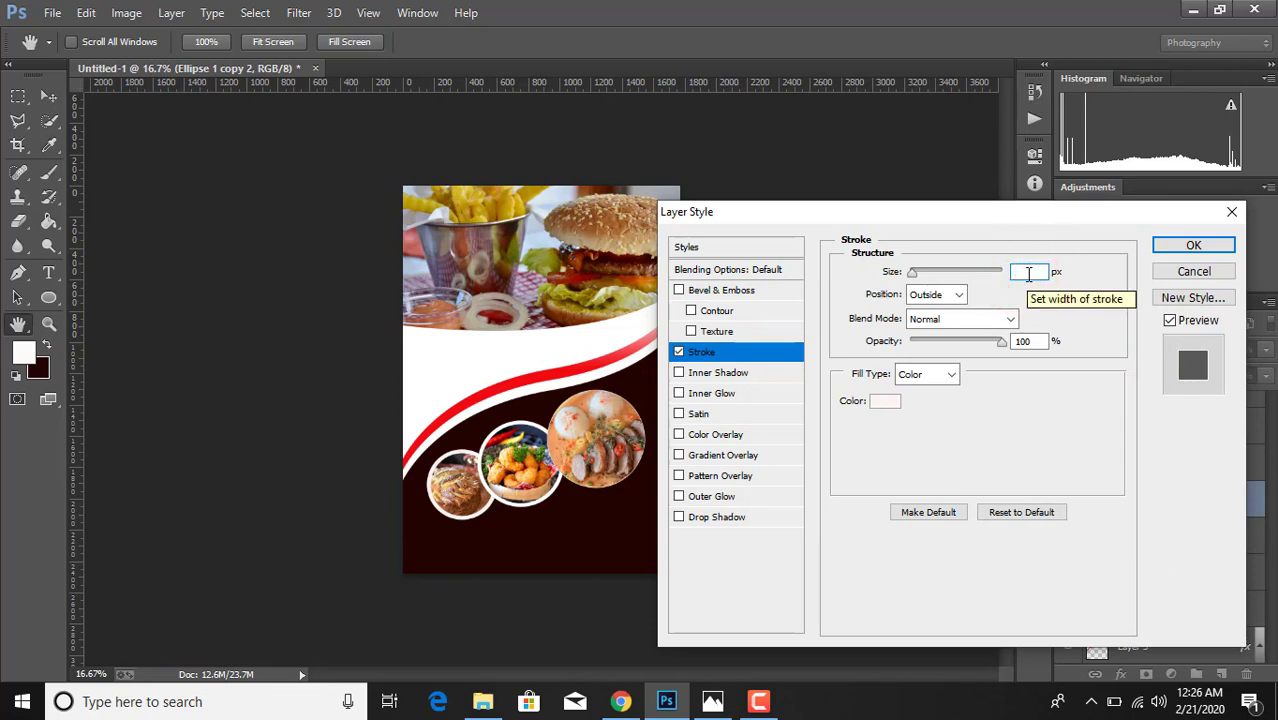
pyautogui.write('5')
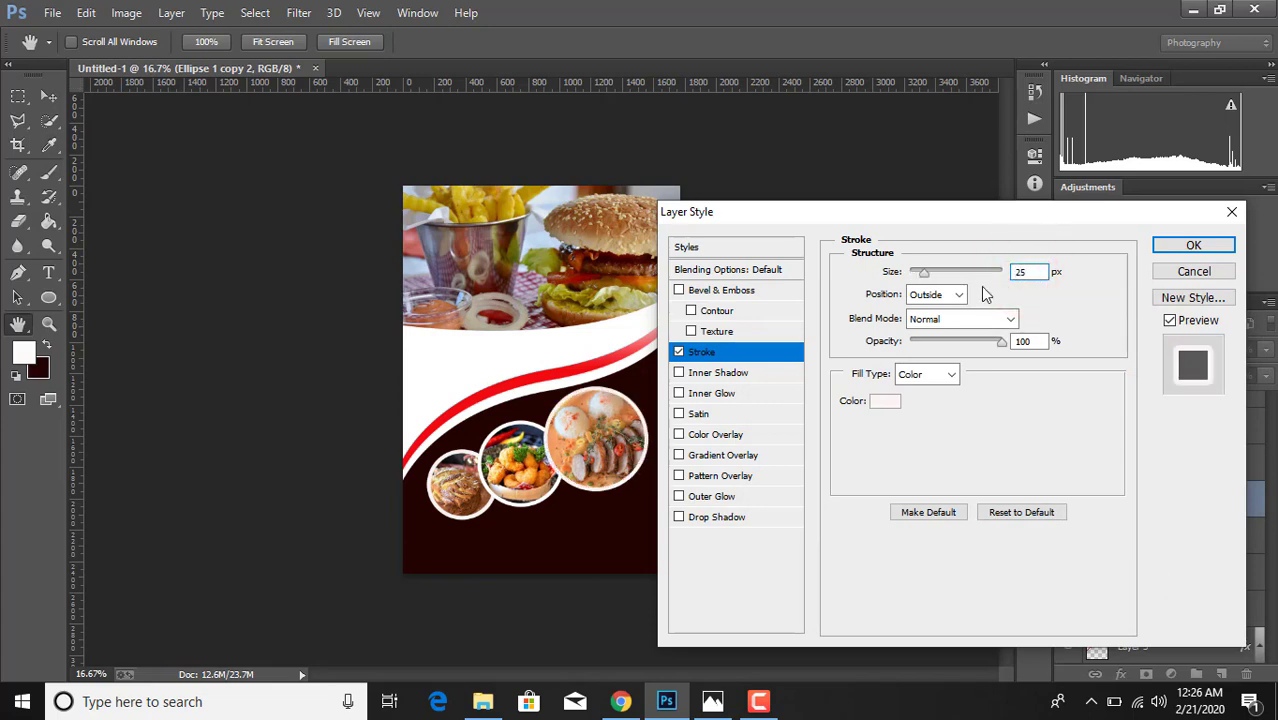
pyautogui.click(1182, 252)
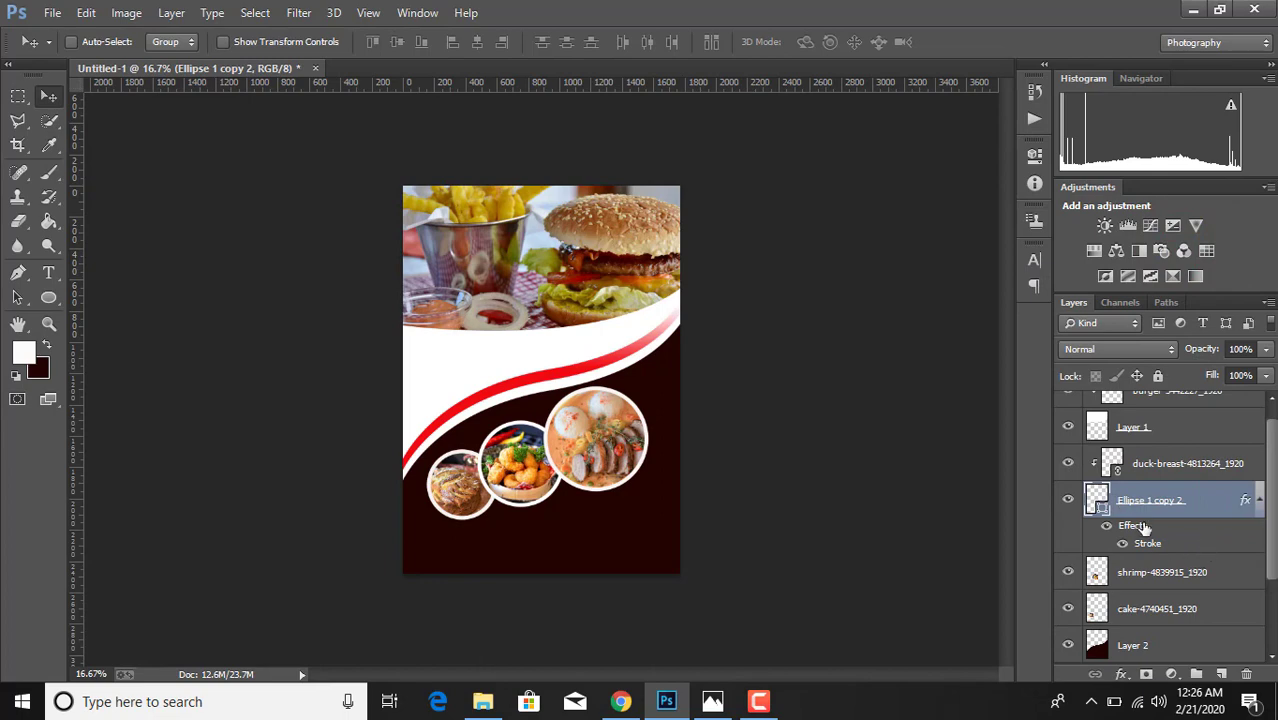
# Merge the clipped duck-breast photo with Ellipse 1 copy 2 into one layer
pyautogui.rightClick(1196, 511)
pyautogui.click(1196, 510)
pyautogui.click(1068, 572)
pyautogui.click(1068, 572)
pyautogui.keyDown('ctrl'); pyautogui.click(1166, 470); pyautogui.keyUp('ctrl')
pyautogui.rightClick(1161, 465)
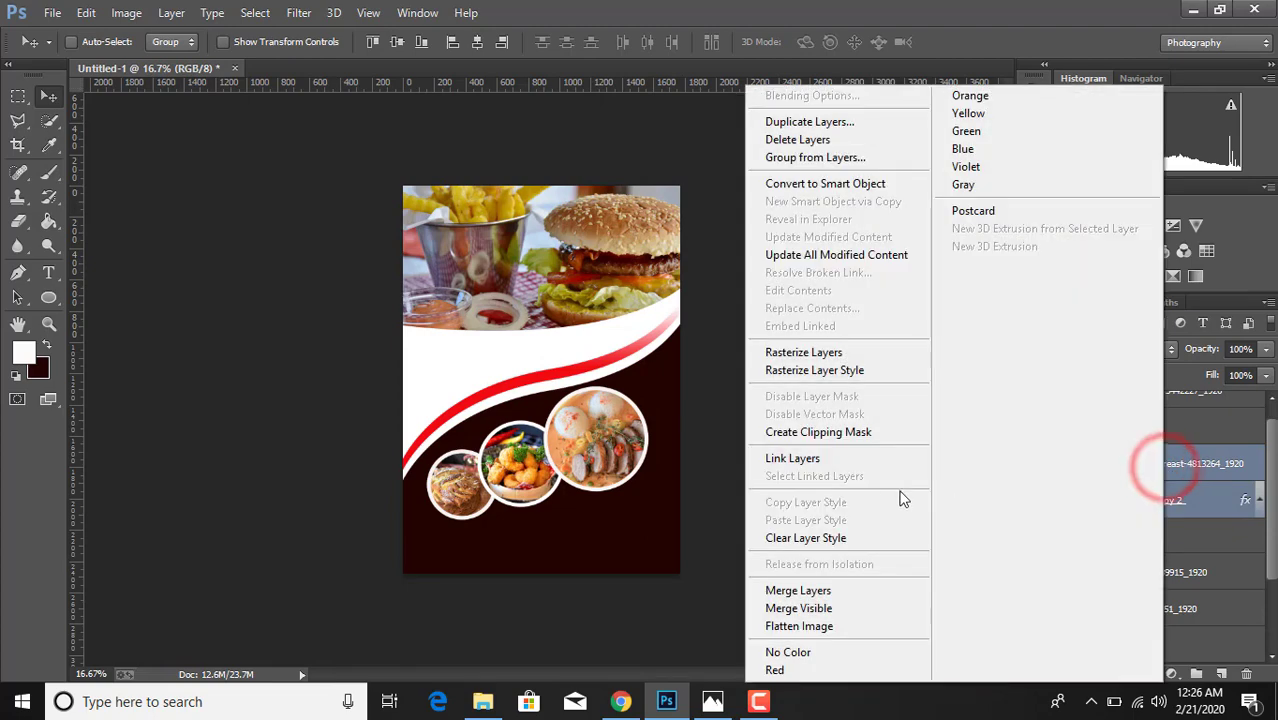
pyautogui.click(822, 591)
# Check the circle layers by toggling their visibility, and merge the duck-breast, shrimp and cake layers into one
pyautogui.click(1068, 463)
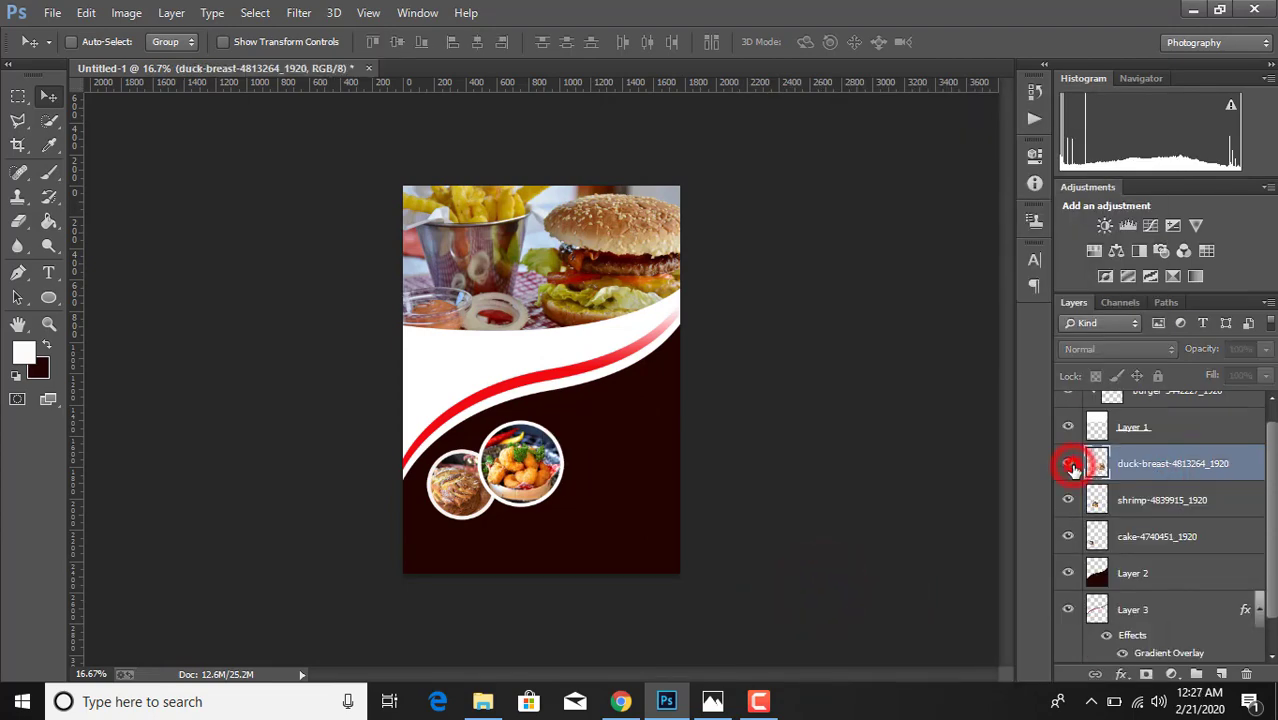
pyautogui.click(1068, 463)
pyautogui.click(1068, 501)
pyautogui.click(1068, 501)
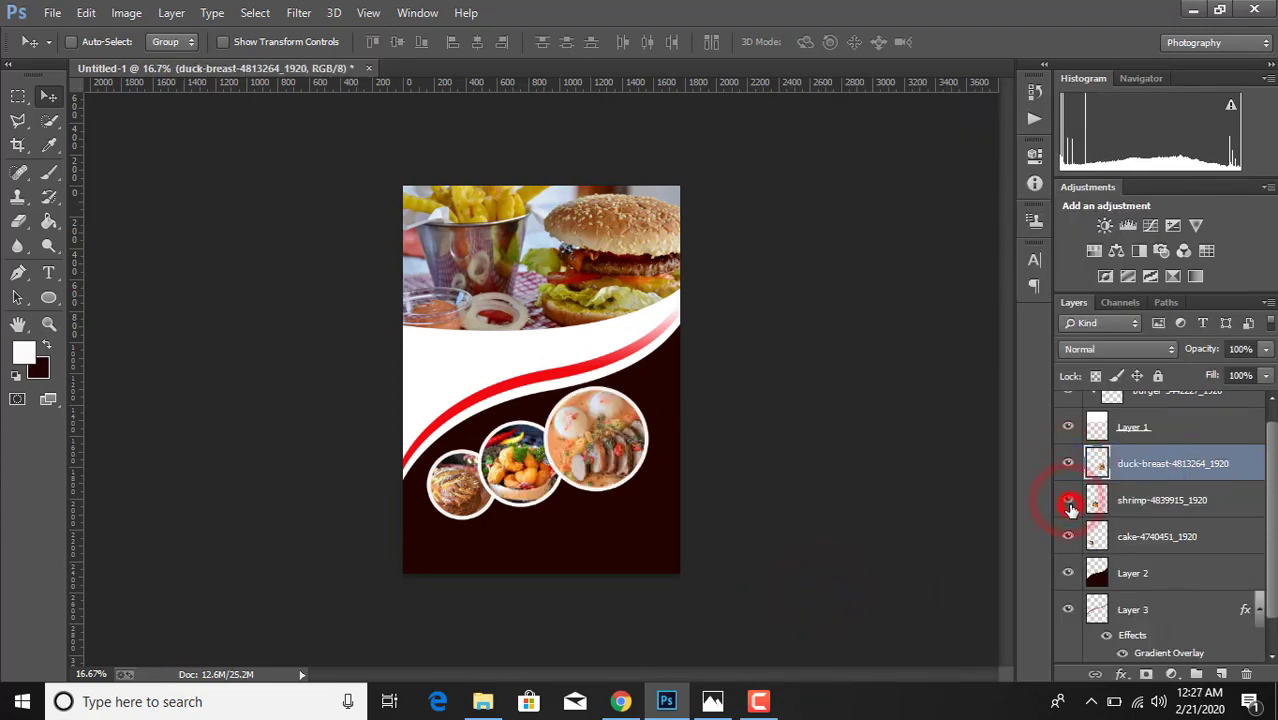
pyautogui.keyDown('ctrl'); pyautogui.click(1152, 501); pyautogui.keyUp('ctrl')
pyautogui.keyDown('ctrl'); pyautogui.click(1155, 536); pyautogui.keyUp('ctrl')
pyautogui.rightClick(1155, 534)
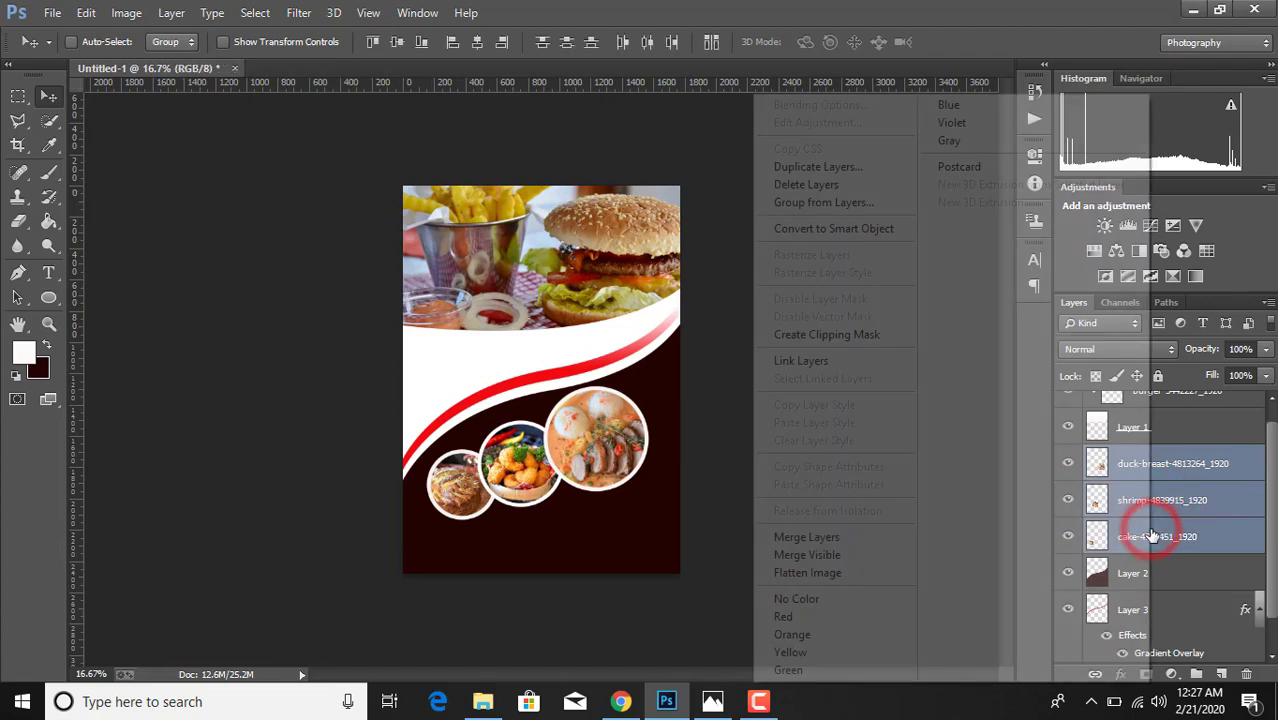
pyautogui.click(851, 537)
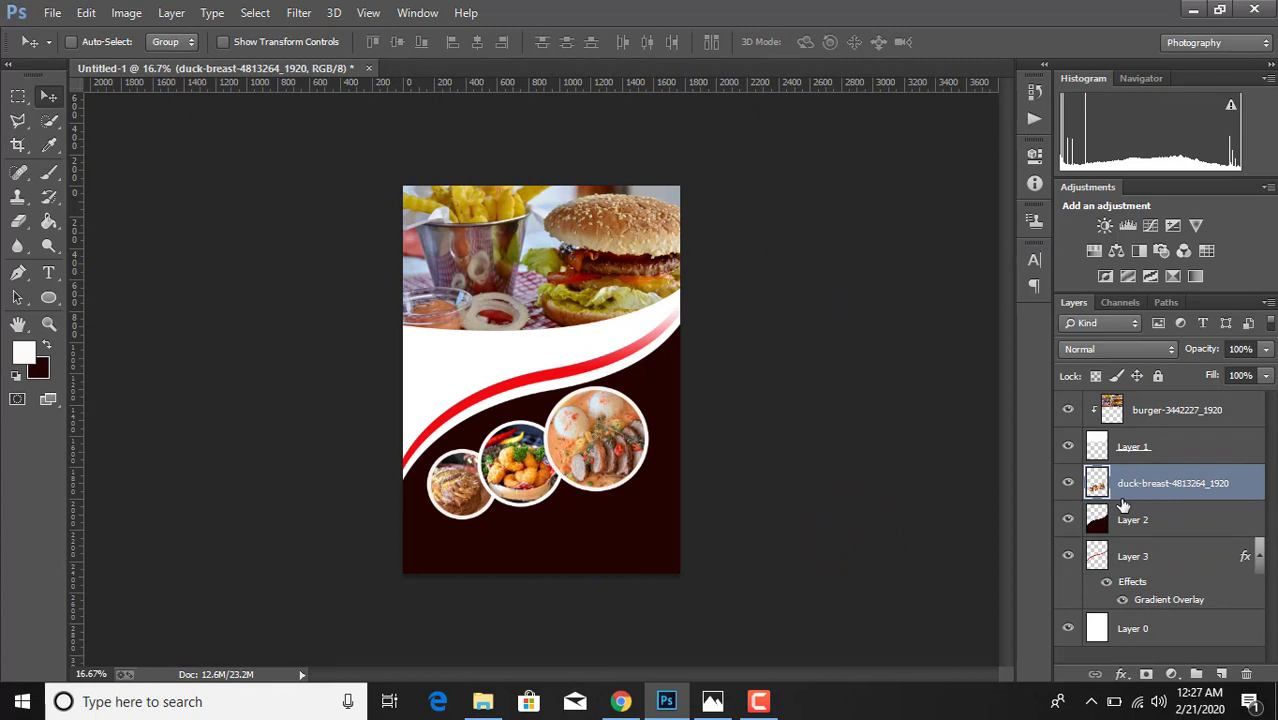
# Nudge the merged layer of three circular photos slightly to the right and upward
pyautogui.hotkey('shift', 'Right')
pyautogui.hotkey('shift', 'Right')
pyautogui.hotkey('shift', 'Up')
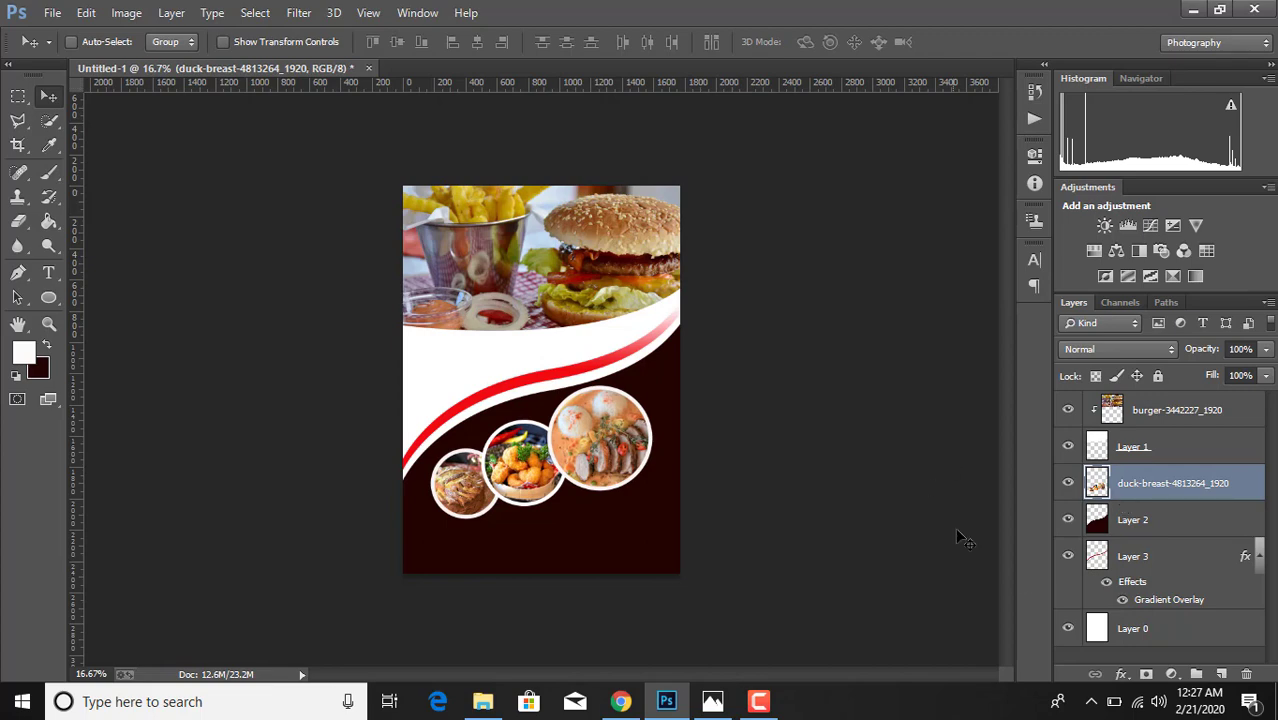
# Place websiteQRCode_noFrame as a linked image above Layer 2, scaled to 4.30% in the flyer's lower-left corner
pyautogui.click(1148, 523)
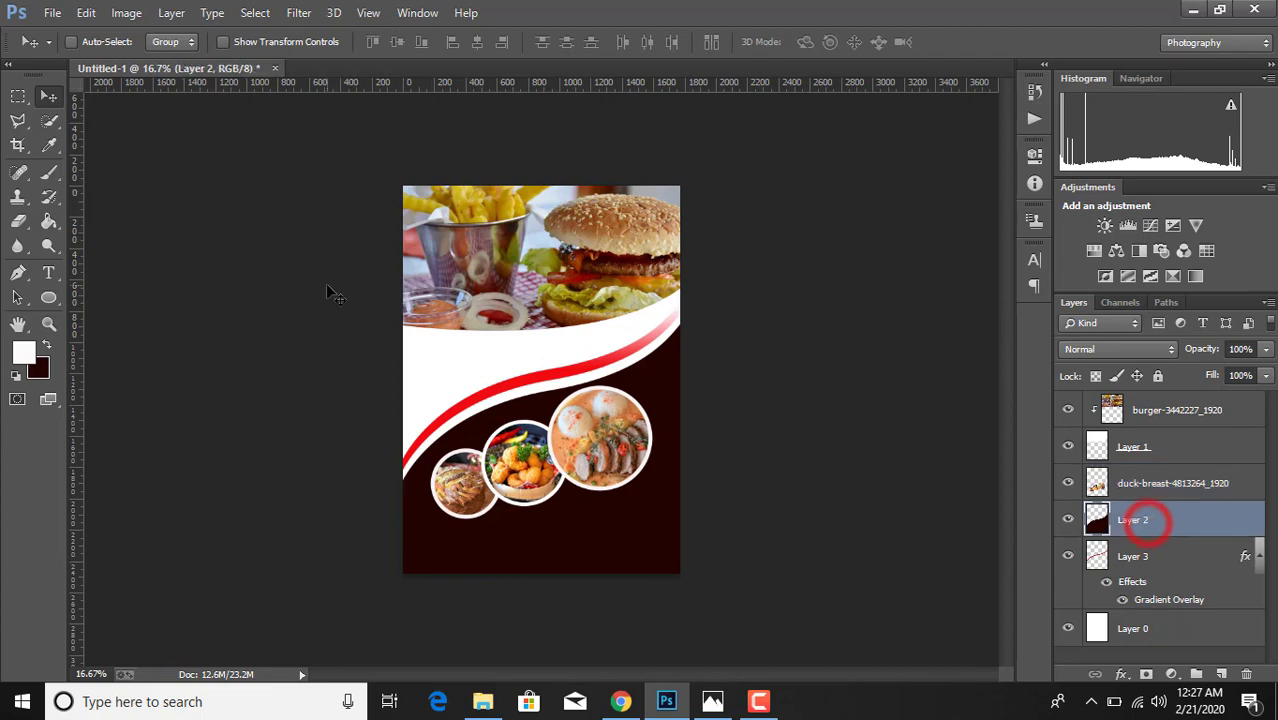
pyautogui.click(51, 13)
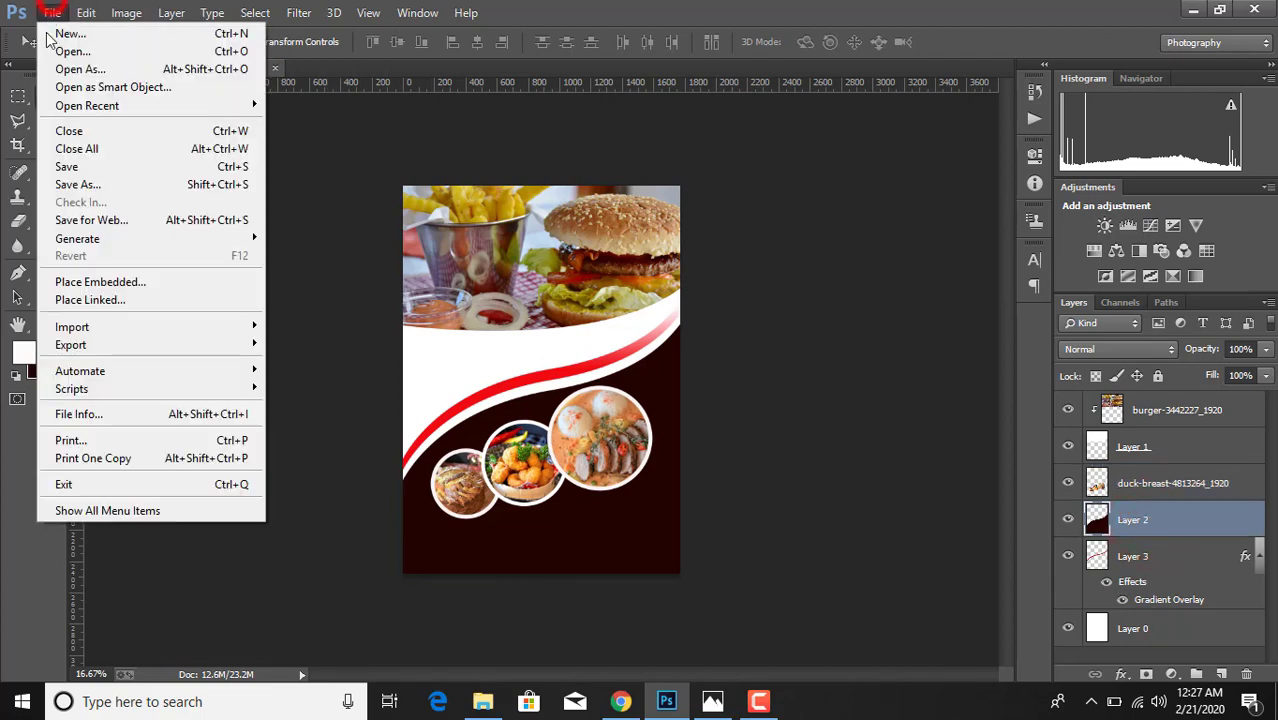
pyautogui.click(108, 302)
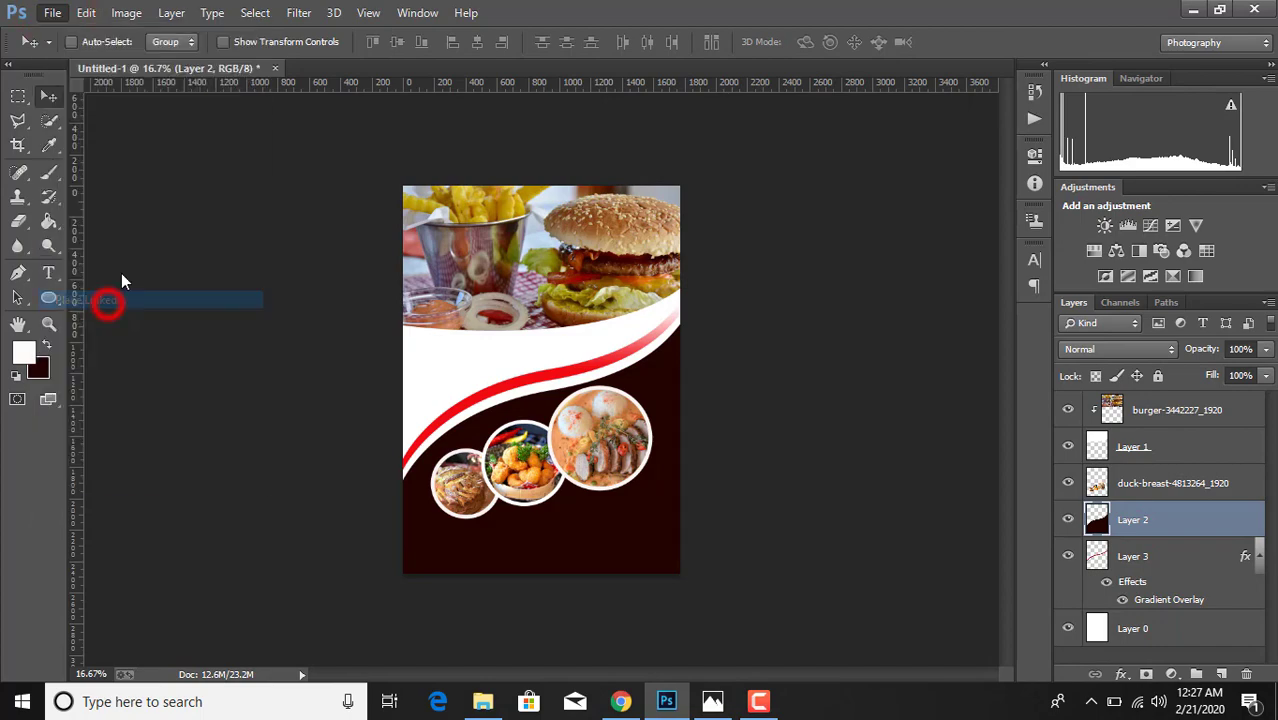
pyautogui.scroll(-3, 443, 272)
pyautogui.doubleClick(438, 290)
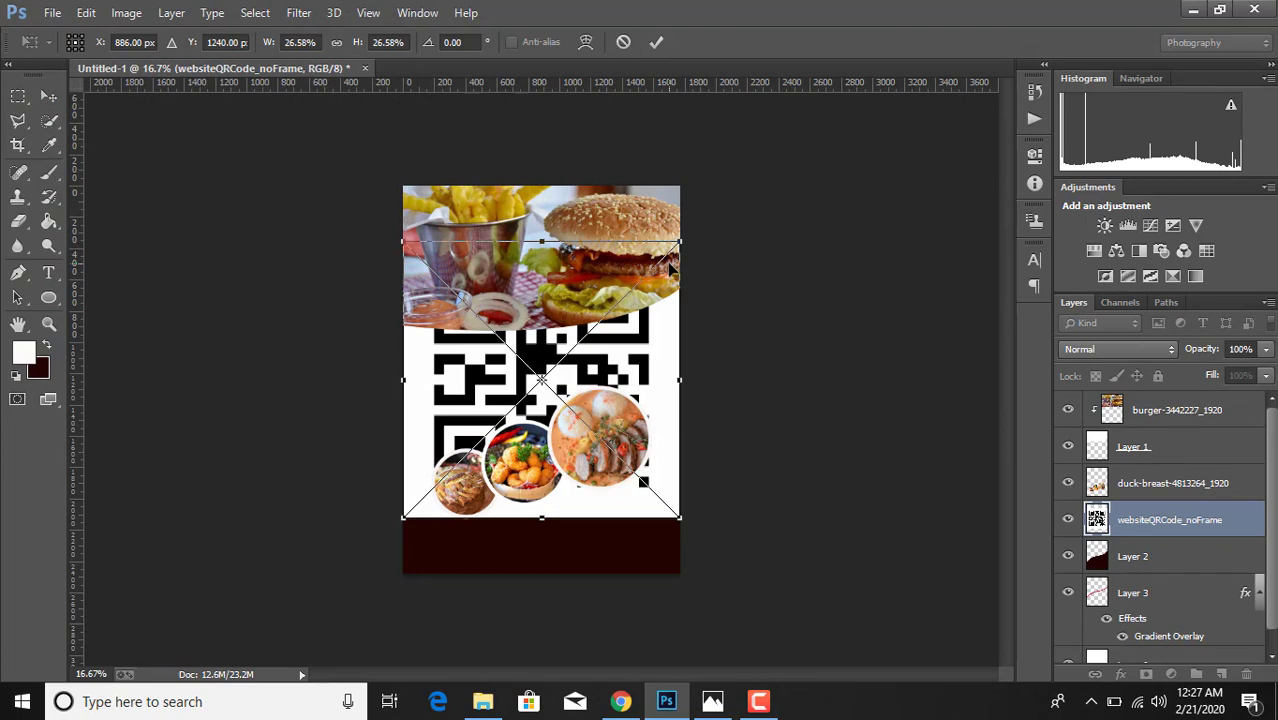
pyautogui.moveTo(678, 237); pyautogui.dragTo(432, 545)
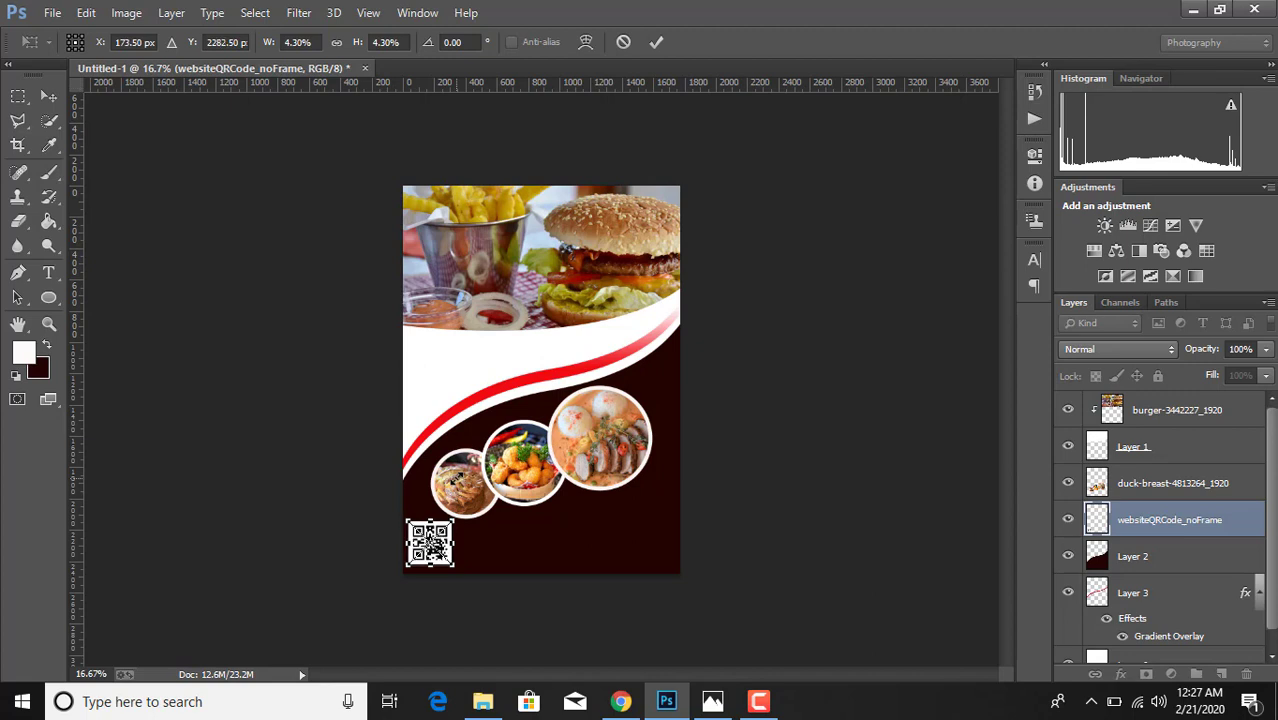
pyautogui.click(660, 44)
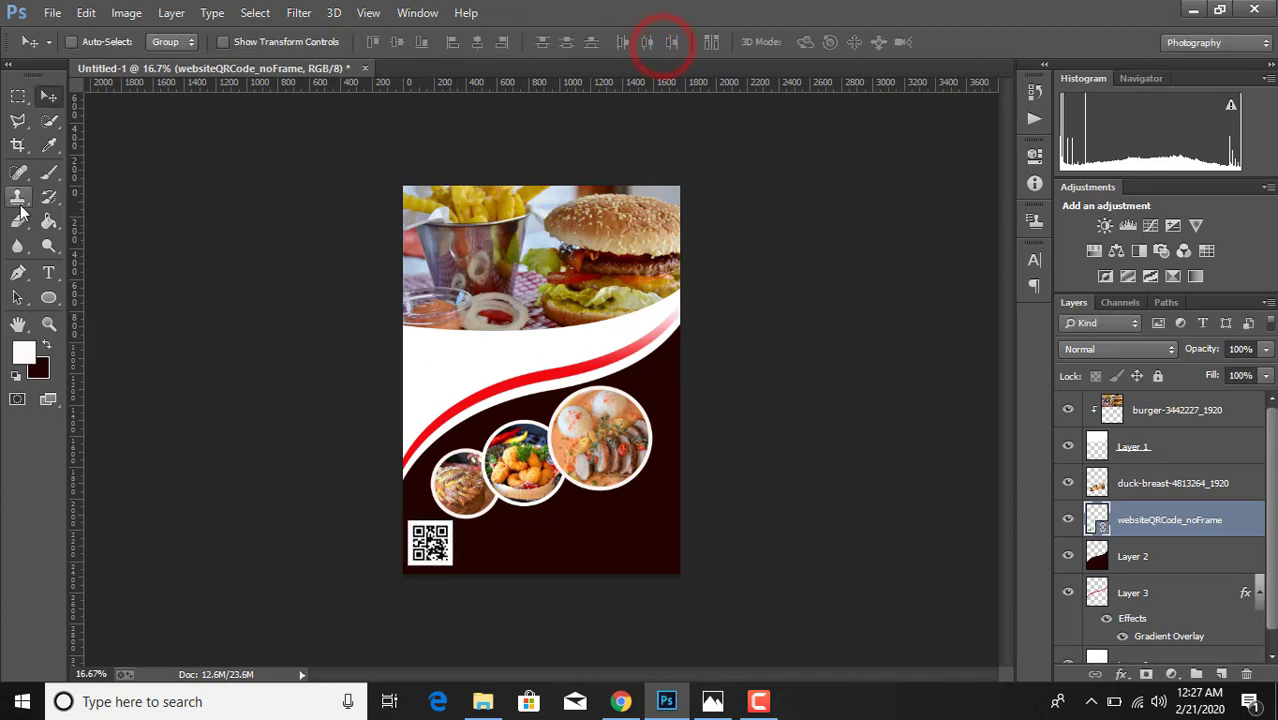
# Add the business address on three lines beside the QR code in white 14 pt Segoe UI Regular
pyautogui.click(48, 272)
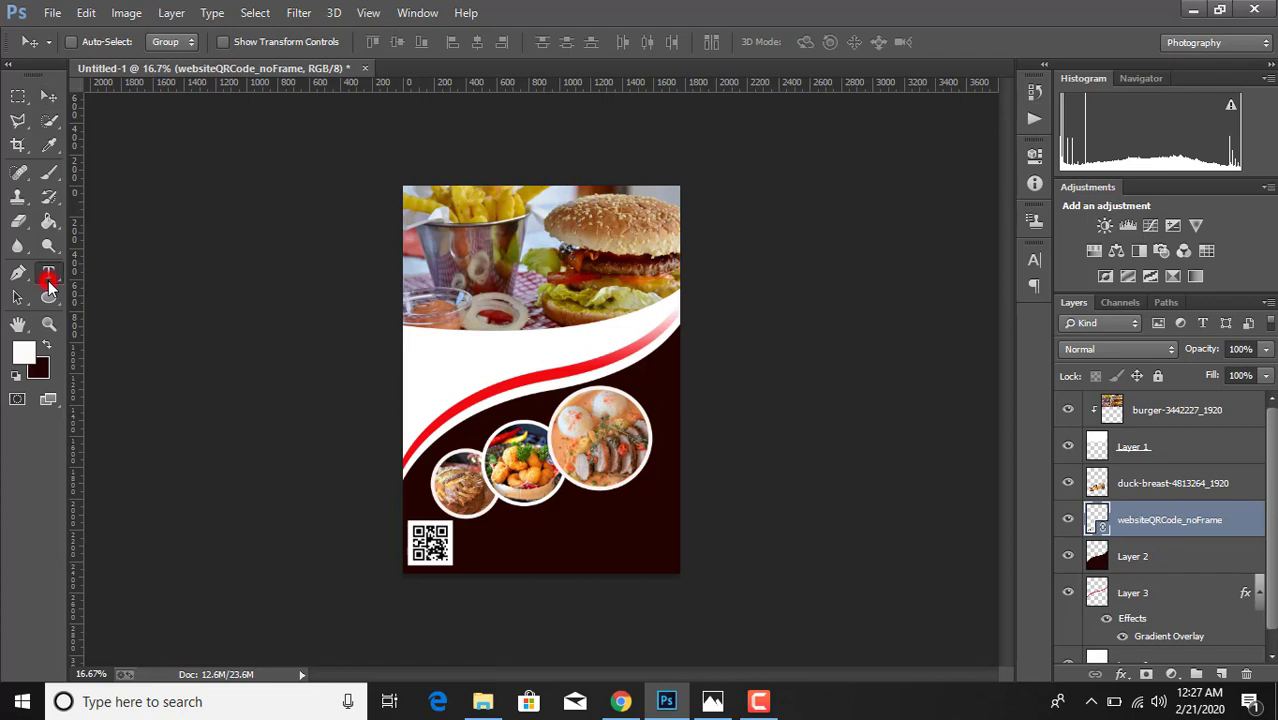
pyautogui.click(203, 42)
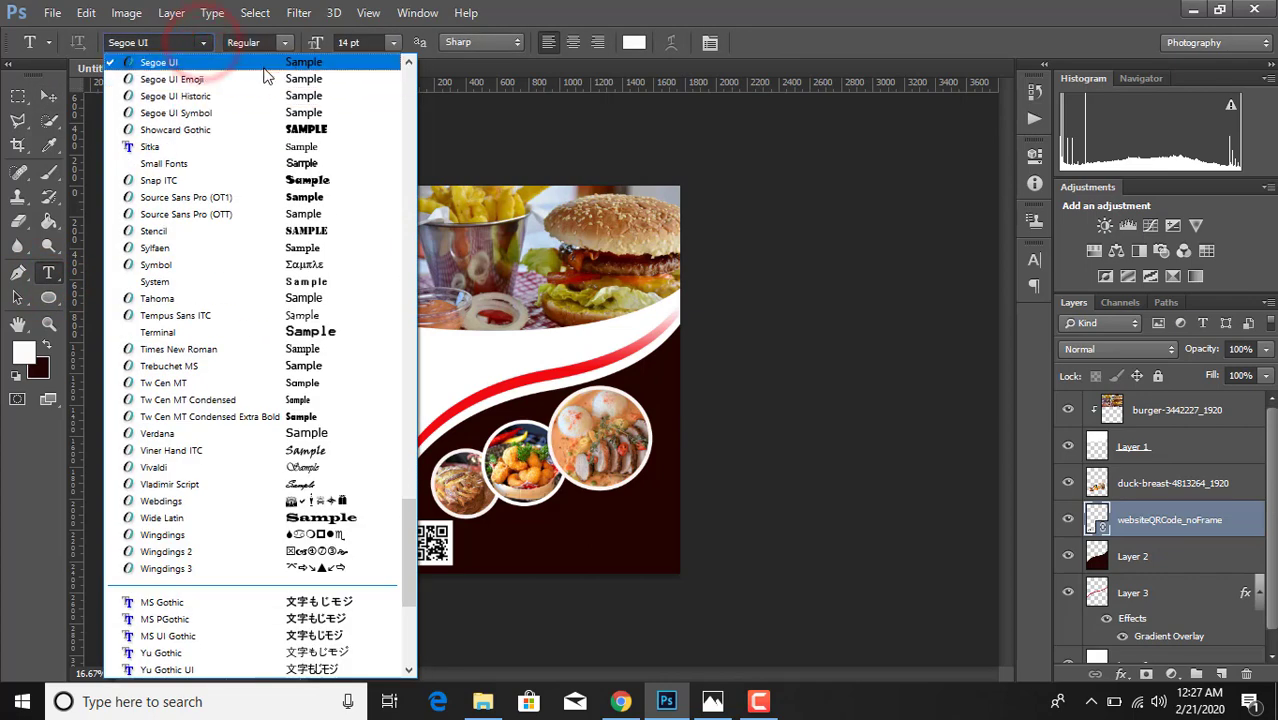
pyautogui.click(267, 70)
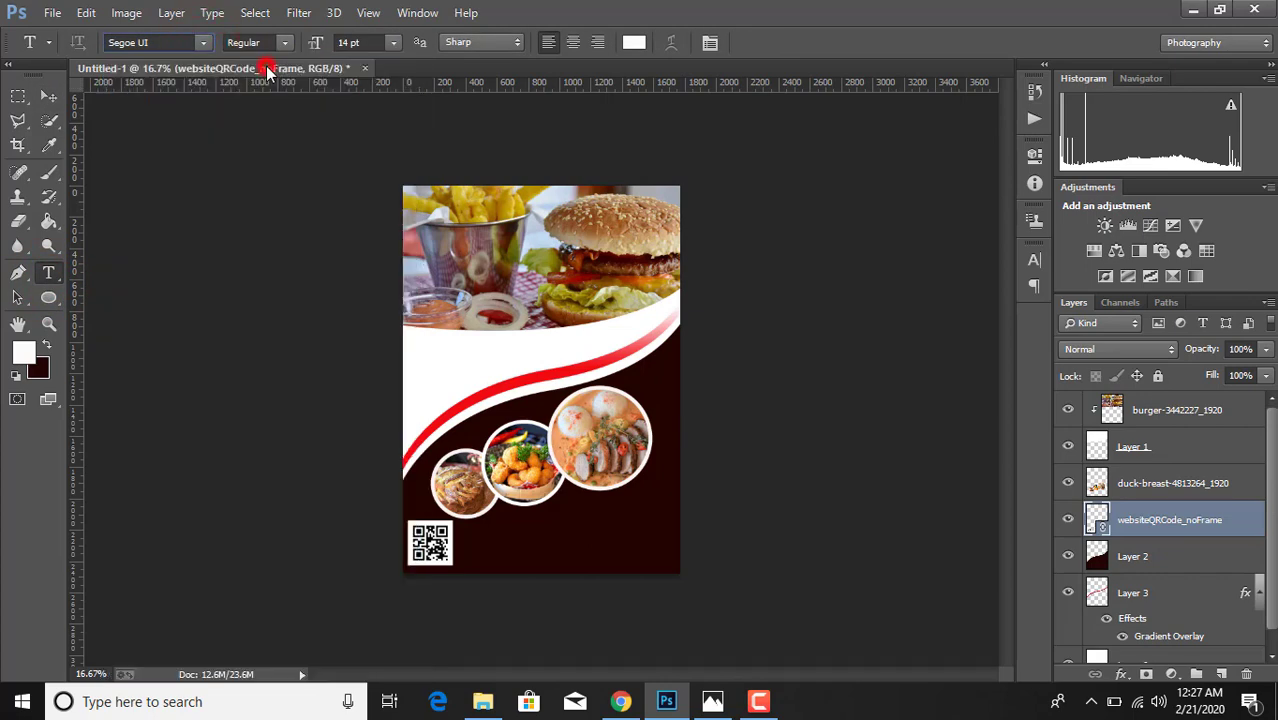
pyautogui.click(459, 540)
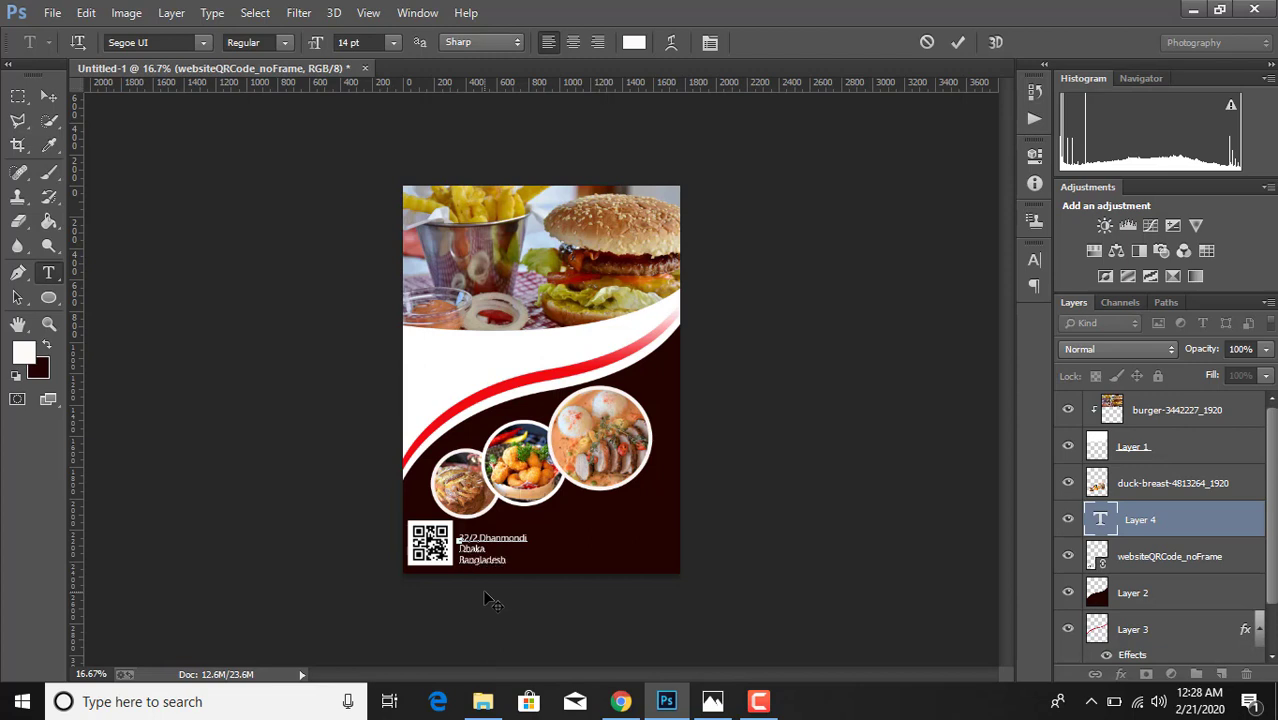
pyautogui.click(958, 42)
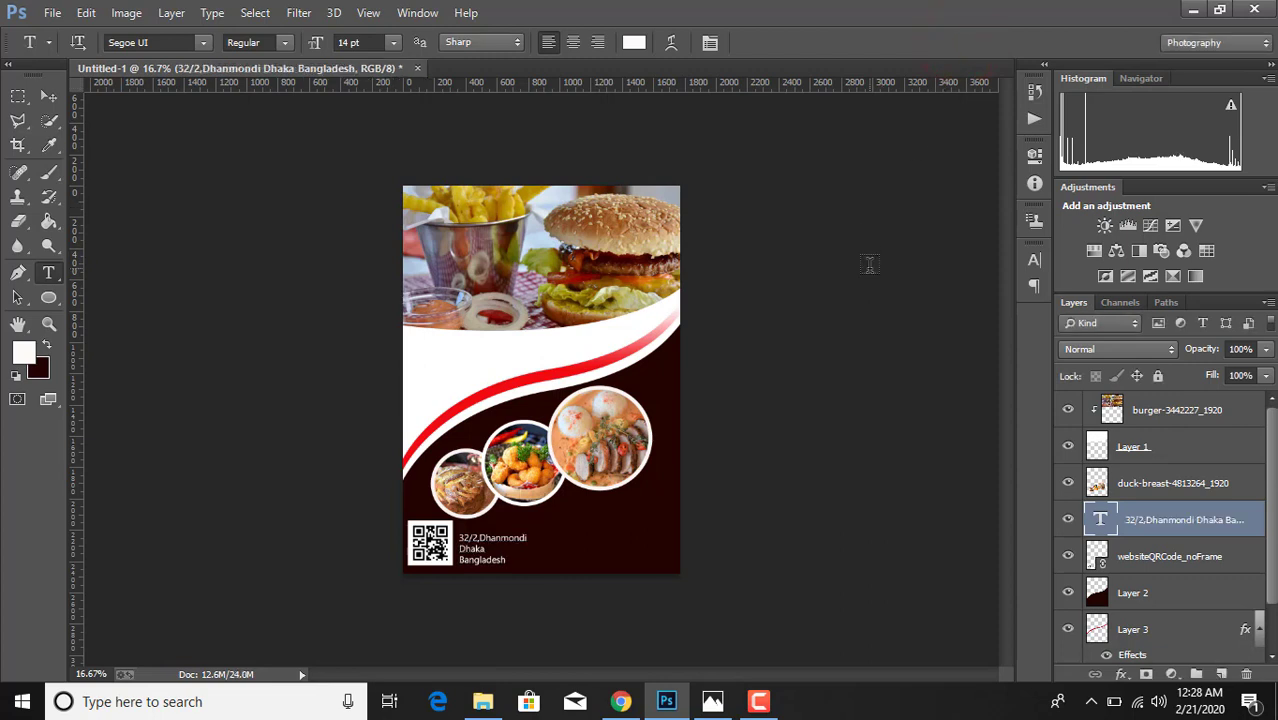
# Nudge the address text up and slightly left beside the QR code, and scale it down to about 10.73 pt
pyautogui.hotkey('ctrl', 't')
pyautogui.hotkey('shift', 'Up')
pyautogui.hotkey('shift', 'Up')
pyautogui.hotkey('shift', 'Up')
pyautogui.hotkey('shift', 'Up')
pyautogui.hotkey('shift', 'Up')
pyautogui.hotkey('shift', 'Up')
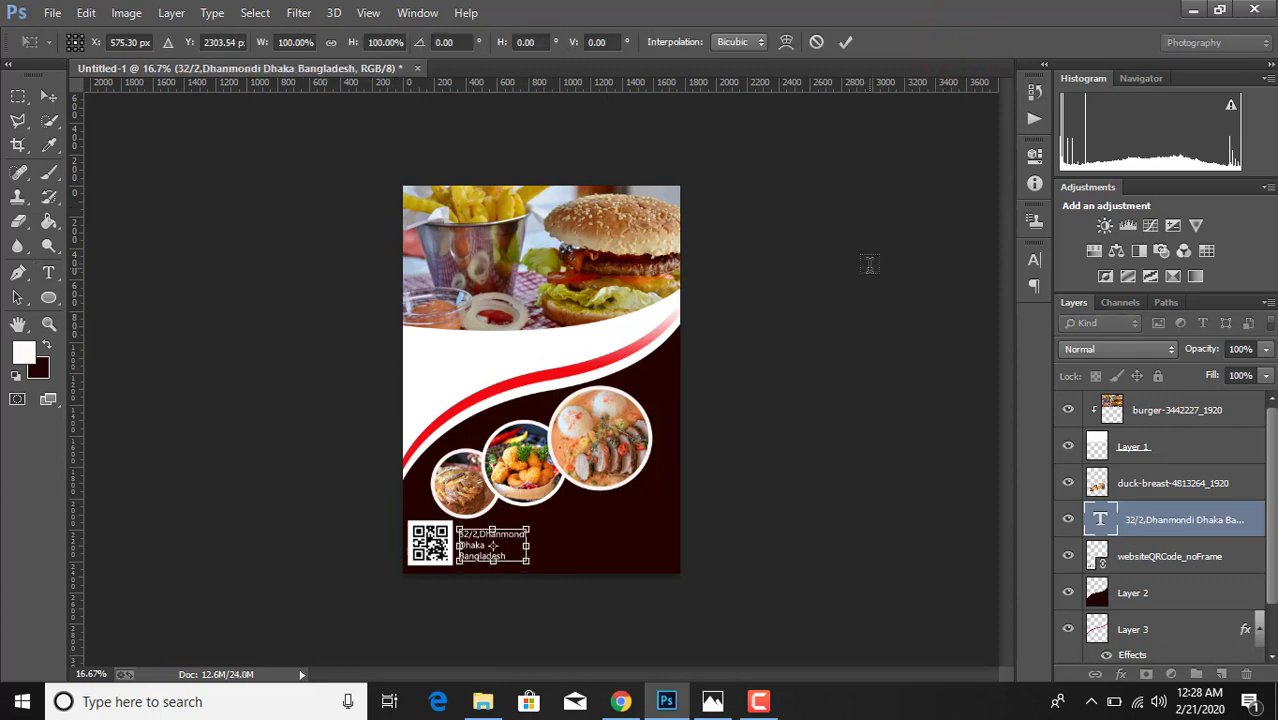
pyautogui.press('Left')
pyautogui.press('Left')
pyautogui.press('Left')
pyautogui.press('Left')
pyautogui.press('Left')
pyautogui.press('Left')
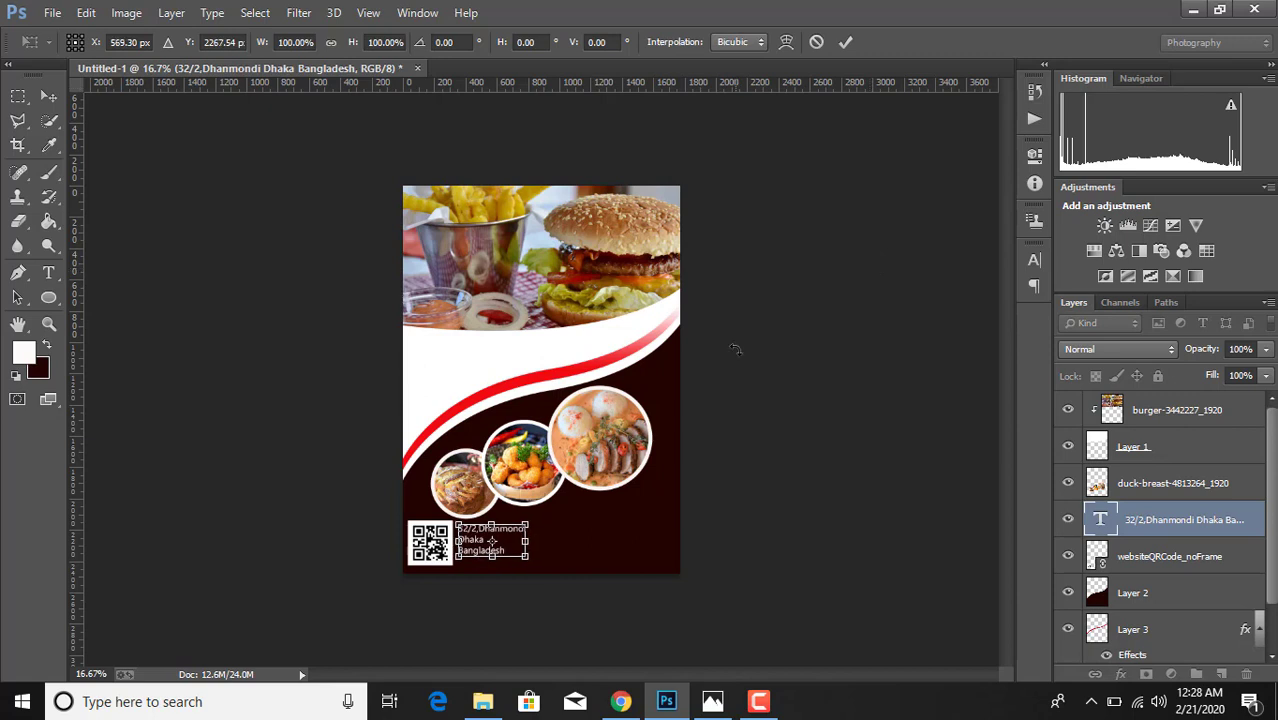
pyautogui.moveTo(530, 524); pyautogui.dragTo(484, 538)
pyautogui.click(845, 42)
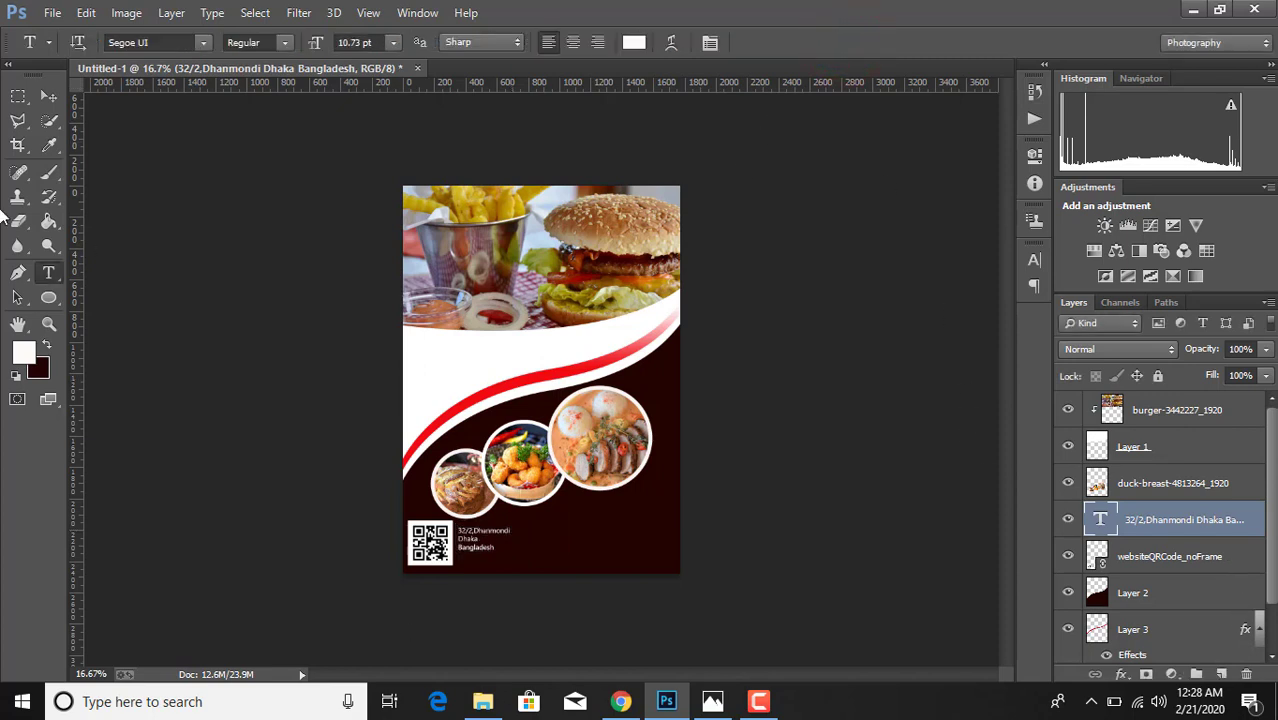
pyautogui.click(50, 96)
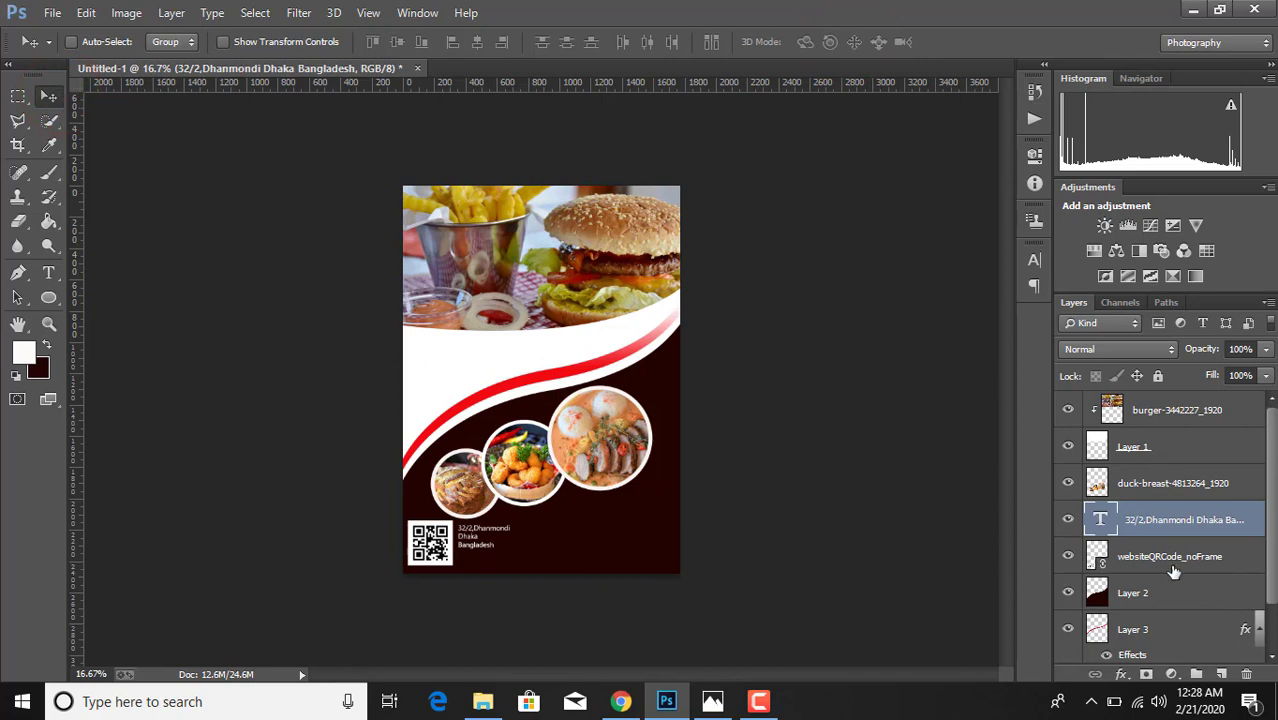
# Draw a white rounded rectangle about 325 × 162 px with a 10 px radius above Layer 2, at the flyer's right edge below the wave
pyautogui.click(1152, 598)
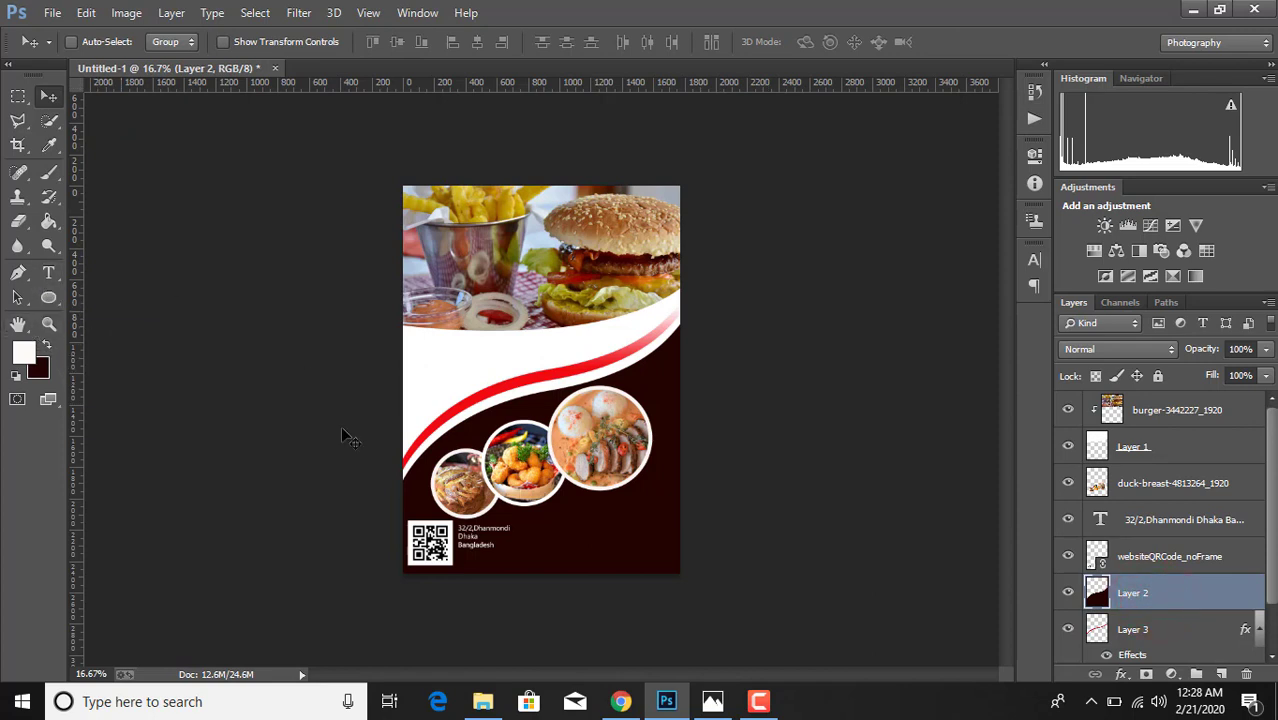
pyautogui.click(49, 298)
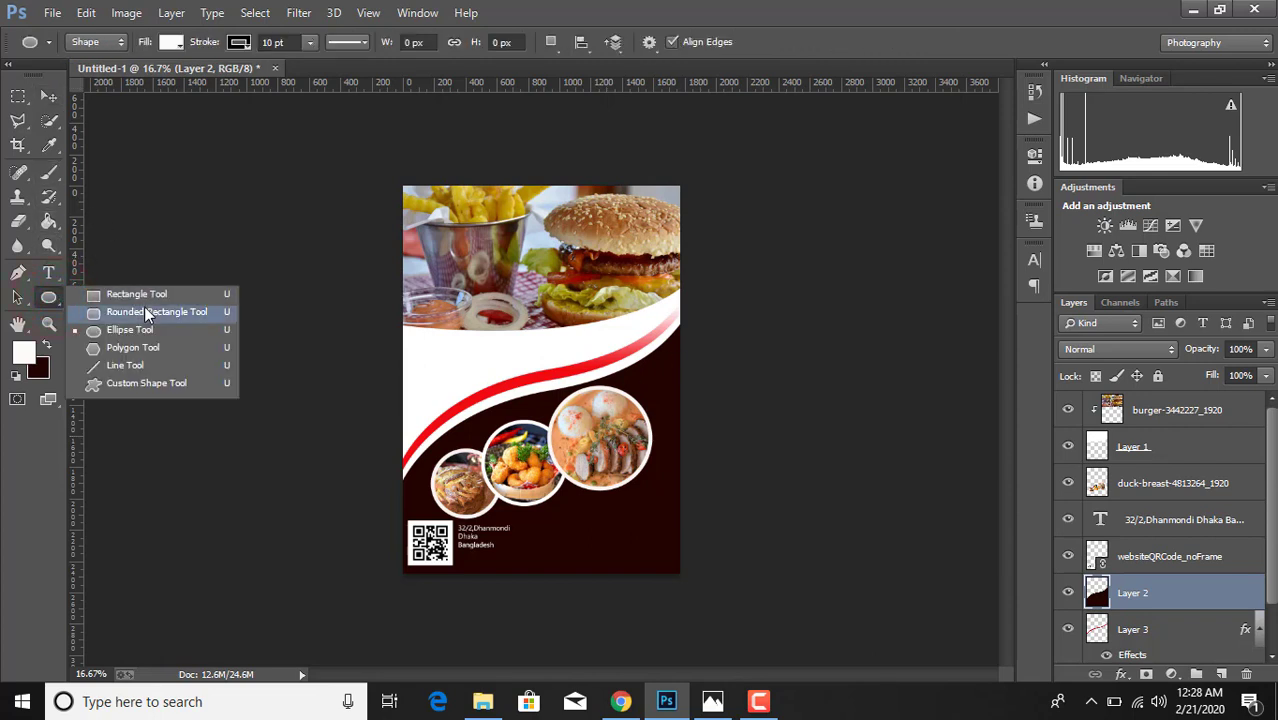
pyautogui.click(144, 306)
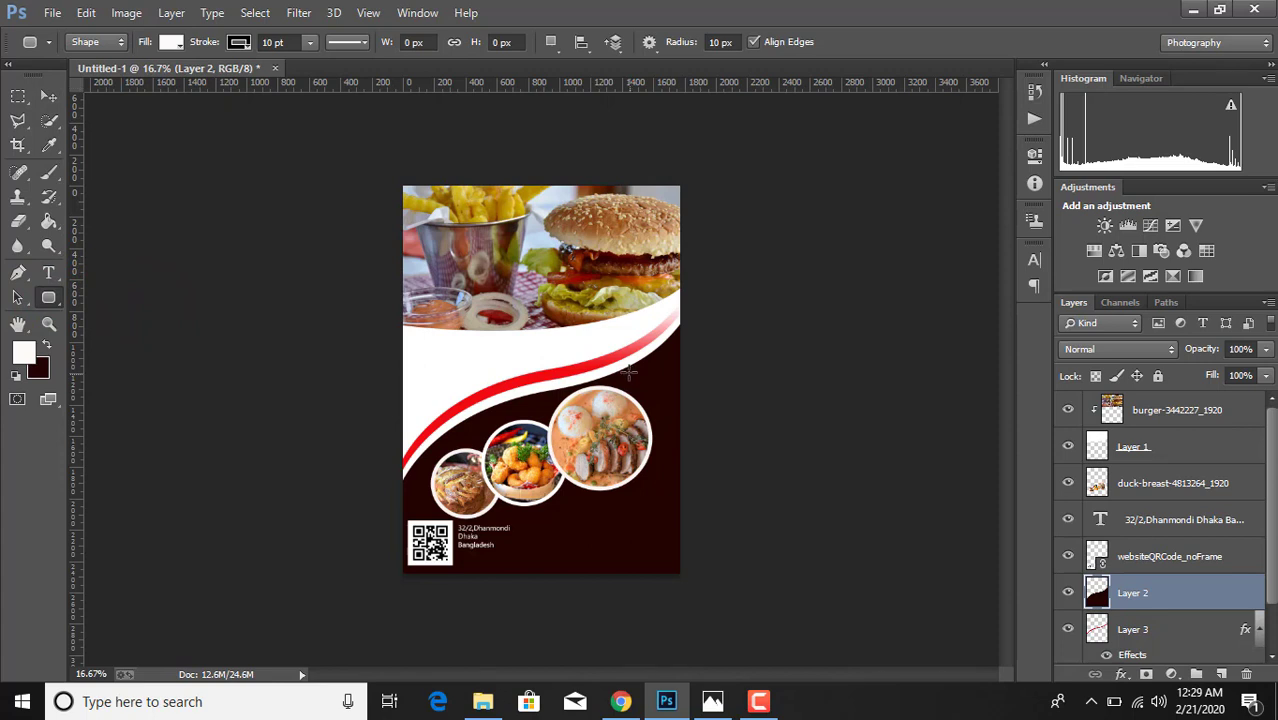
pyautogui.moveTo(628, 372); pyautogui.dragTo(679, 397)
pyautogui.click(980, 144)
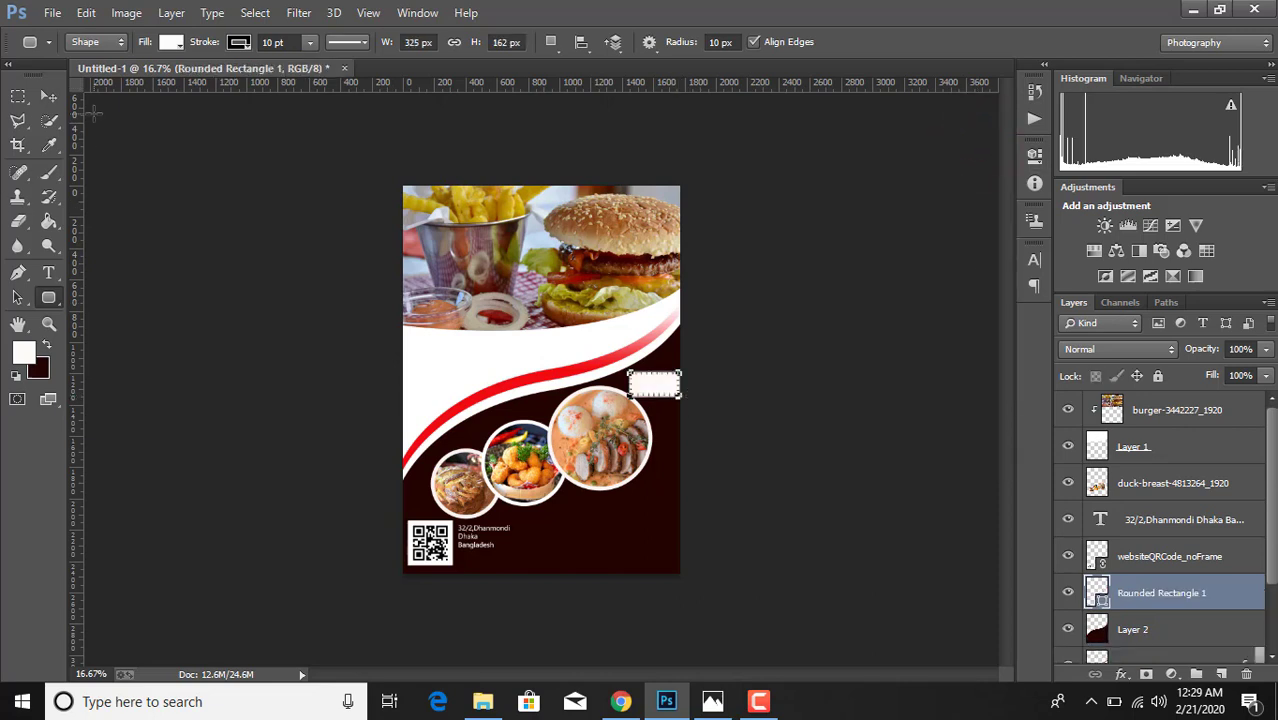
# Nudge Rounded Rectangle 1 slightly upward and to the right, against the flyer's right edge
pyautogui.click(48, 95)
pyautogui.hotkey('shift', 'Up')
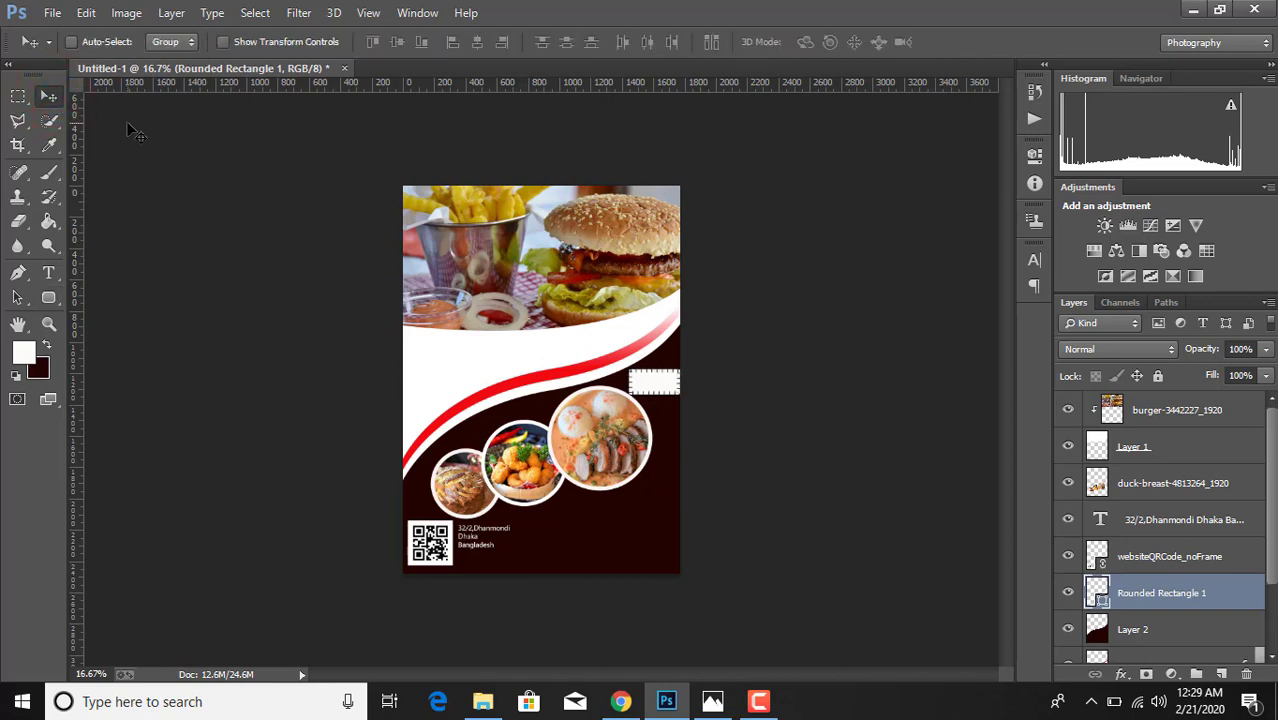
pyautogui.hotkey('shift', 'Right')
pyautogui.hotkey('shift', 'Right')
pyautogui.hotkey('shift', 'Up')
pyautogui.hotkey('shift', 'Up')
# Enable a linear gradient overlay on Rounded Rectangle 1 and open its gradient for editing
pyautogui.hotkey('ctrl', '+')
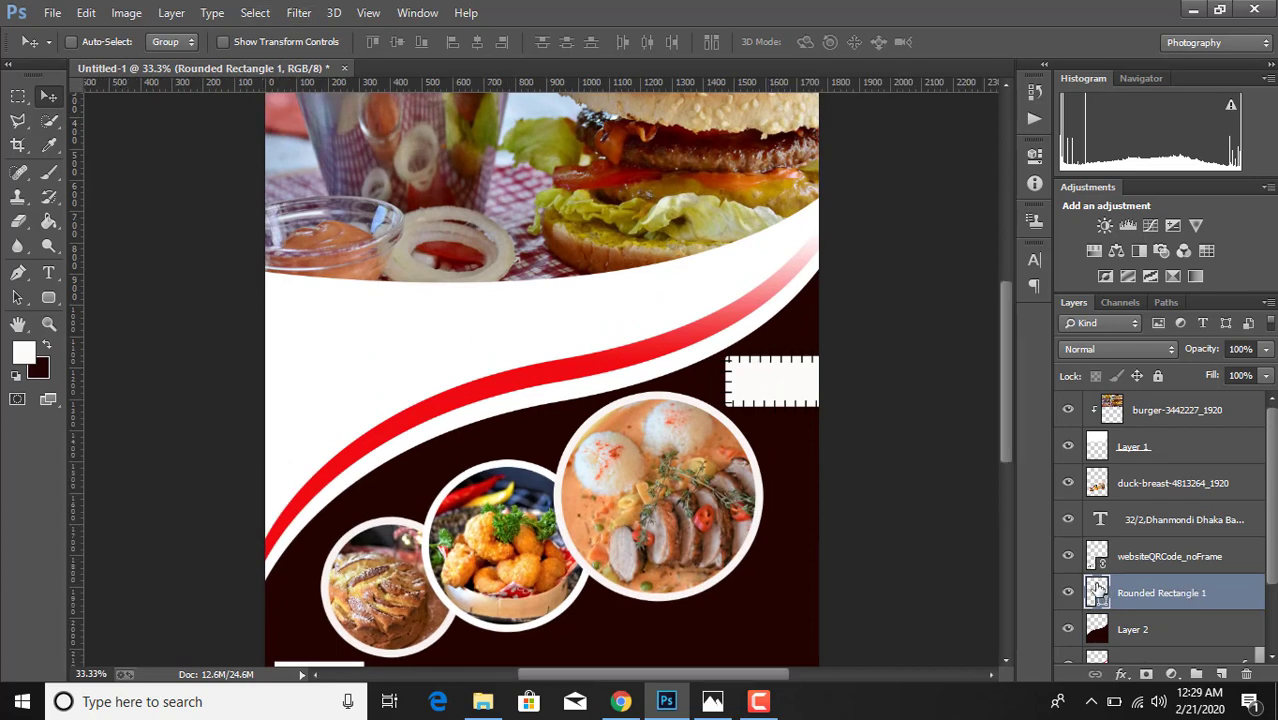
pyautogui.click(1122, 674)
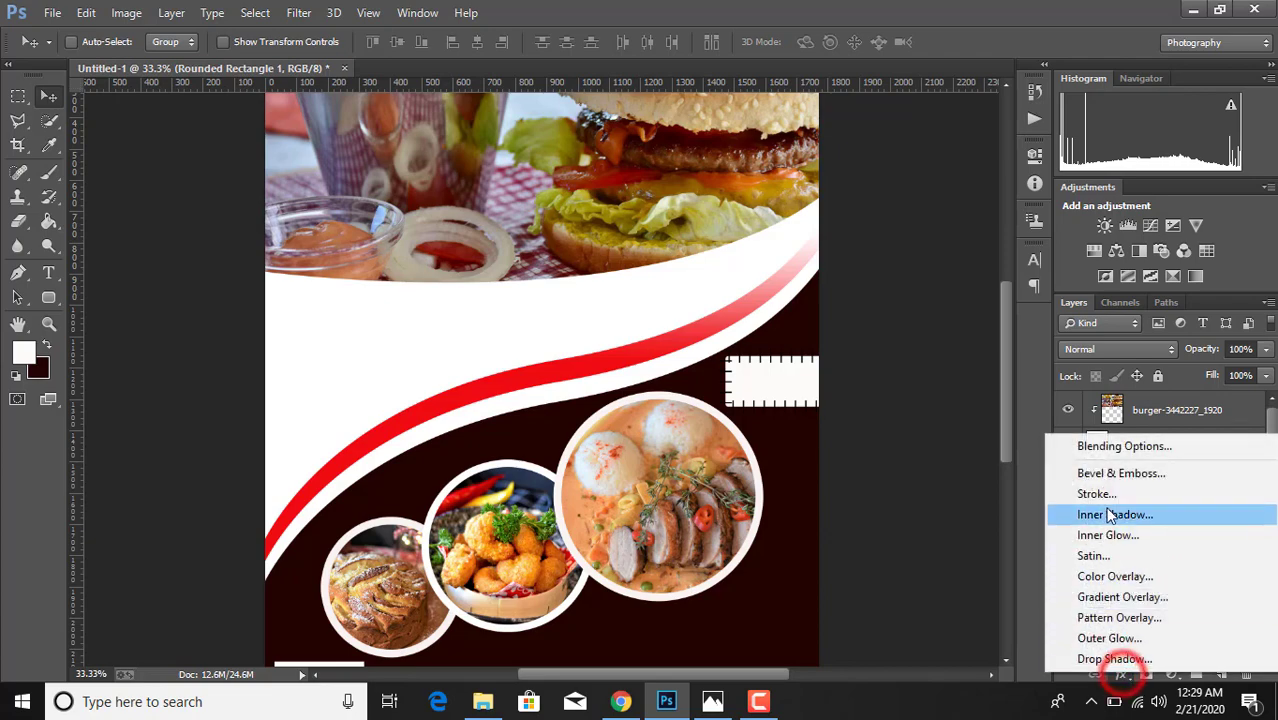
pyautogui.click(1105, 446)
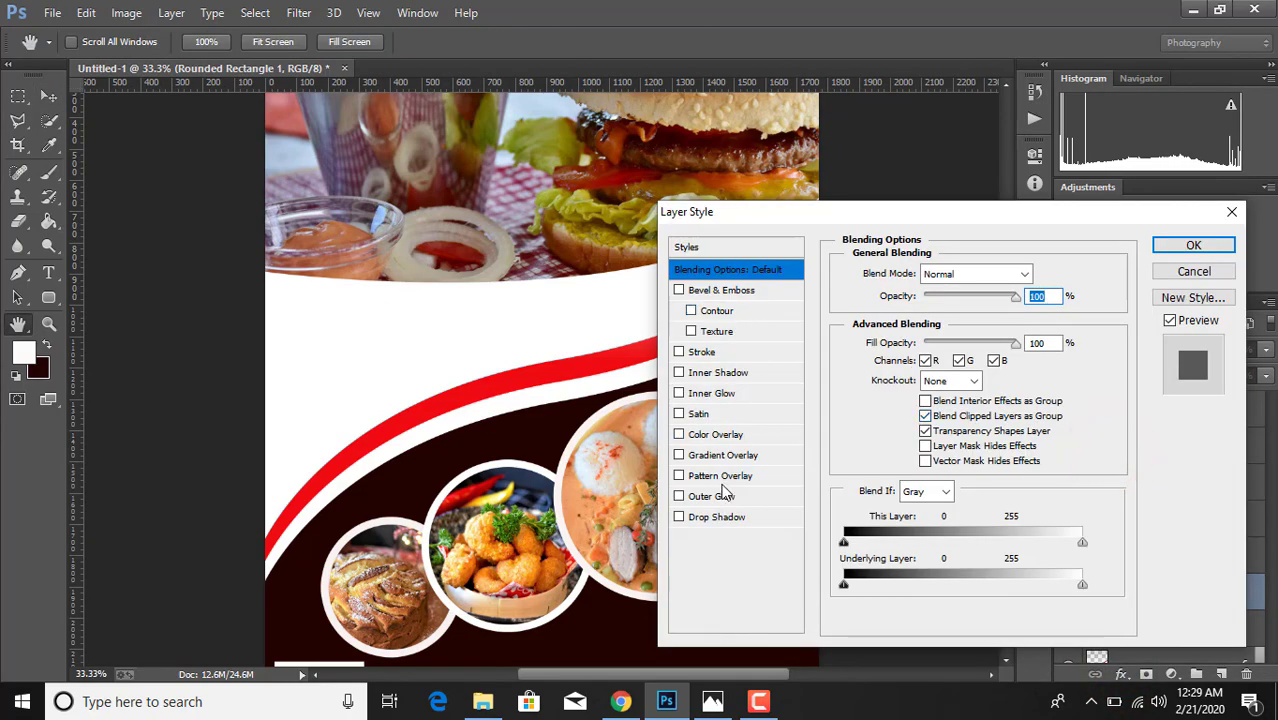
pyautogui.click(705, 456)
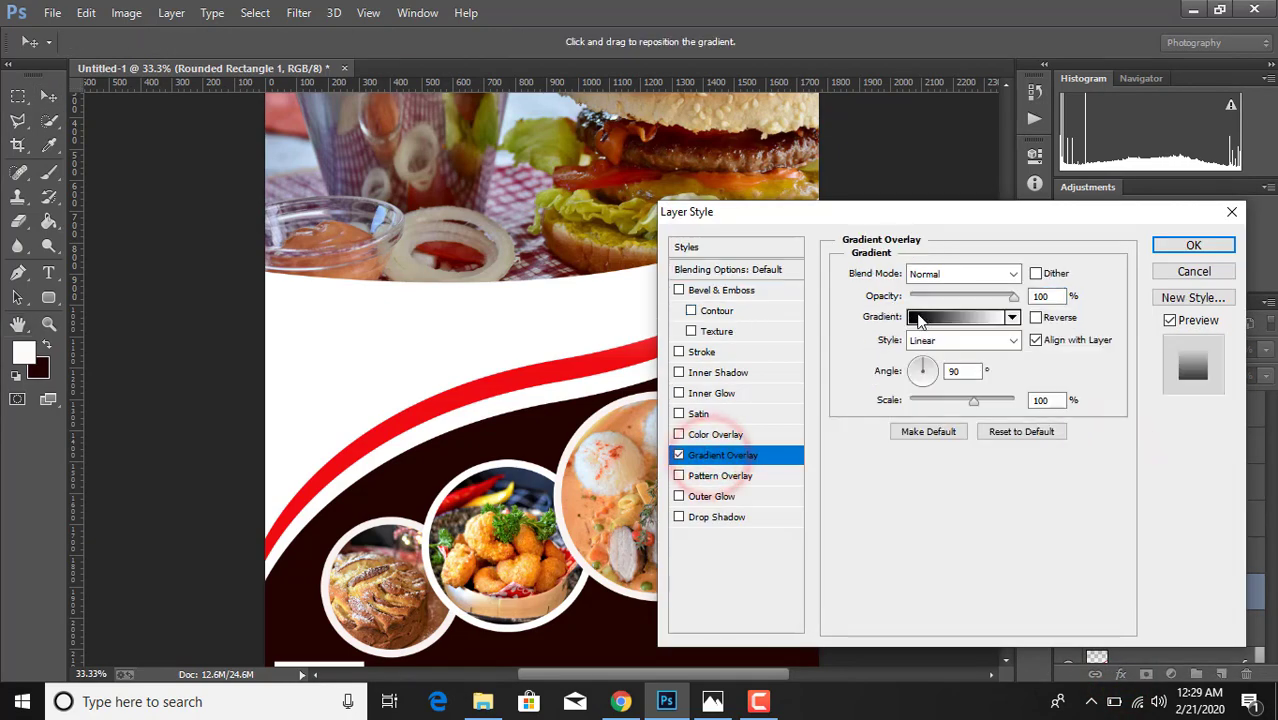
pyautogui.moveTo(930, 230); pyautogui.dragTo(405, 98)
pyautogui.click(392, 188)
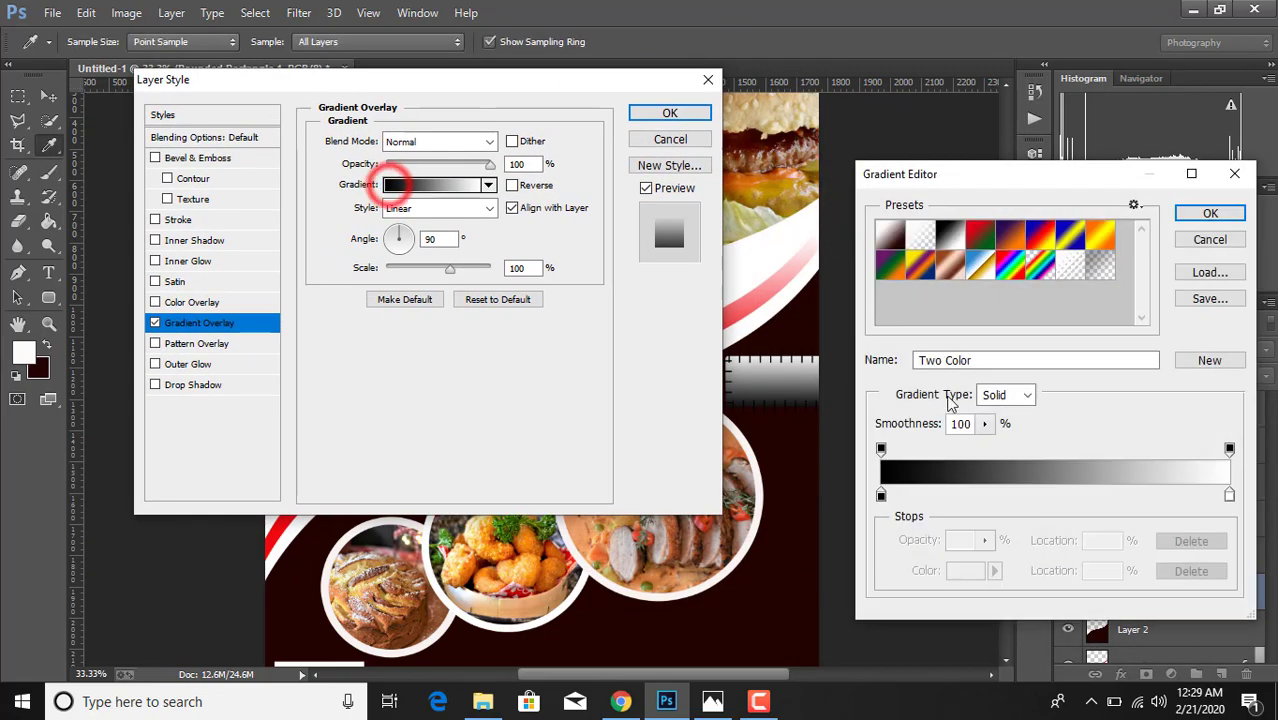
# Set the gradient's starting colour stop at 0% to the yellow f9bc02
pyautogui.click(881, 495)
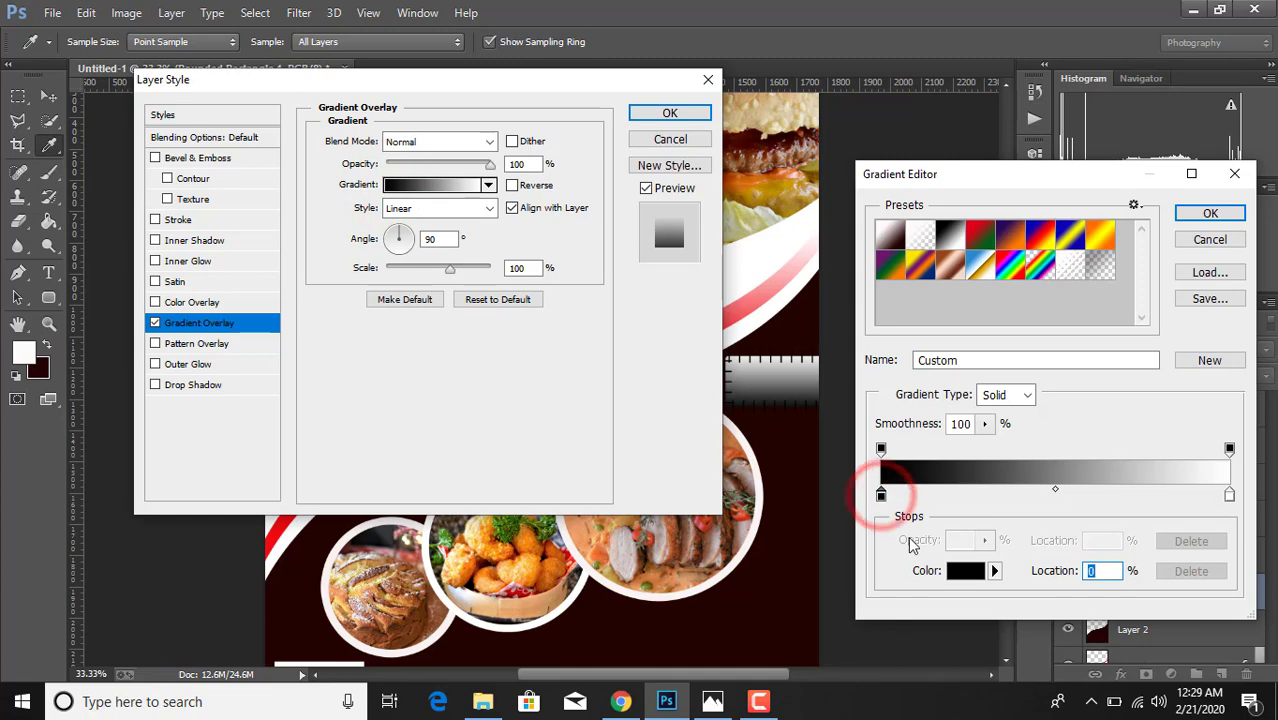
pyautogui.click(490, 208)
pyautogui.click(964, 571)
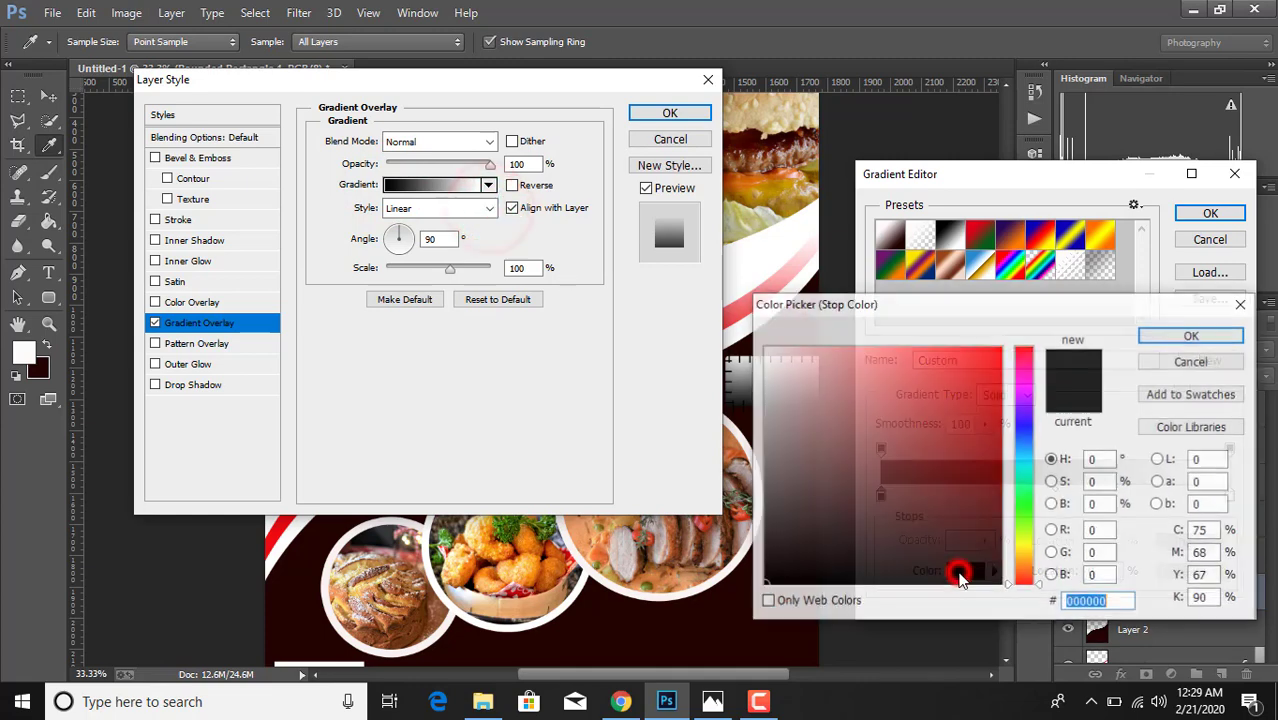
pyautogui.click(1024, 555)
pyautogui.click(999, 352)
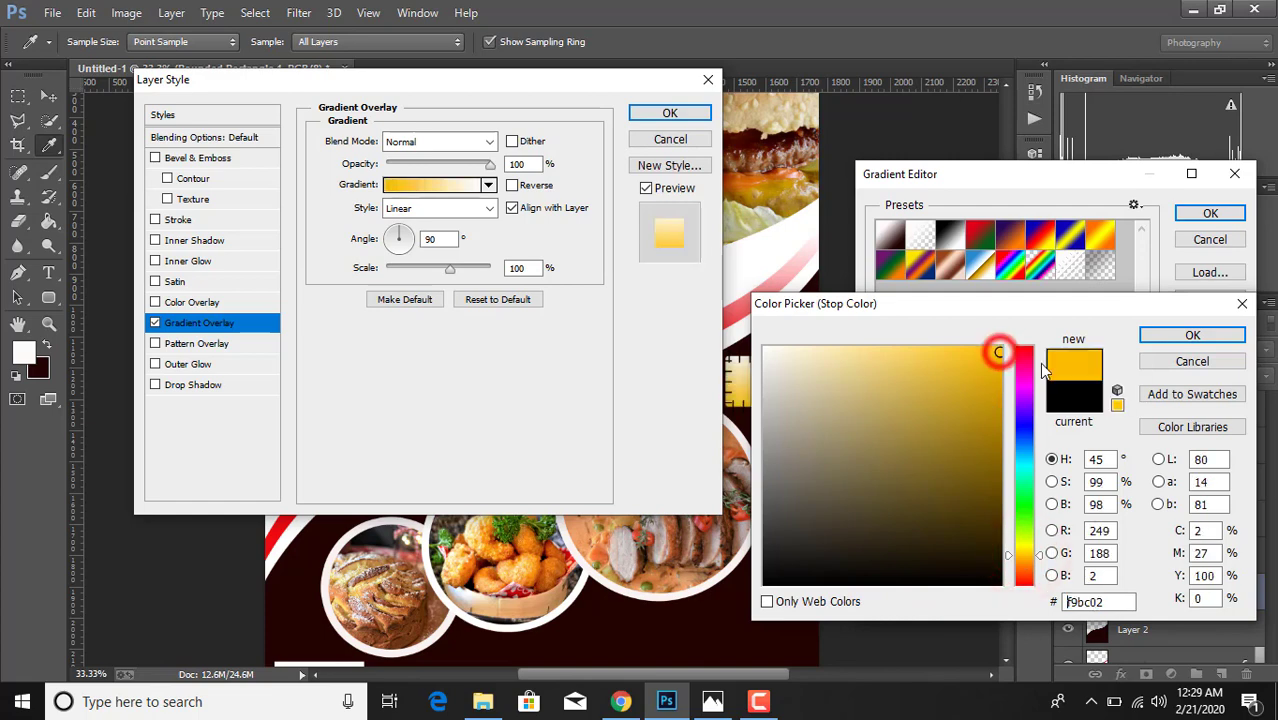
pyautogui.click(1172, 335)
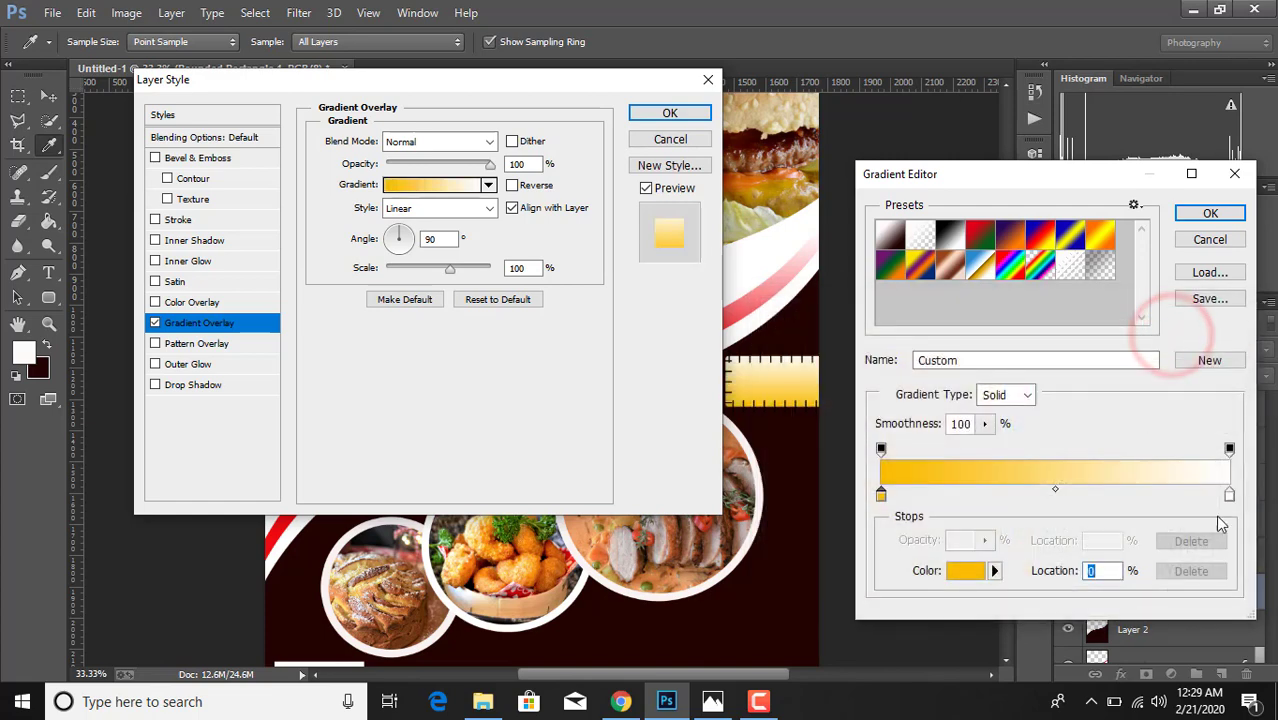
# Set the gradient's end colour stop at 100% to the red ea3522 and apply the layer style
pyautogui.click(1229, 494)
pyautogui.click(959, 576)
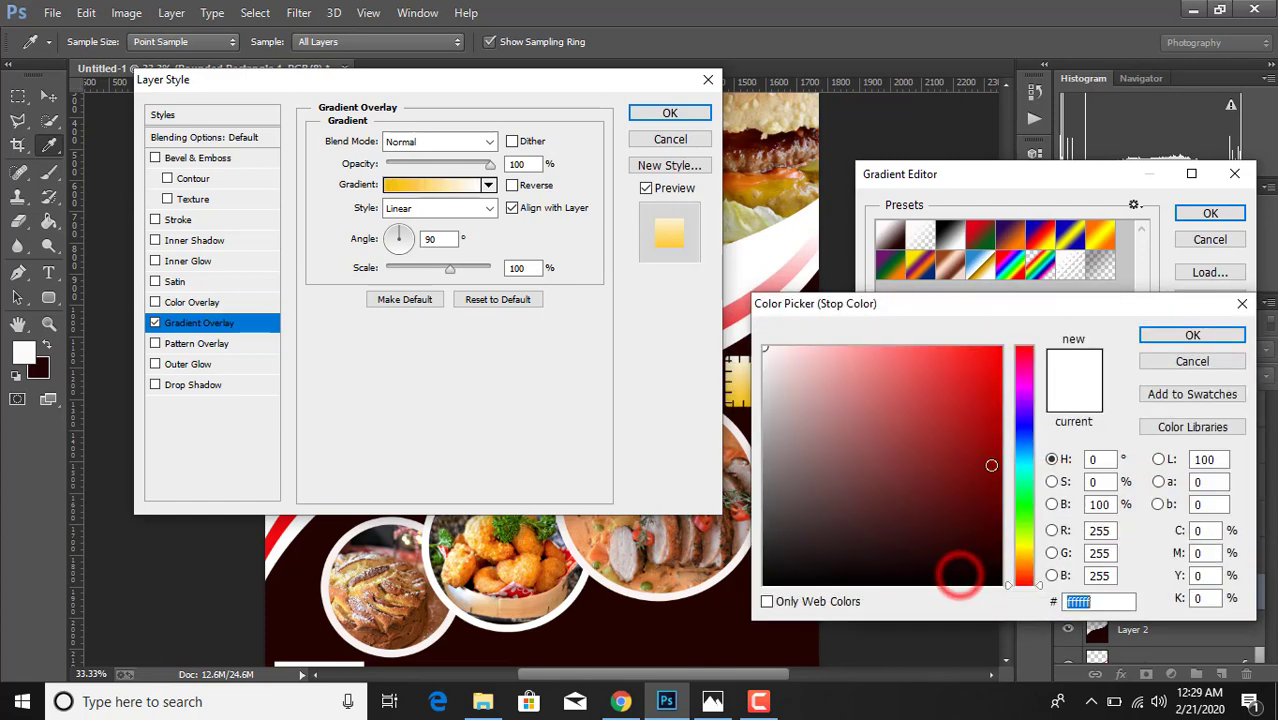
pyautogui.click(1026, 582)
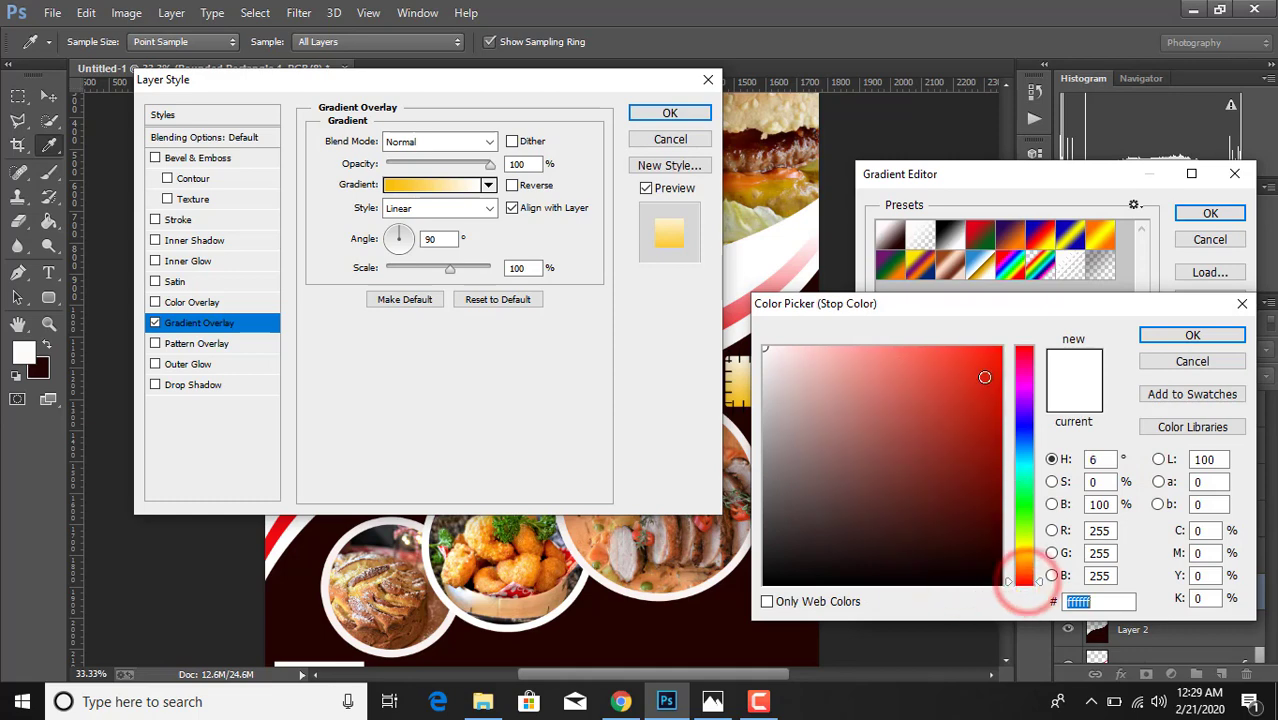
pyautogui.click(967, 366)
pyautogui.click(1158, 335)
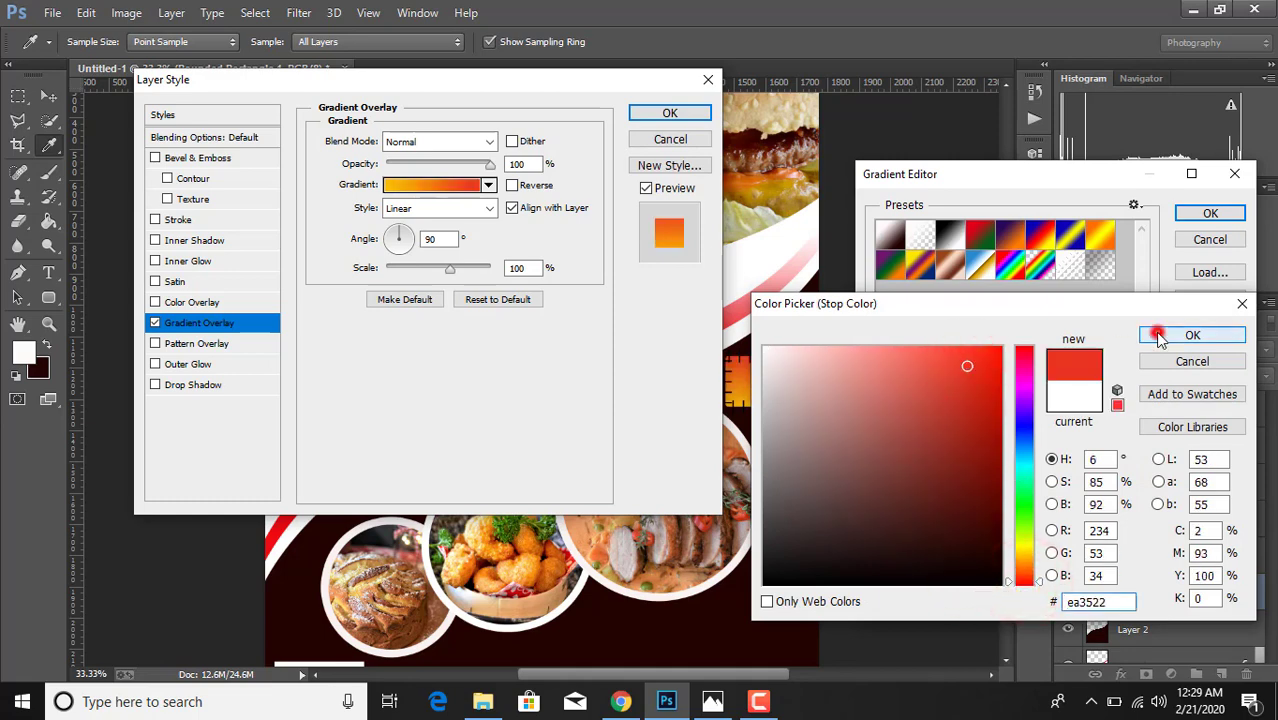
pyautogui.click(491, 207)
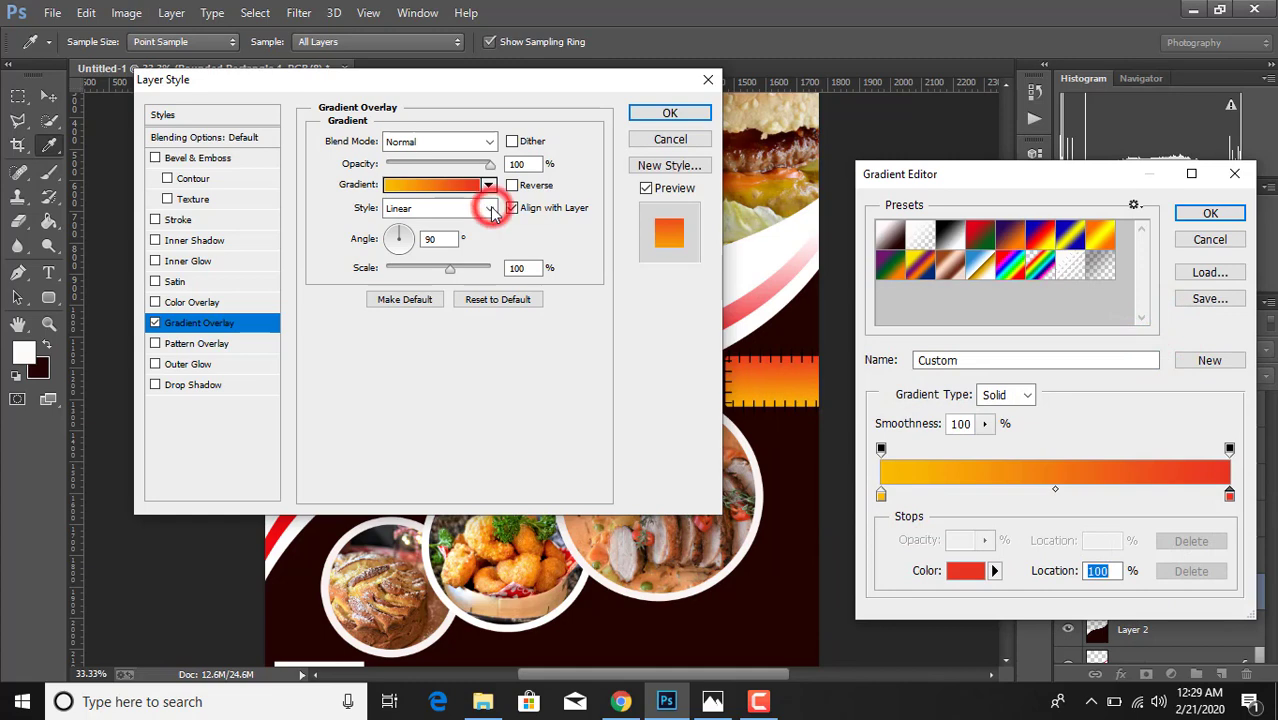
pyautogui.click(1188, 216)
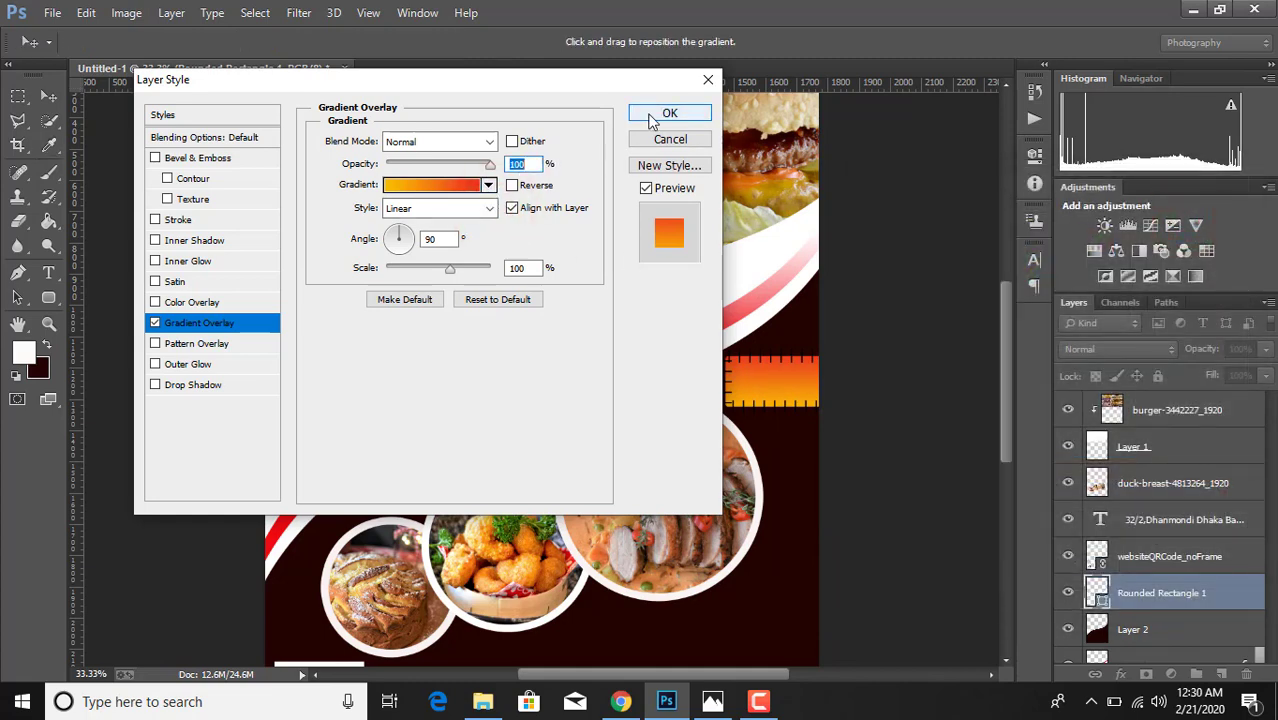
pyautogui.click(669, 113)
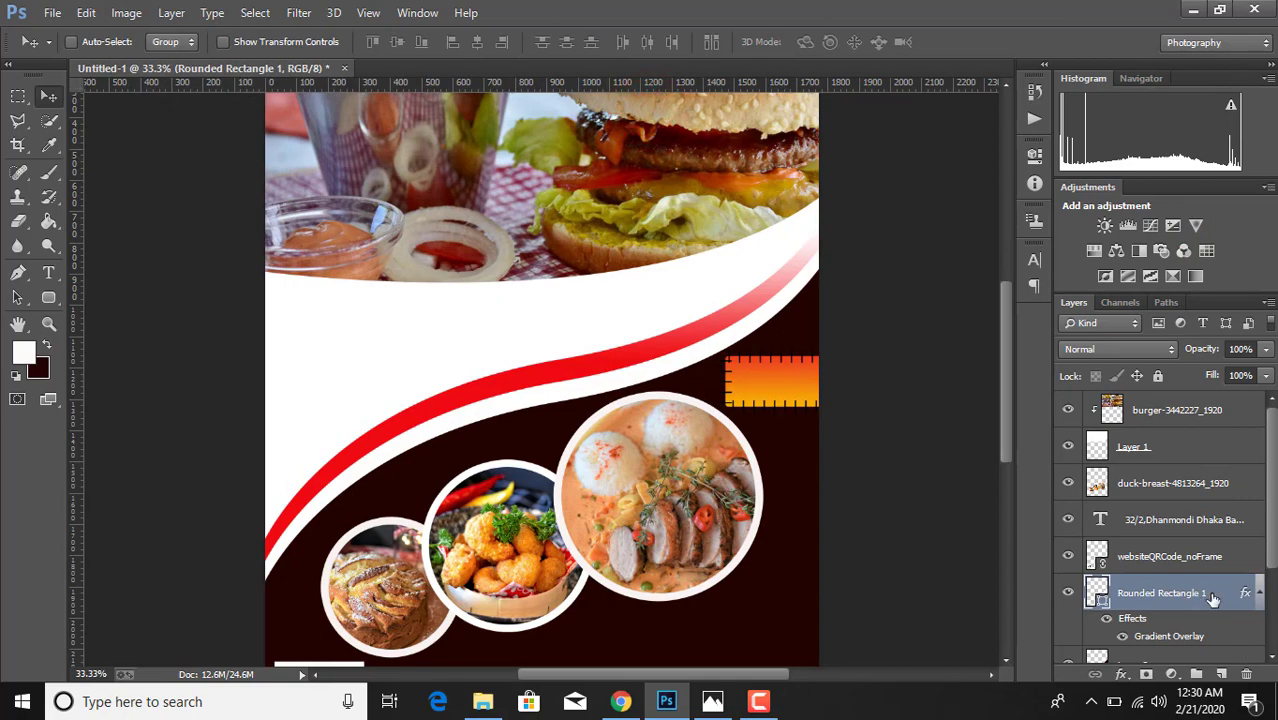
# Rasterize the Rounded Rectangle 1 layer and add the 14 pt text "20% off" on it, coloured with the wave's dark brown
pyautogui.rightClick(1213, 598)
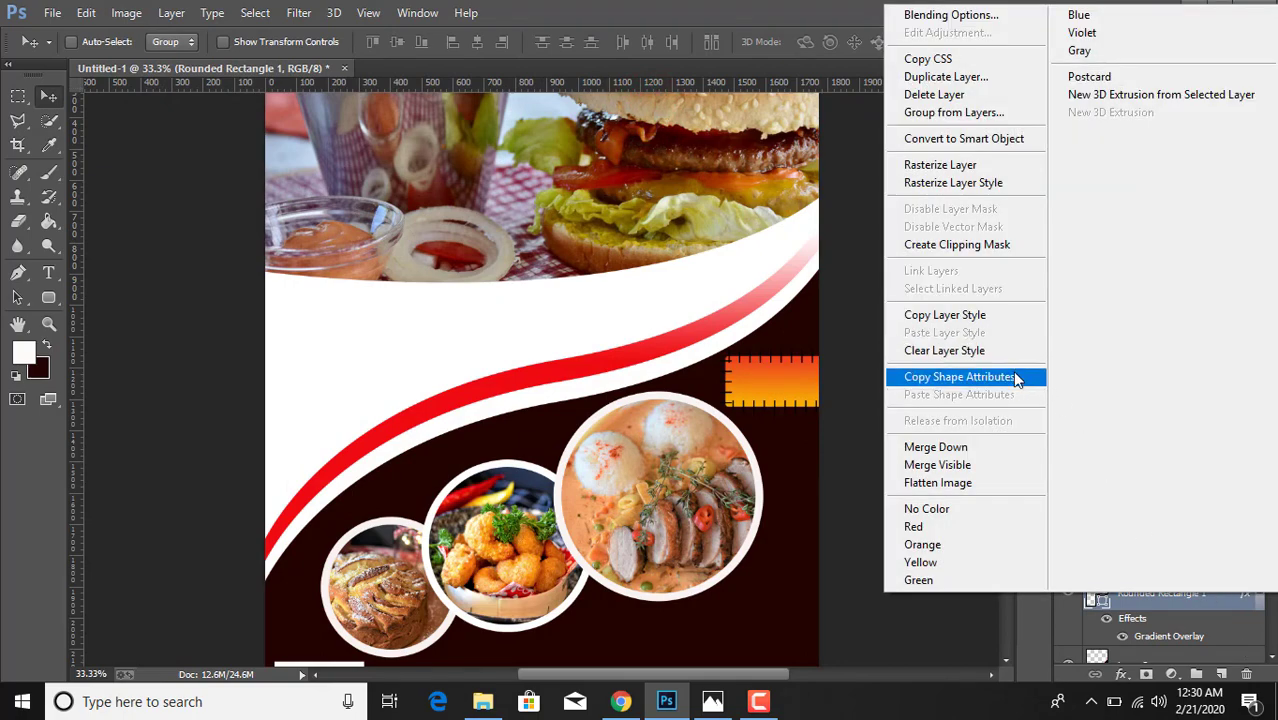
pyautogui.click(984, 164)
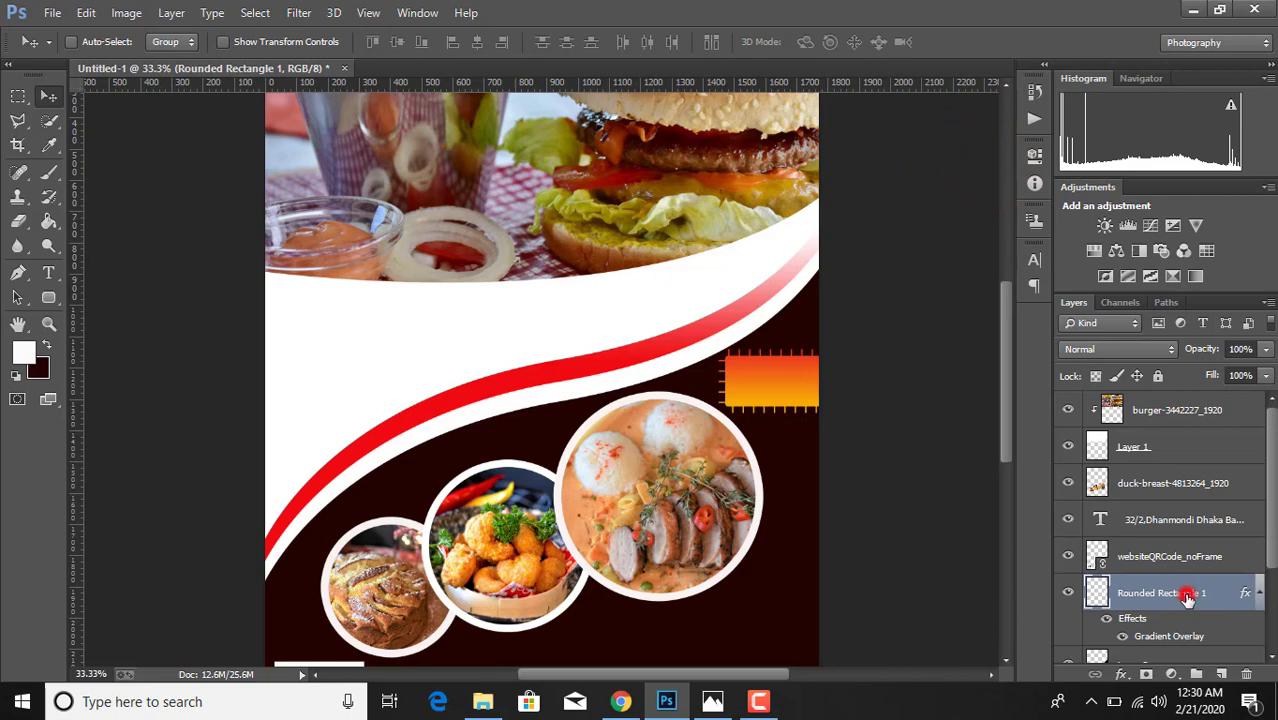
pyautogui.click(50, 278)
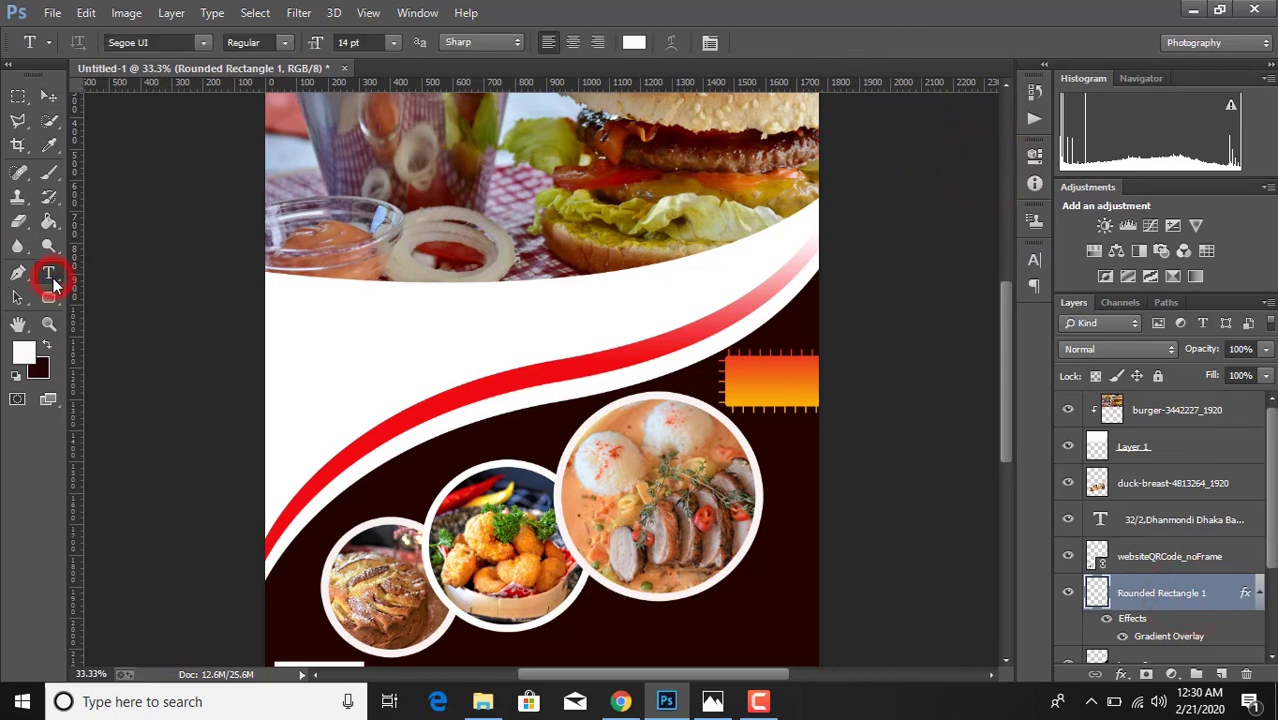
pyautogui.click(750, 384)
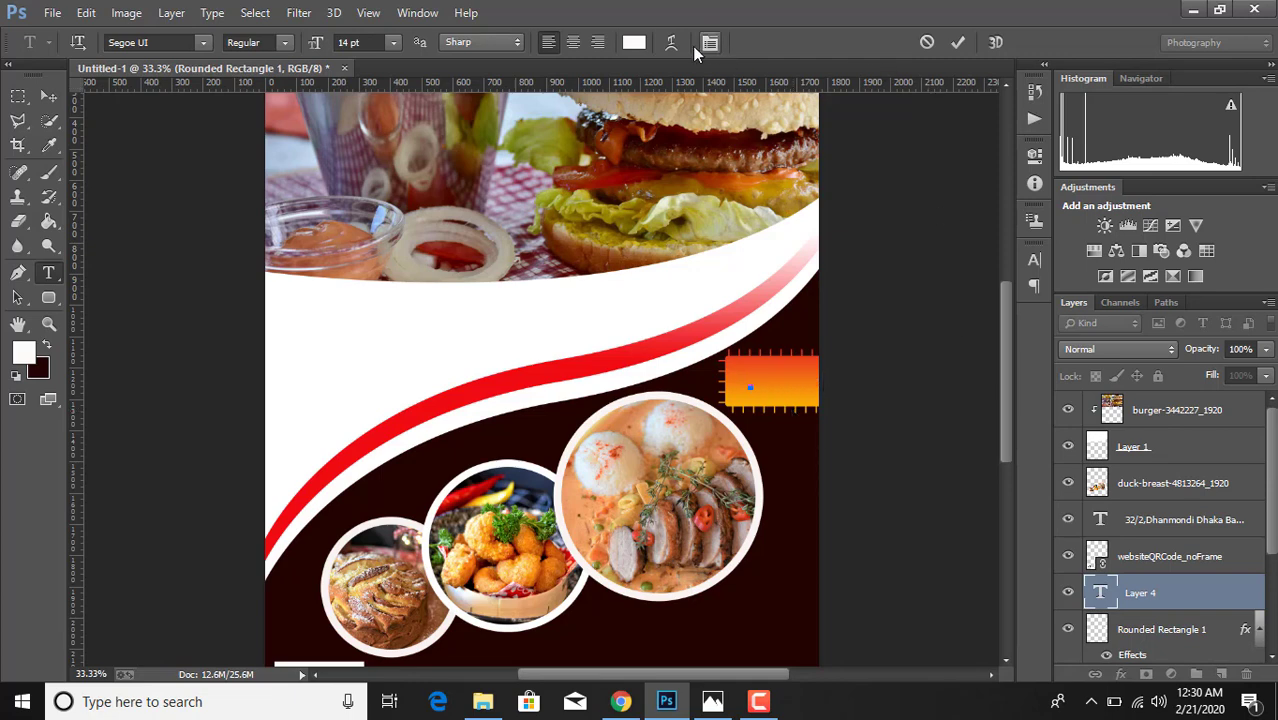
pyautogui.click(634, 42)
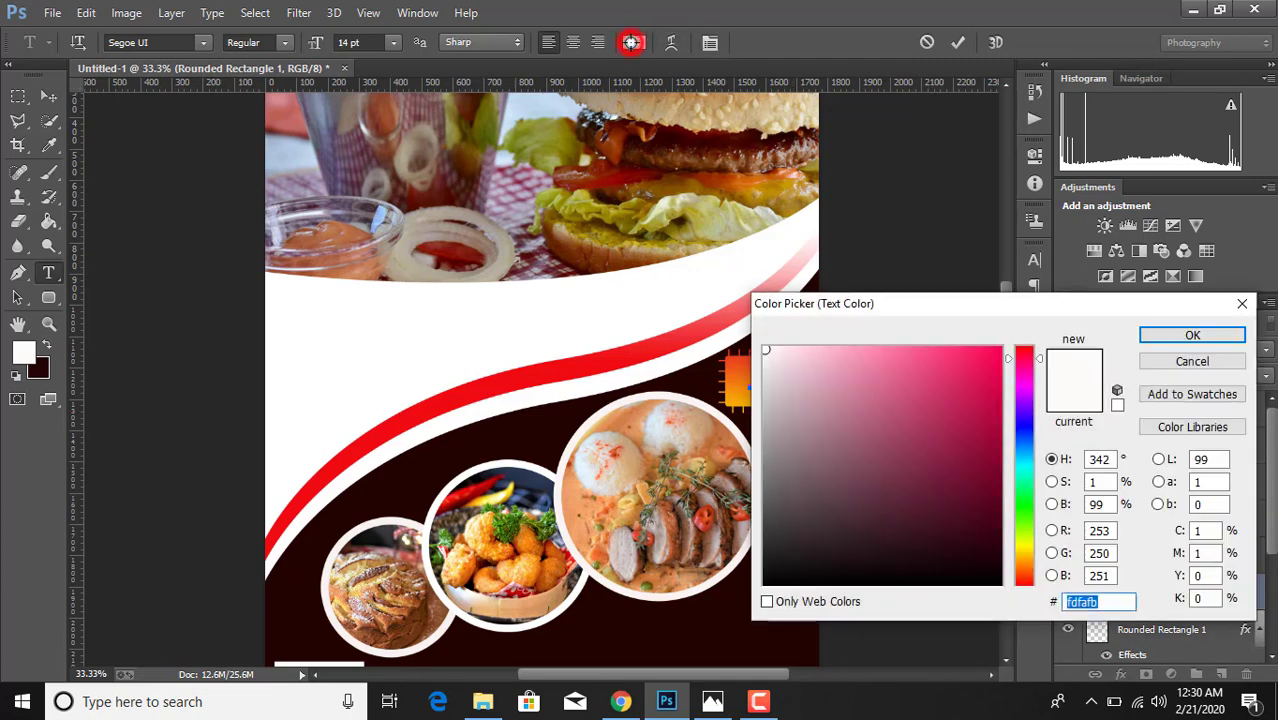
pyautogui.click(530, 418)
pyautogui.click(1192, 335)
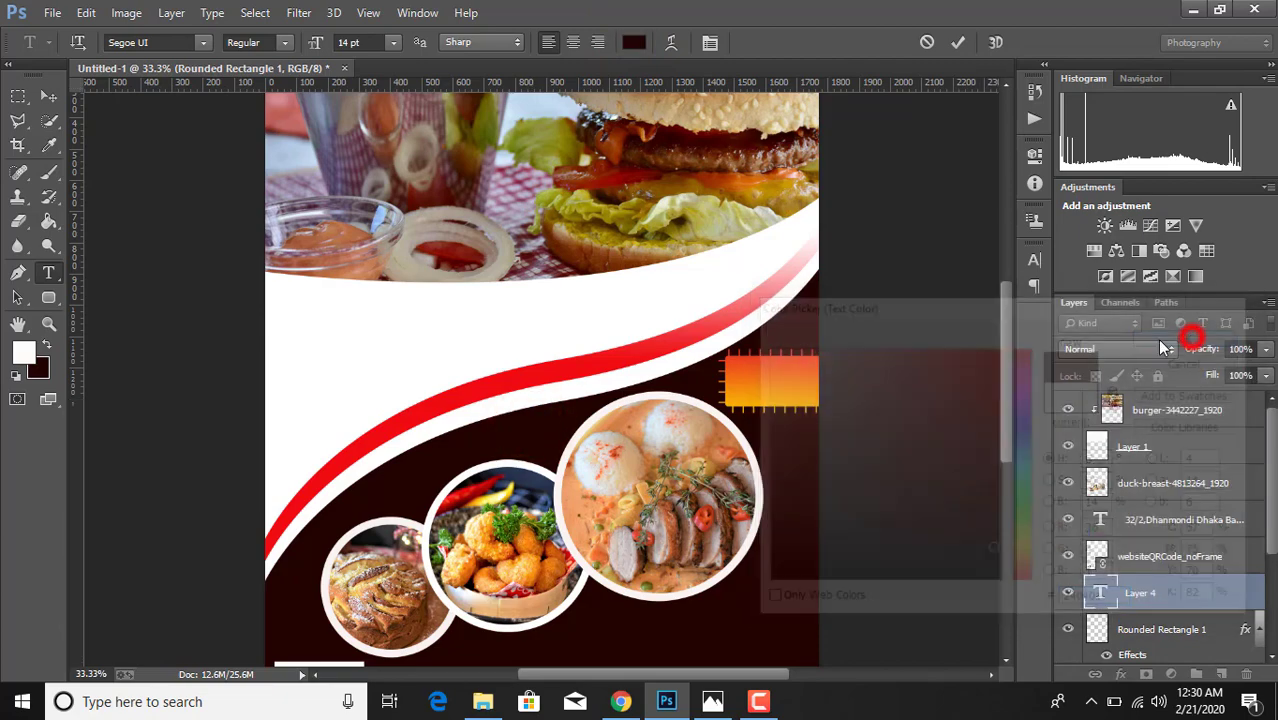
pyautogui.click(749, 380)
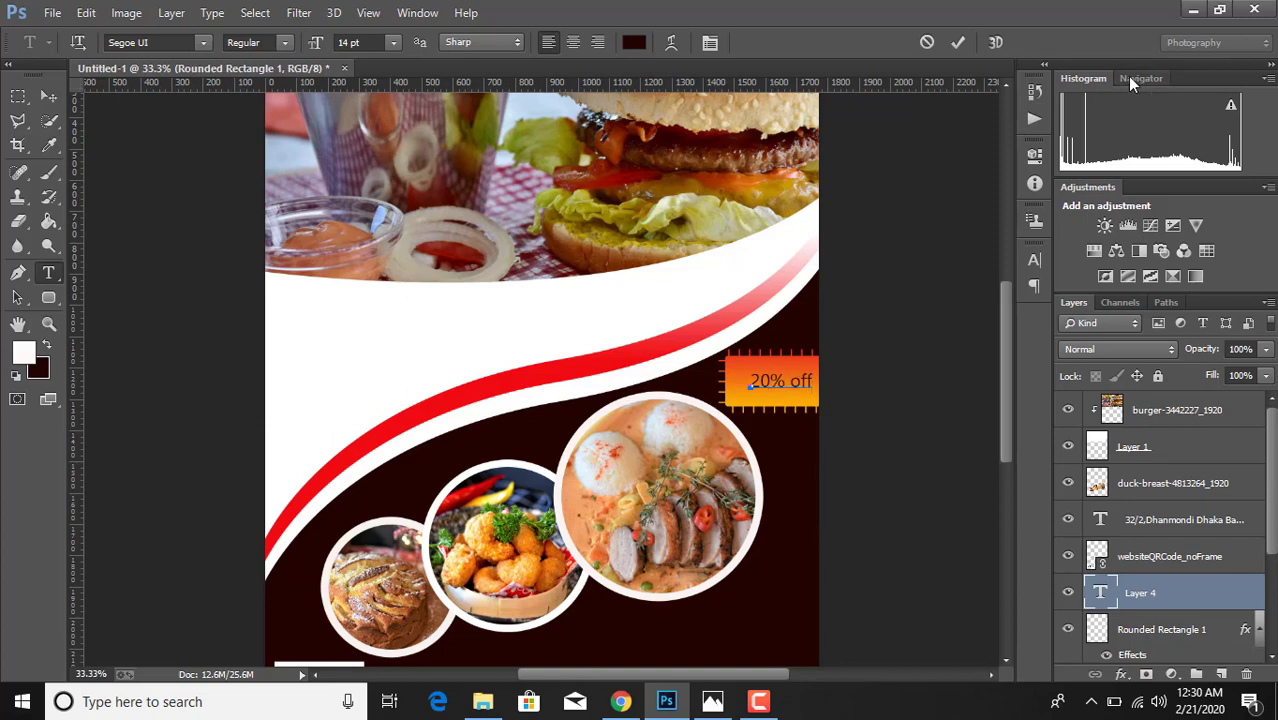
pyautogui.click(957, 43)
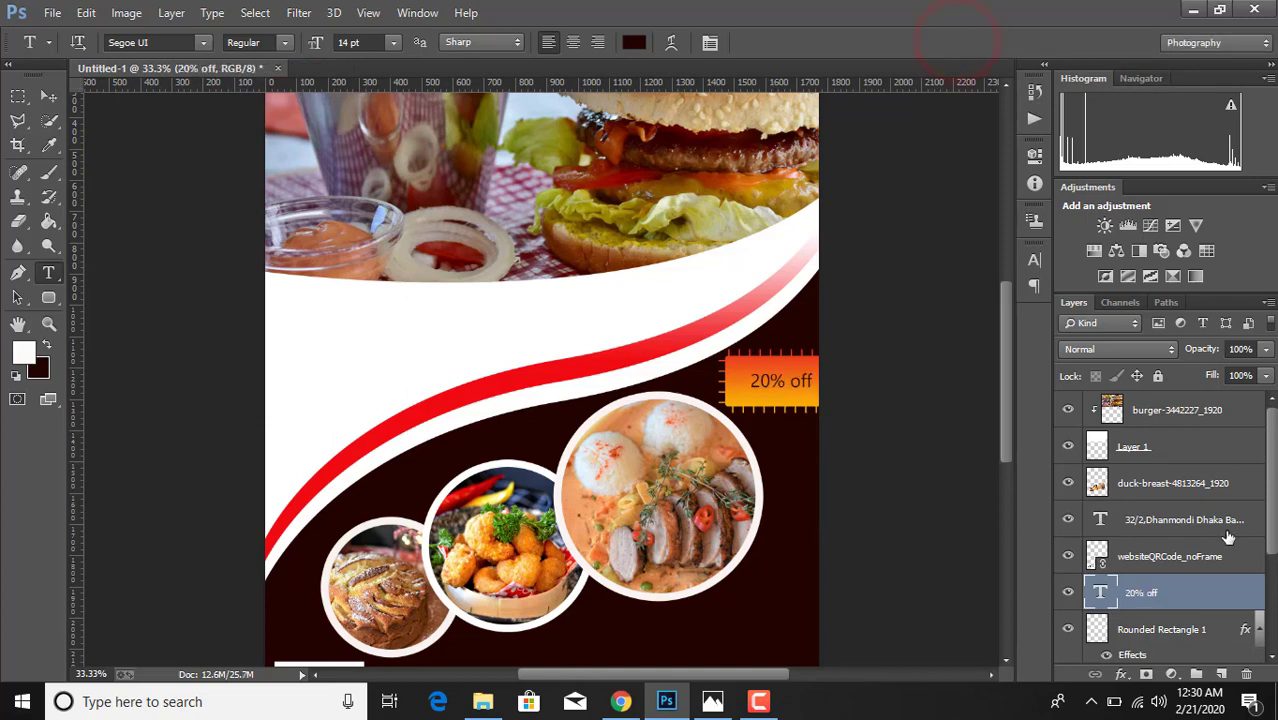
# Draw a five-sided polygon about 225 by 214 px over the fries bucket, on a layer above the burger photo
pyautogui.click(61, 305)
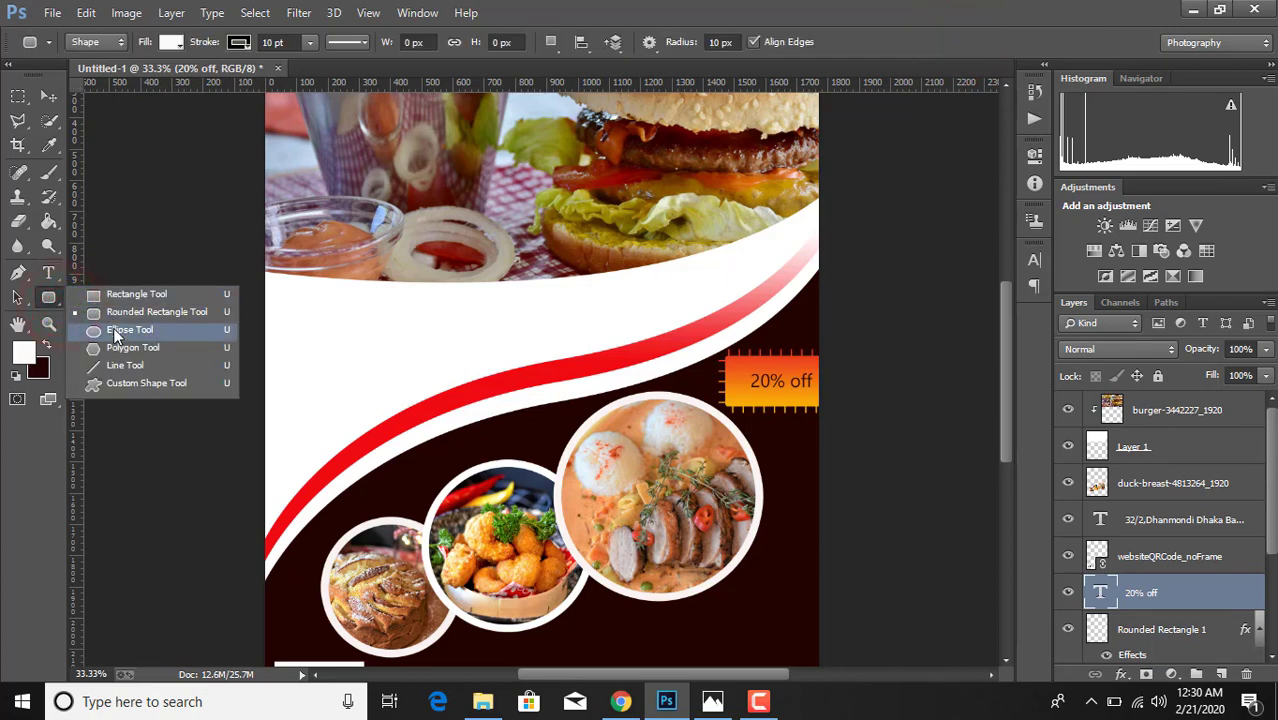
pyautogui.click(133, 347)
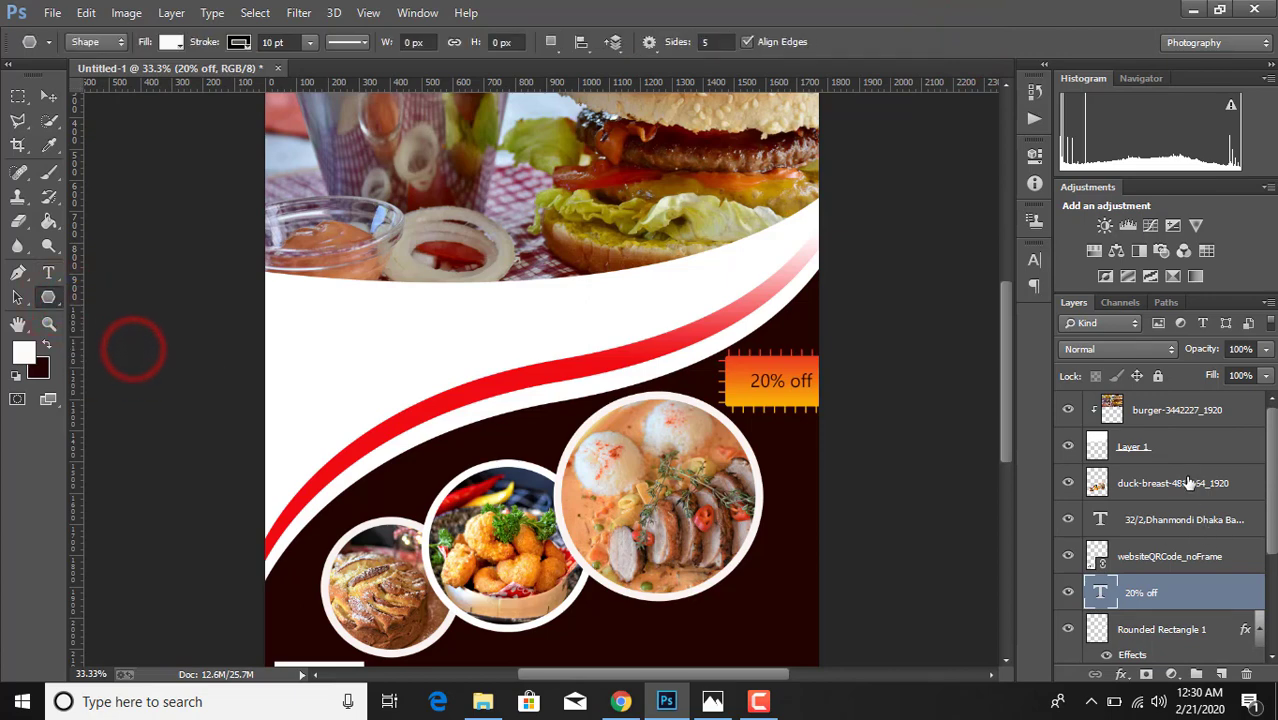
pyautogui.scroll(-2, 1168, 520)
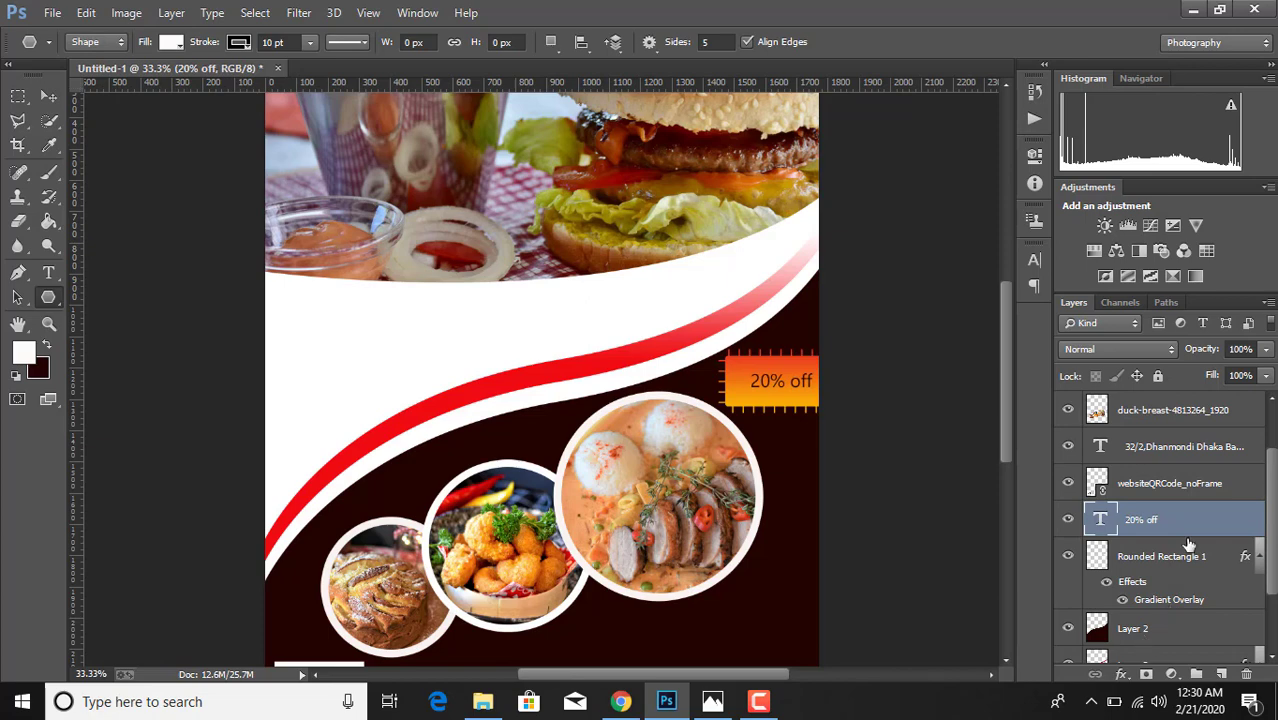
pyautogui.scroll(2, 1187, 523)
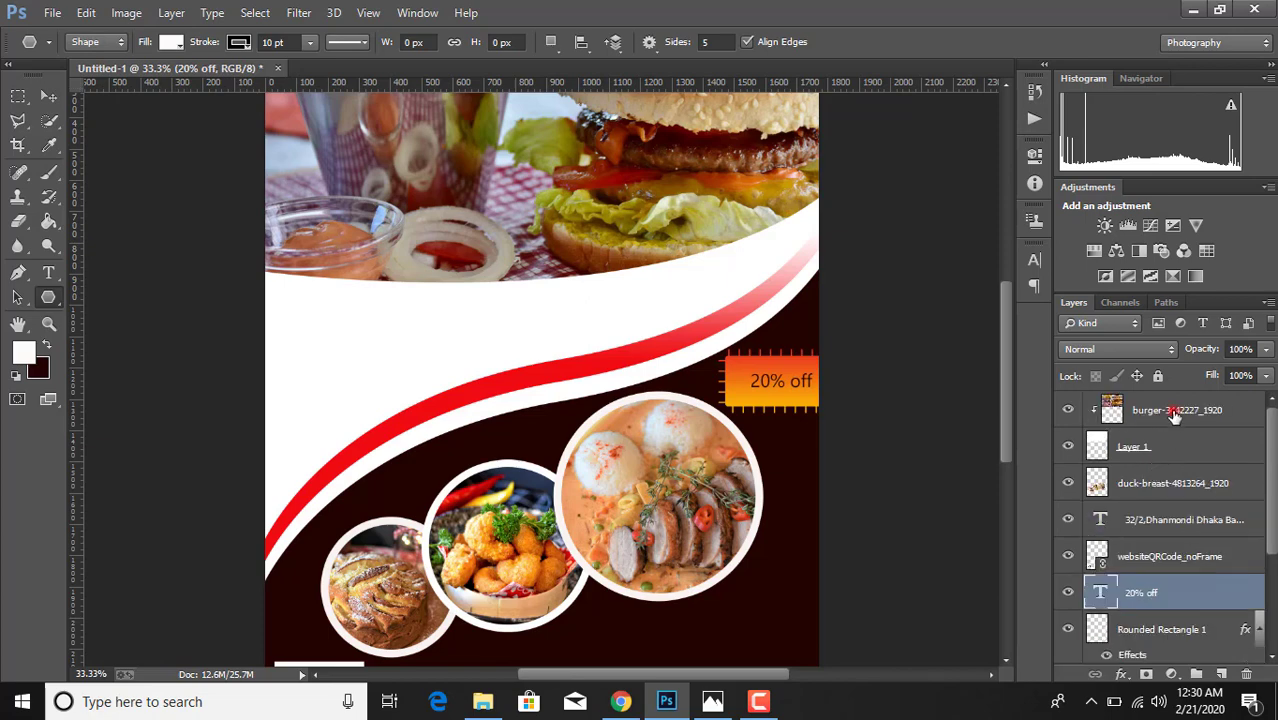
pyautogui.click(1176, 414)
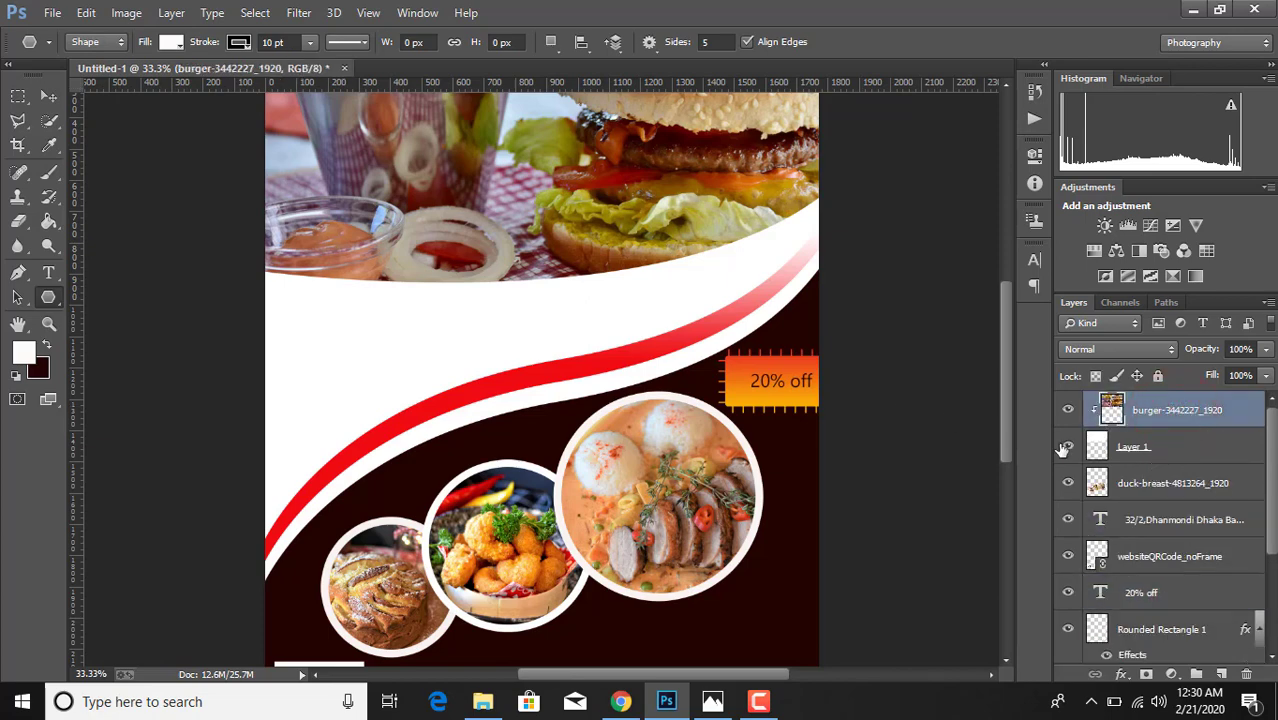
pyautogui.scroll(5, 493, 237)
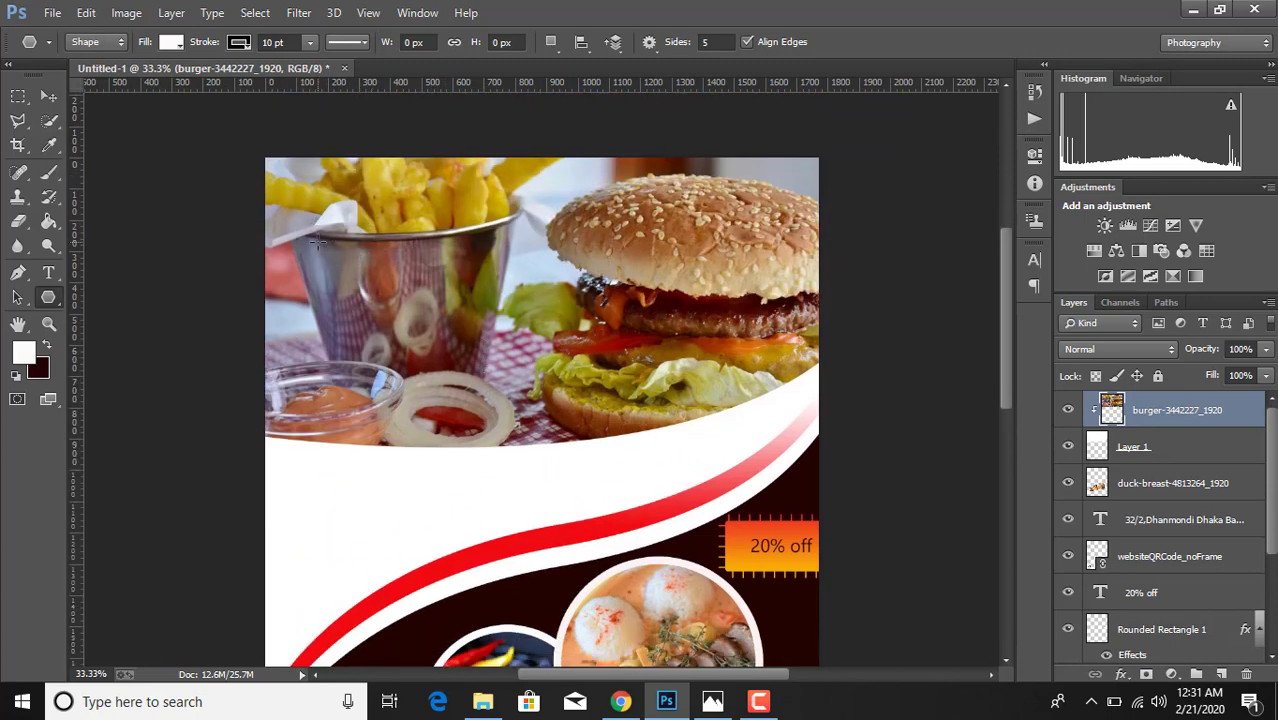
pyautogui.moveTo(318, 243); pyautogui.dragTo(339, 269)
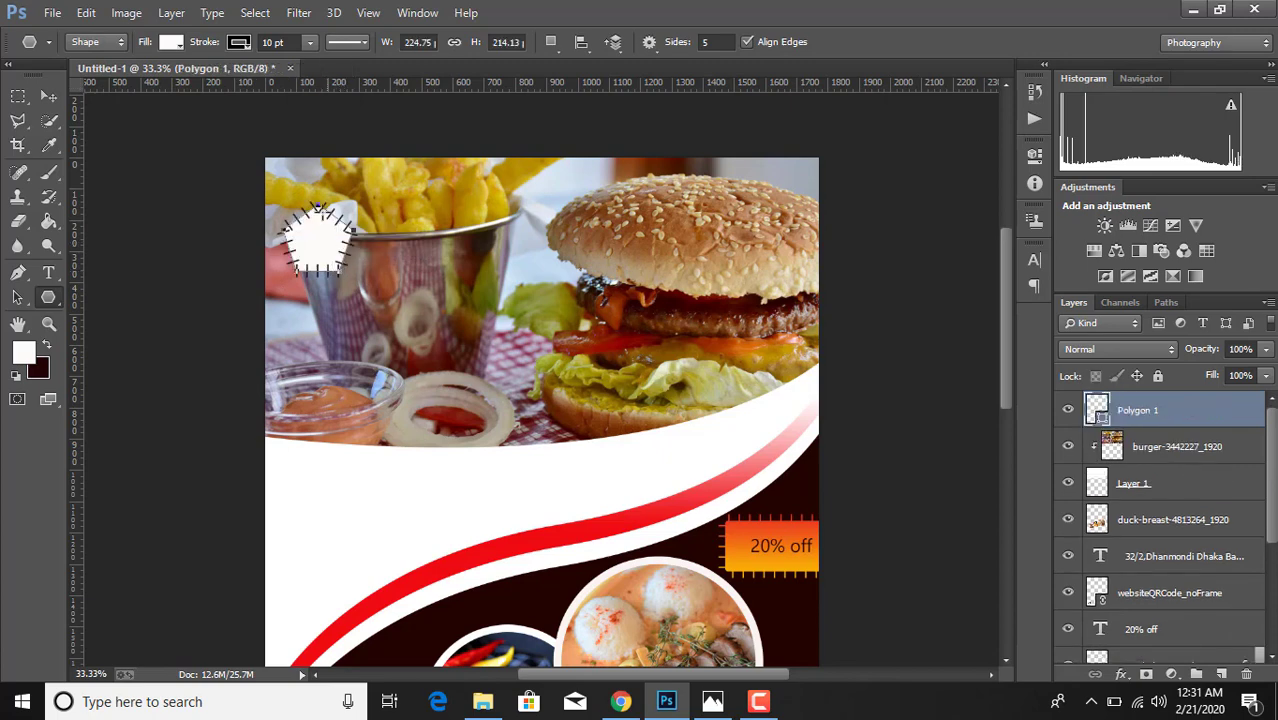
# Change the polygon's stroke to a solid line and set its width to 0 pt
pyautogui.click(348, 42)
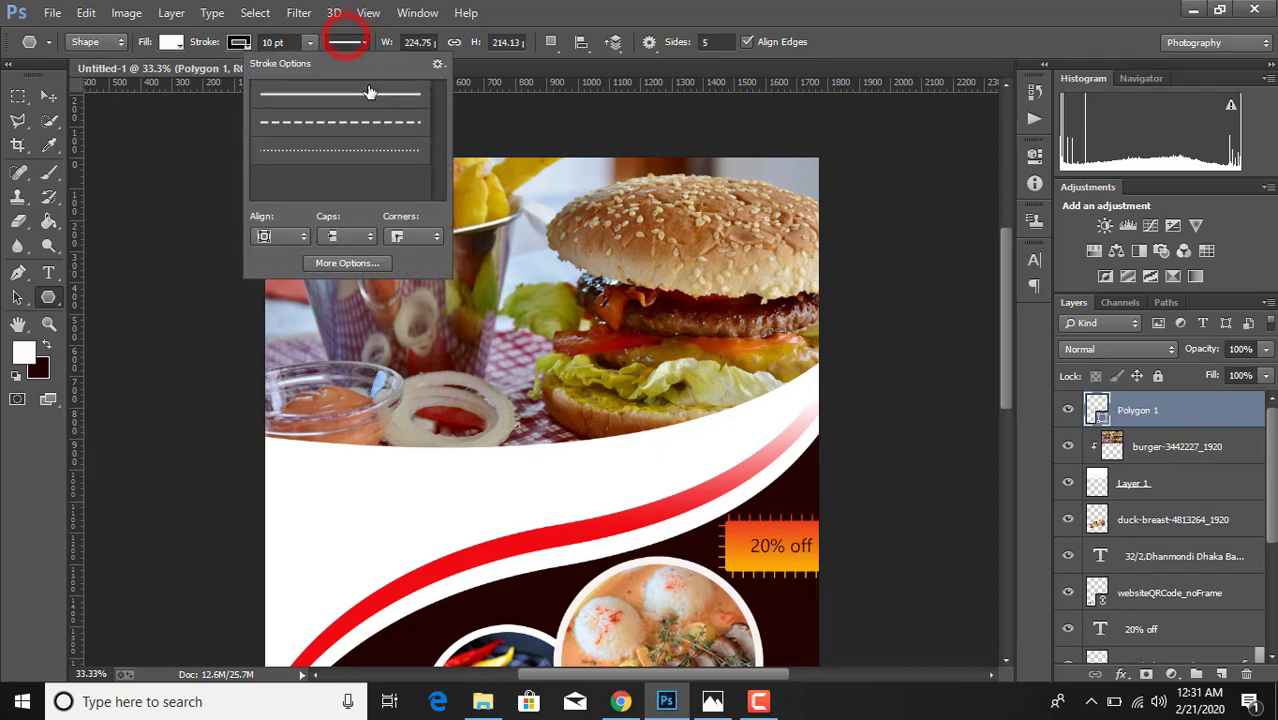
pyautogui.click(363, 92)
pyautogui.click(348, 42)
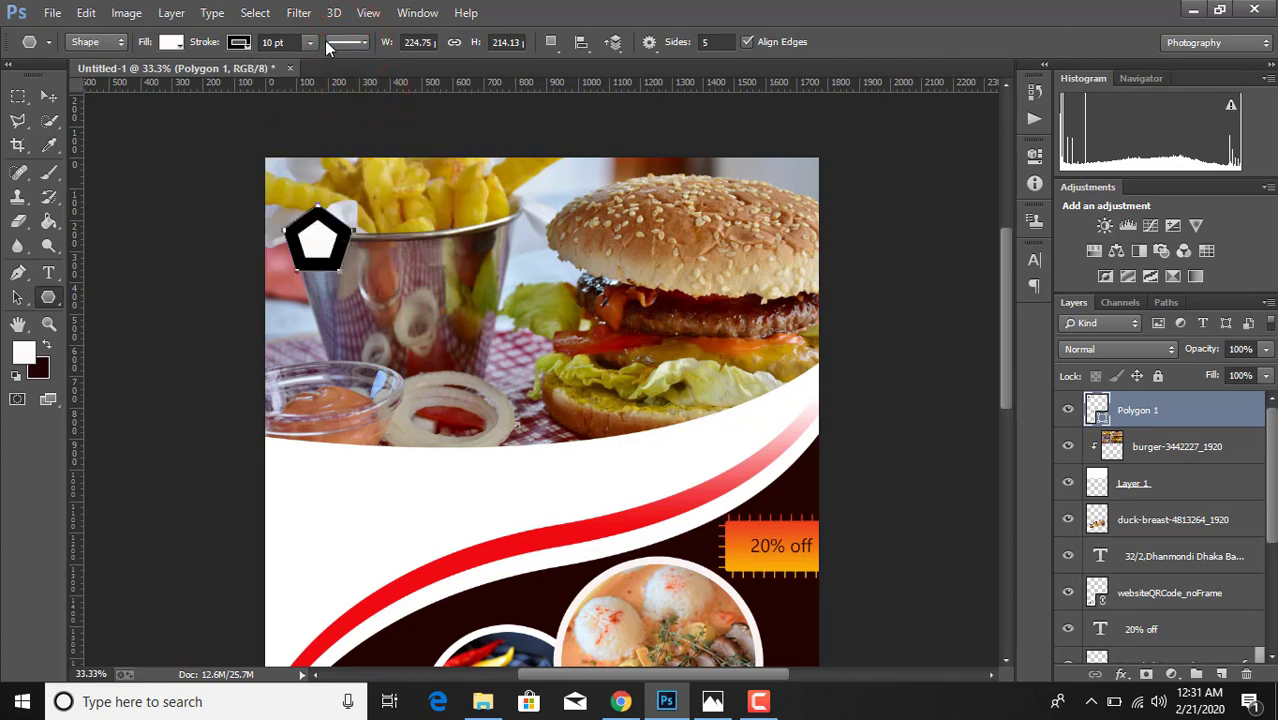
pyautogui.click(309, 43)
pyautogui.moveTo(313, 63); pyautogui.dragTo(264, 60)
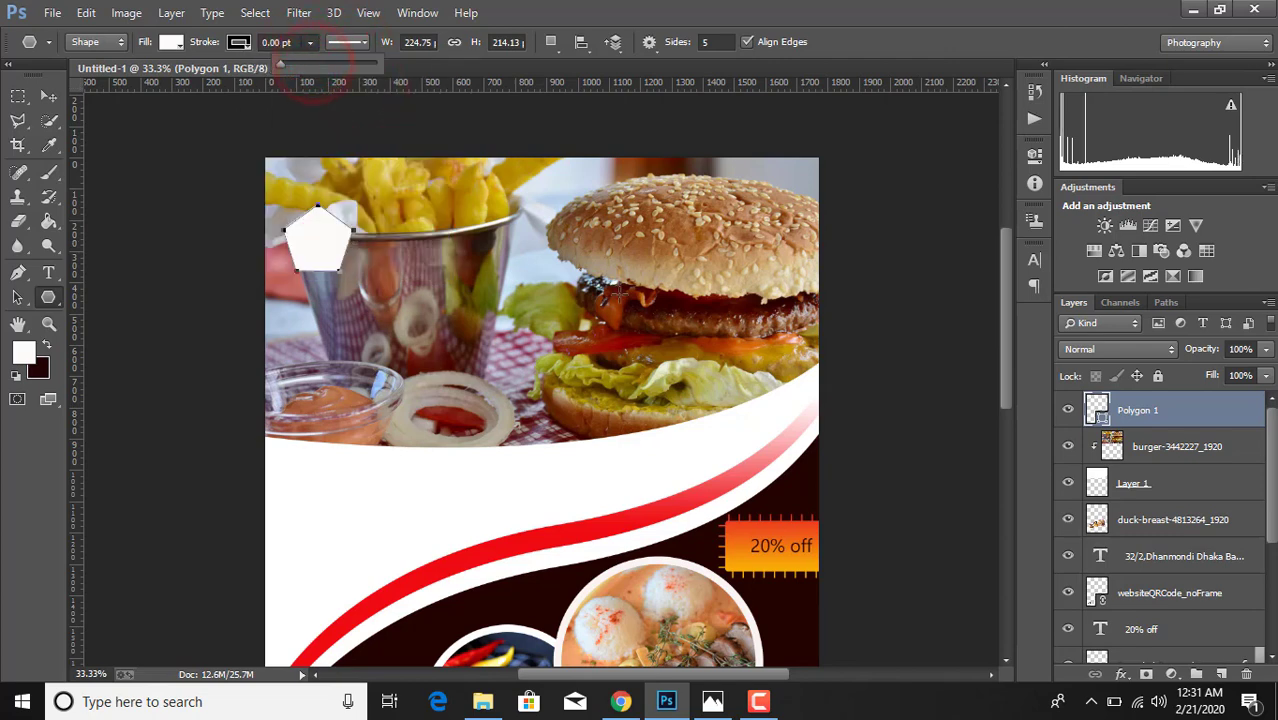
# Enlarge the polygon to about 118% and move it down over the sauce bowl in the burger photo
pyautogui.click(50, 95)
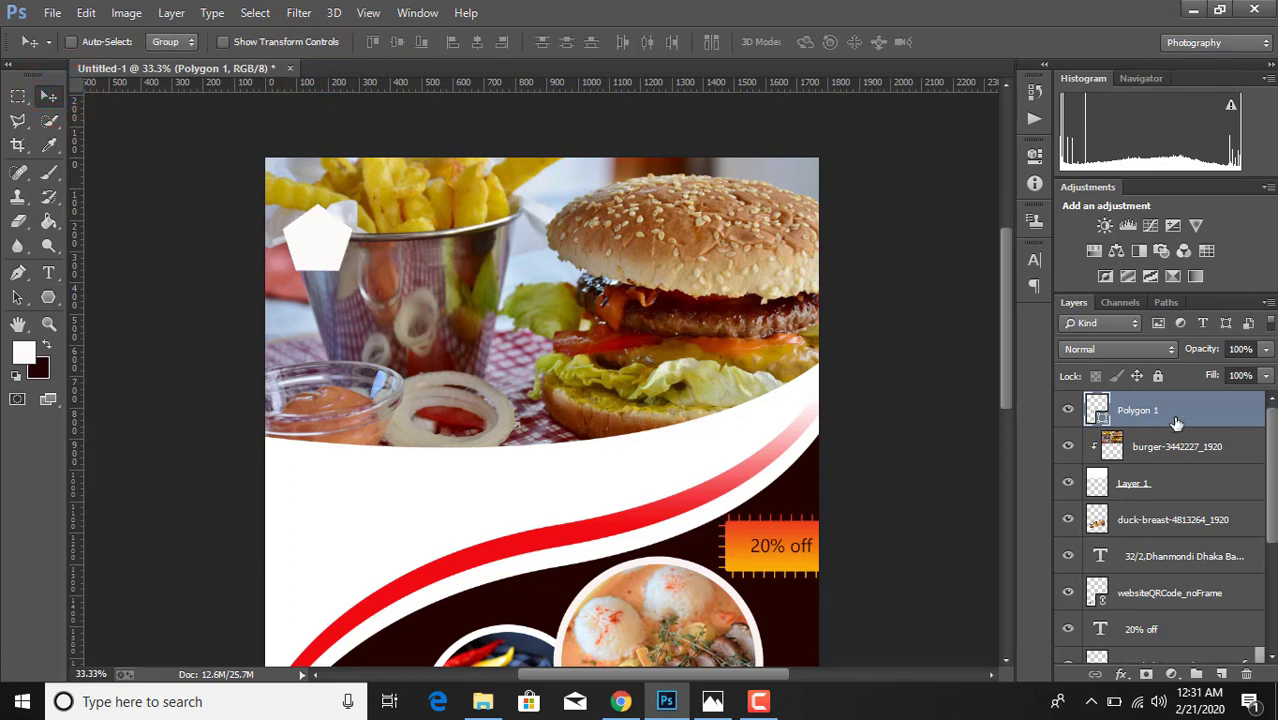
pyautogui.hotkey('ctrl', 't')
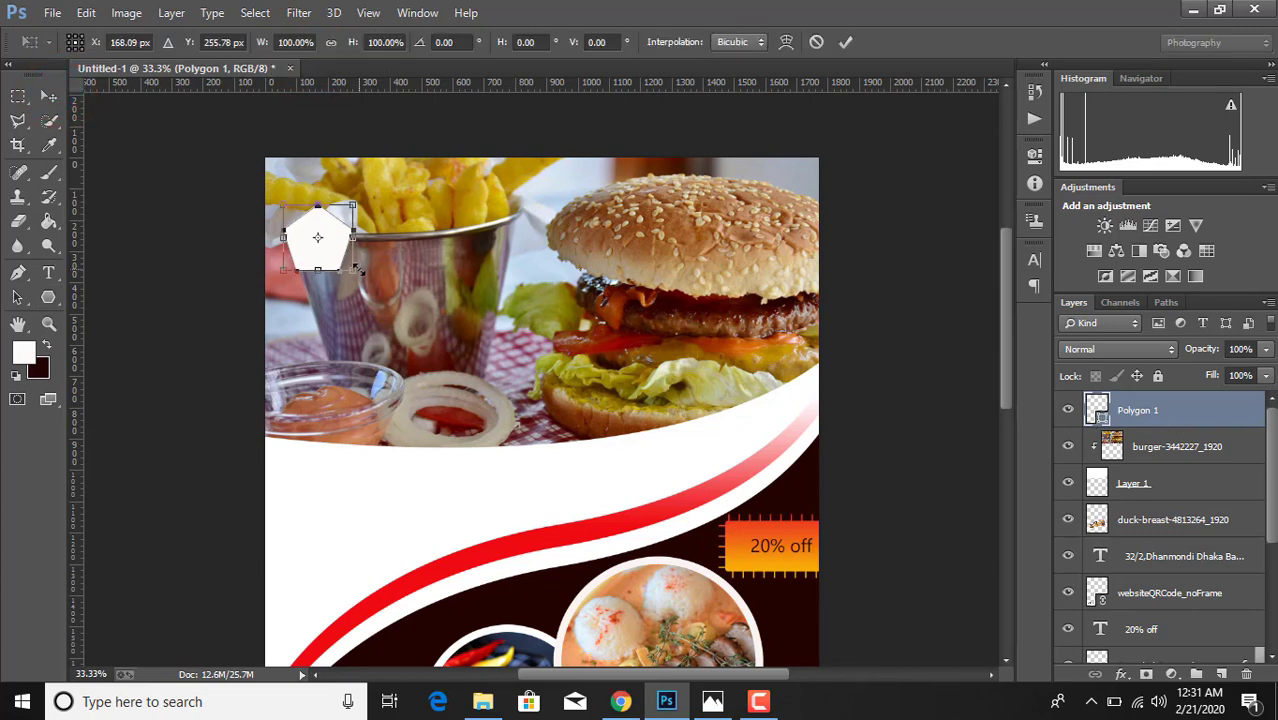
pyautogui.moveTo(357, 268); pyautogui.dragTo(377, 380)
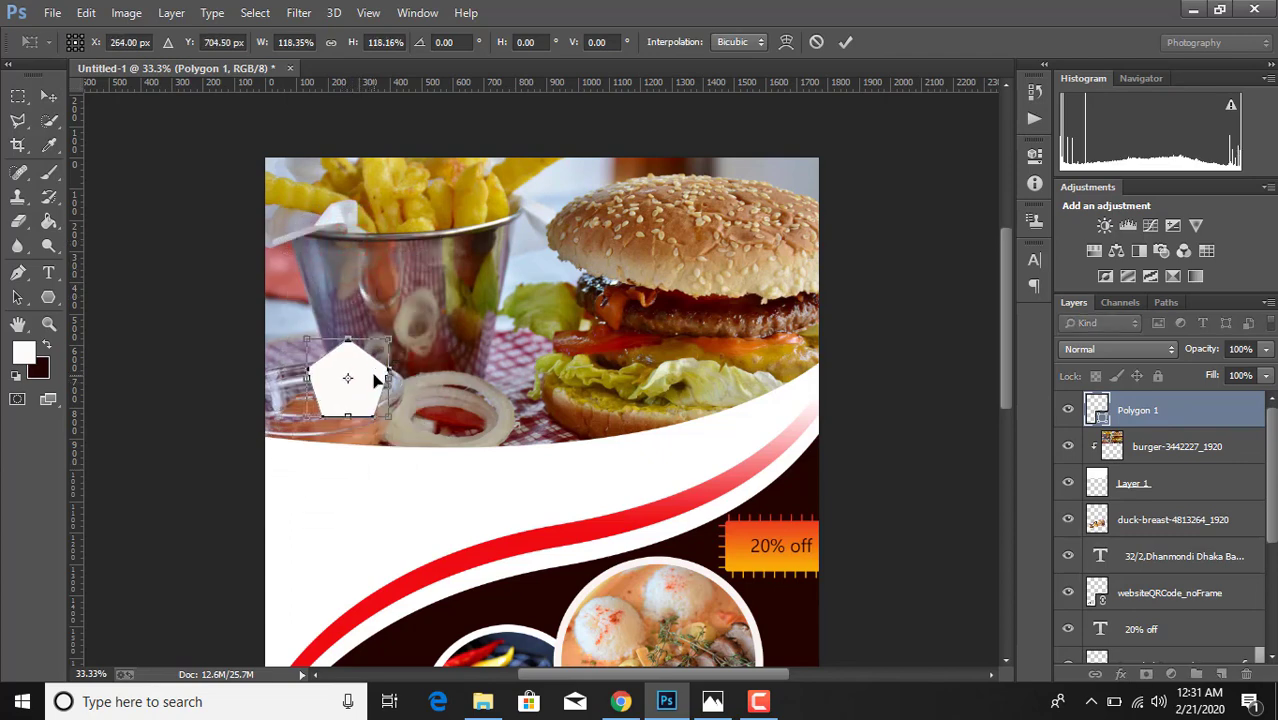
pyautogui.click(845, 41)
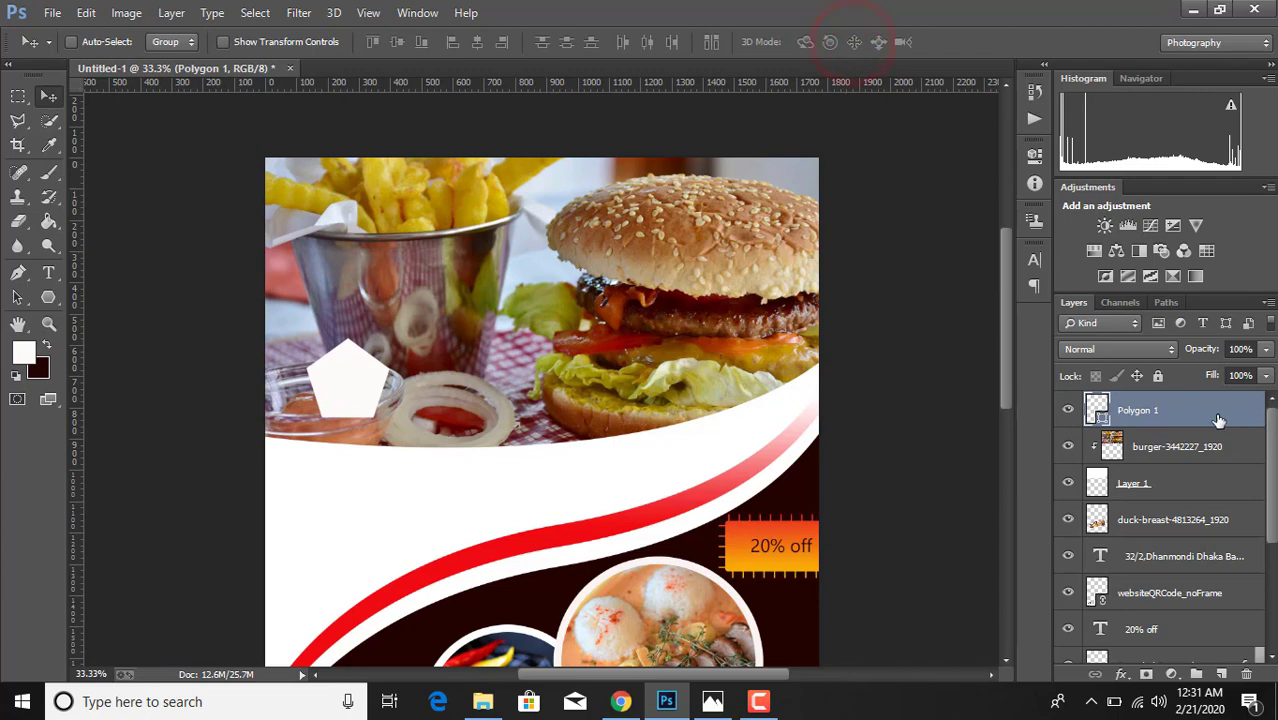
# Enable a gradient overlay in the layer style of Polygon 1
pyautogui.click(1121, 674)
pyautogui.click(1104, 446)
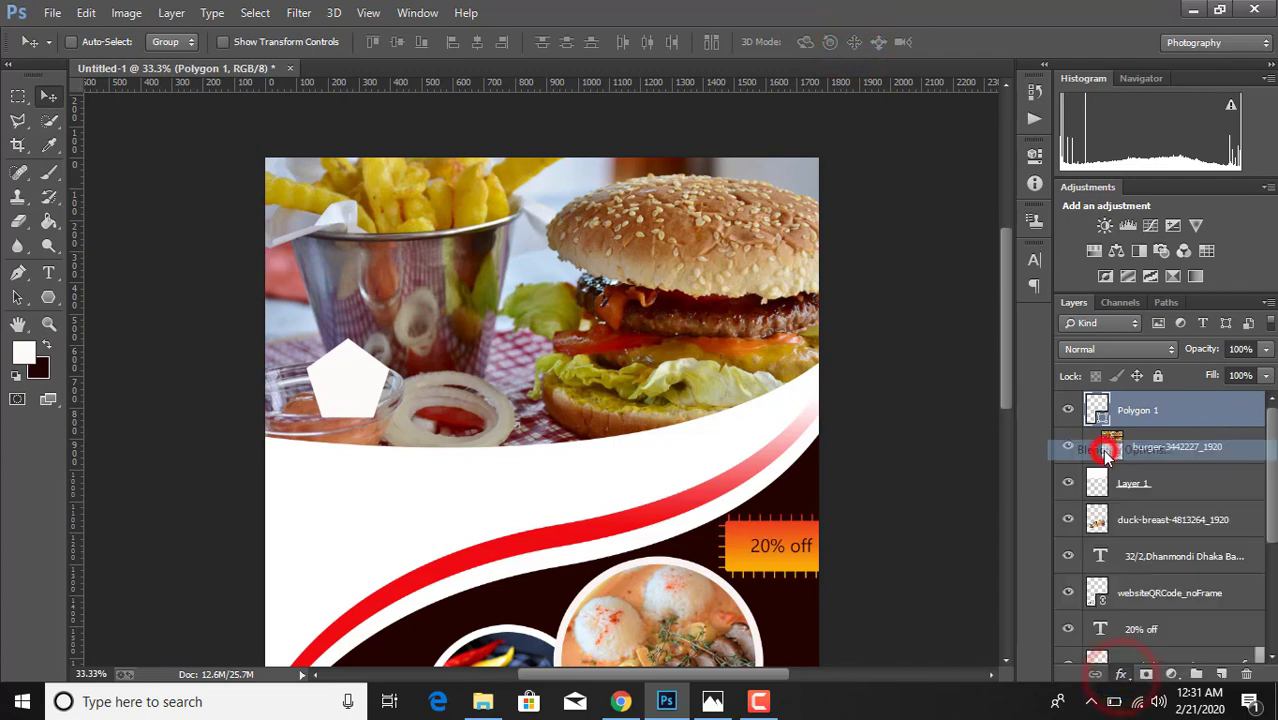
pyautogui.moveTo(415, 80); pyautogui.dragTo(939, 66)
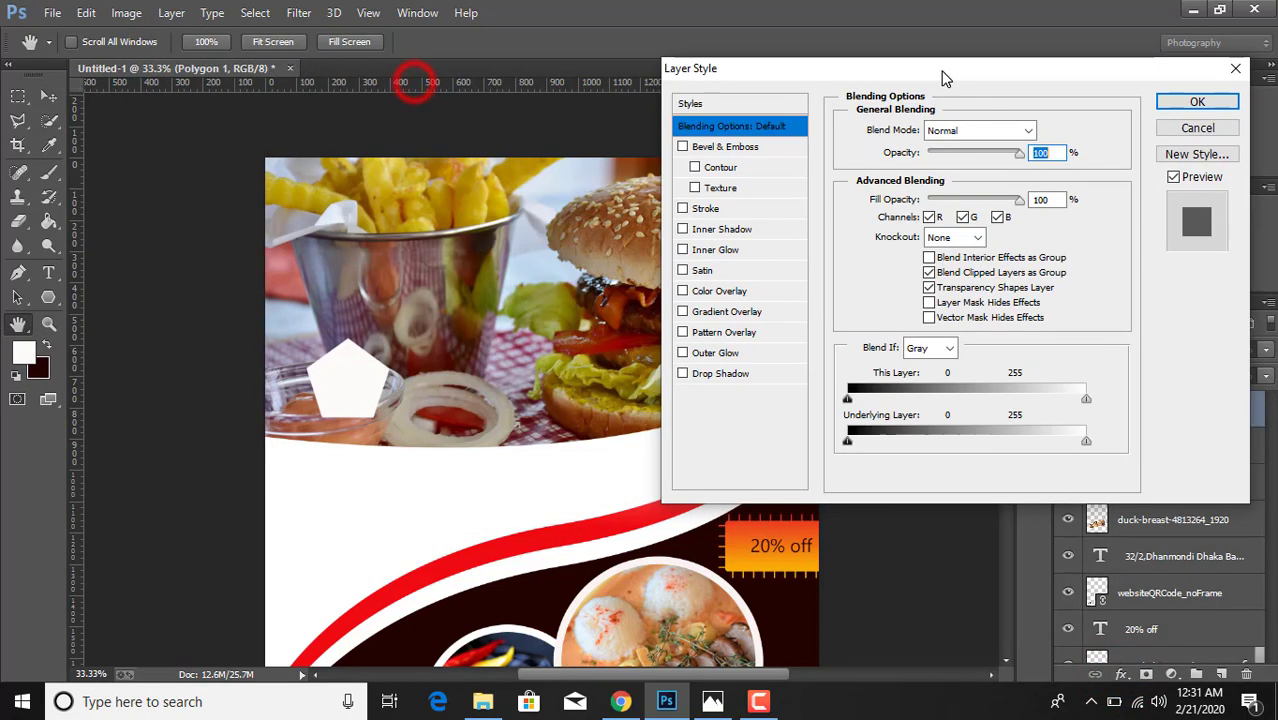
pyautogui.click(713, 312)
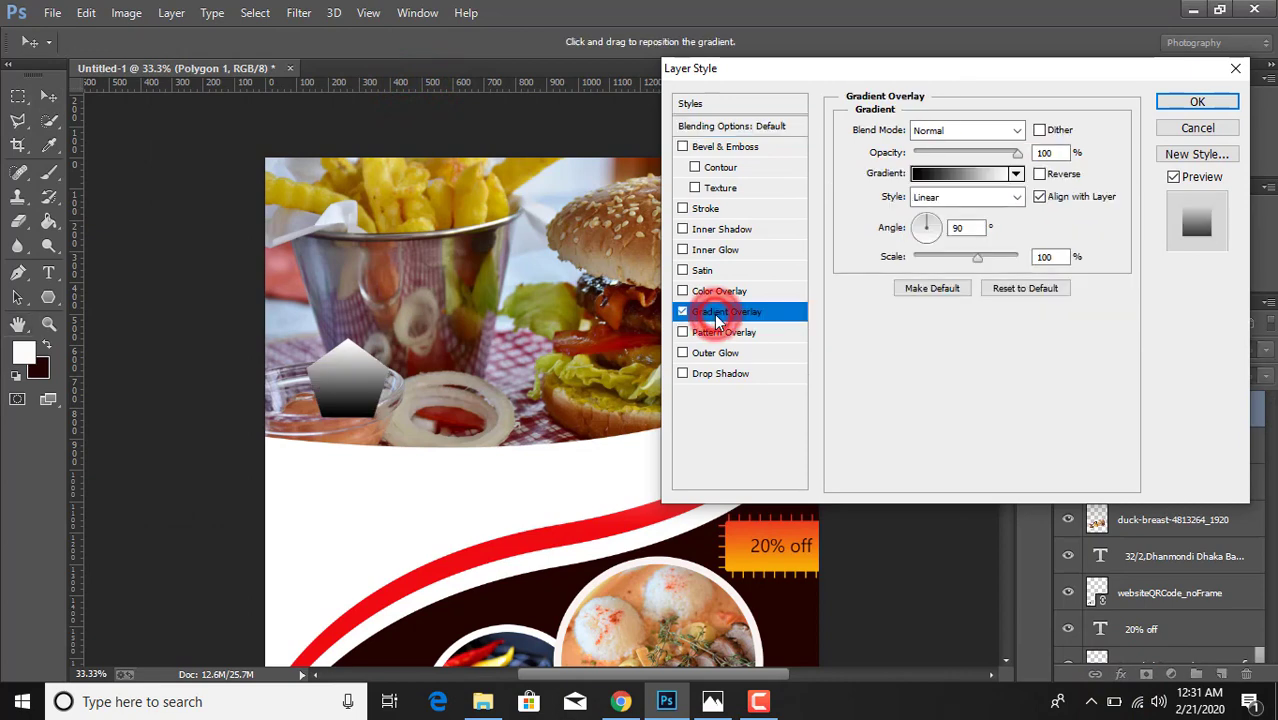
# Set the starting colour stop of the polygon's gradient to the yellow f8e50d
pyautogui.click(920, 176)
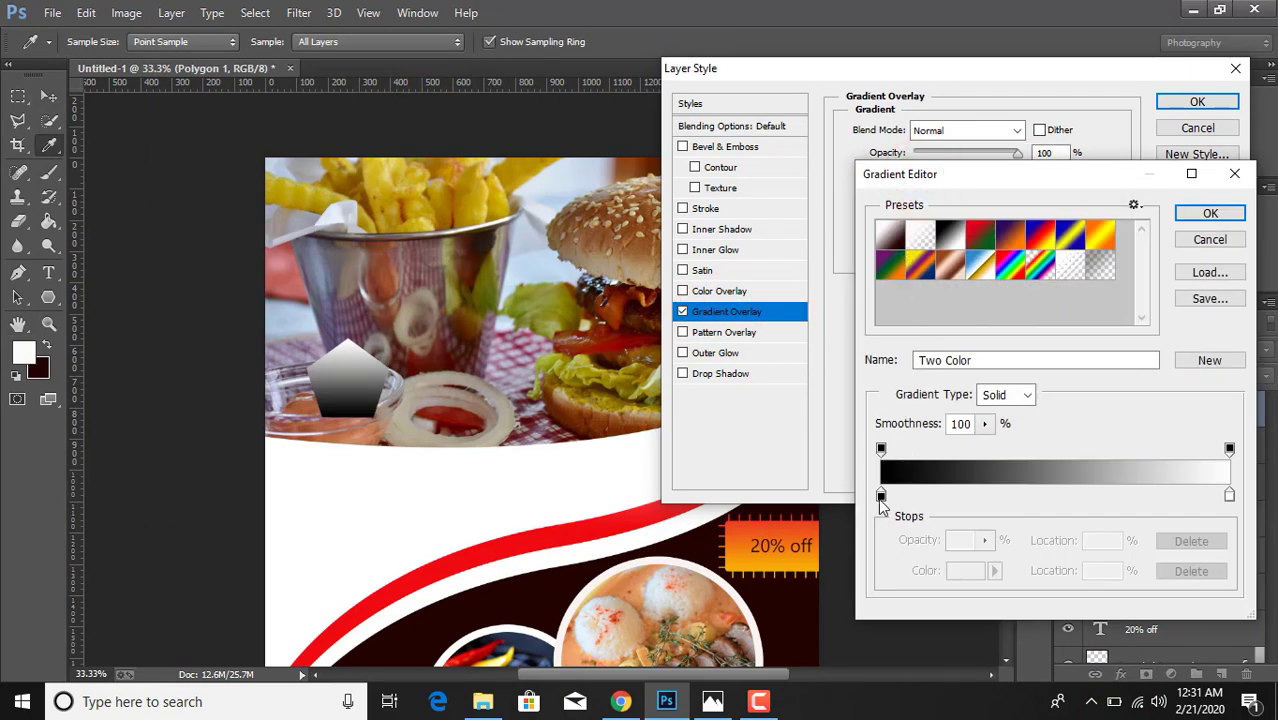
pyautogui.click(880, 497)
pyautogui.click(965, 570)
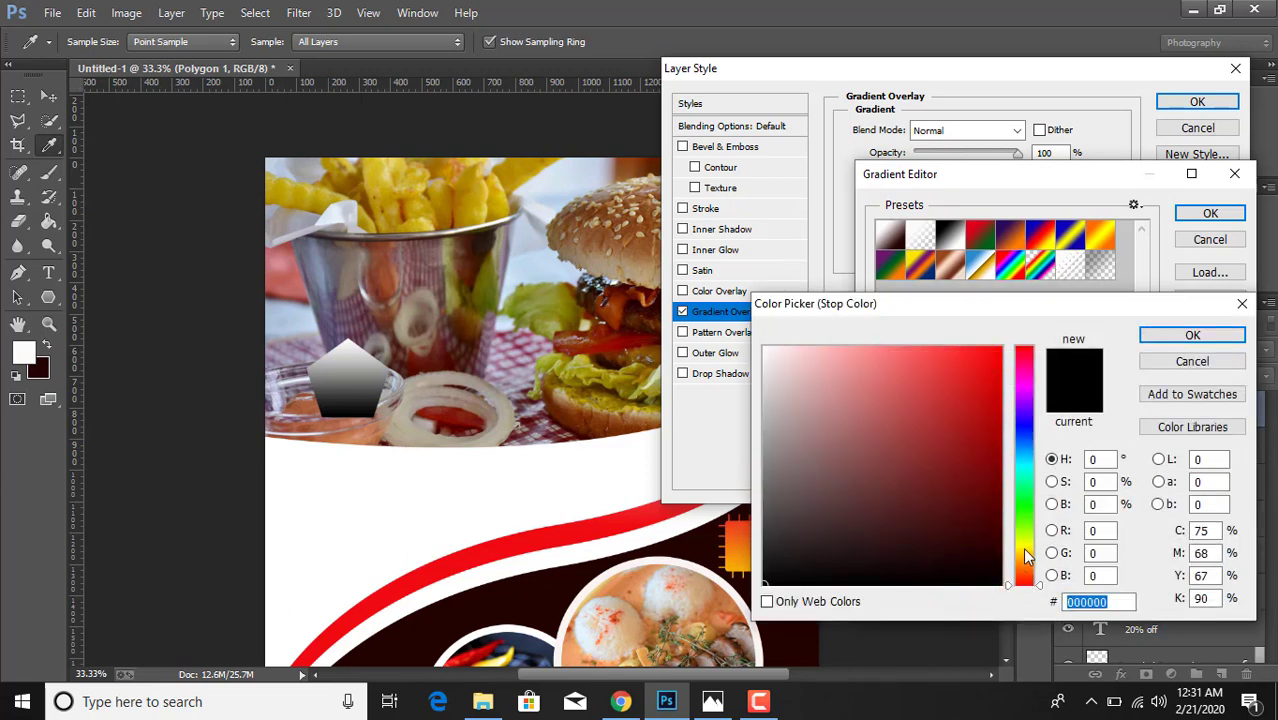
pyautogui.click(1024, 549)
pyautogui.click(990, 352)
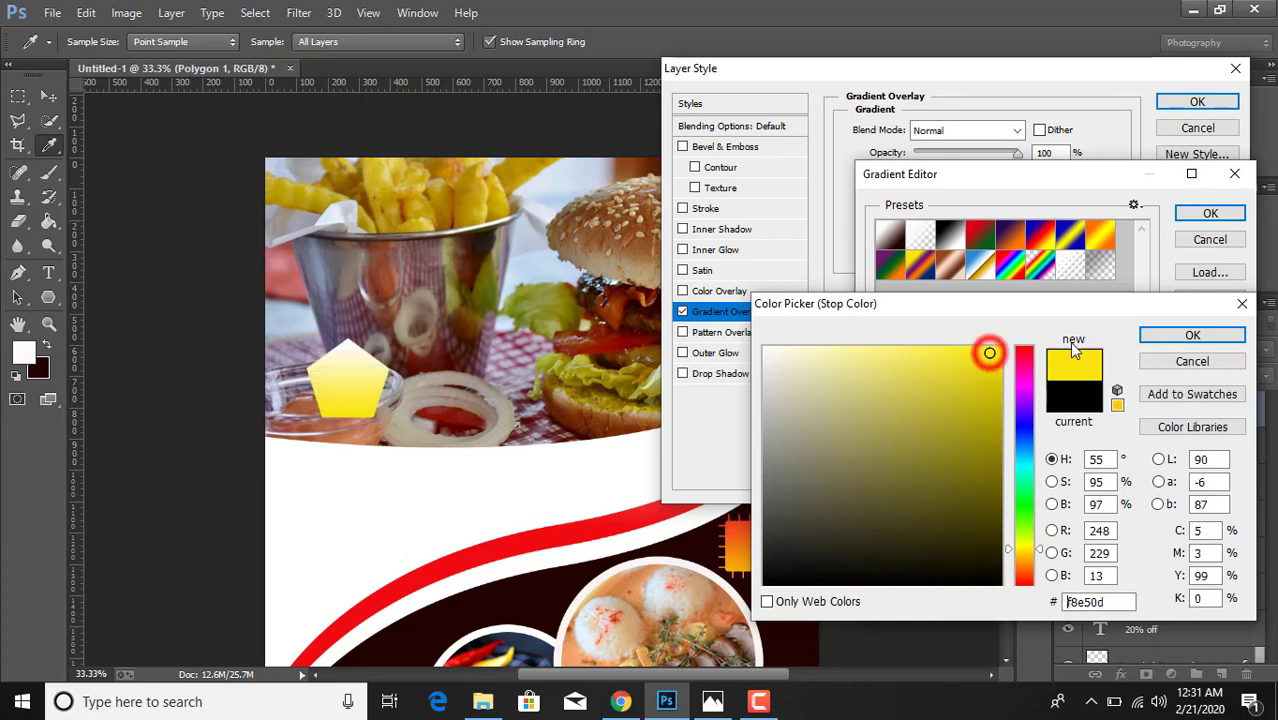
pyautogui.click(1170, 335)
# Set the gradient's end colour stop at 100% to the red f42402 and accept the gradient
pyautogui.click(1230, 496)
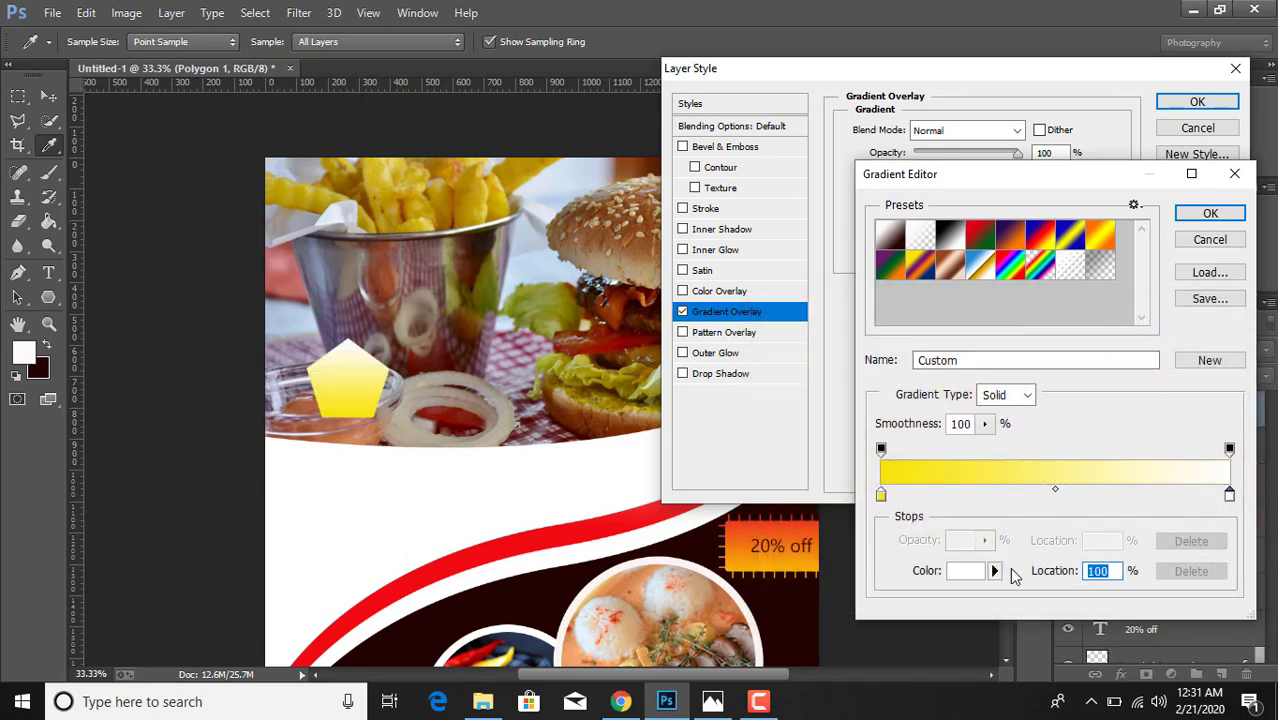
pyautogui.click(965, 570)
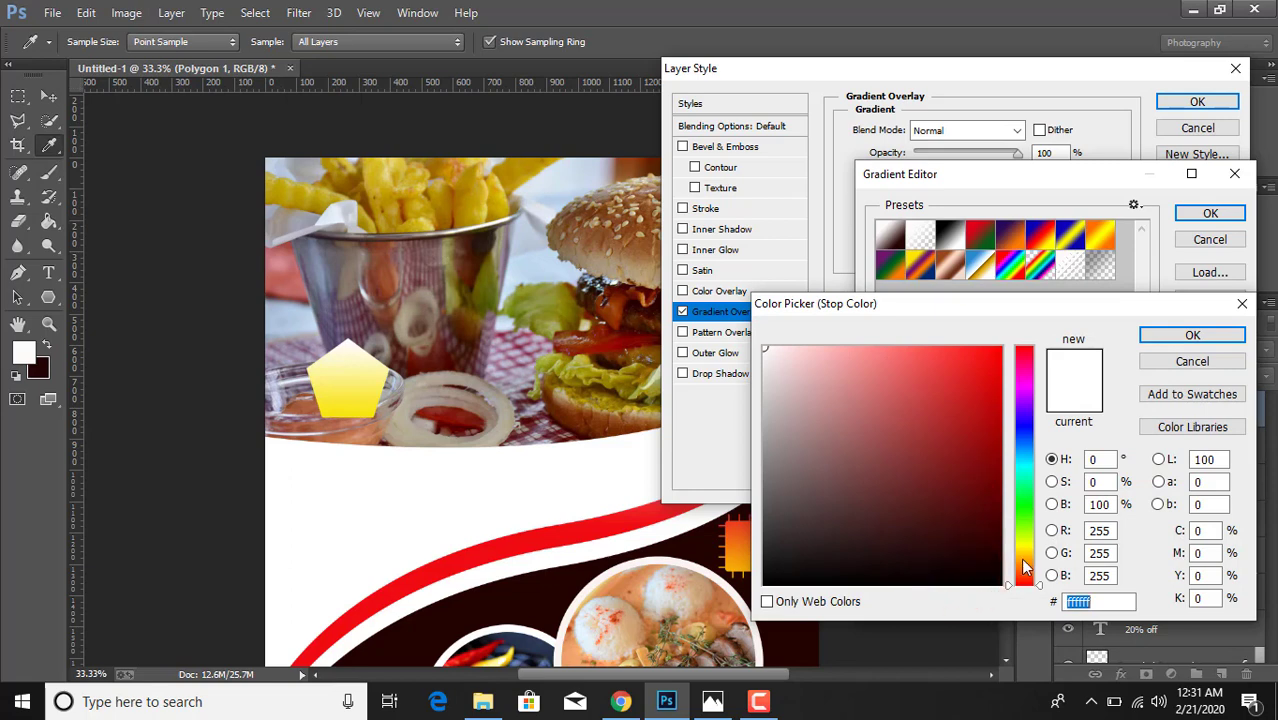
pyautogui.click(1024, 581)
pyautogui.click(998, 357)
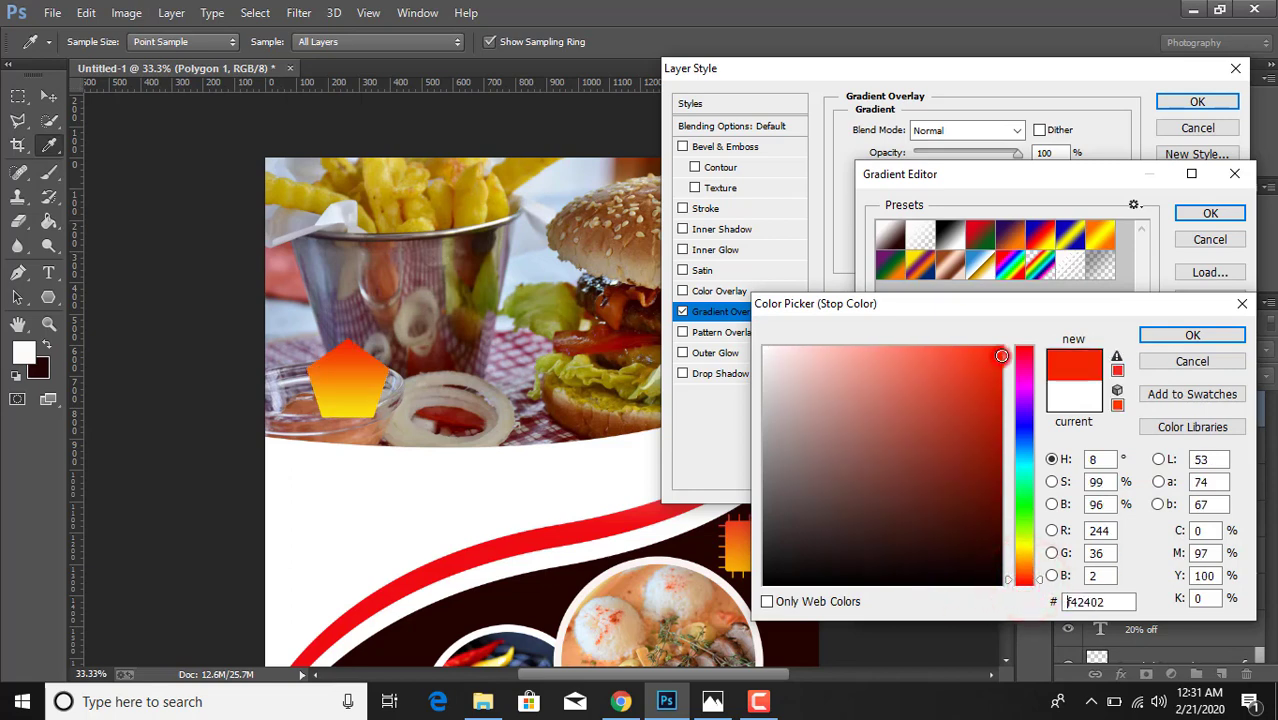
pyautogui.click(1180, 338)
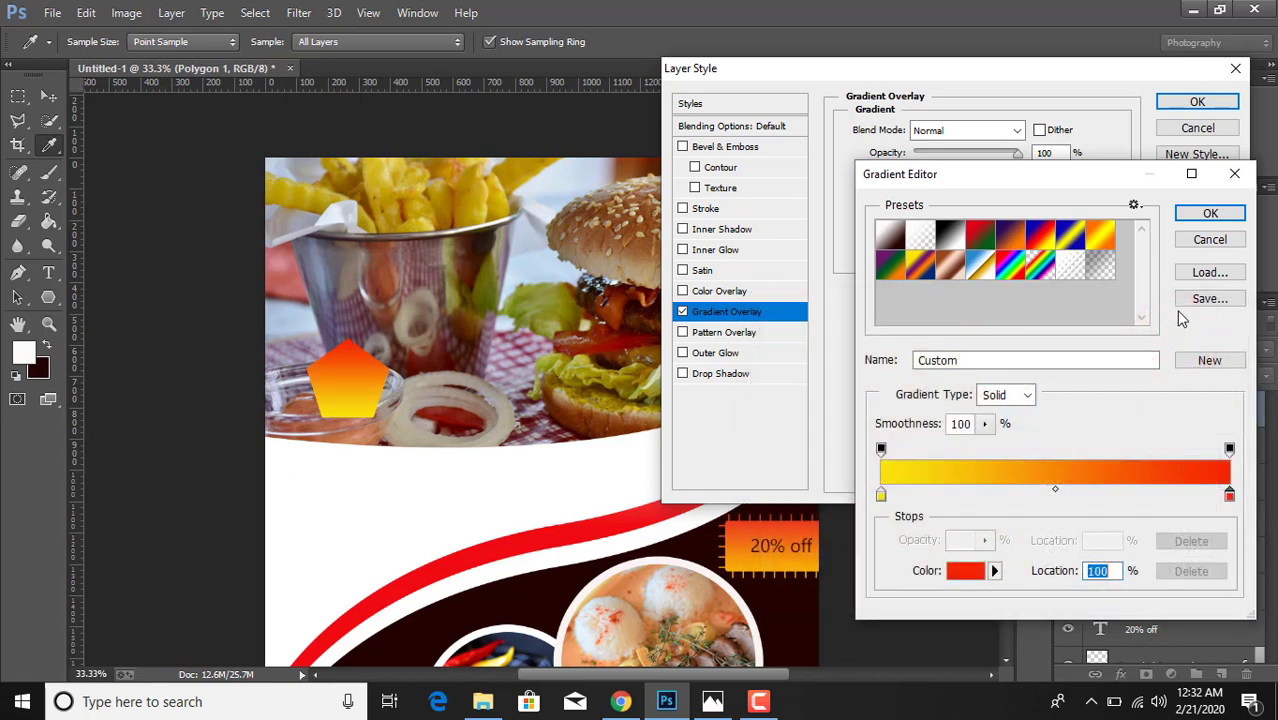
pyautogui.click(1205, 215)
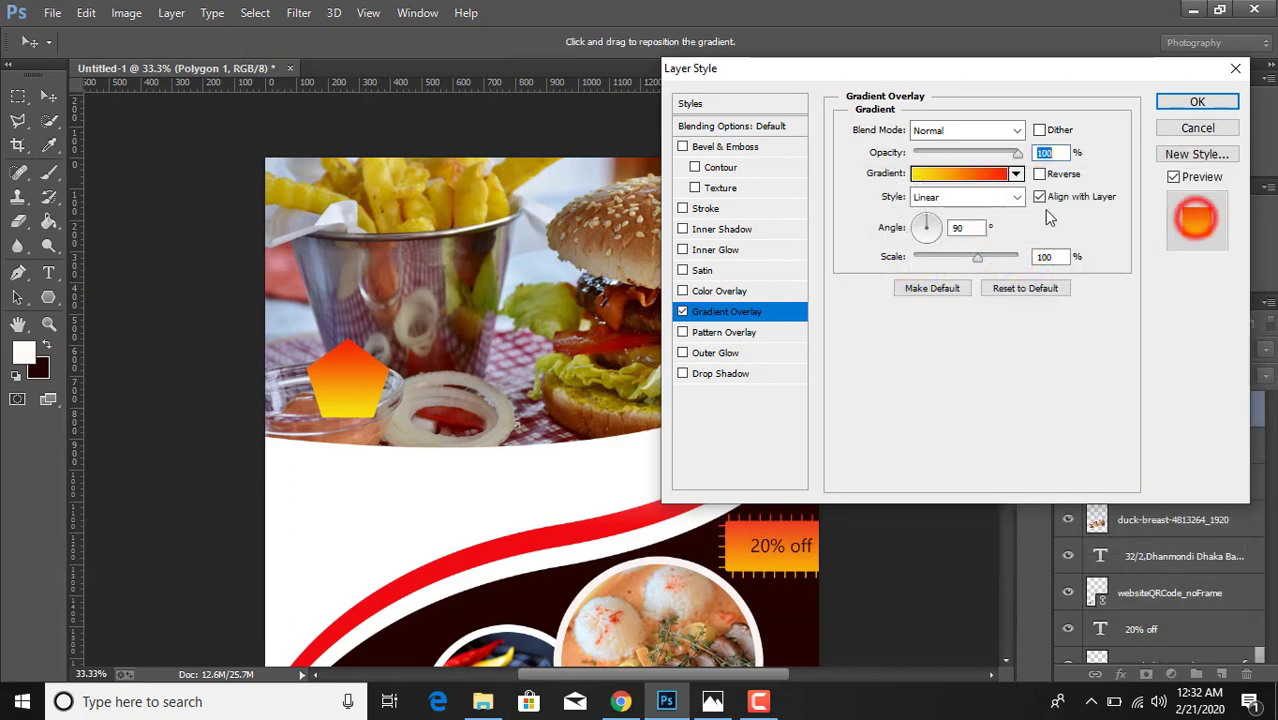
# Set the polygon's gradient overlay style to Radial and reverse its colours
pyautogui.click(1014, 197)
pyautogui.click(973, 241)
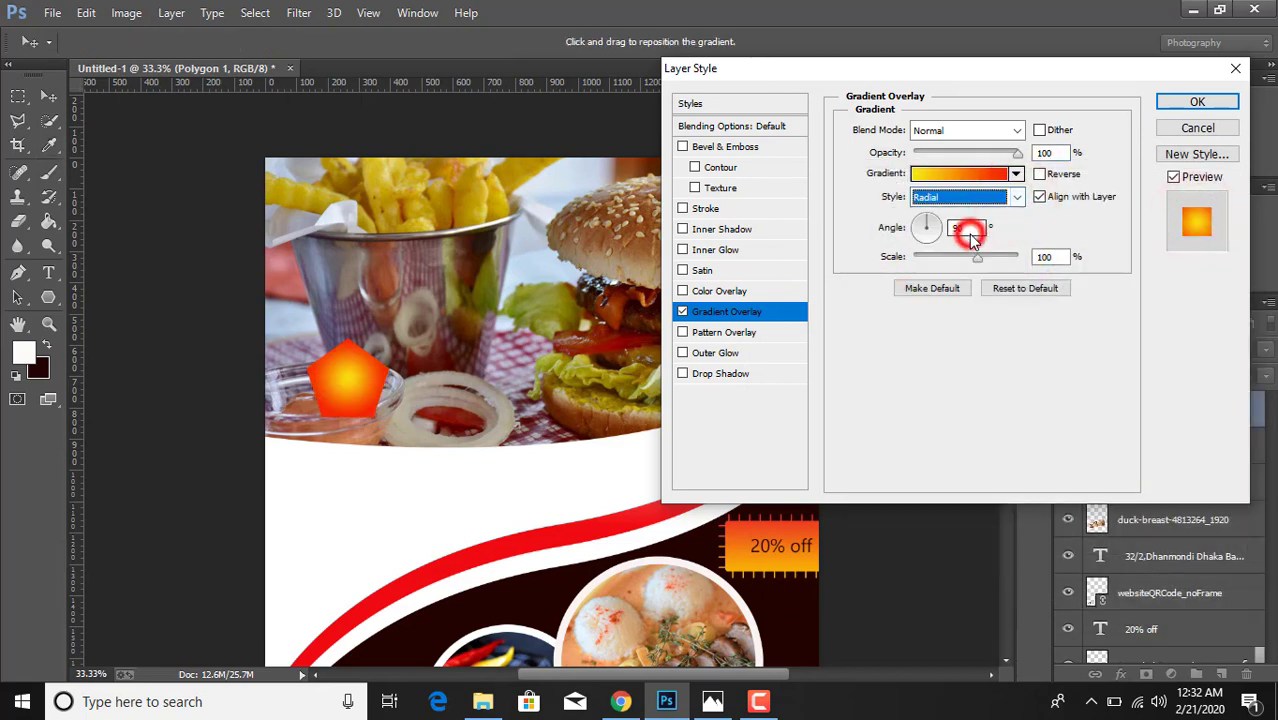
pyautogui.click(1040, 175)
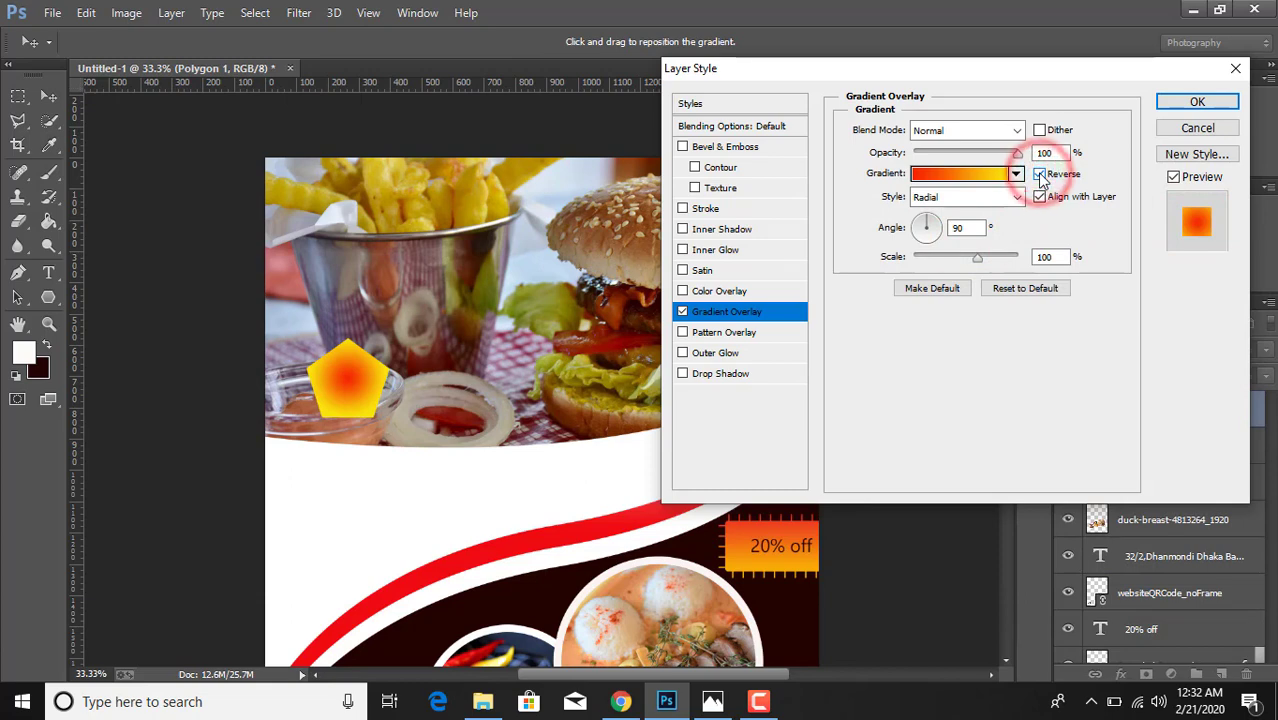
# Turn off the reversal of the polygon's radial gradient overlay, set its opacity to 86% and scale to about 119%, and apply the style
pyautogui.click(1040, 175)
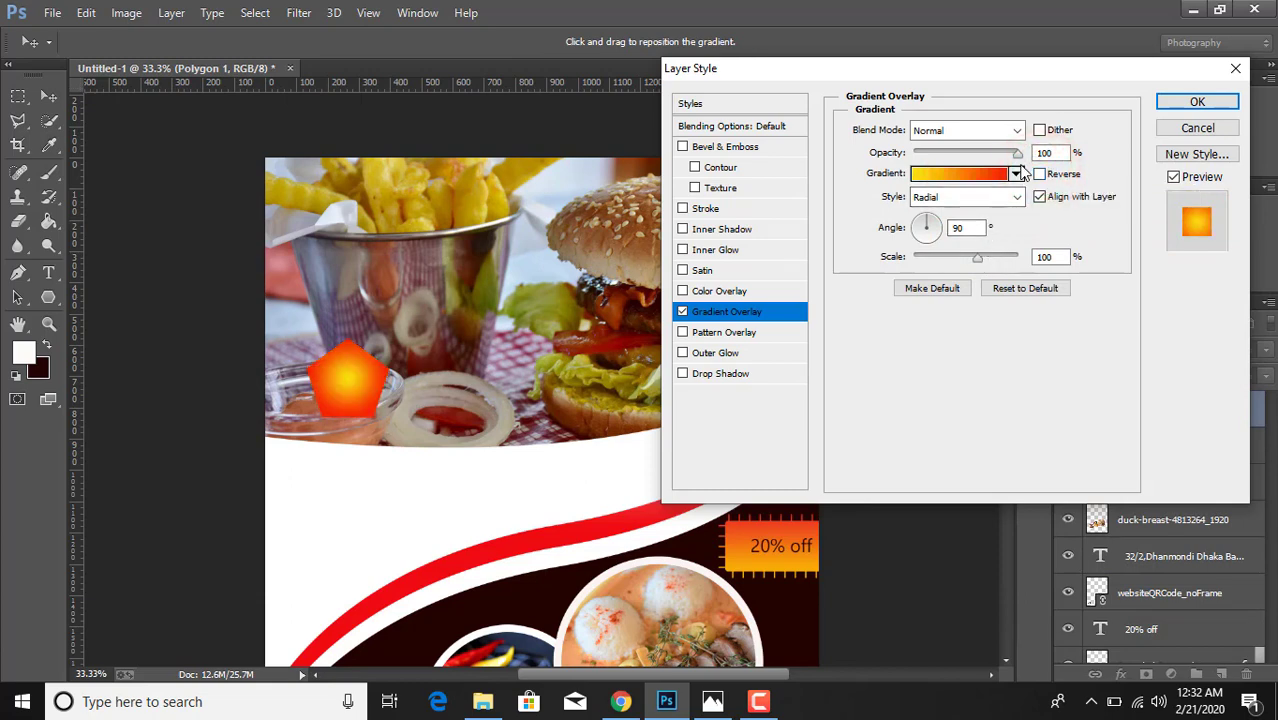
pyautogui.moveTo(1017, 155); pyautogui.dragTo(1004, 155)
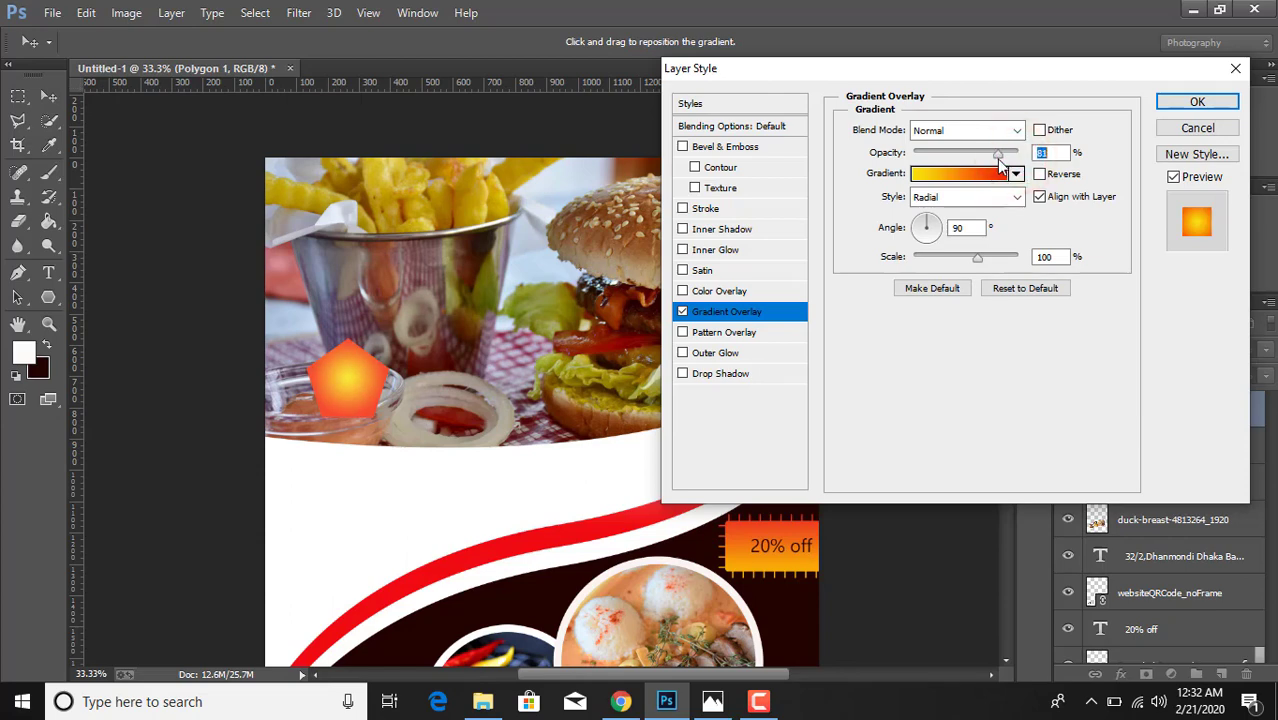
pyautogui.moveTo(980, 258); pyautogui.dragTo(998, 270)
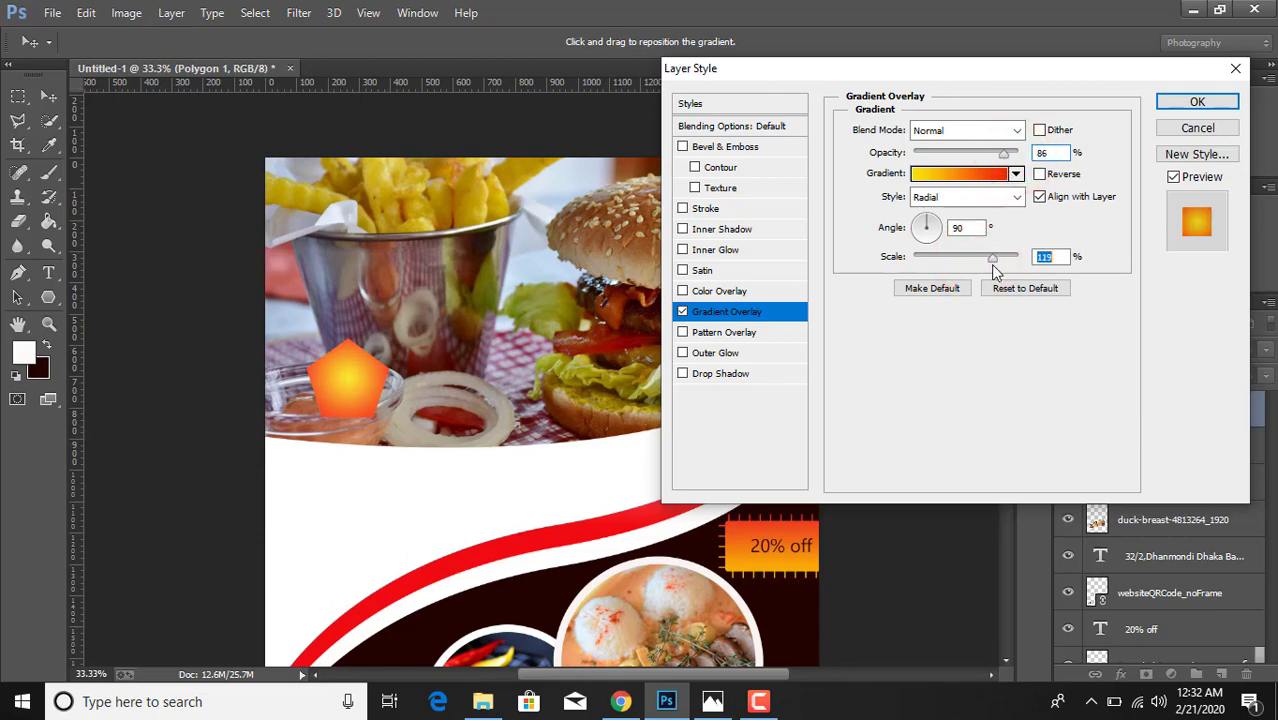
pyautogui.click(1197, 102)
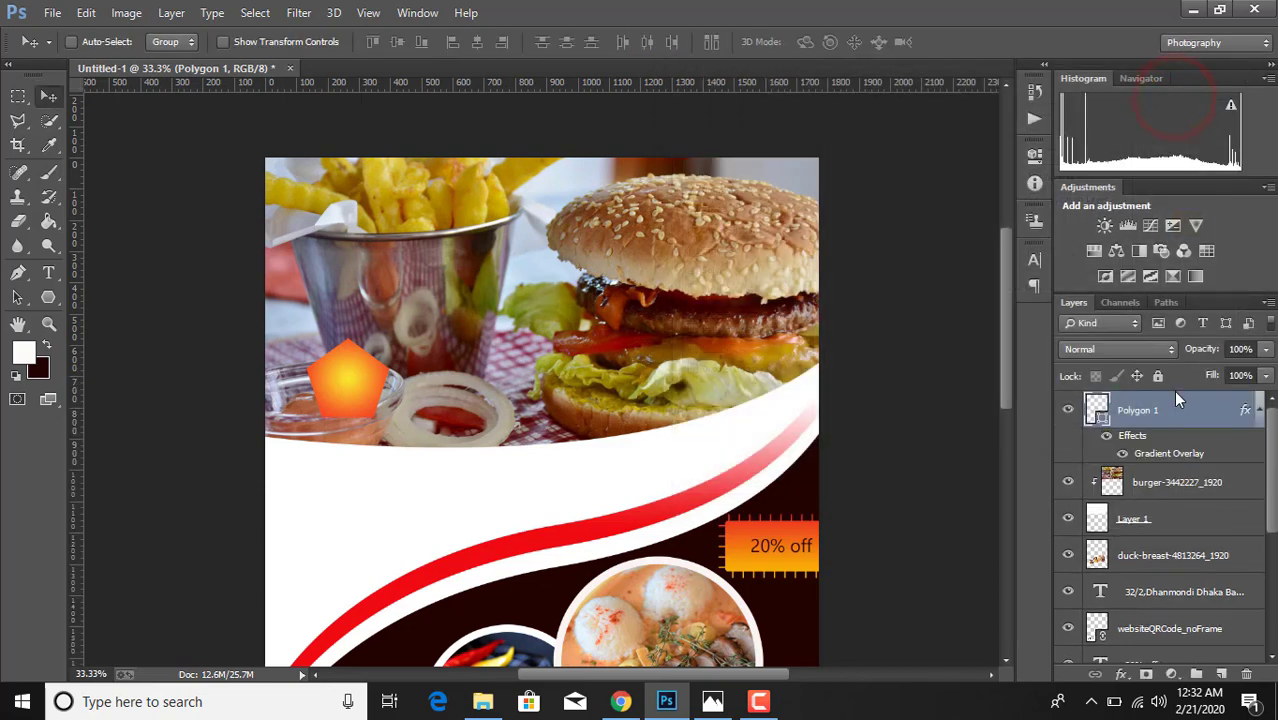
# Move the pentagon onto the white area below the header photo and add the dark 14 pt Segoe UI text "PRICE 10$" on two lines inside it
pyautogui.moveTo(342, 368); pyautogui.dragTo(332, 499)
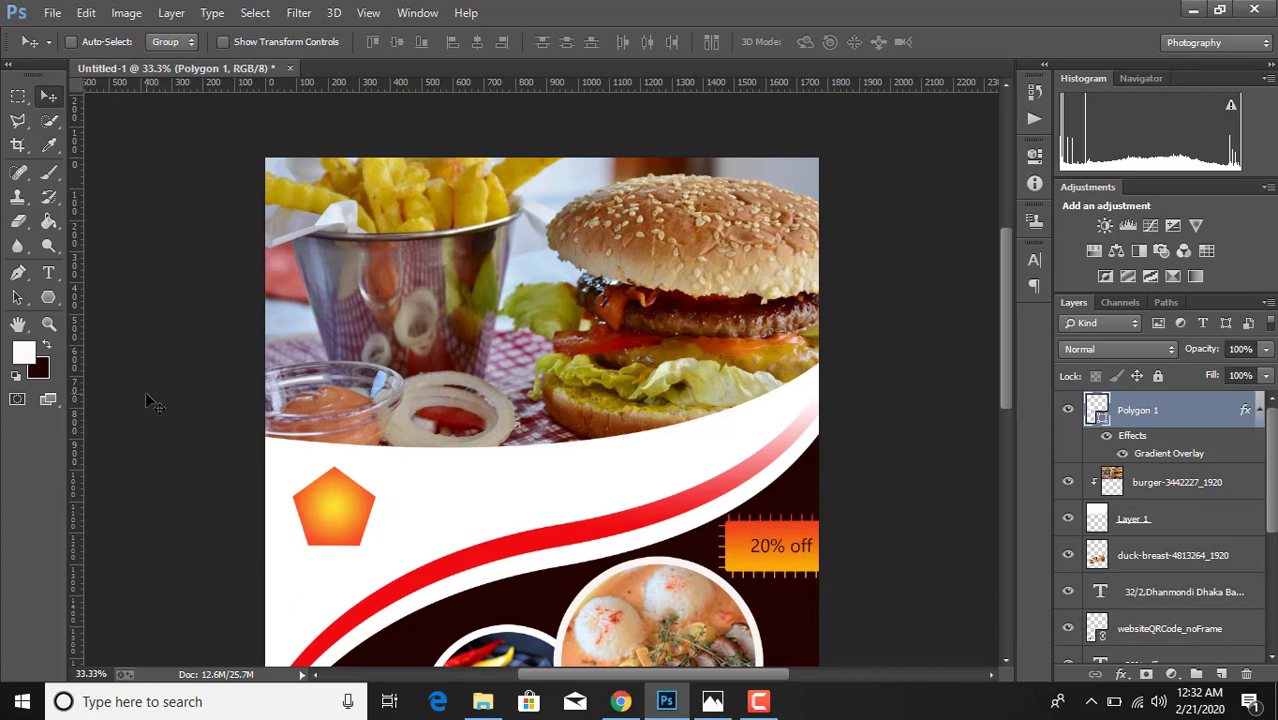
pyautogui.click(46, 344)
pyautogui.click(50, 274)
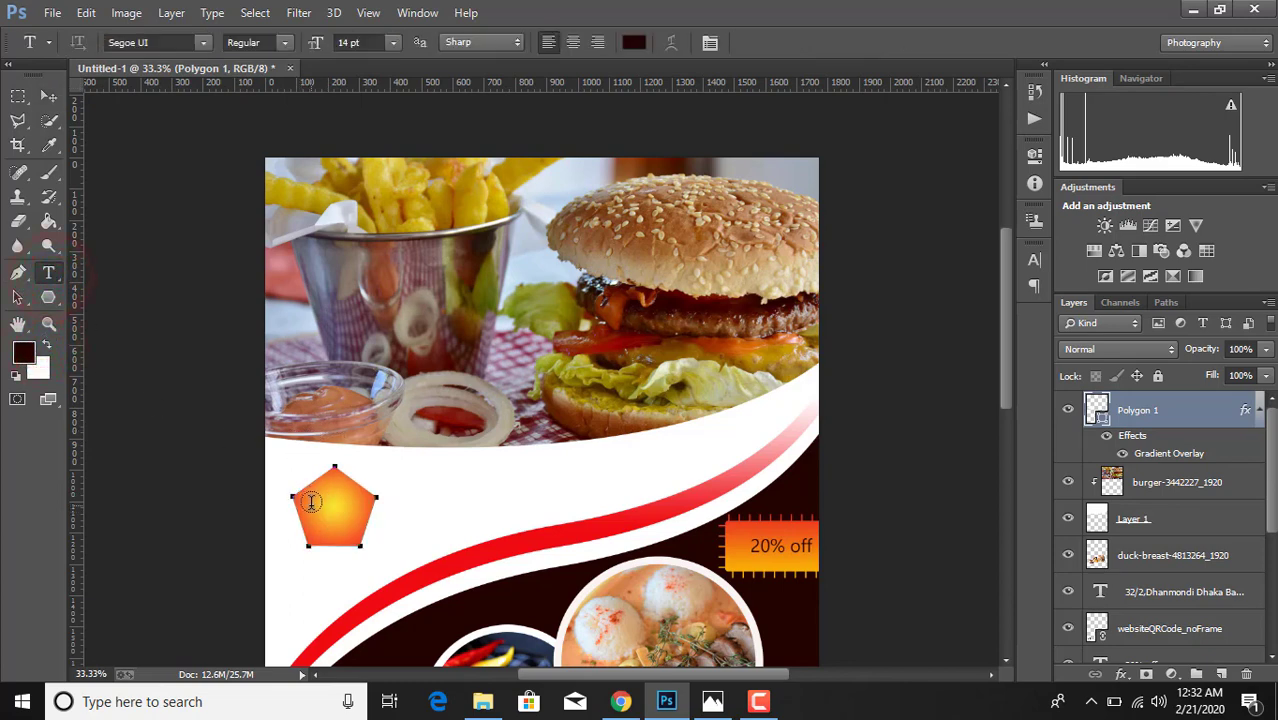
pyautogui.click(342, 533)
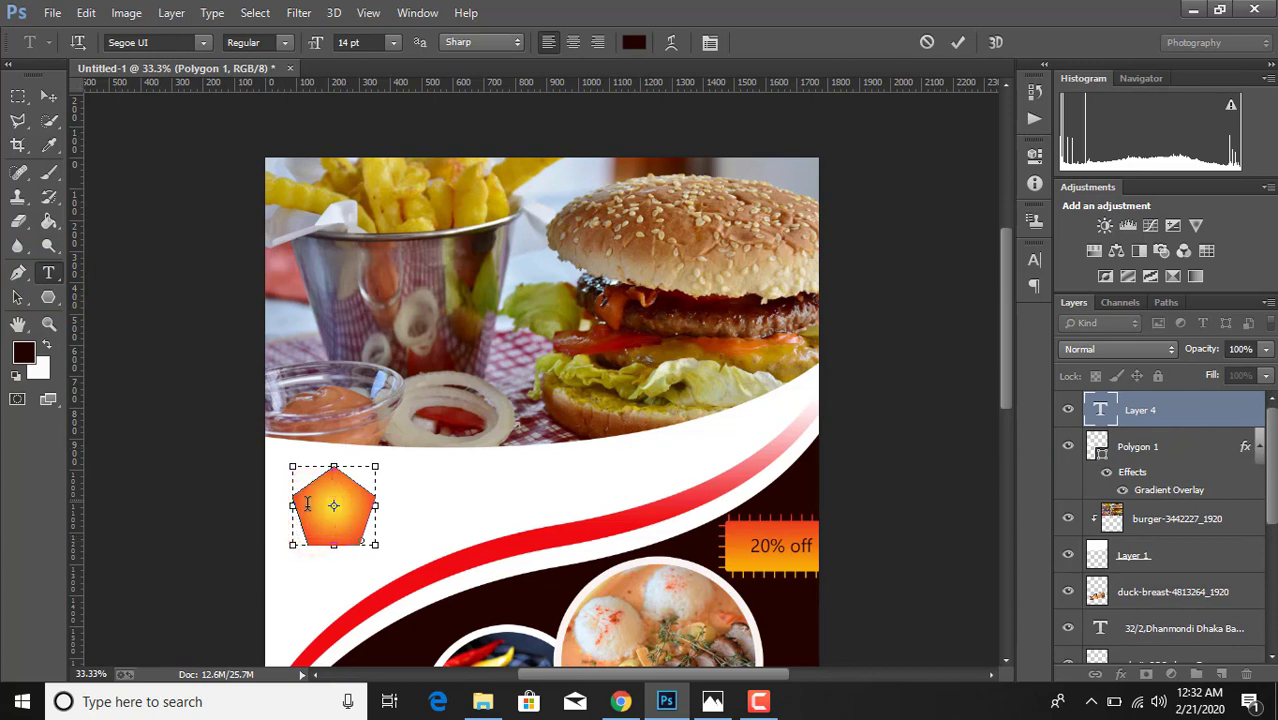
pyautogui.click(310, 512)
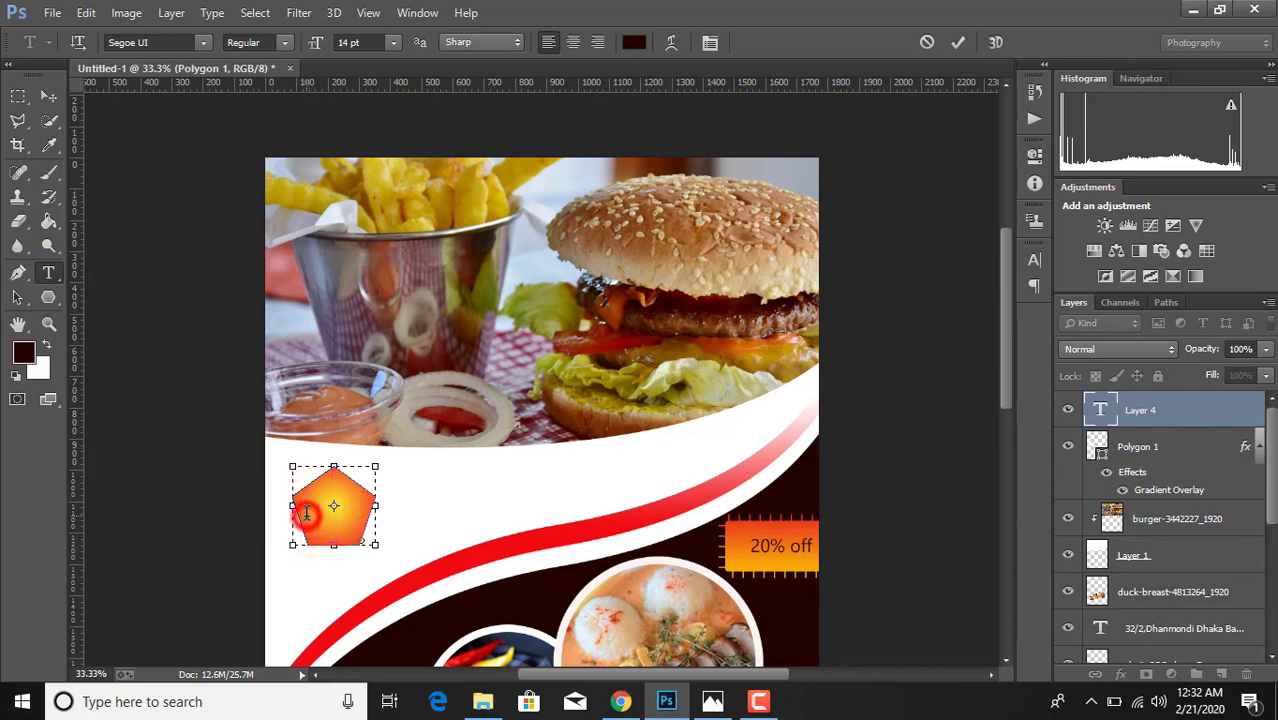
pyautogui.click(957, 43)
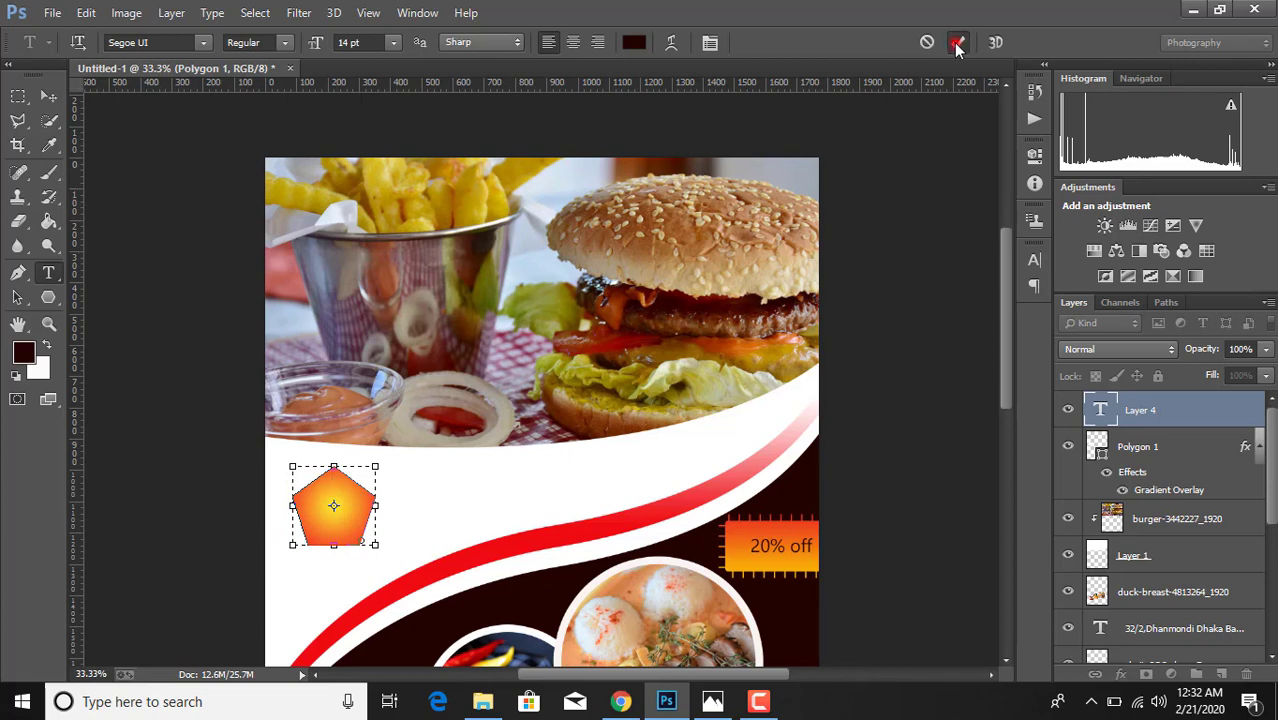
pyautogui.click(313, 517)
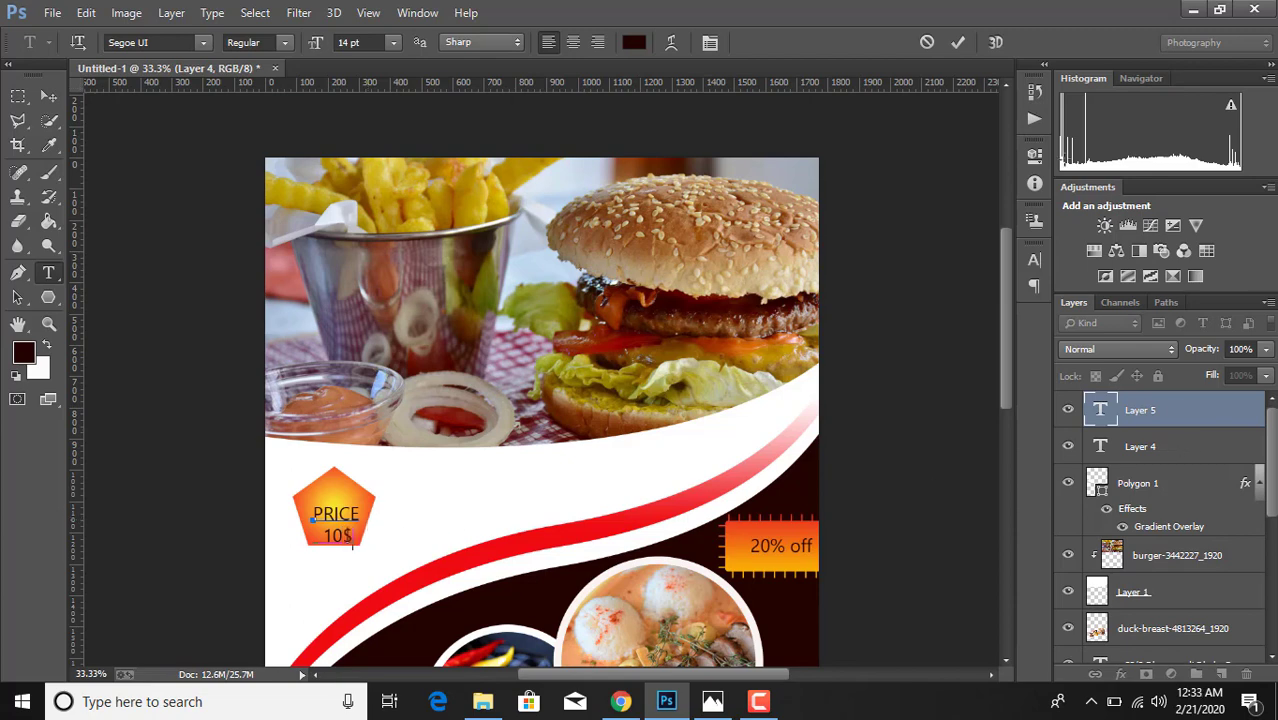
pyautogui.click(956, 45)
# Nudge the PRICE 10$ text up and slightly left to centre it within the pentagon
pyautogui.click(45, 97)
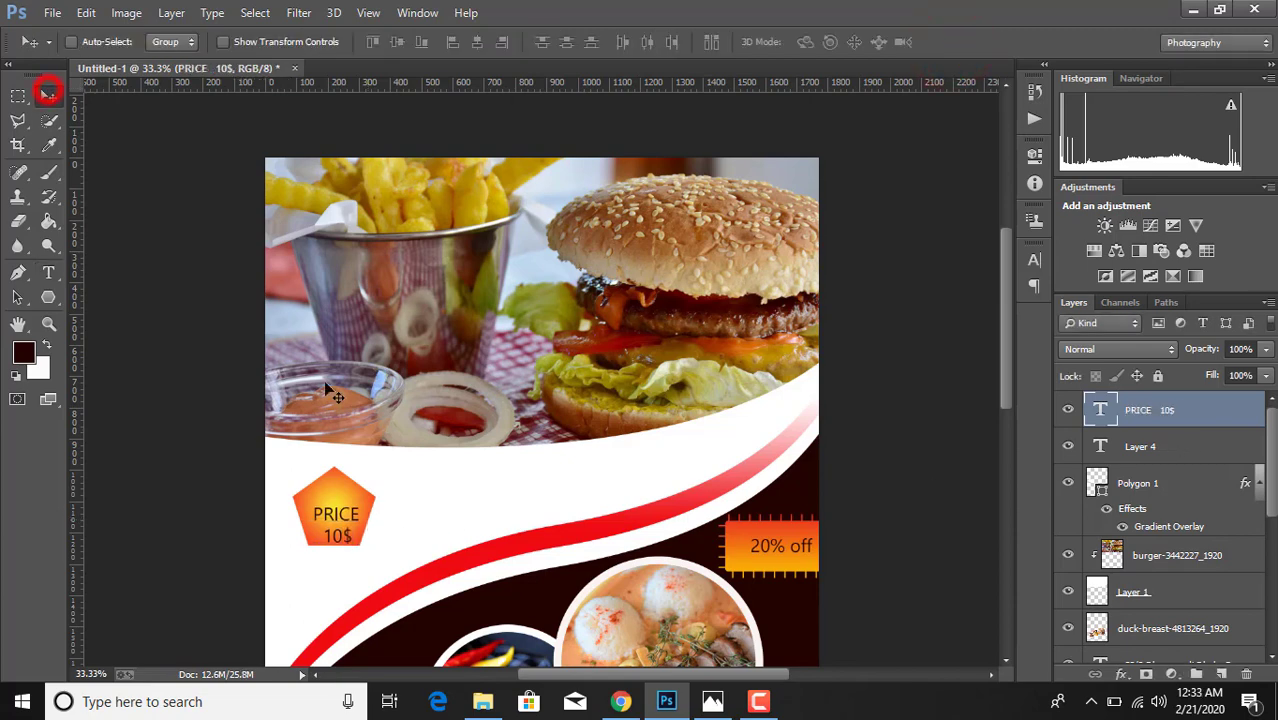
pyautogui.press('Up')
pyautogui.press('Up')
pyautogui.press('Up')
pyautogui.press('Up')
pyautogui.press('Up')
pyautogui.press('Up')
pyautogui.press('Up')
pyautogui.press('Up')
pyautogui.press('Up')
pyautogui.press('Up')
pyautogui.press('Up')
pyautogui.press('Up')
pyautogui.press('Up')
pyautogui.press('Up')
pyautogui.press('Up')
pyautogui.press('Up')
pyautogui.press('Up')
pyautogui.press('Up')
pyautogui.press('Up')
pyautogui.press('Up')
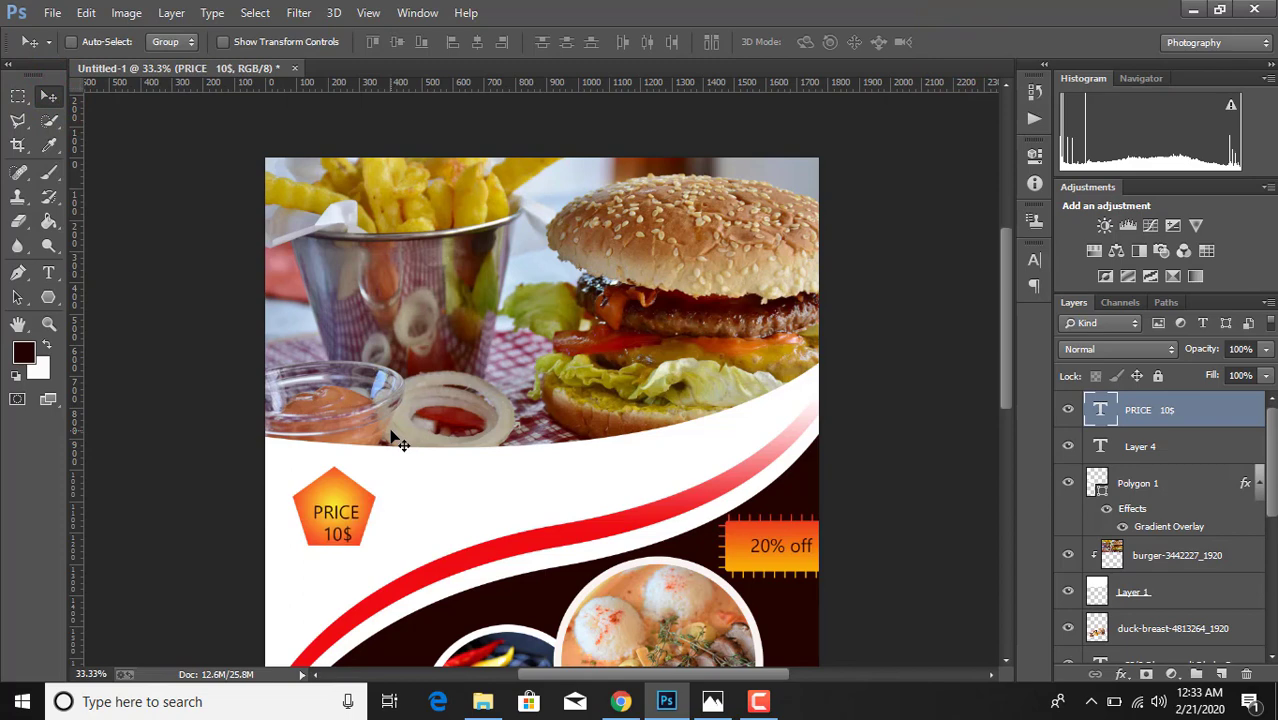
pyautogui.press('Left')
pyautogui.press('Left')
pyautogui.press('Left')
pyautogui.press('Left')
pyautogui.press('Left')
pyautogui.press('Left')
pyautogui.press('Left')
pyautogui.press('Left')
pyautogui.press('Left')
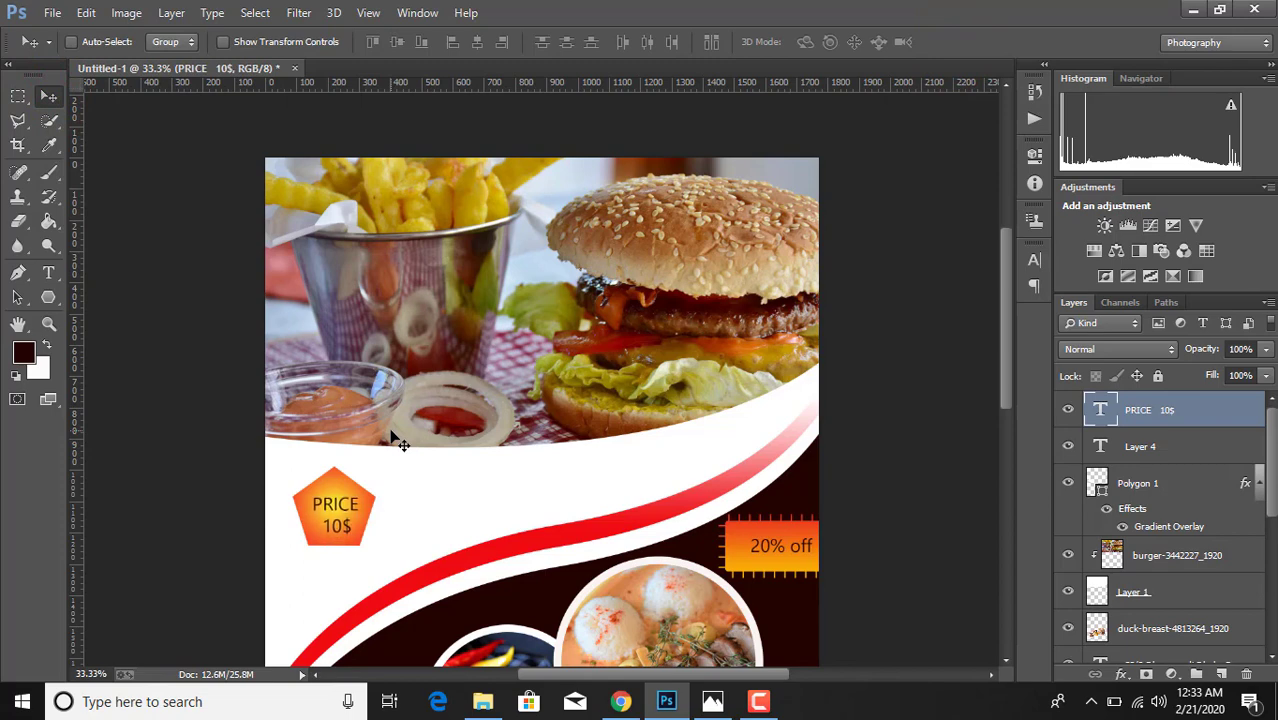
# Merge the PRICE 10$ text with the Polygon 1 layer and move the badge over the lower-left edge of the burger photo
pyautogui.keyDown('ctrl'); pyautogui.click(1172, 481); pyautogui.keyUp('ctrl')
pyautogui.rightClick(1172, 481)
pyautogui.click(842, 540)
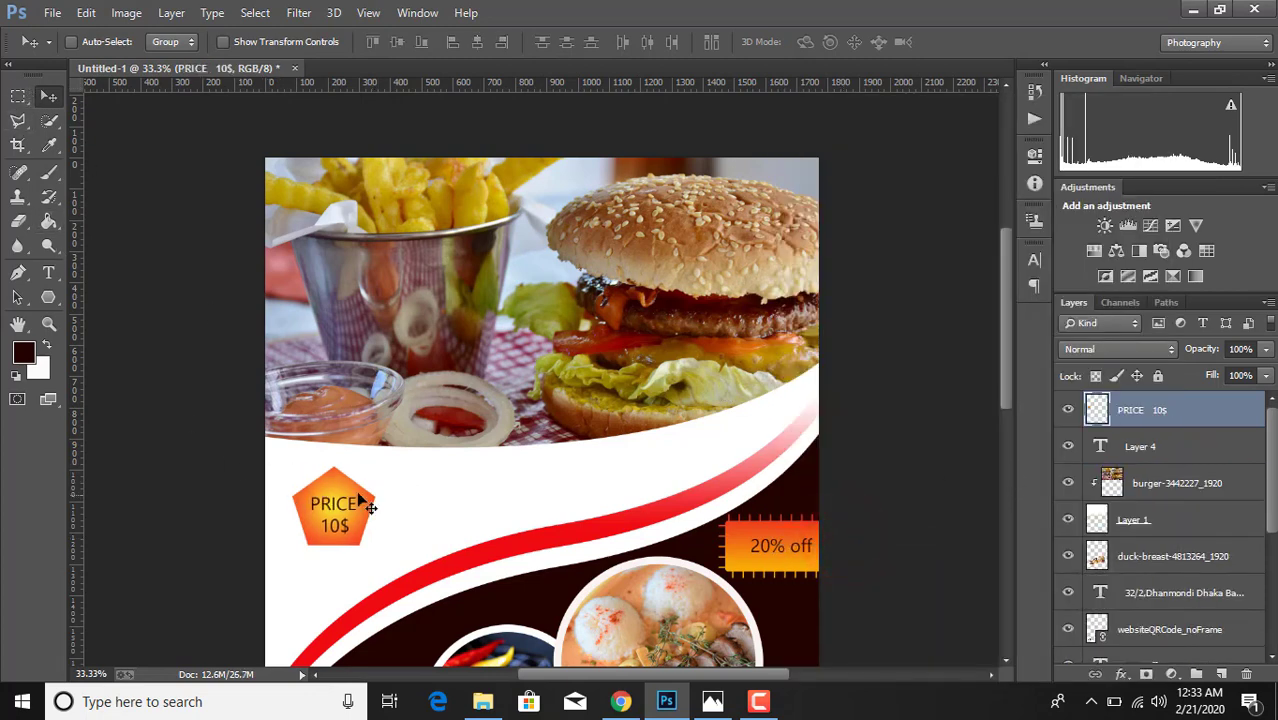
pyautogui.moveTo(341, 496); pyautogui.dragTo(324, 417)
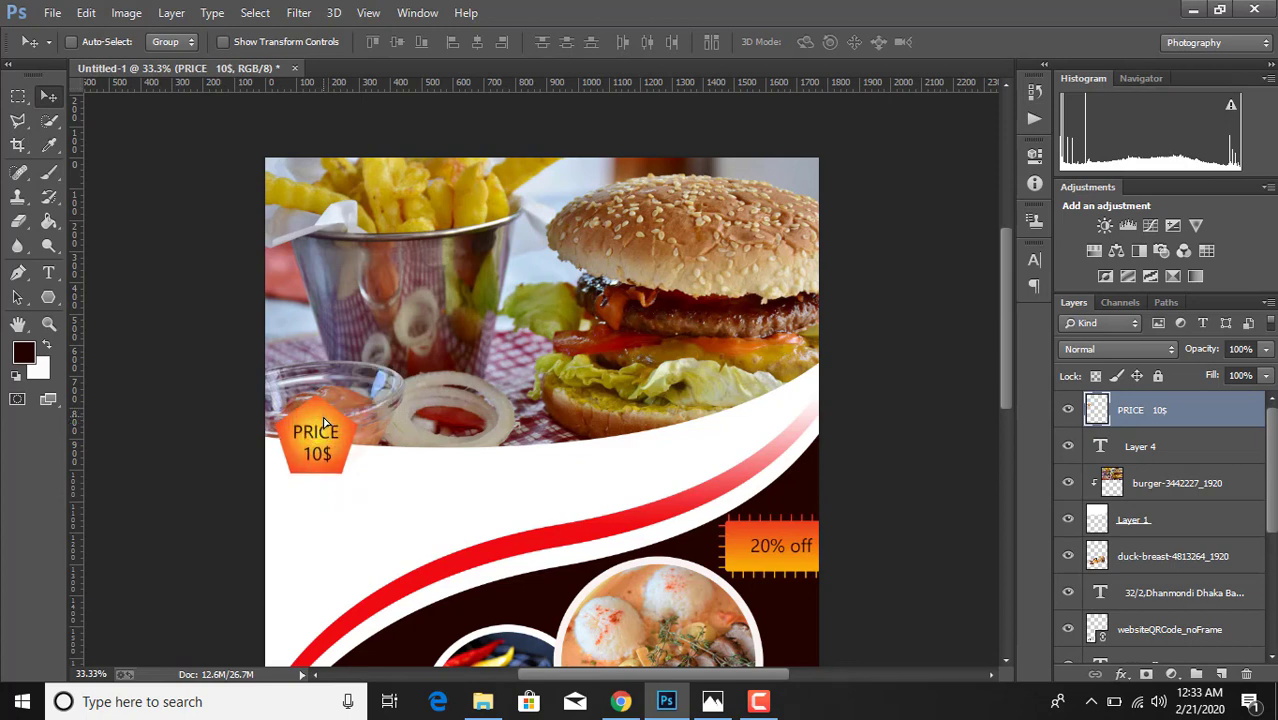
# View the whole flyer, check the finished design flyer FINAL.jpg in Photos, and return to Photoshop
pyautogui.hotkey('ctrl', '-')
pyautogui.hotkey('ctrl', '-')
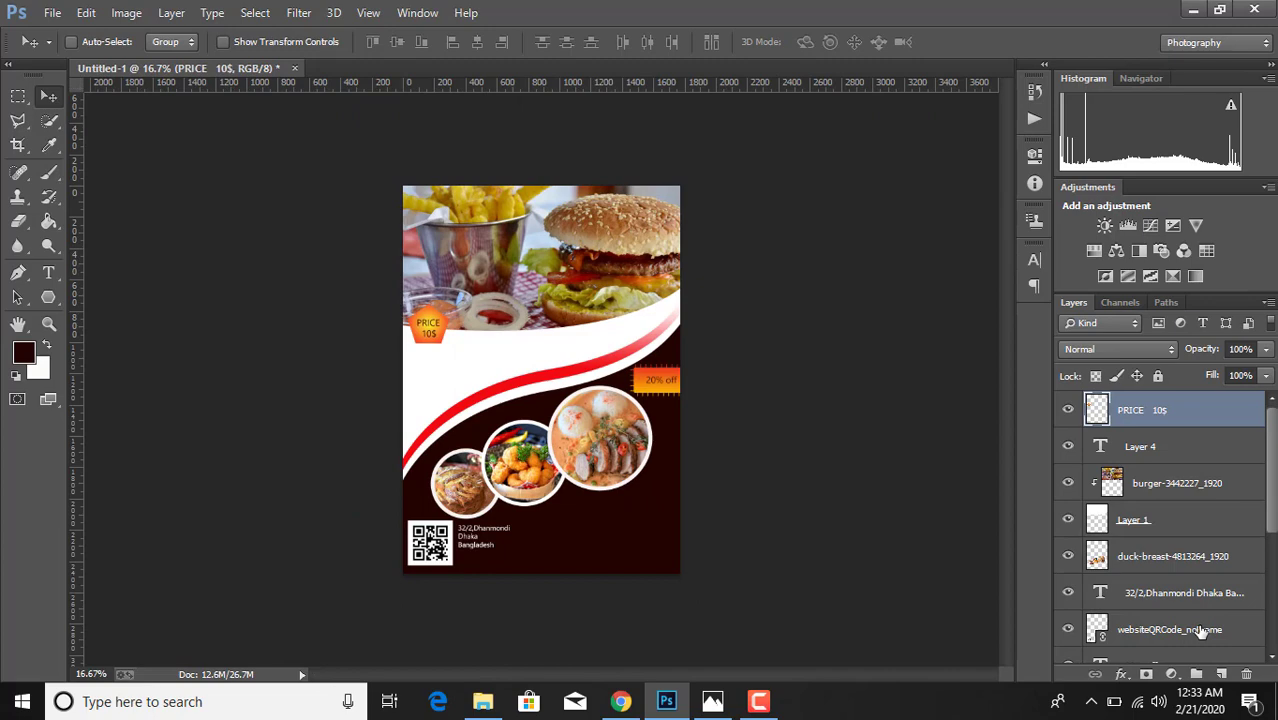
pyautogui.click(713, 701)
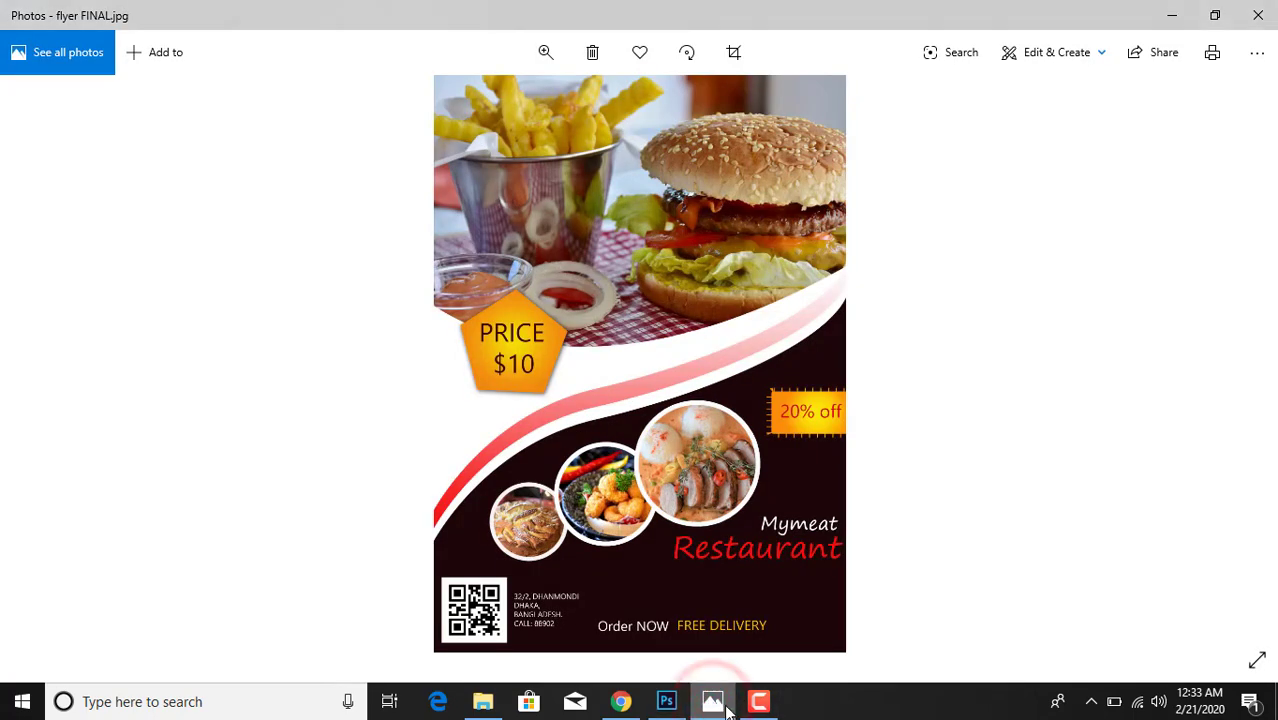
pyautogui.click(748, 708)
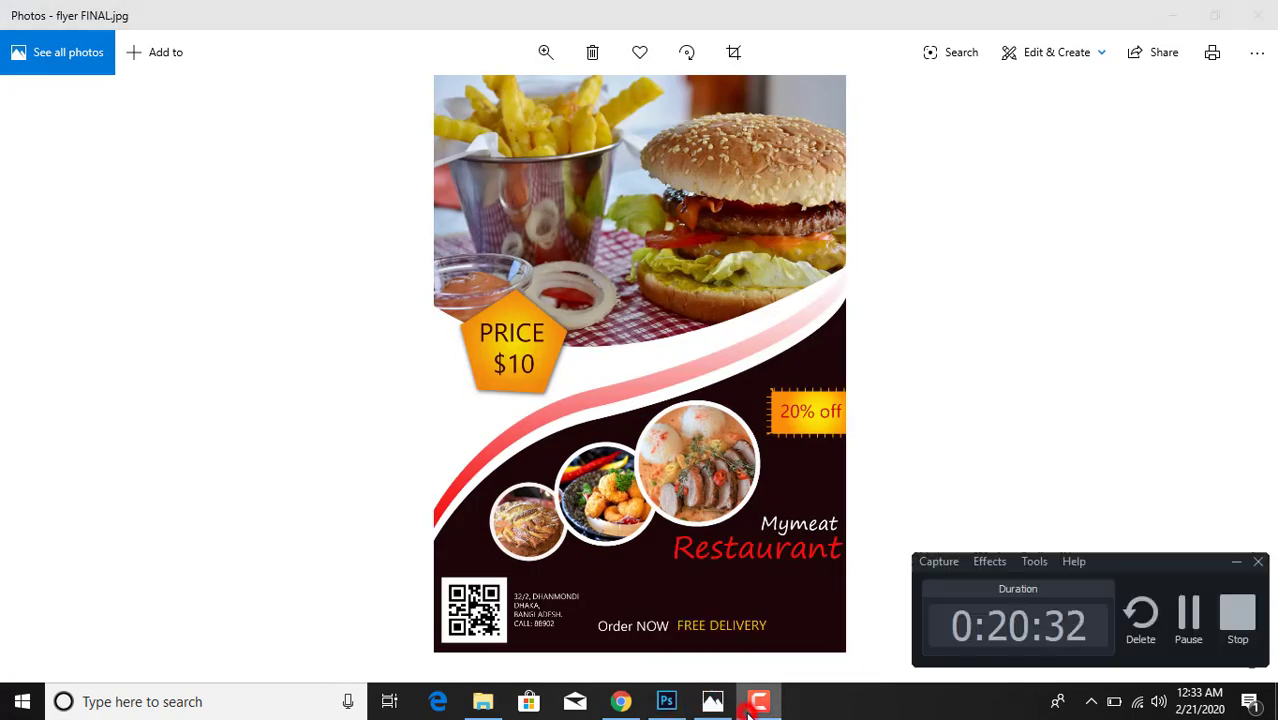
pyautogui.click(666, 703)
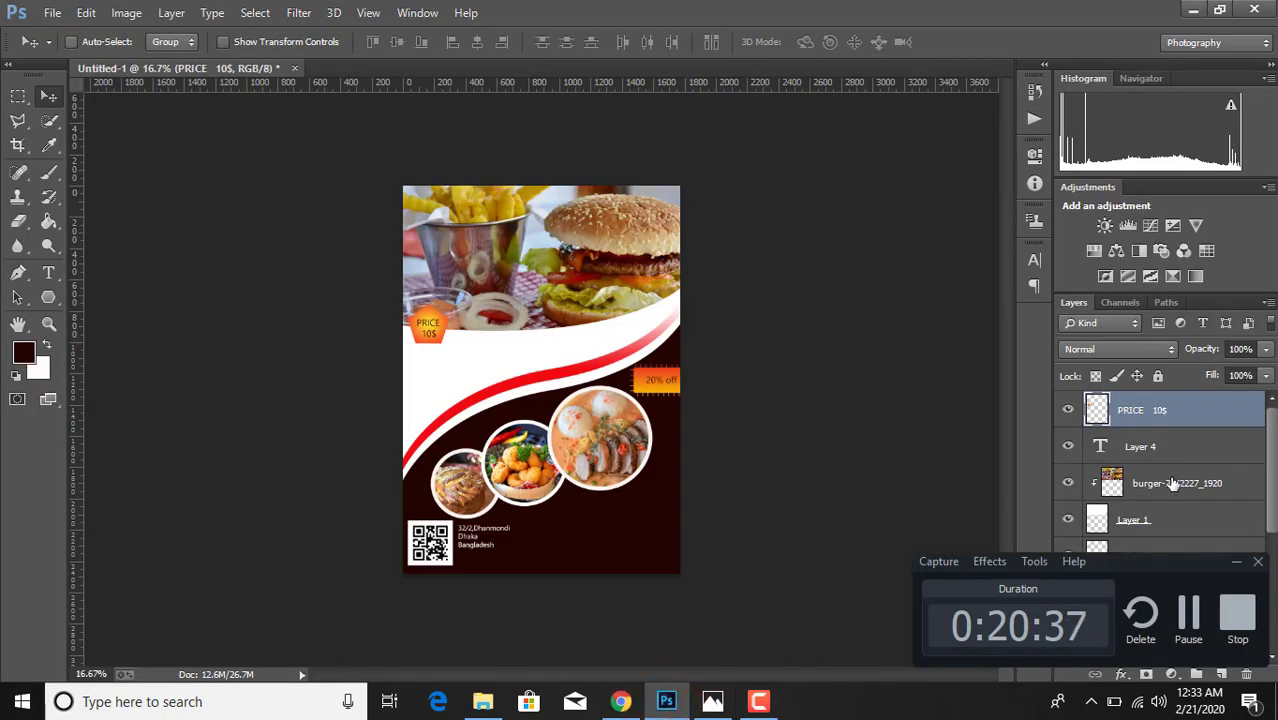
# Select Layer 2 and set the Type tool's text colour to the off-white f6f0ef
pyautogui.scroll(-3, 1165, 480)
pyautogui.scroll(1, 1170, 465)
pyautogui.scroll(-5, 1172, 470)
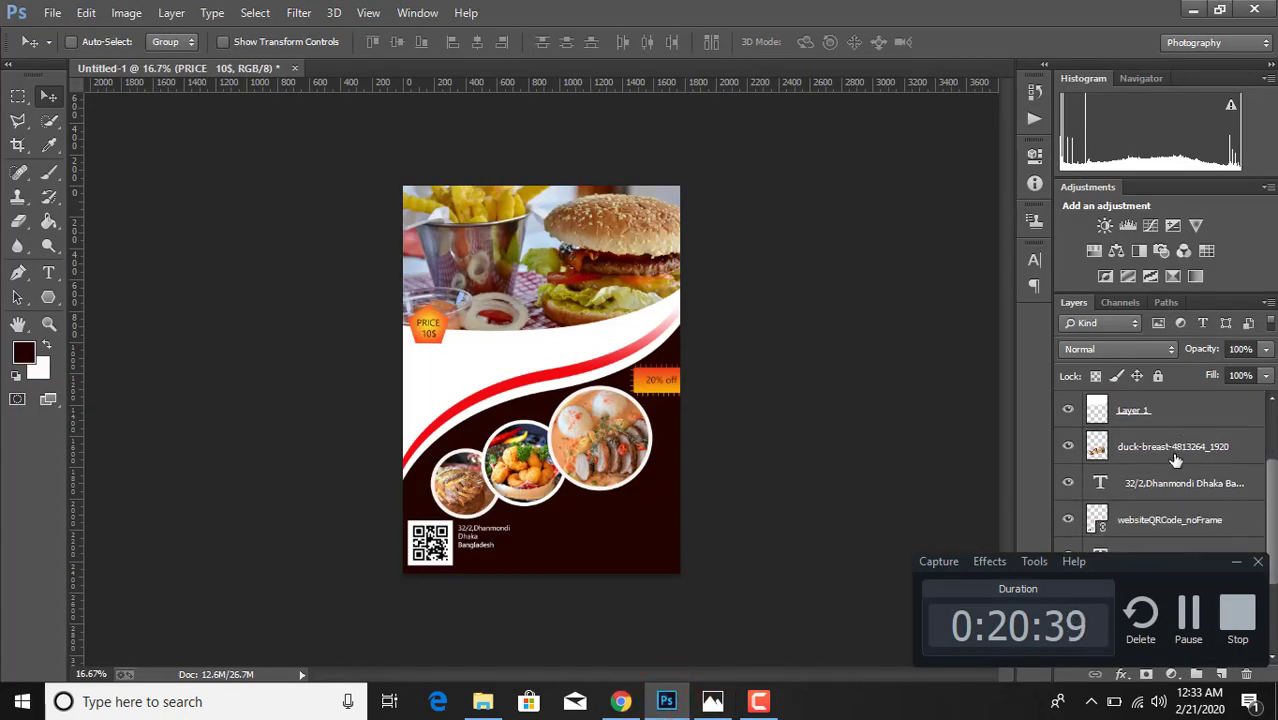
pyautogui.click(1158, 535)
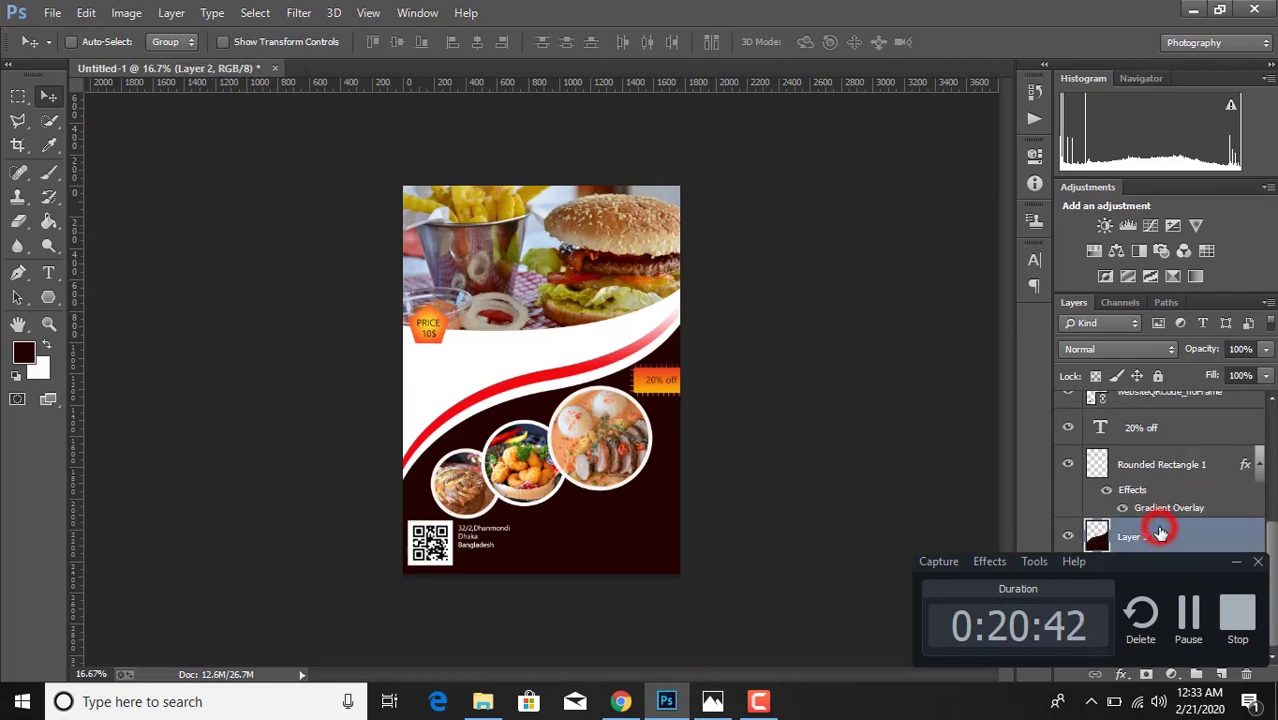
pyautogui.click(1237, 562)
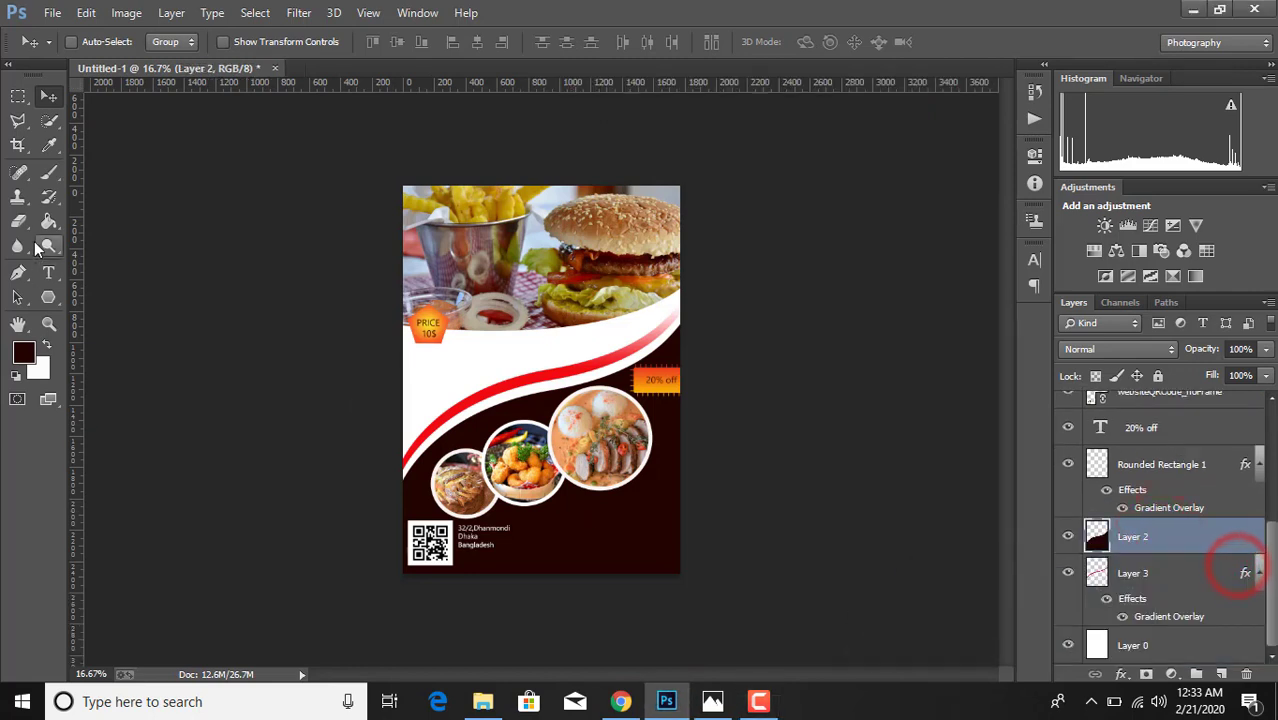
pyautogui.click(46, 346)
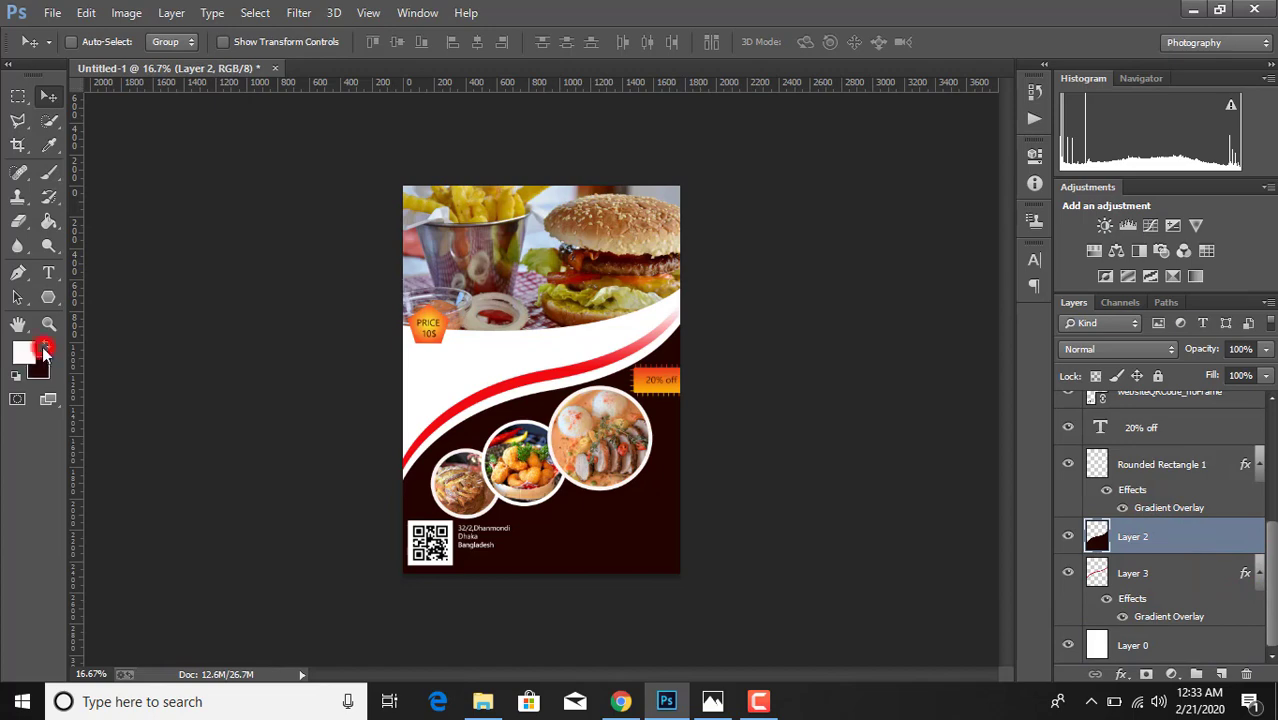
pyautogui.click(48, 272)
pyautogui.click(633, 41)
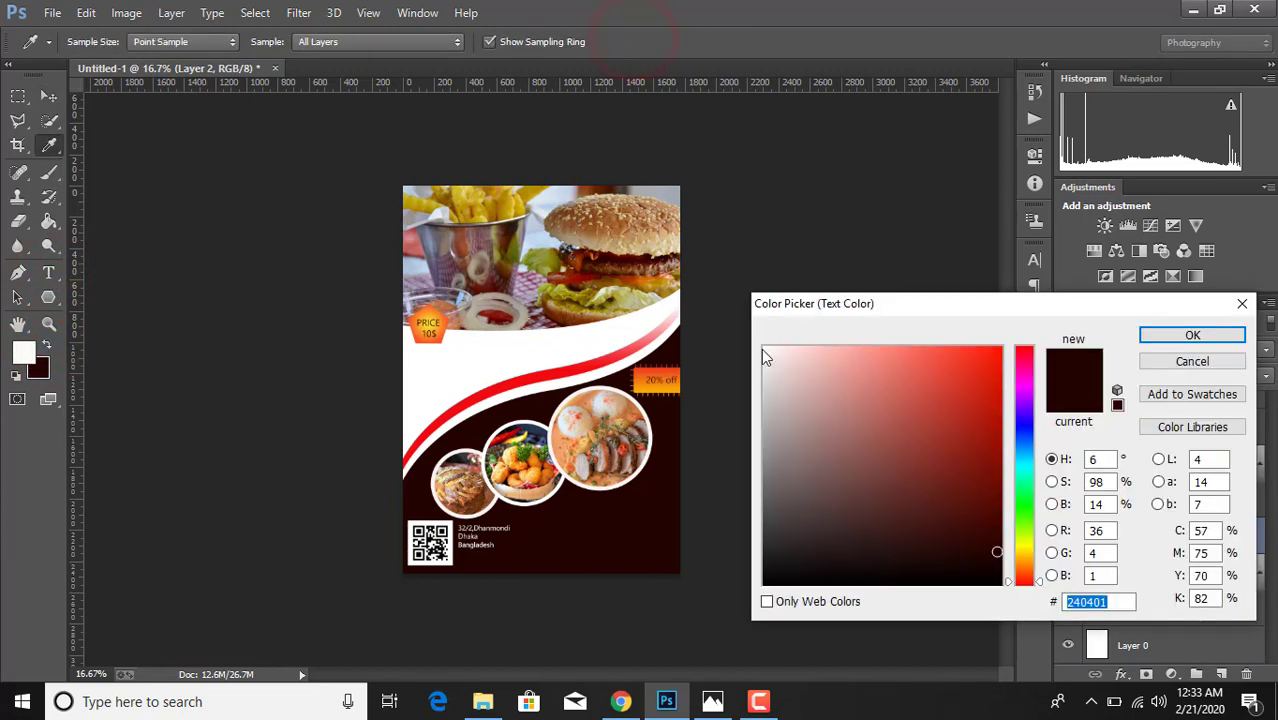
pyautogui.click(1154, 334)
pyautogui.click(633, 41)
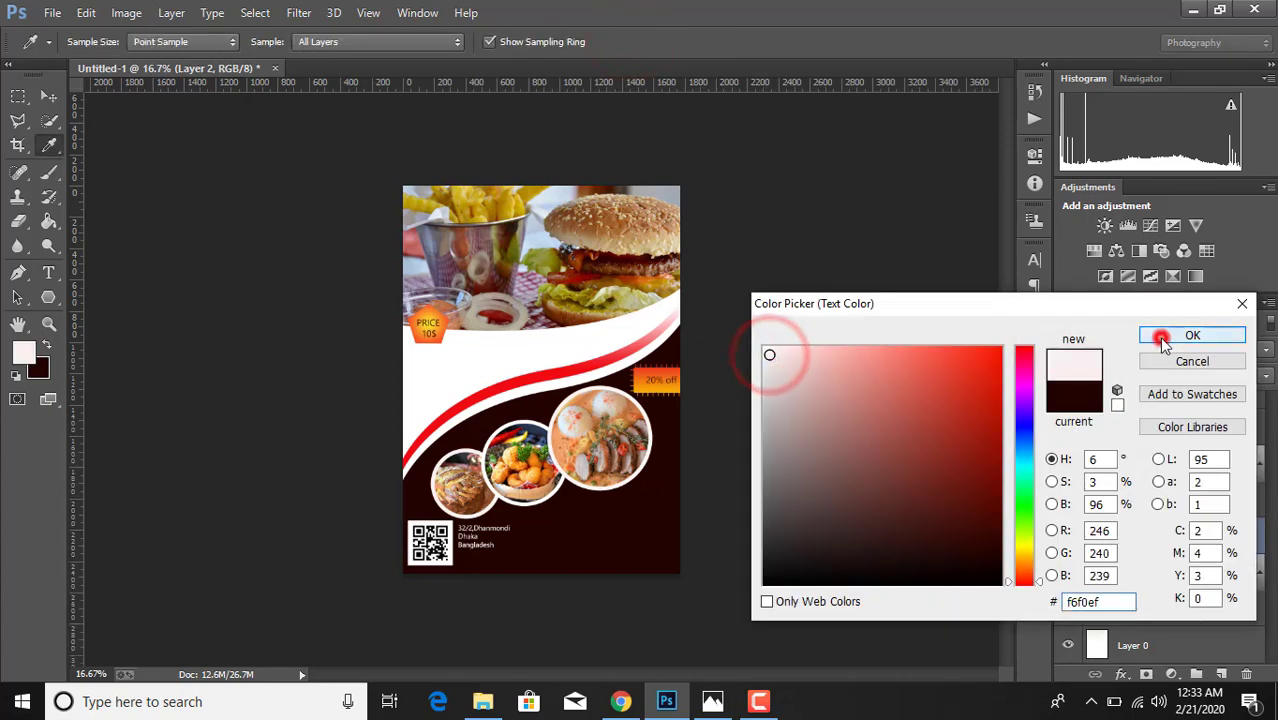
pyautogui.click(1163, 335)
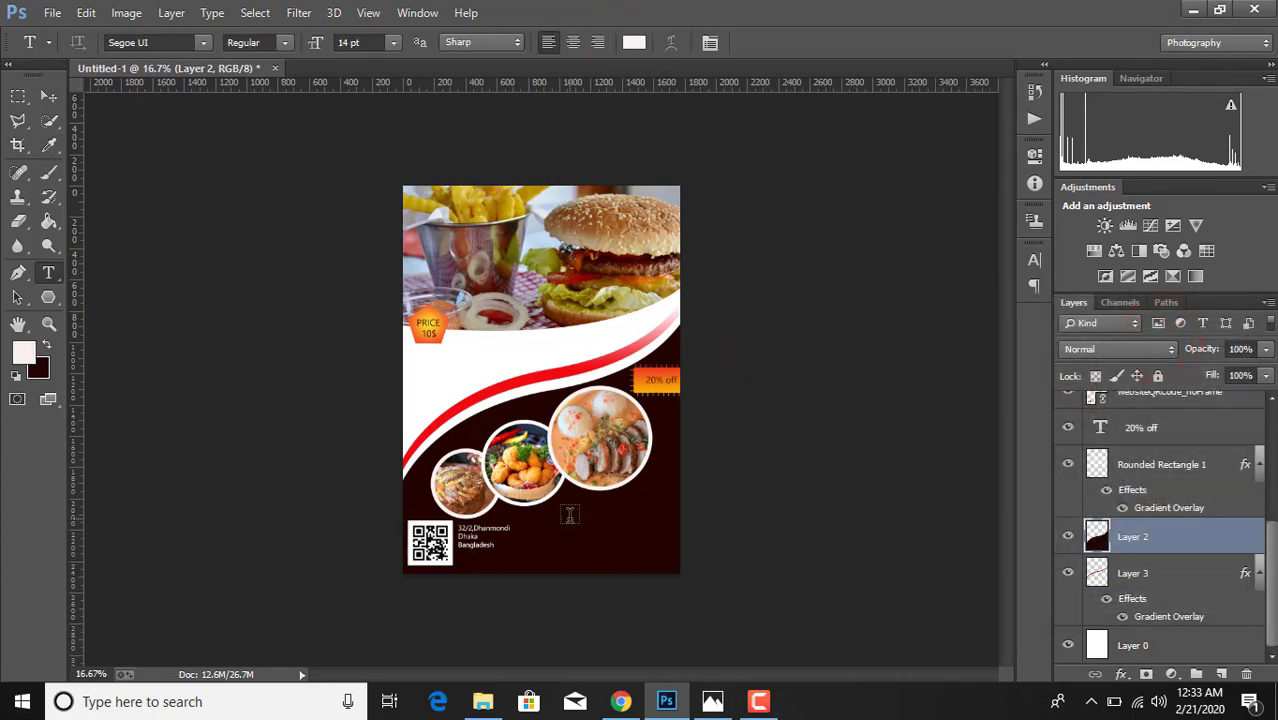
# Add the text MYMEAT in 18 pt Segoe Script on the dark area below the largest circular food photo
pyautogui.click(569, 515)
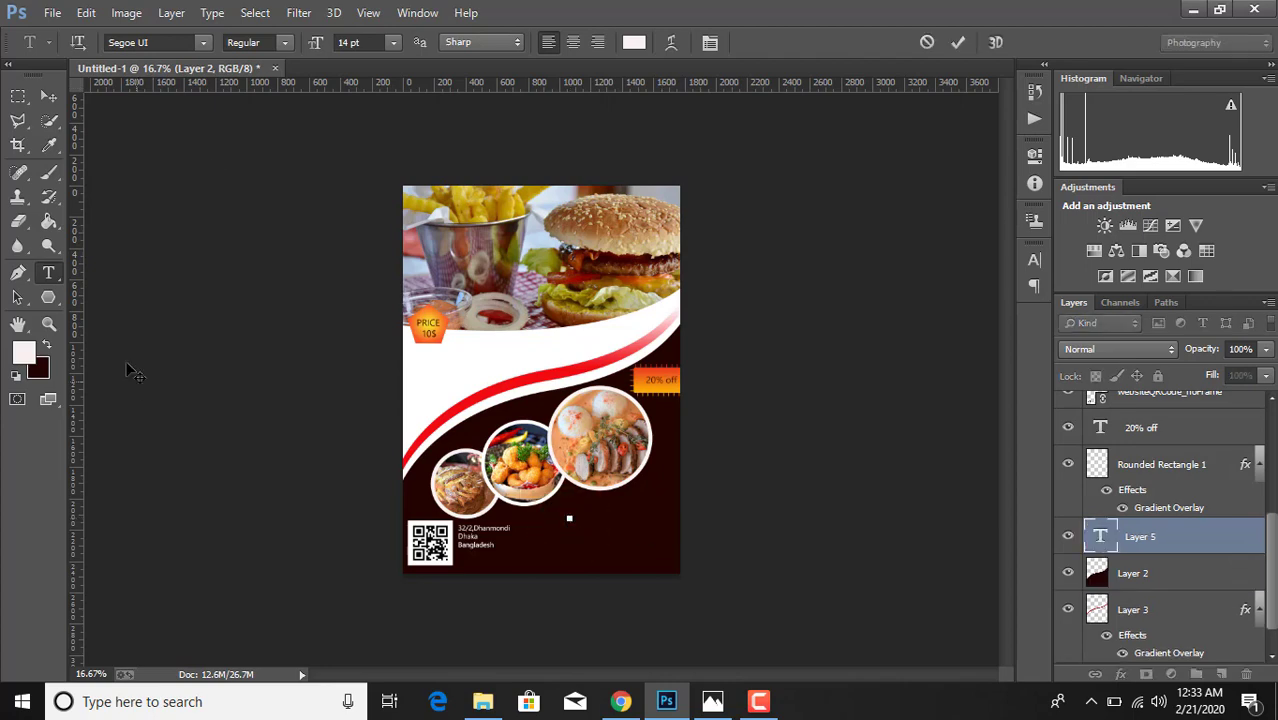
pyautogui.click(202, 42)
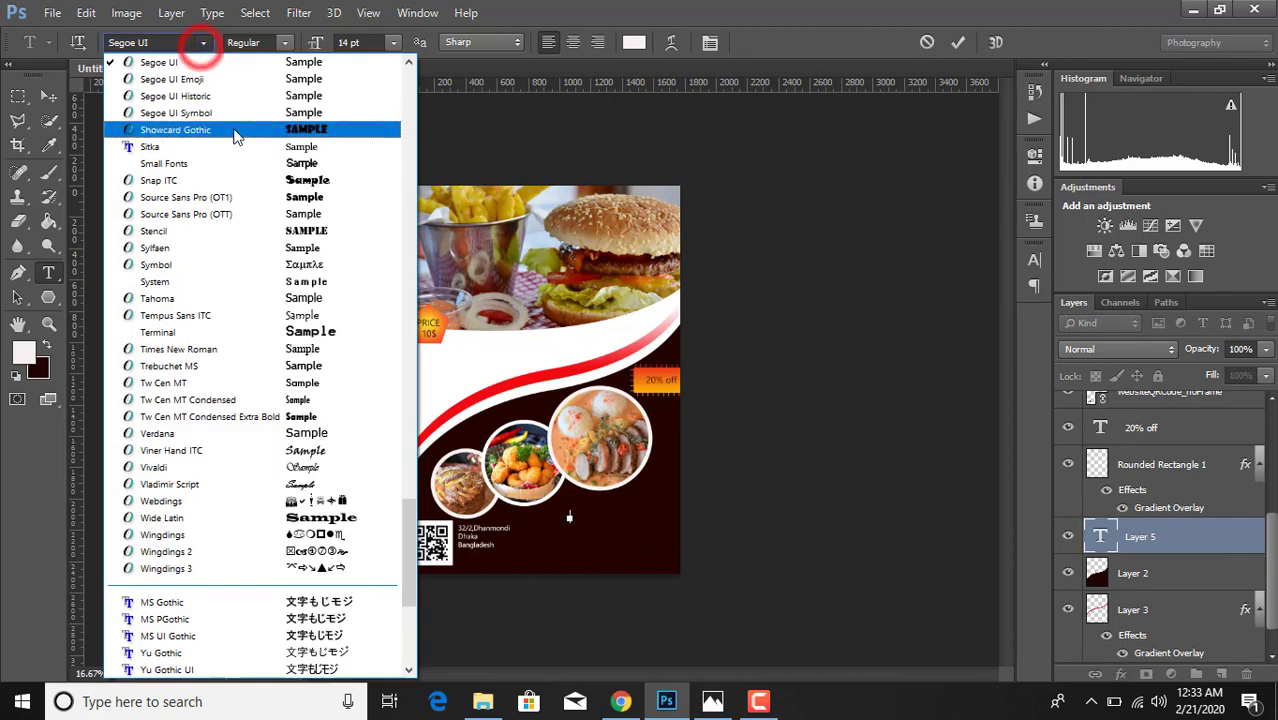
pyautogui.scroll(2, 265, 140)
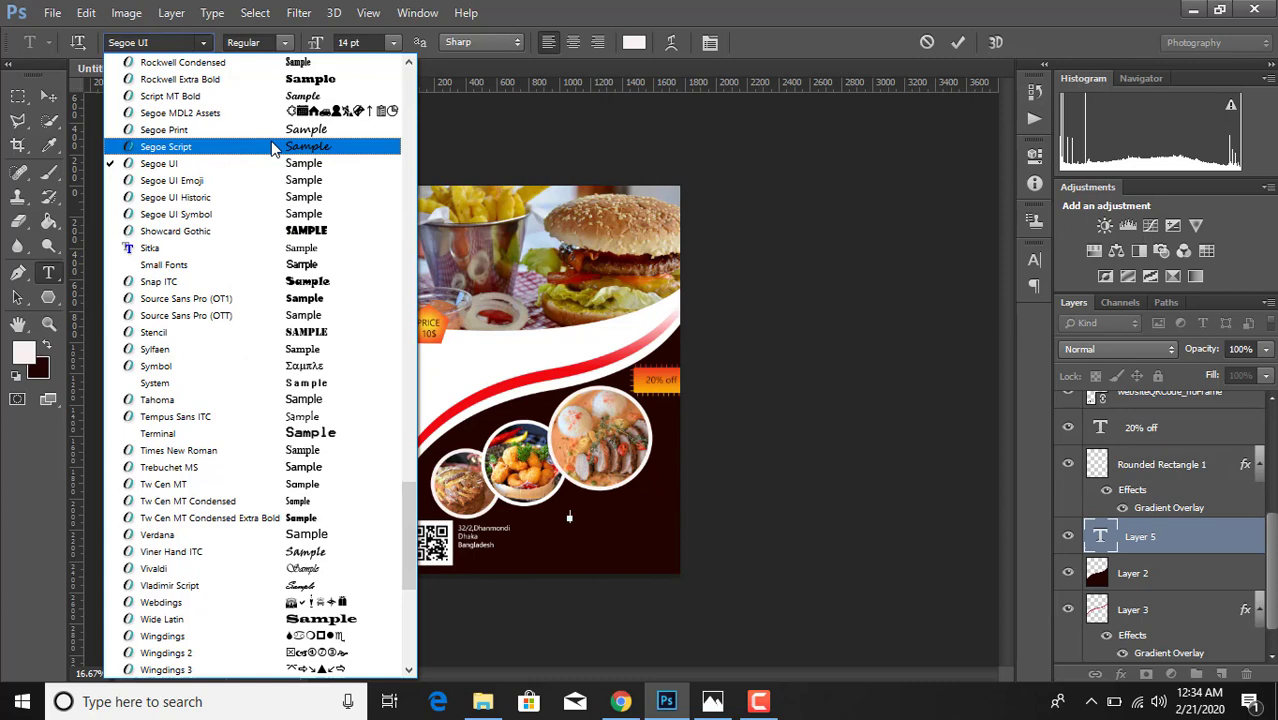
pyautogui.click(274, 147)
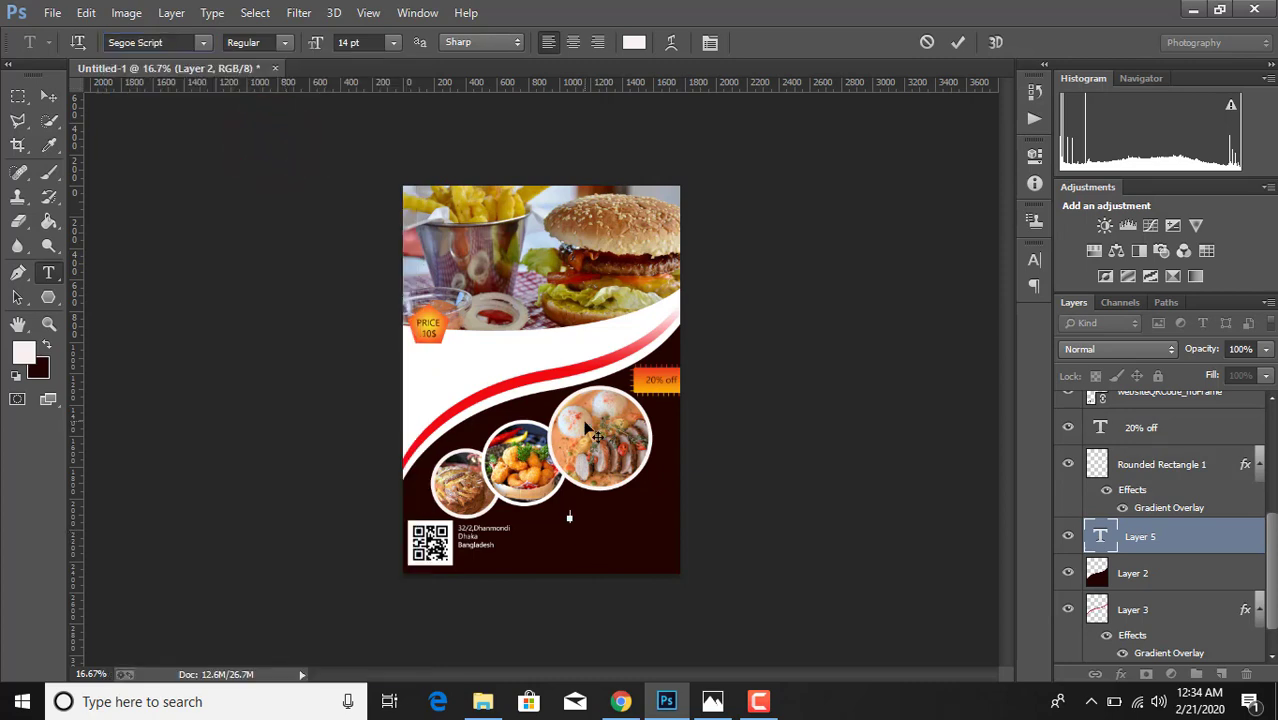
pyautogui.click(395, 42)
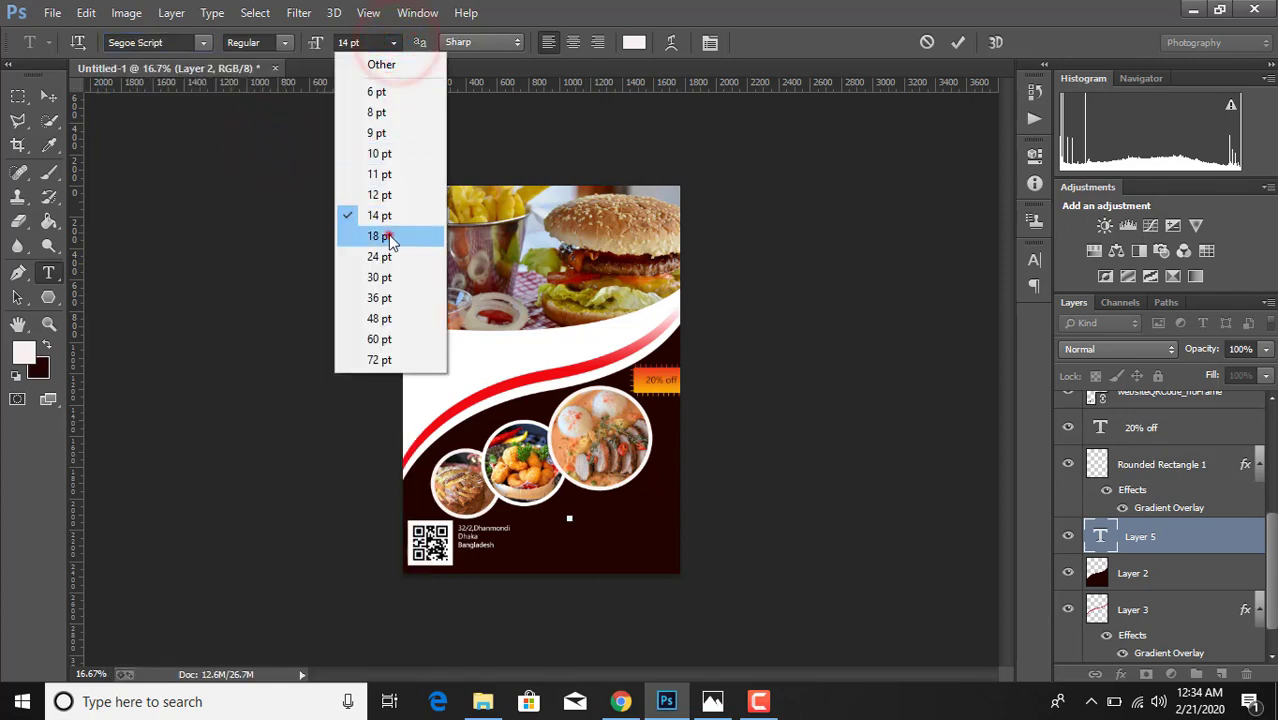
pyautogui.click(387, 236)
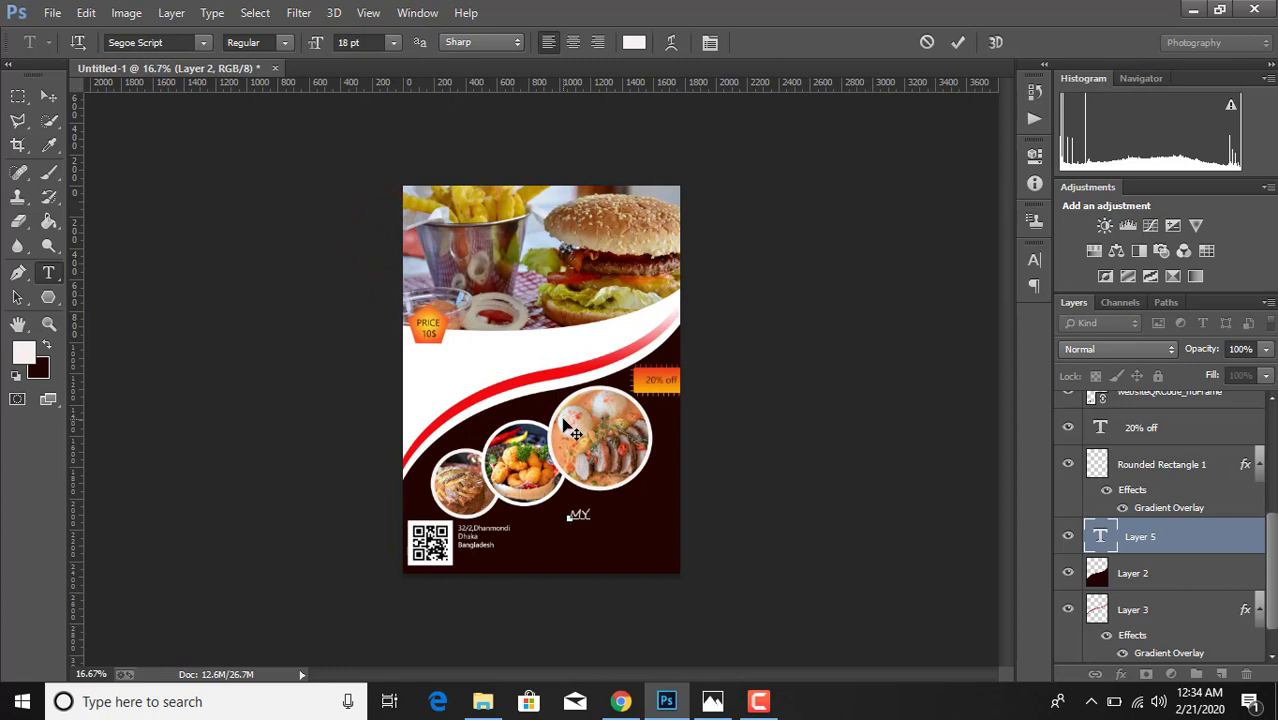
pyautogui.click(959, 40)
# Add the text Restaurant in 18 pt Segoe Script, coloured orange f35111, on the dark area below MYMEAT, above Layer 2
pyautogui.click(1162, 576)
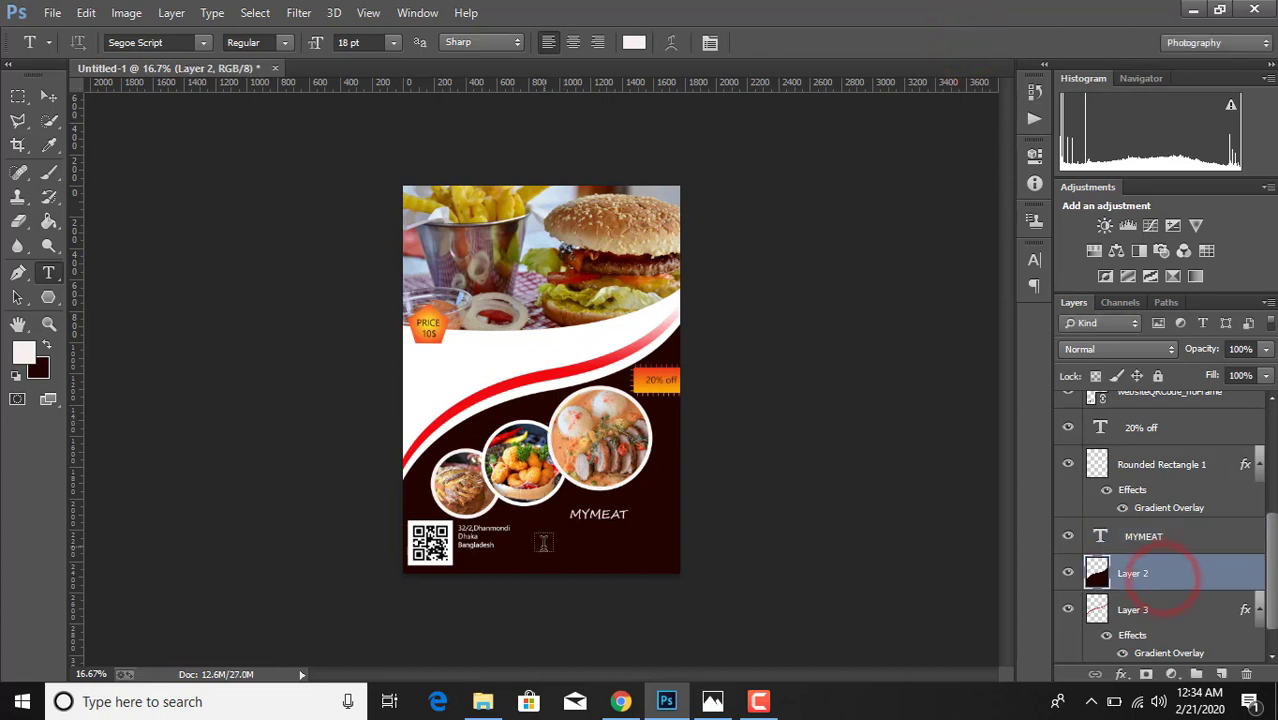
pyautogui.click(543, 542)
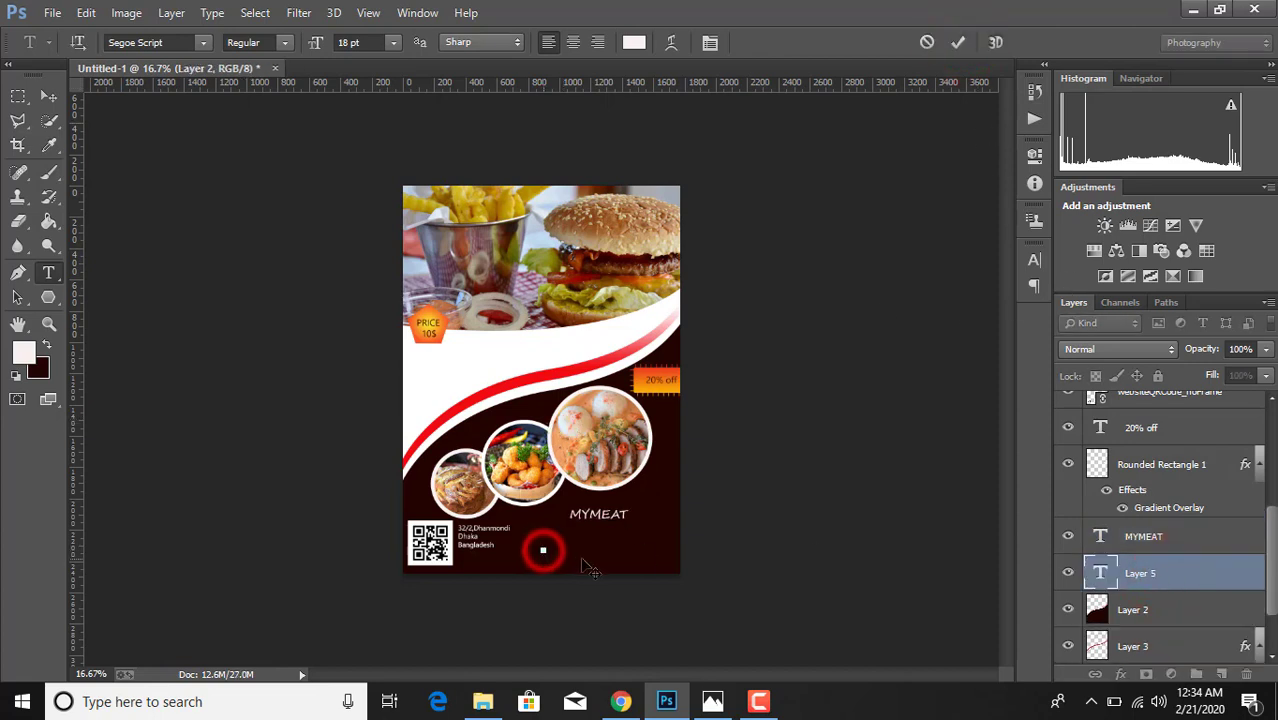
pyautogui.click(632, 43)
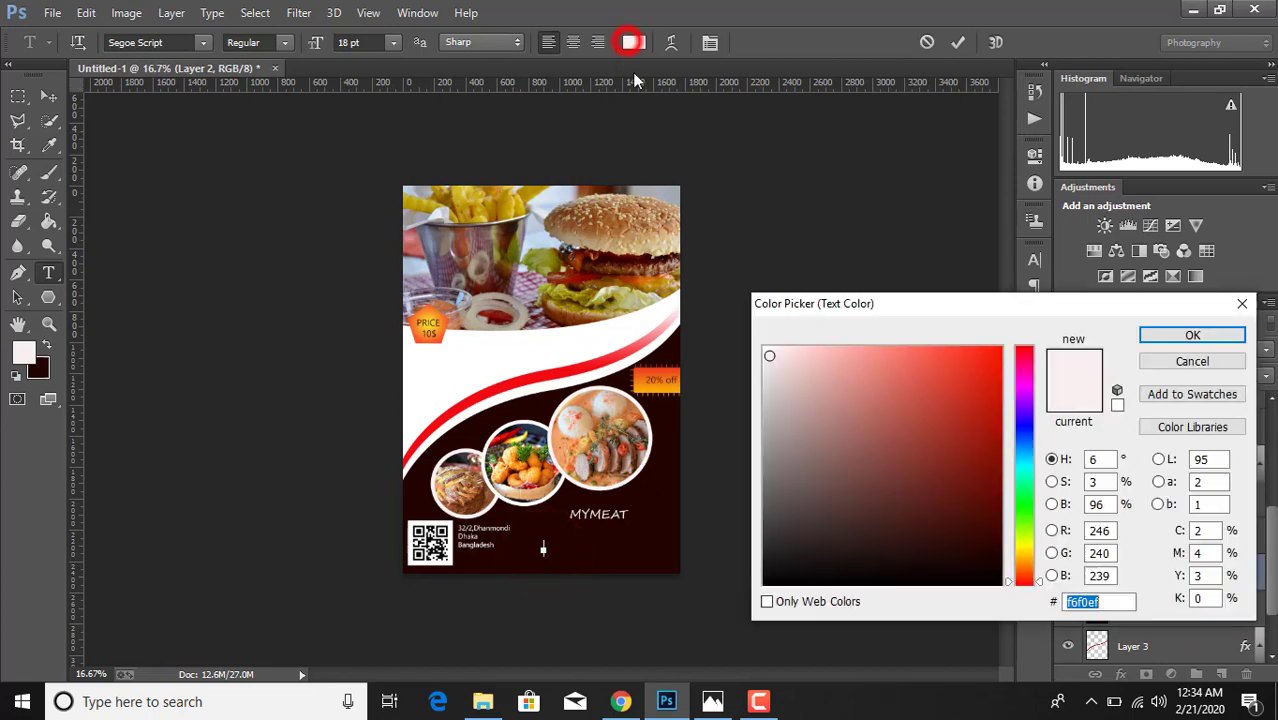
pyautogui.click(999, 351)
pyautogui.click(967, 371)
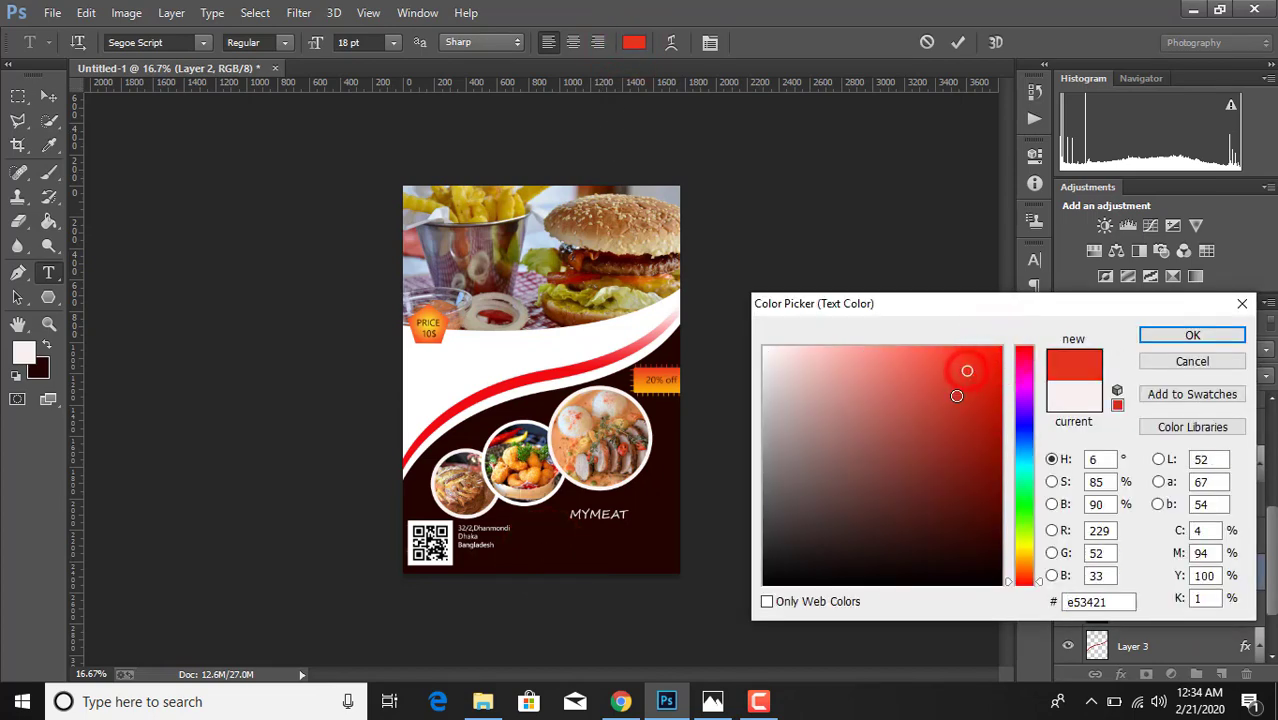
pyautogui.click(1024, 557)
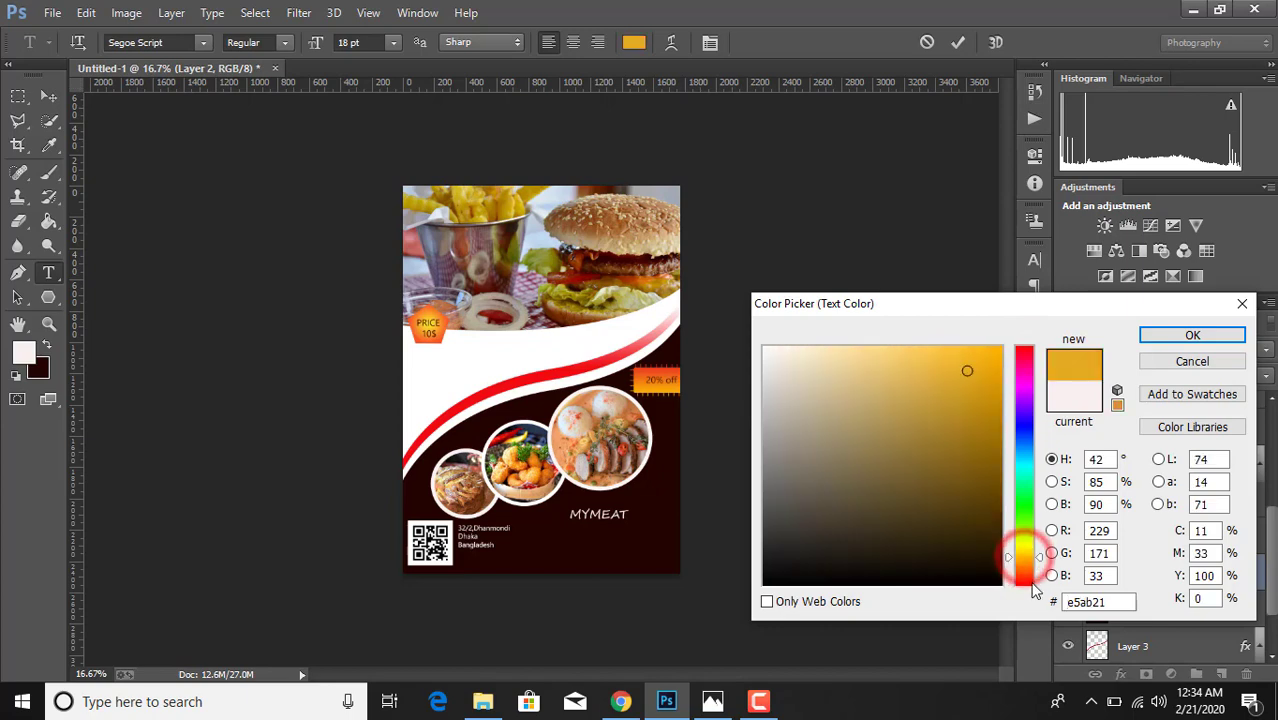
pyautogui.click(1024, 575)
pyautogui.click(985, 357)
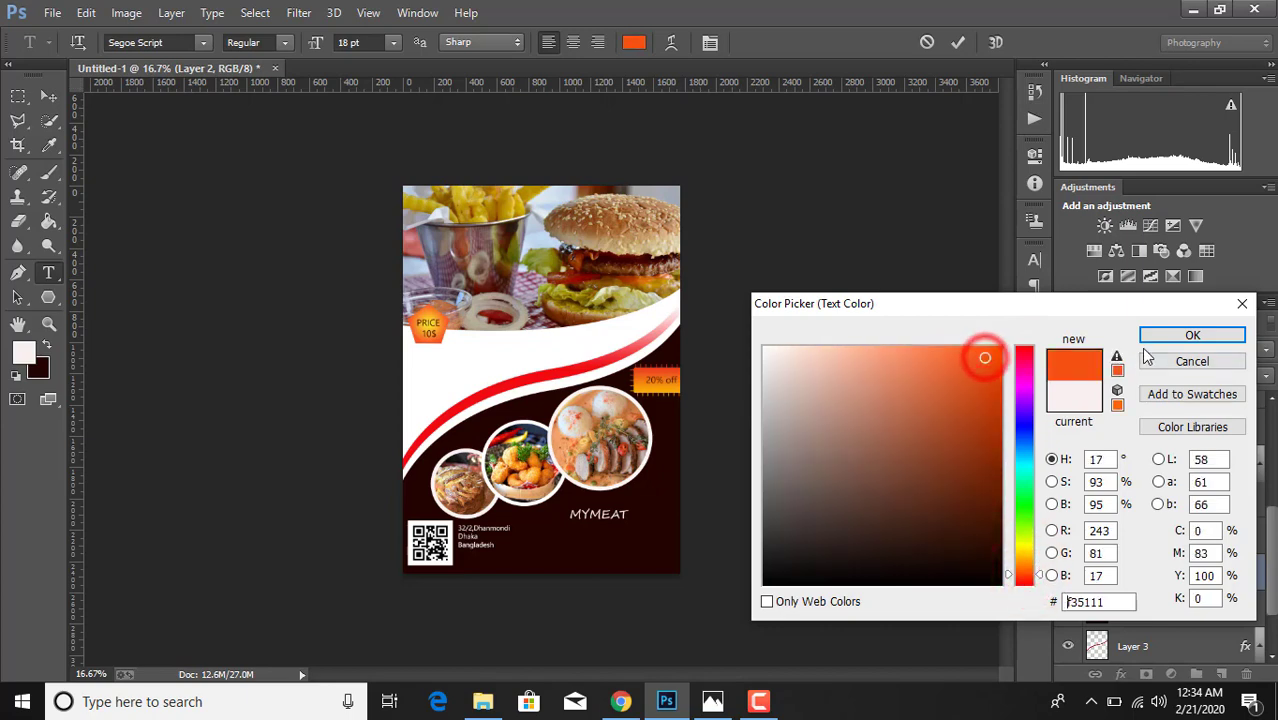
pyautogui.click(1150, 337)
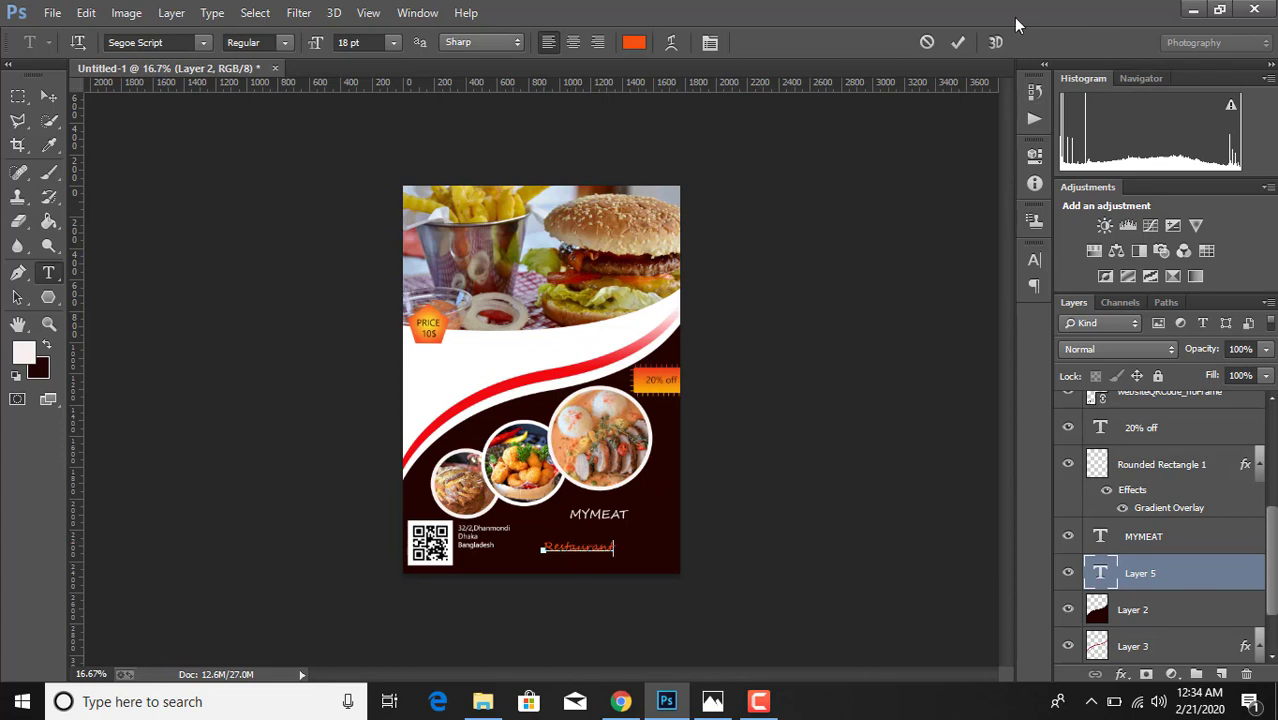
pyautogui.click(960, 43)
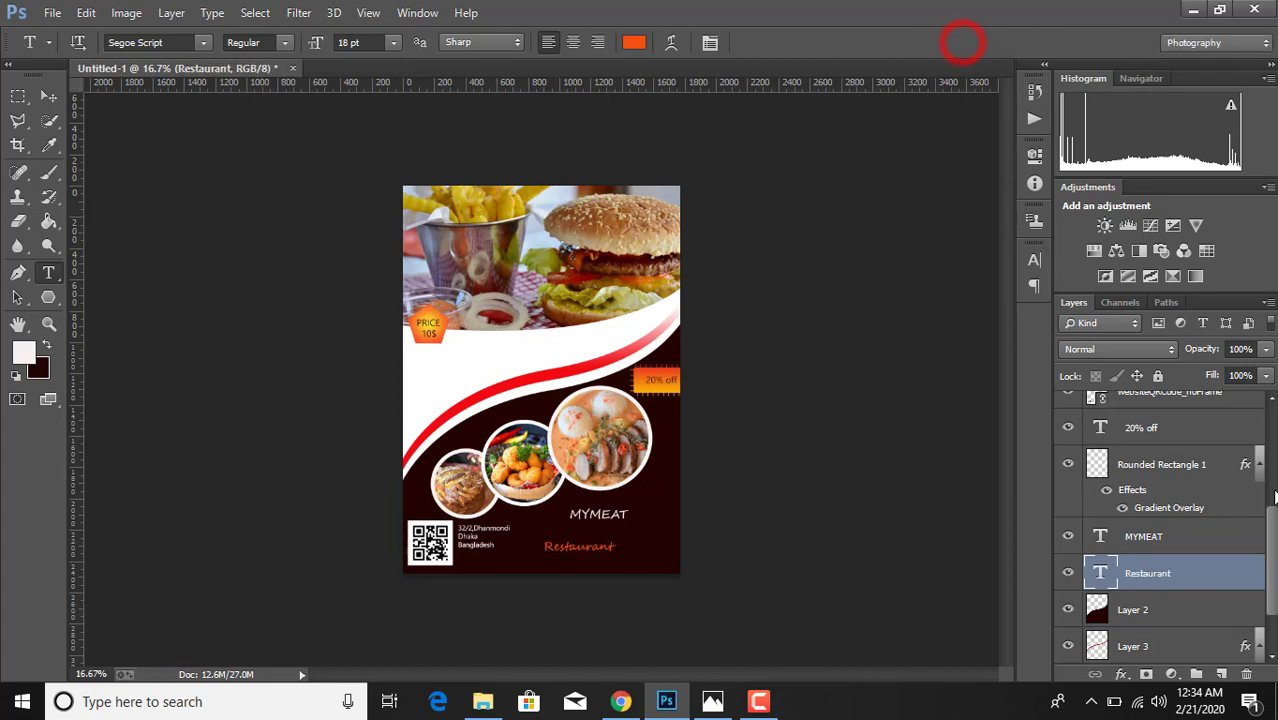
# Enlarge the MYMEAT text to about 123% and move it up and right, just beneath the largest circular food photo
pyautogui.click(1199, 548)
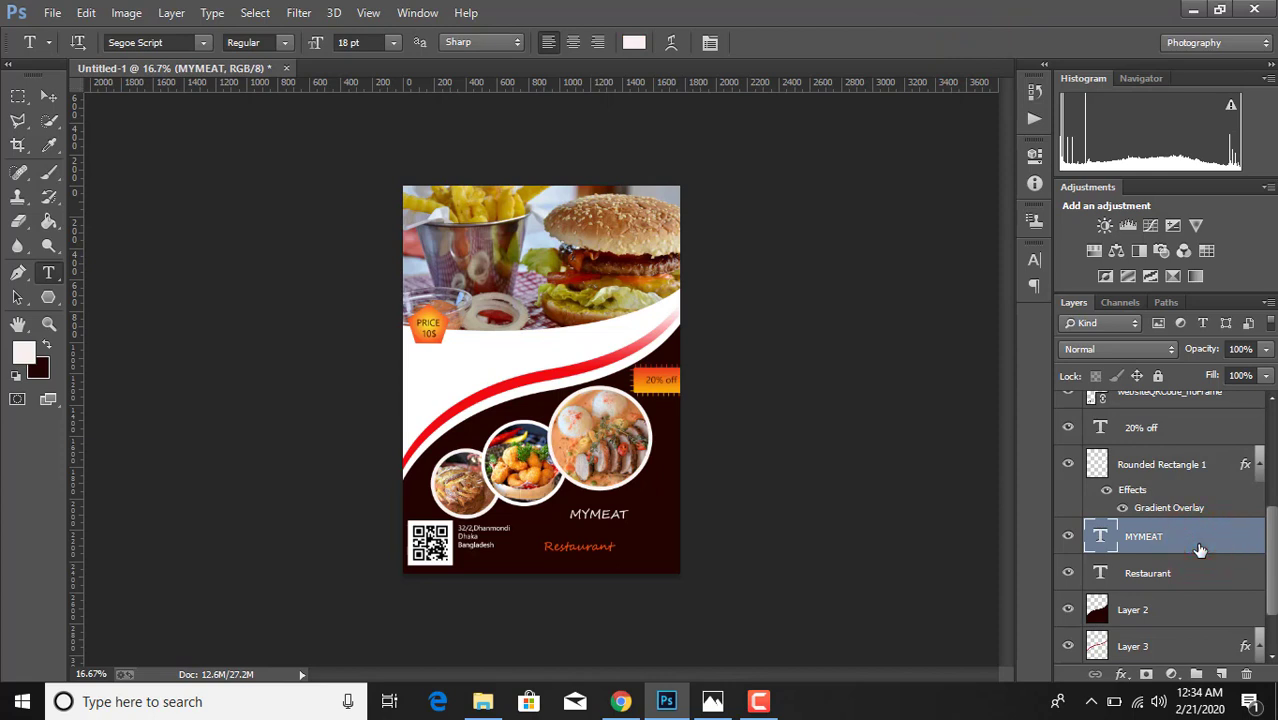
pyautogui.hotkey('ctrl', 't')
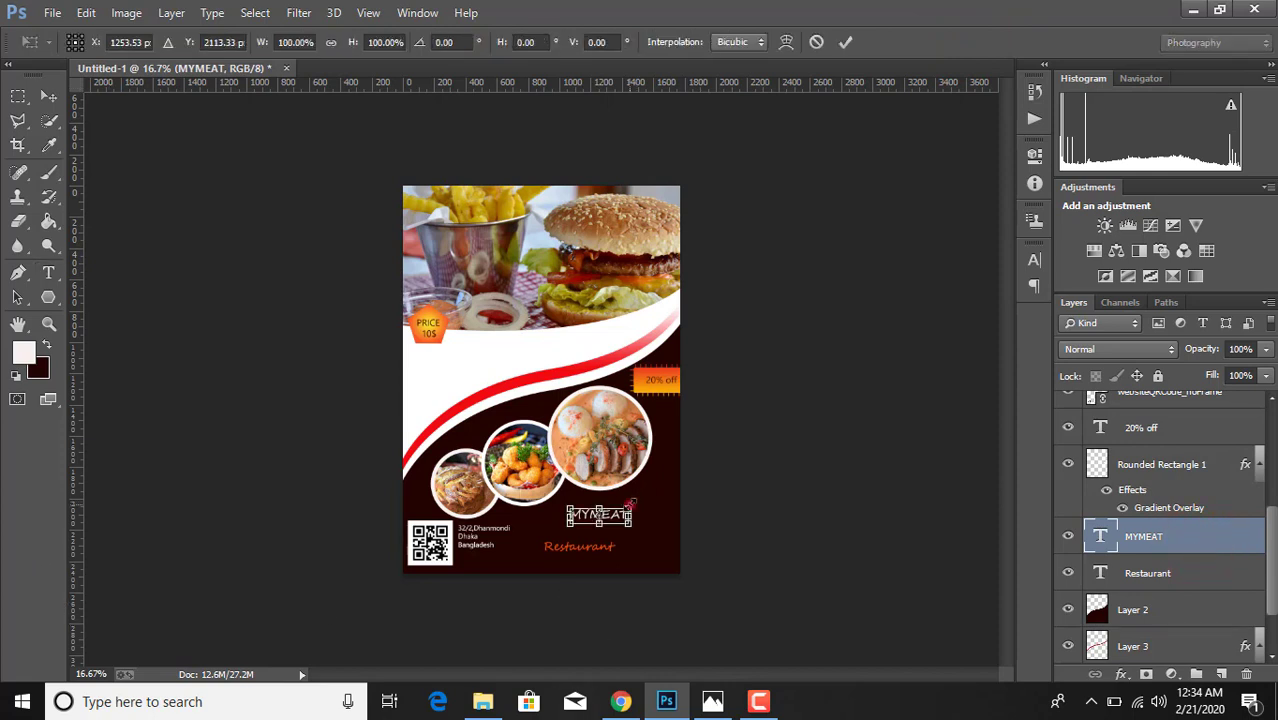
pyautogui.moveTo(631, 503)
pyautogui.mouseDown()
pyautogui.moveTo(642, 501)
pyautogui.moveTo(627, 517)
pyautogui.moveTo(656, 505)
pyautogui.mouseUp()
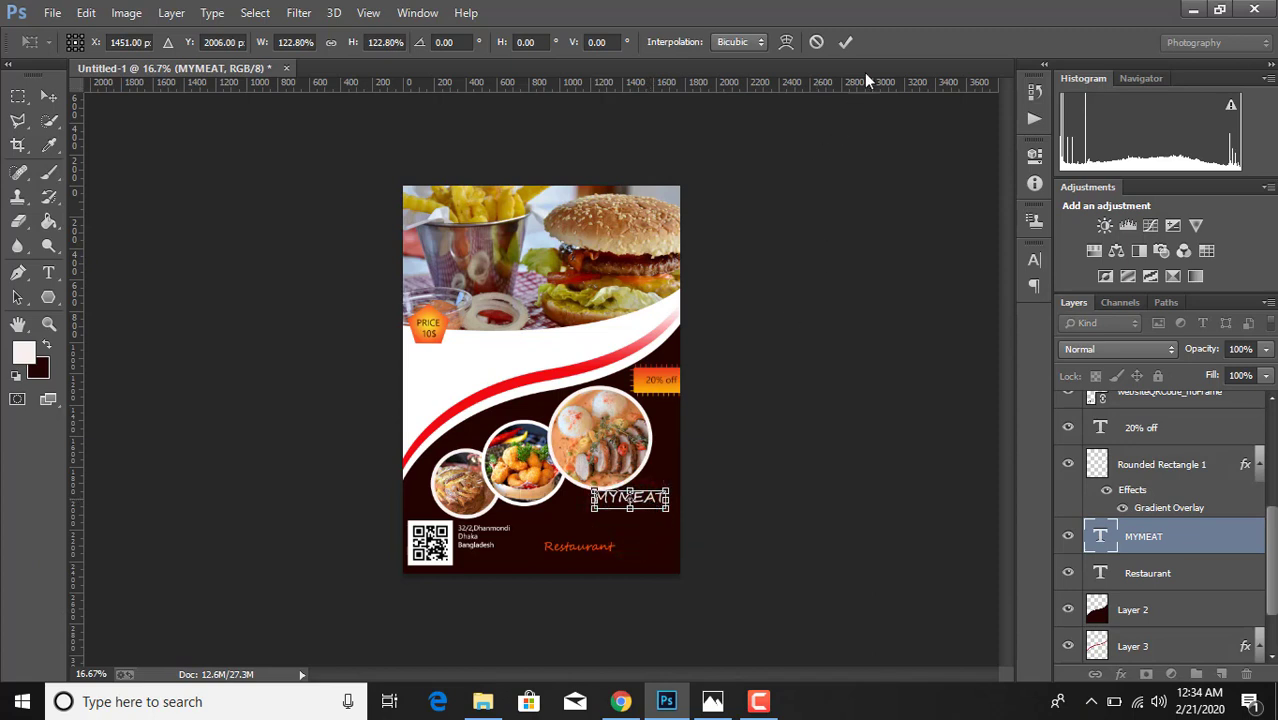
pyautogui.click(843, 42)
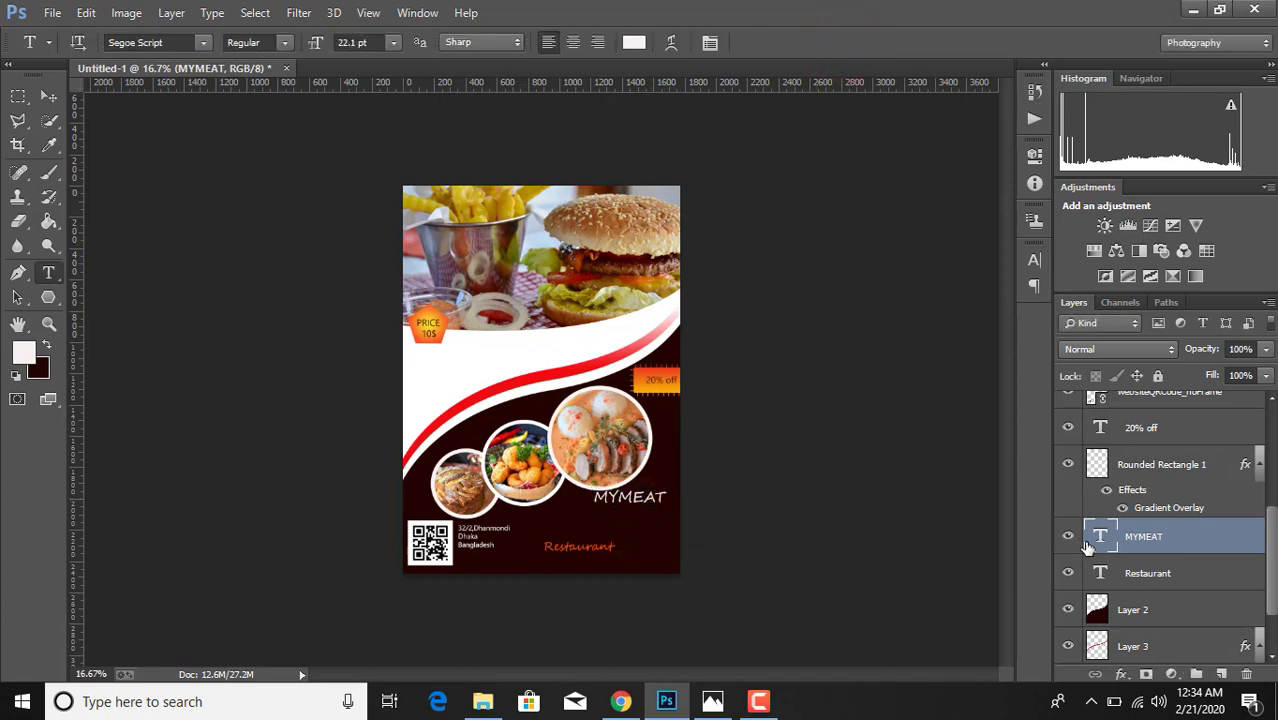
pyautogui.click(49, 96)
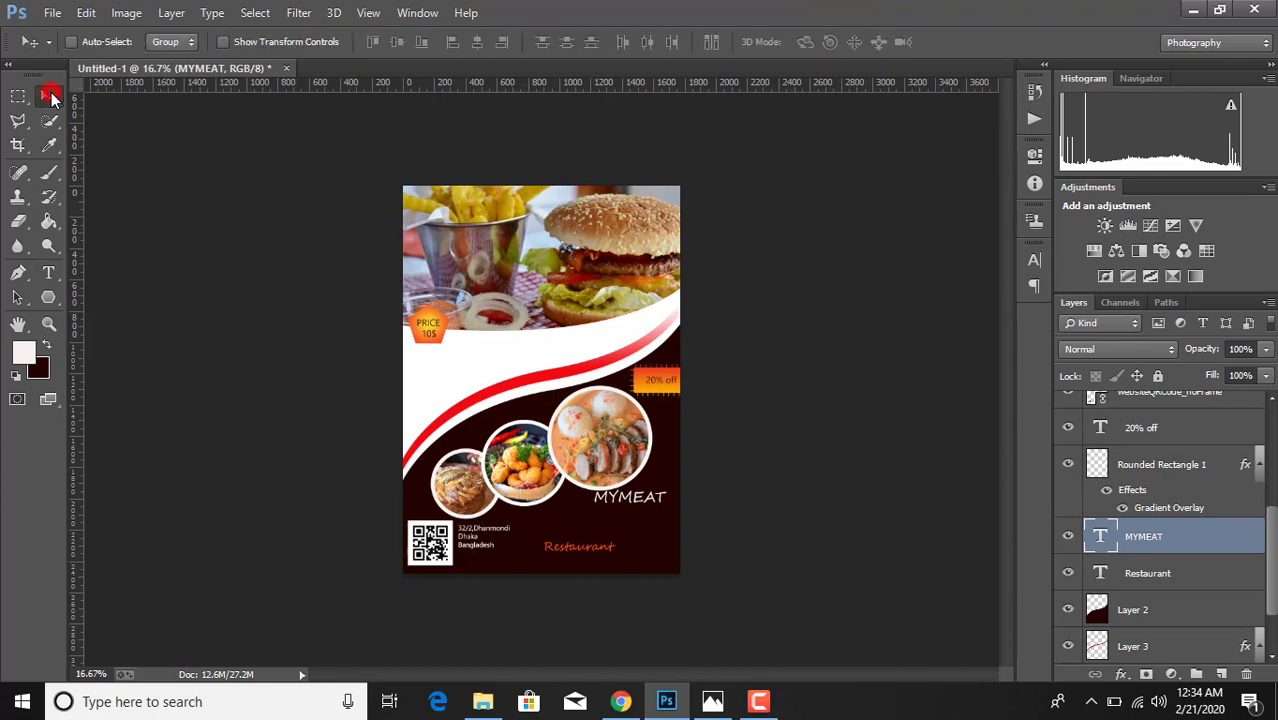
# Enlarge the Restaurant text to about 183% and position it directly beneath MYMEAT, near the flyer's right edge
pyautogui.click(1158, 573)
pyautogui.hotkey('ctrl', 't')
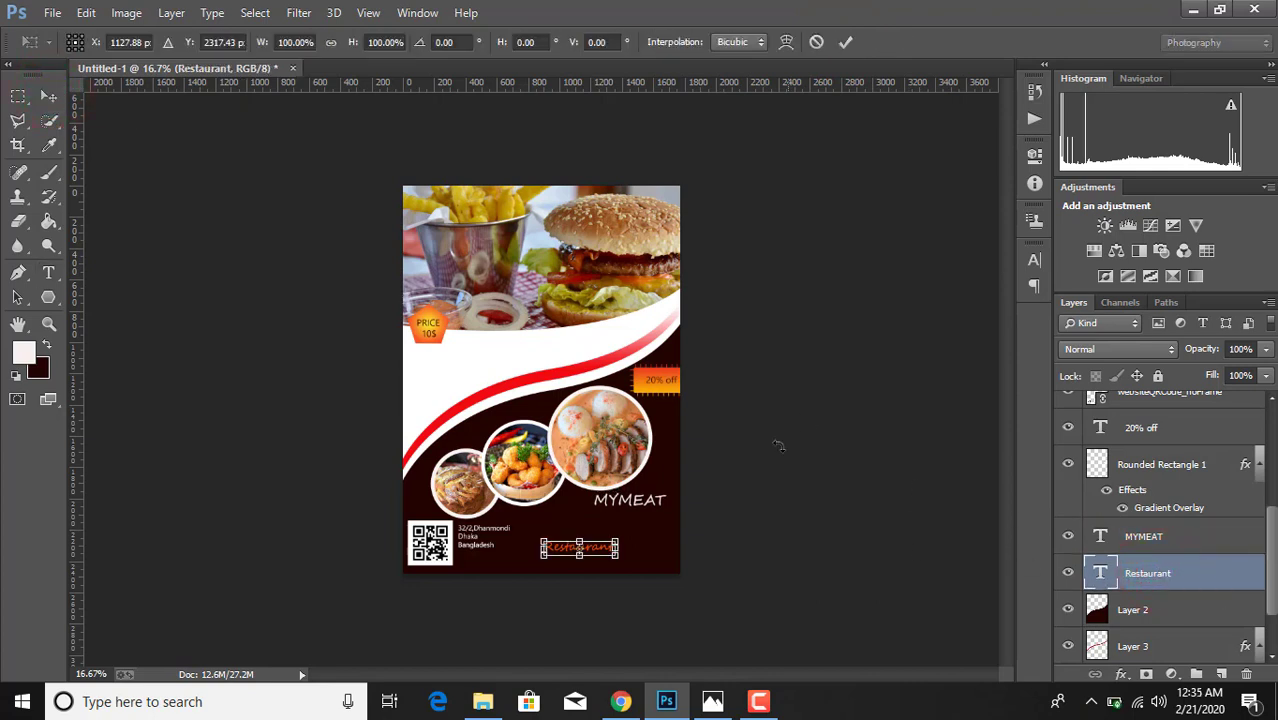
pyautogui.moveTo(619, 540); pyautogui.dragTo(649, 522)
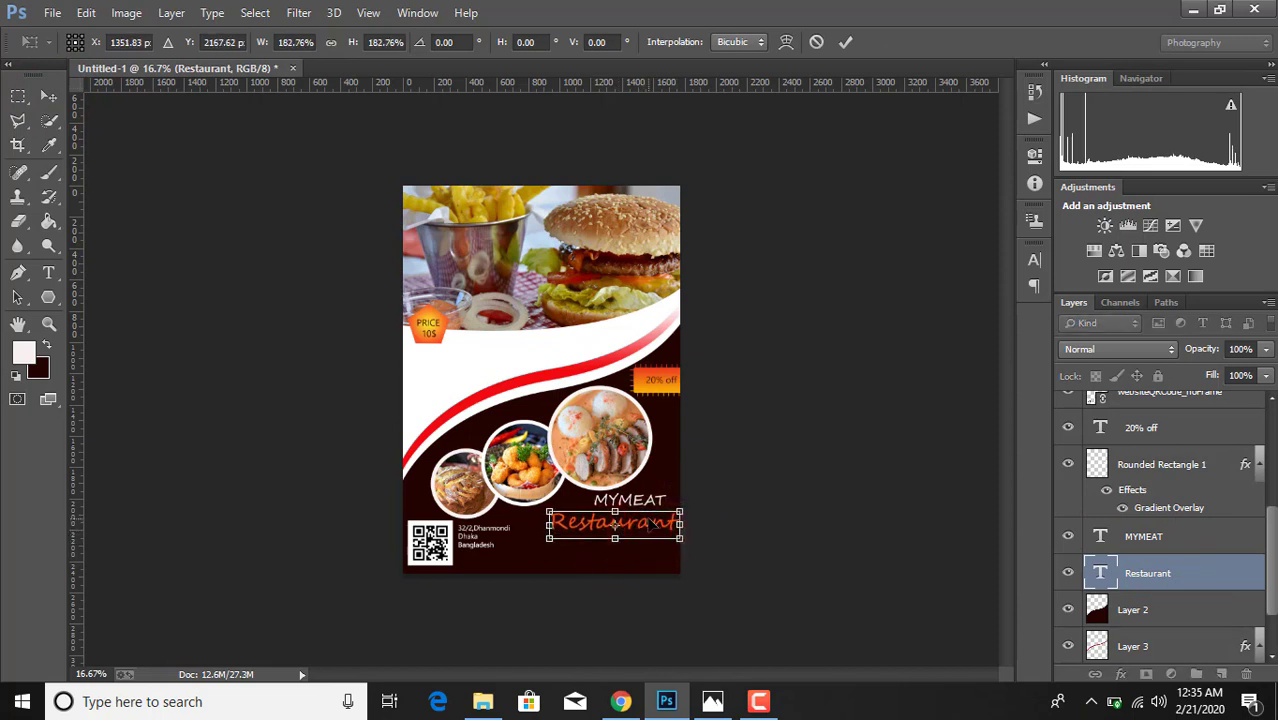
pyautogui.press('Left')
pyautogui.press('Up')
pyautogui.press('Up')
pyautogui.press('Up')
pyautogui.press('Up')
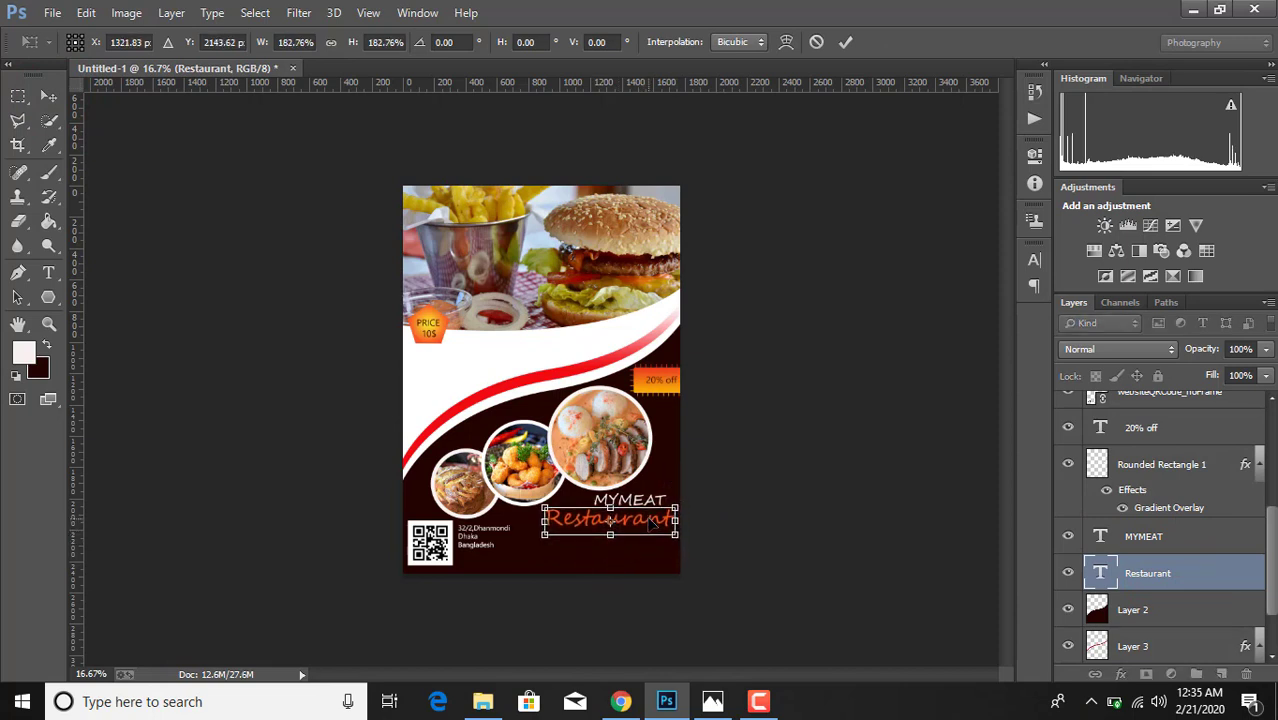
pyautogui.press('Left')
pyautogui.press('Left')
pyautogui.click(843, 42)
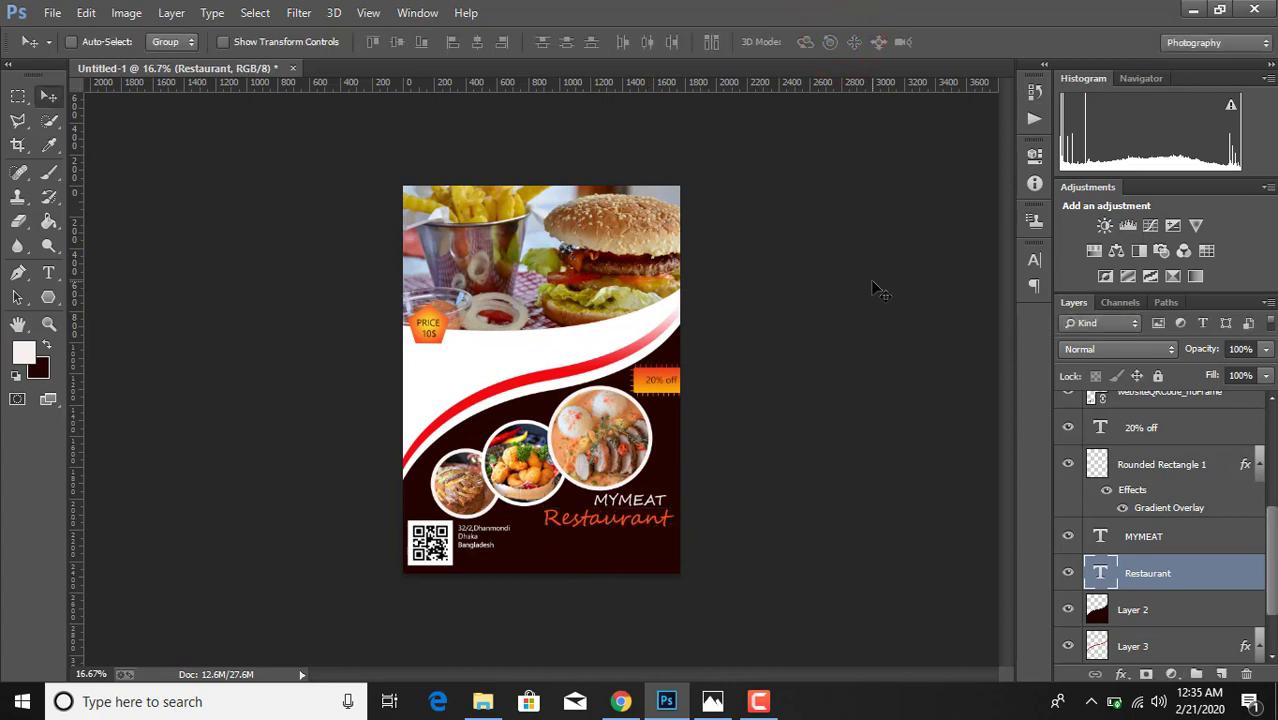
pyautogui.press('Right')
pyautogui.press('Right')
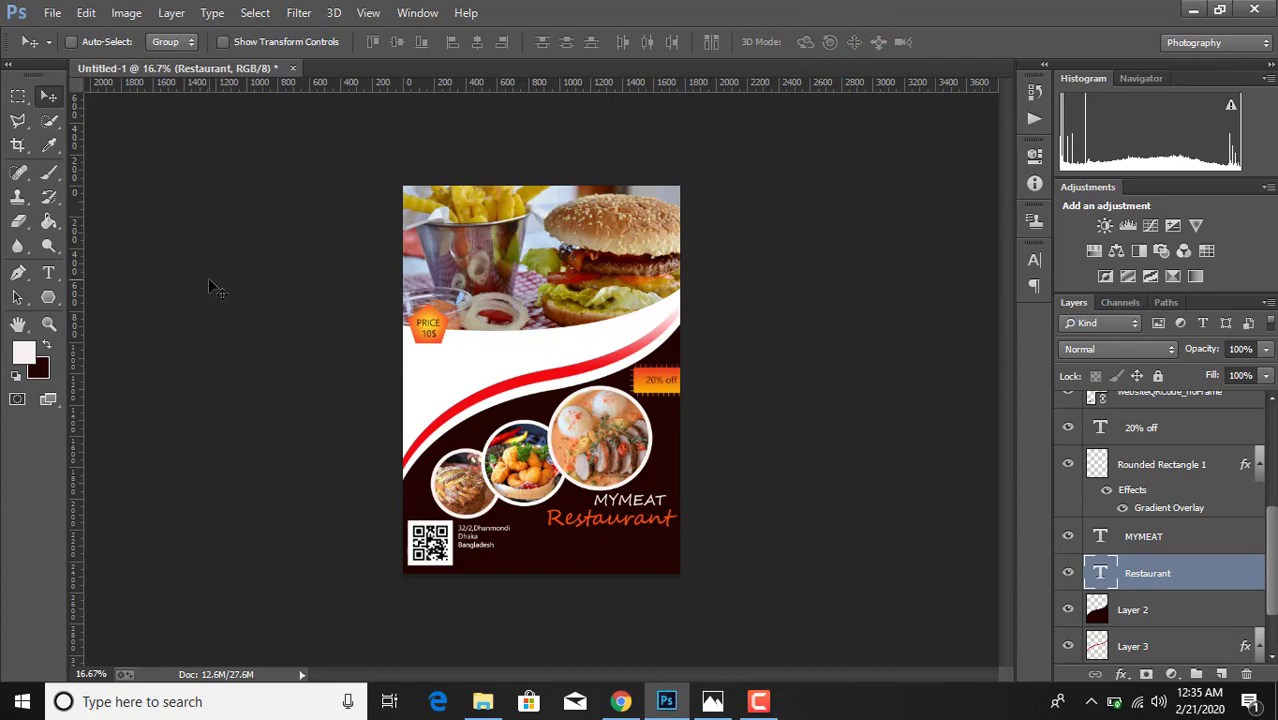
# Set the foreground colour to off-white f8f1f0 and change the Restaurant text's font to Segoe UI
pyautogui.click(24, 352)
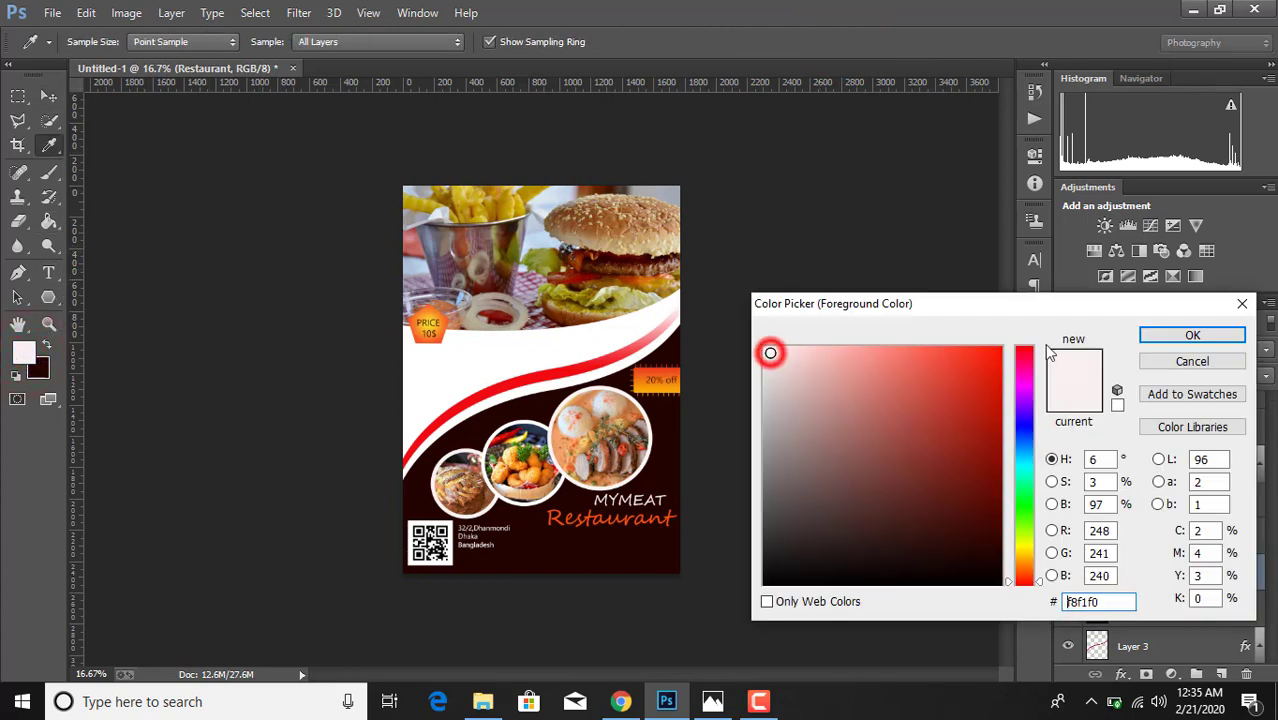
pyautogui.click(1190, 334)
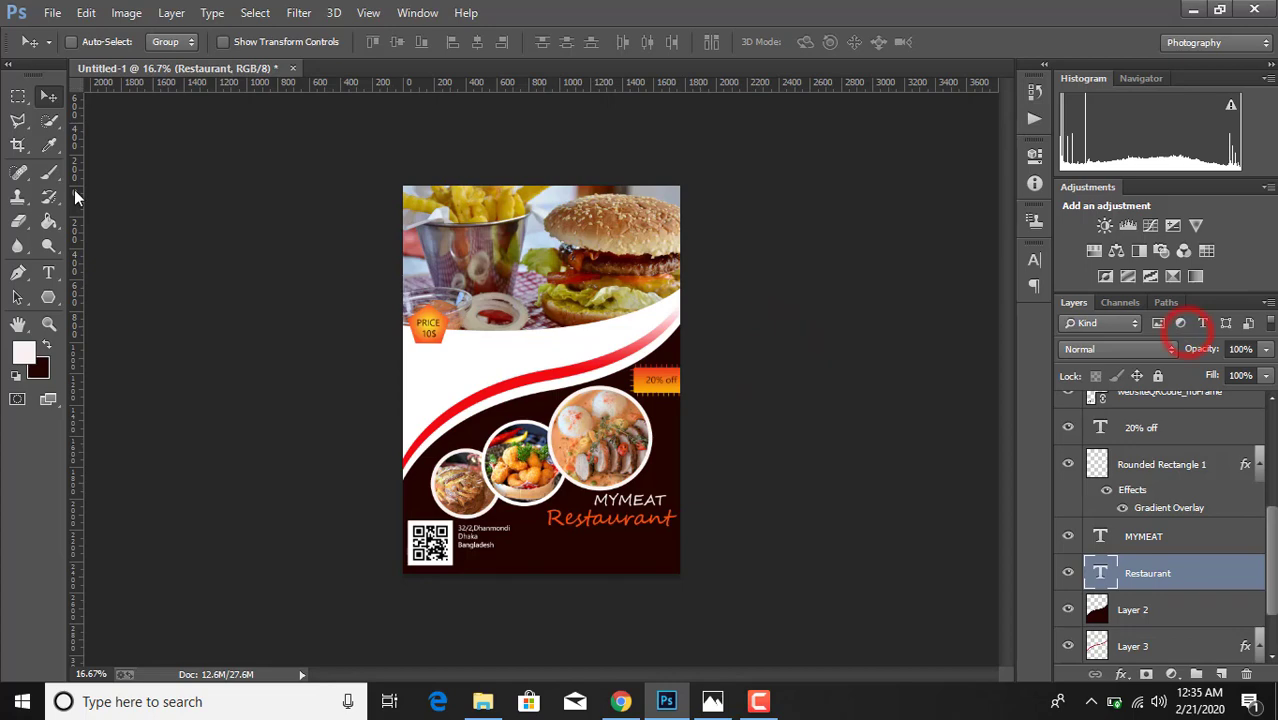
pyautogui.click(50, 272)
pyautogui.click(203, 43)
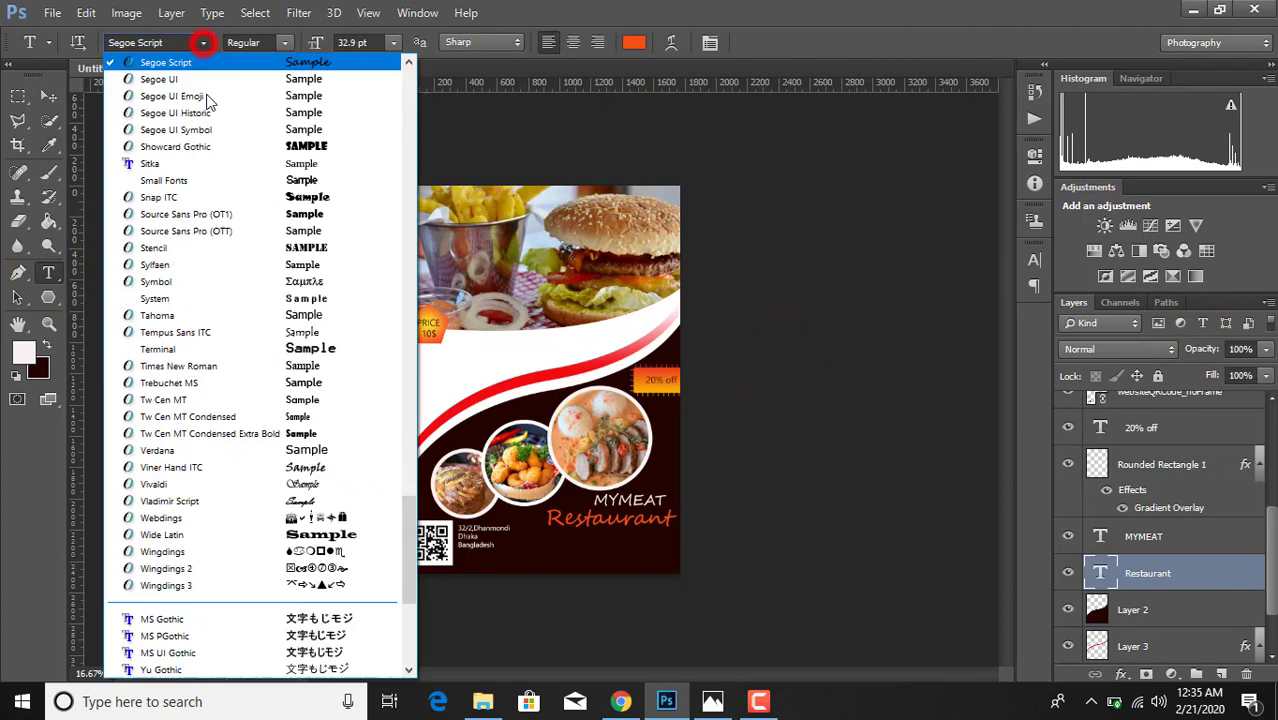
pyautogui.click(293, 80)
# Try the off-white faf9f8 as the Restaurant text's colour and undo the colour change
pyautogui.click(633, 42)
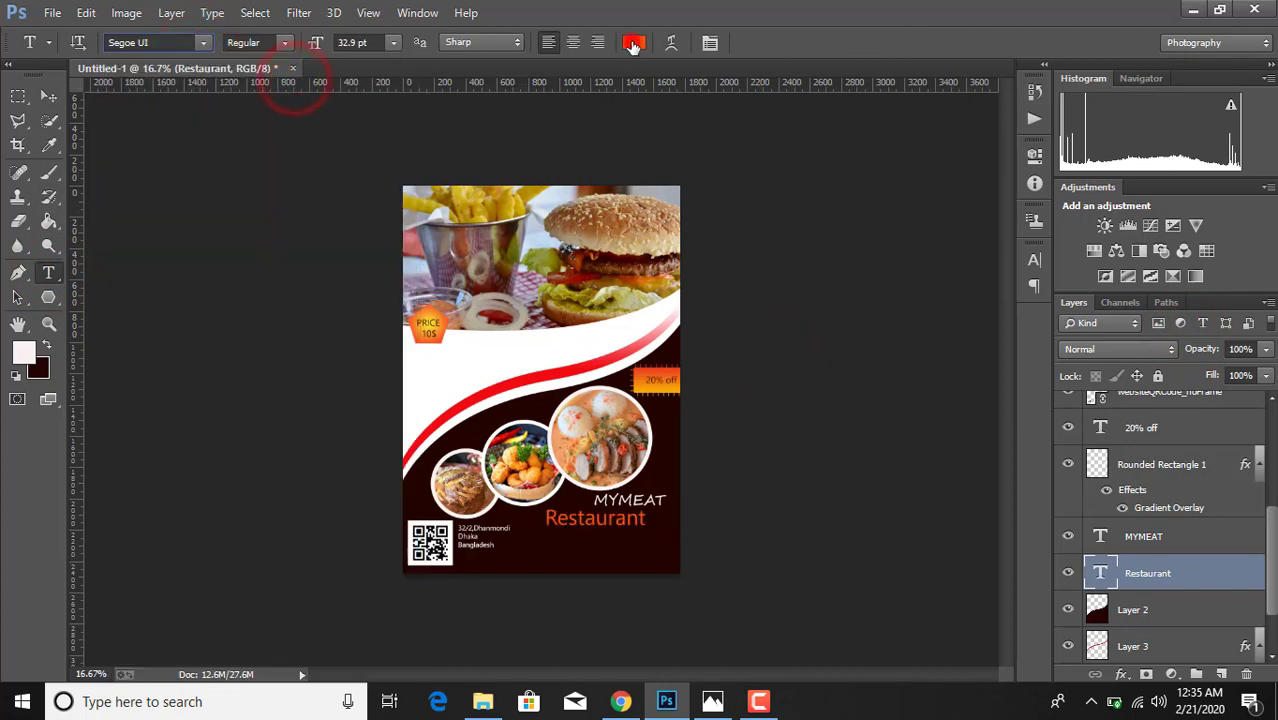
pyautogui.click(768, 351)
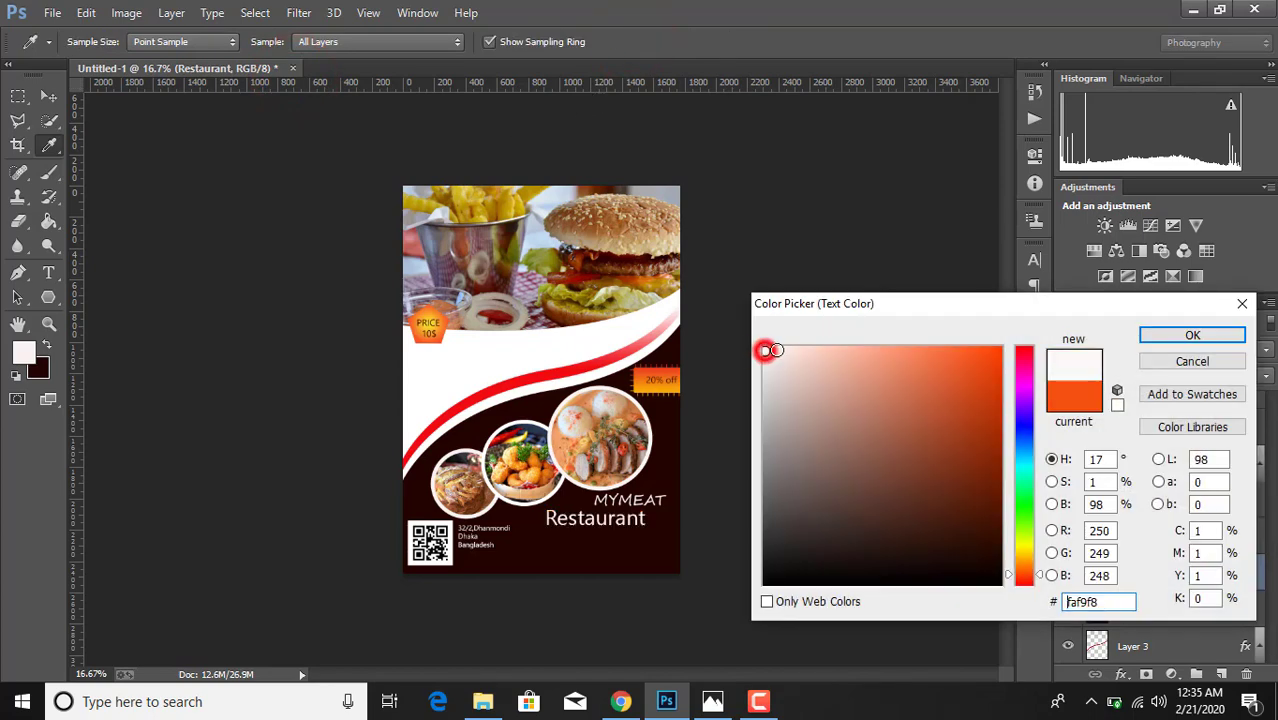
pyautogui.click(1152, 333)
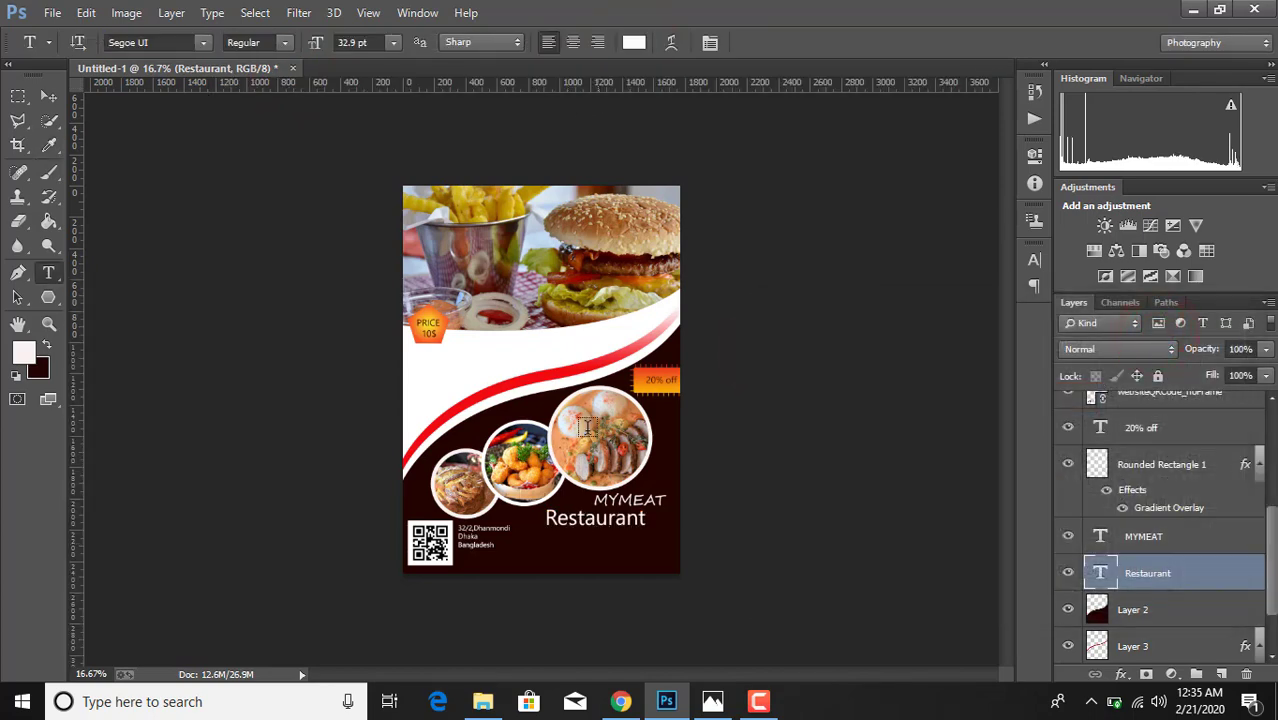
pyautogui.click(86, 12)
pyautogui.click(135, 48)
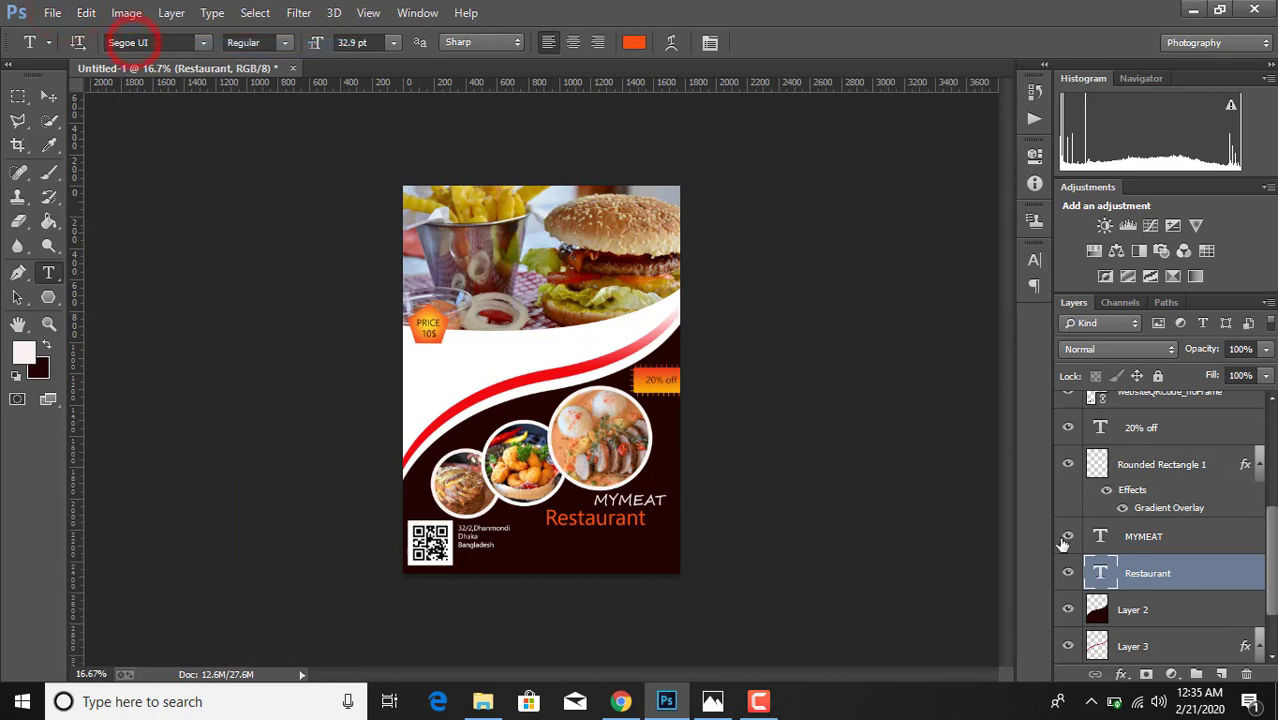
# Add the text ORDER NOW in 18 pt Segoe UI, coloured near-white fdfcfb, at the flyer's bottom beside the address, above Layer 2
pyautogui.click(1163, 612)
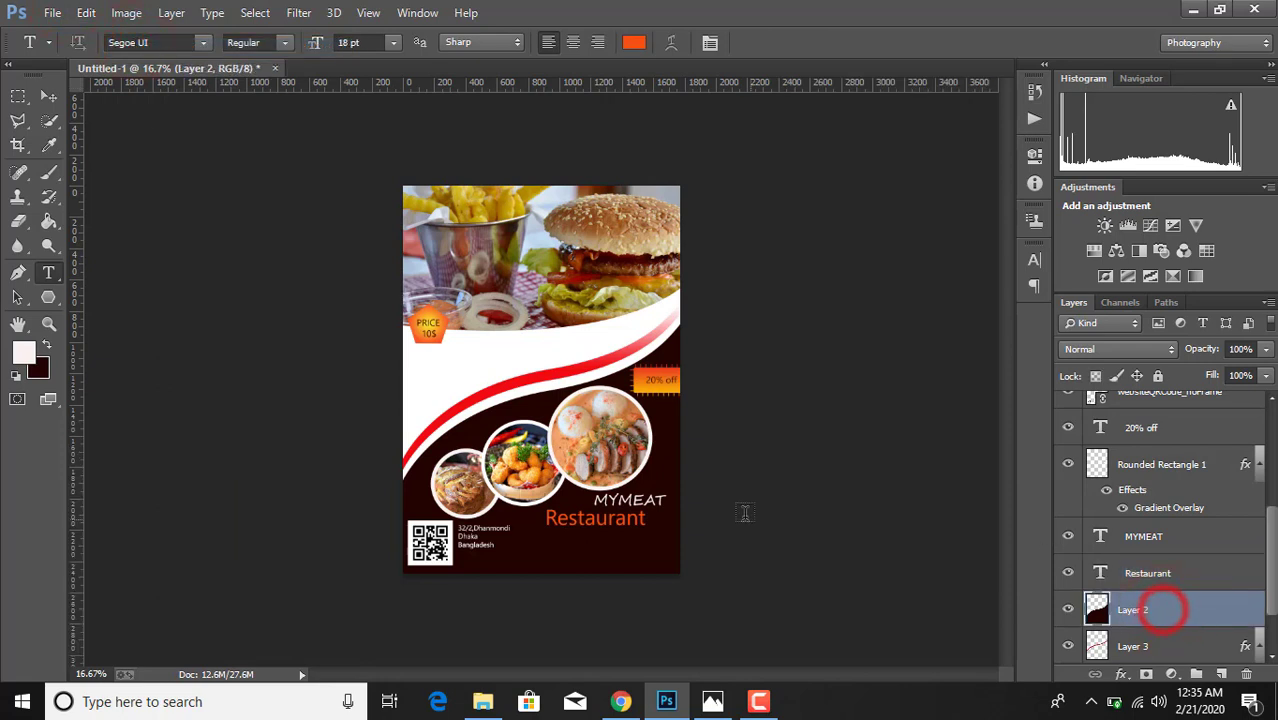
pyautogui.click(514, 556)
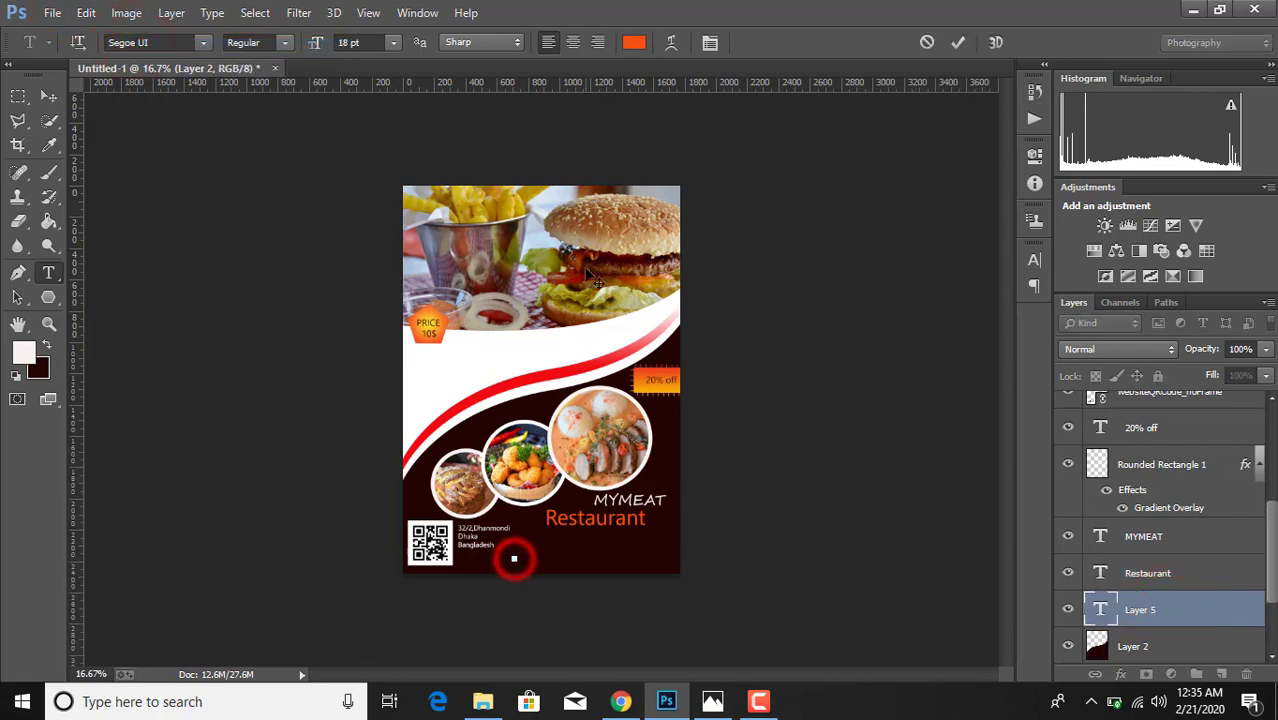
pyautogui.click(634, 42)
pyautogui.click(764, 347)
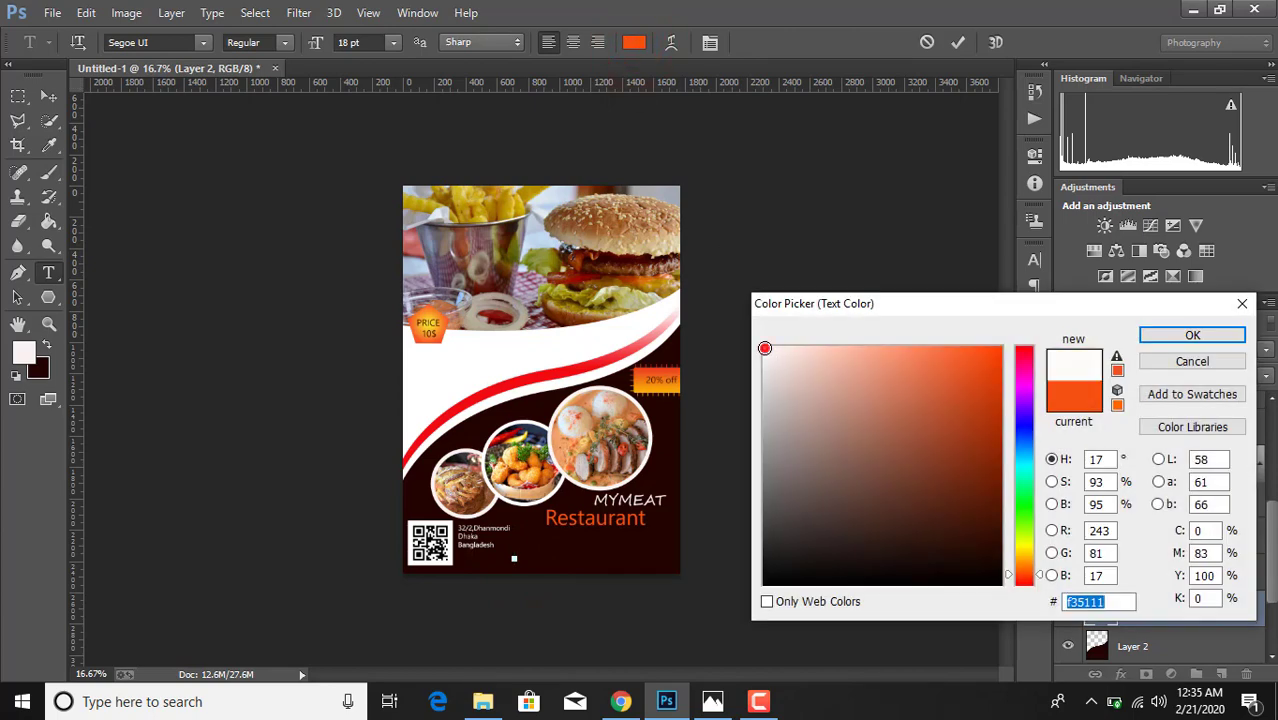
pyautogui.click(1175, 336)
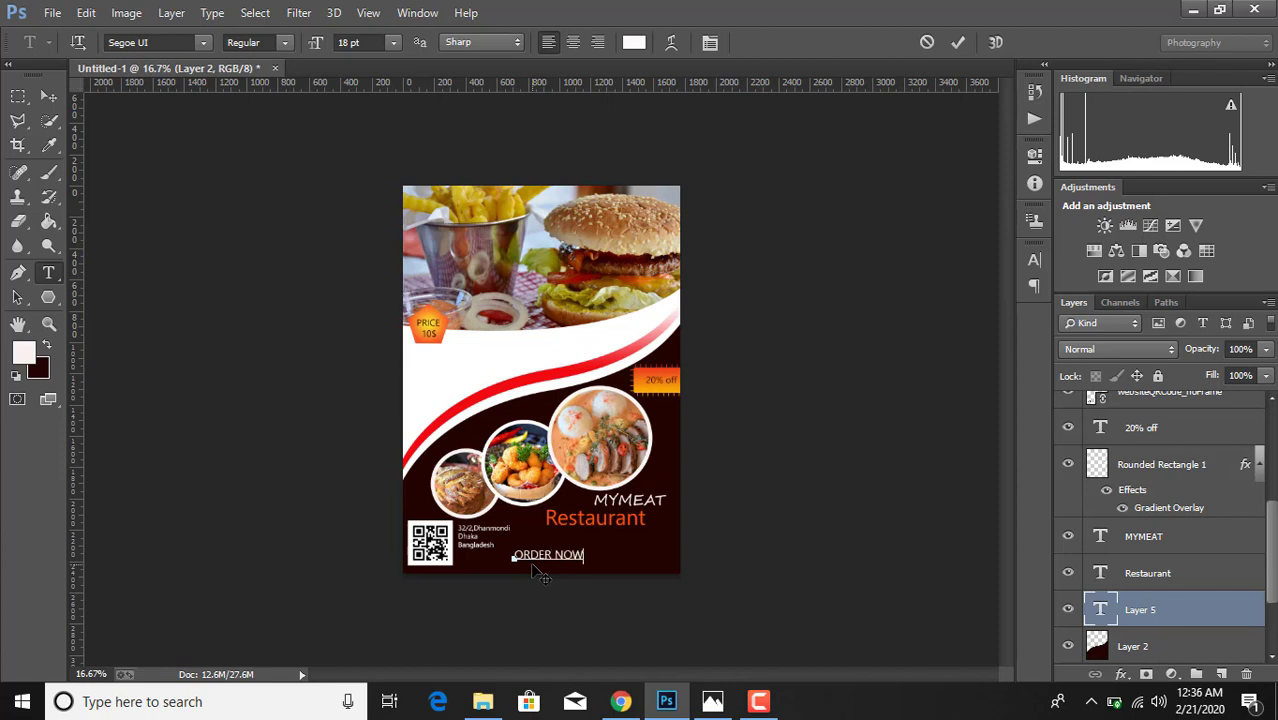
pyautogui.click(958, 42)
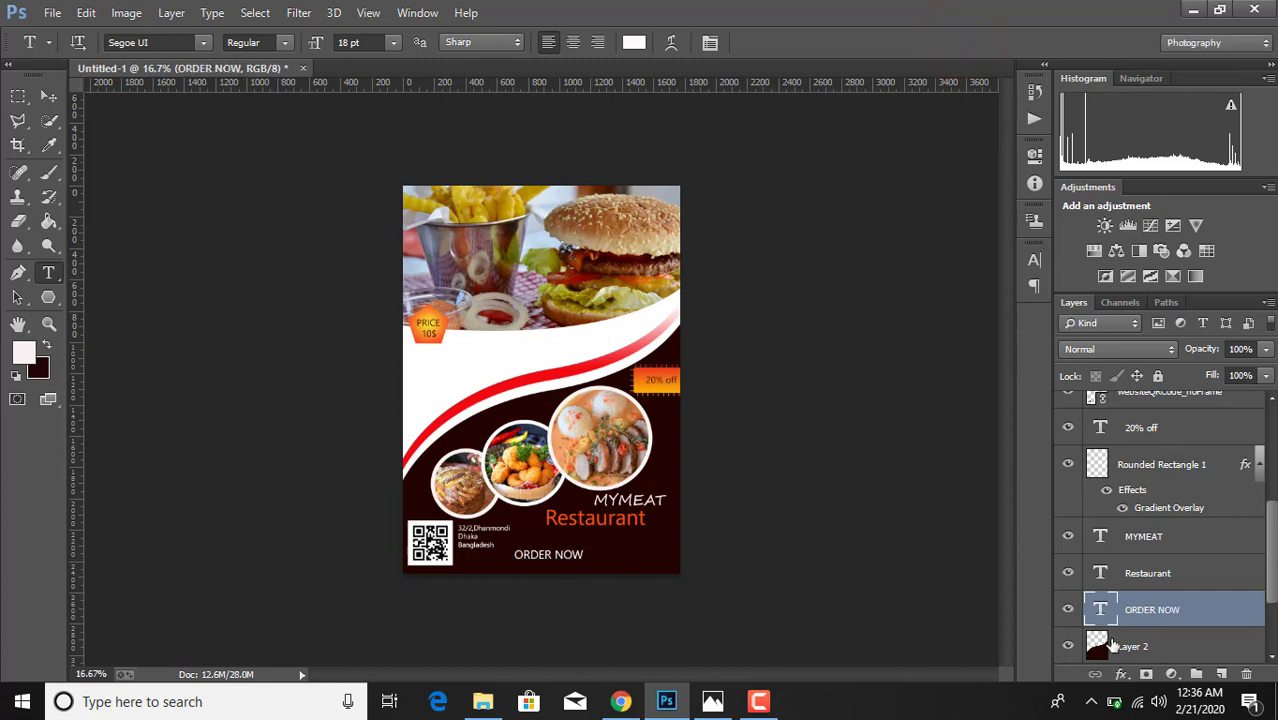
# Add the text FREE DELEVERY in 18 pt Segoe UI, coloured orange-red, directly after ORDER NOW and above Layer 2
pyautogui.click(1150, 643)
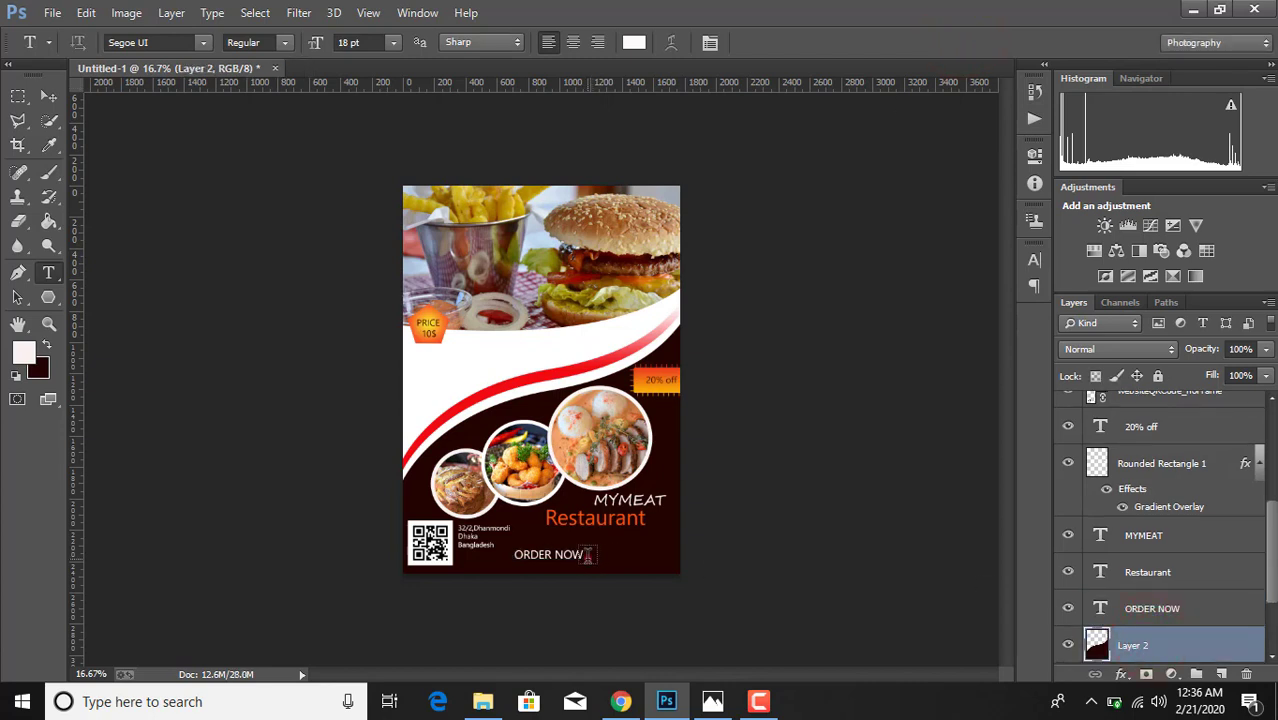
pyautogui.click(590, 554)
pyautogui.click(633, 42)
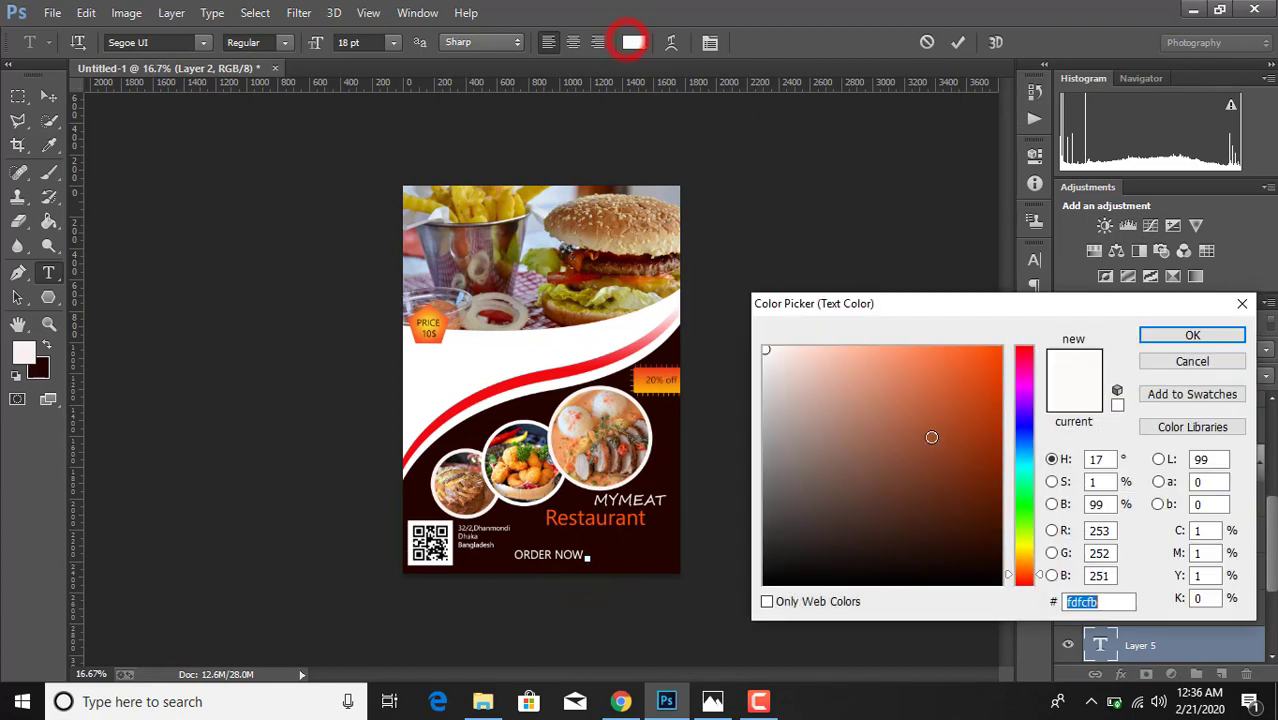
pyautogui.click(997, 350)
pyautogui.click(1195, 334)
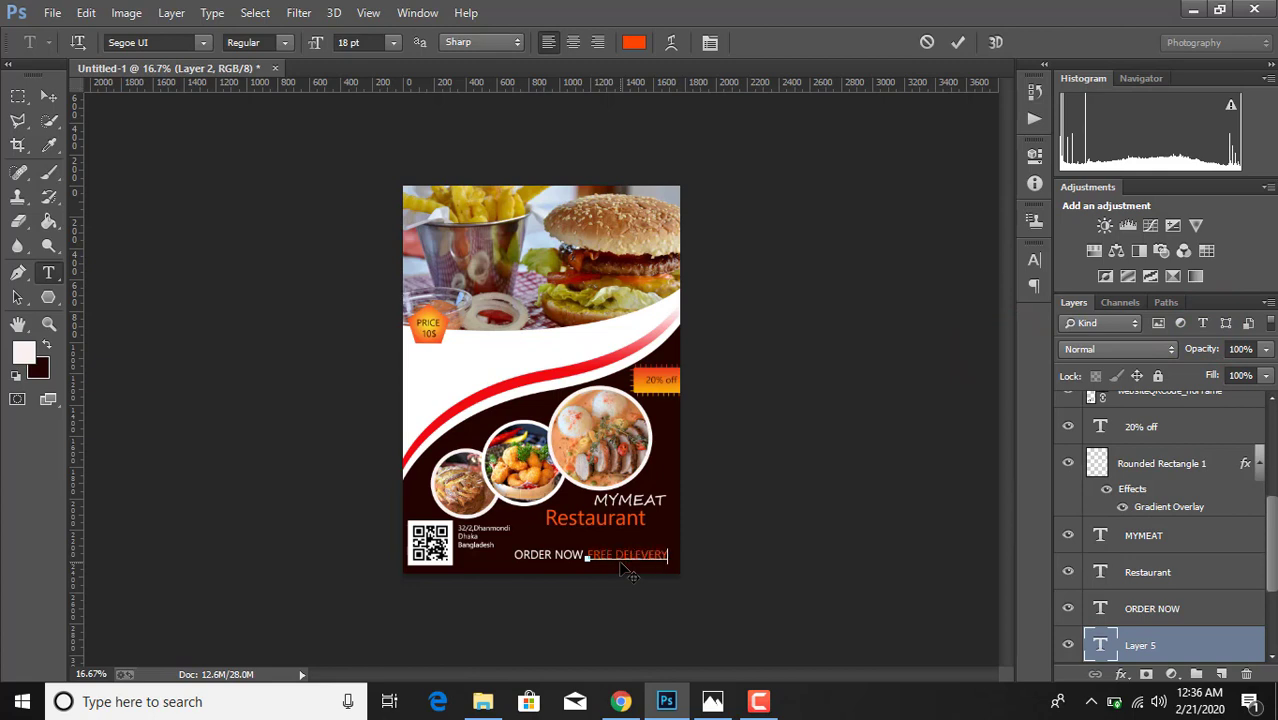
# Compare the wording with the reference image flyer FINAL.jpg in Photos and correct the new text in Photoshop to FREE DELIVERY
pyautogui.click(713, 702)
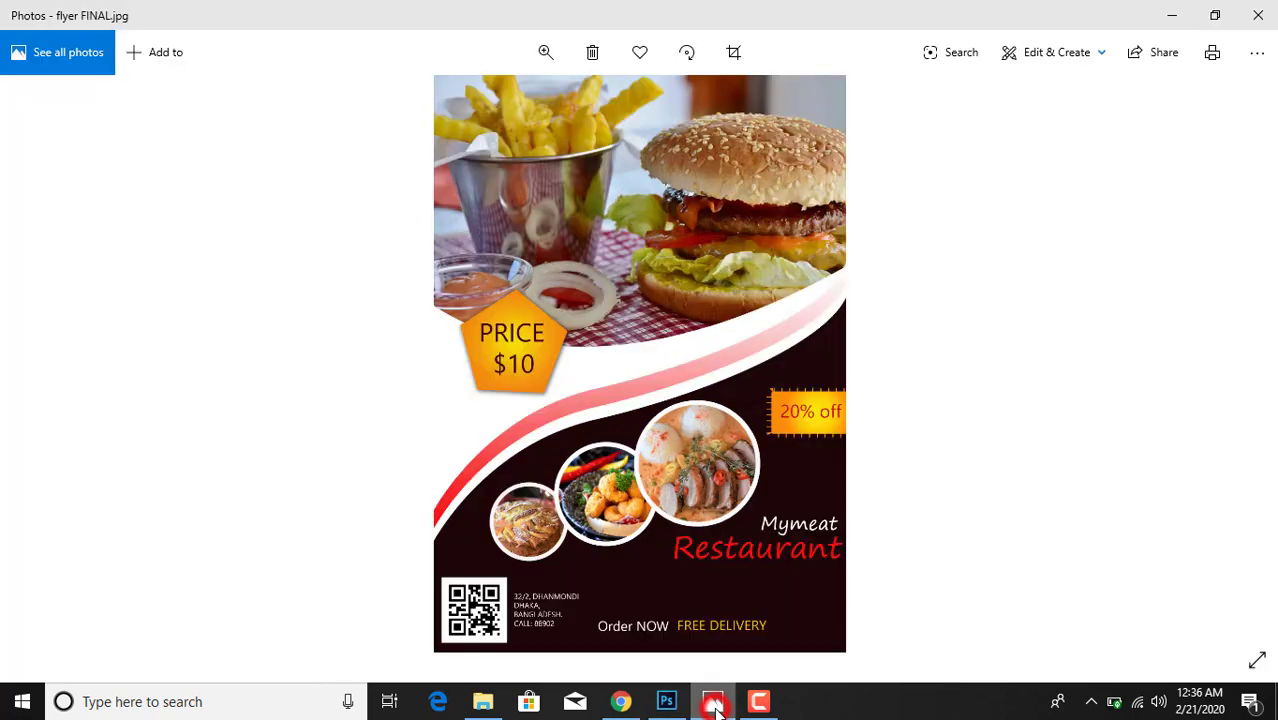
pyautogui.click(666, 702)
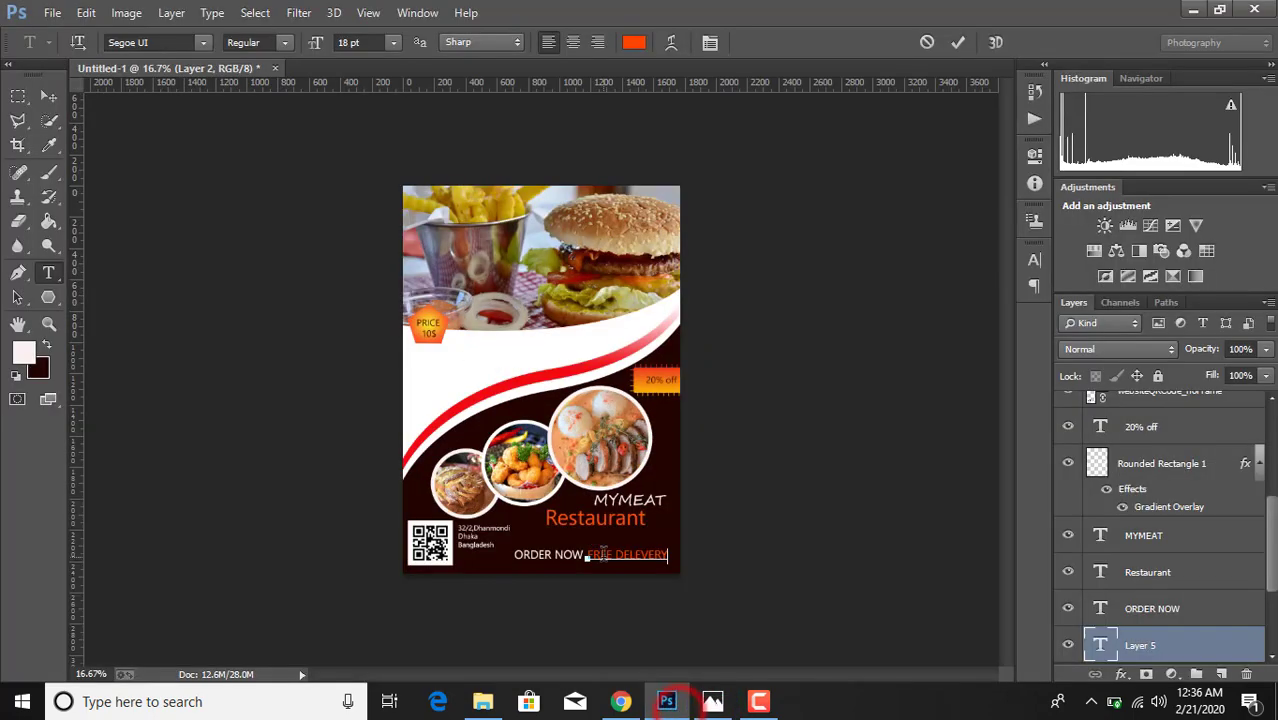
pyautogui.click(639, 556)
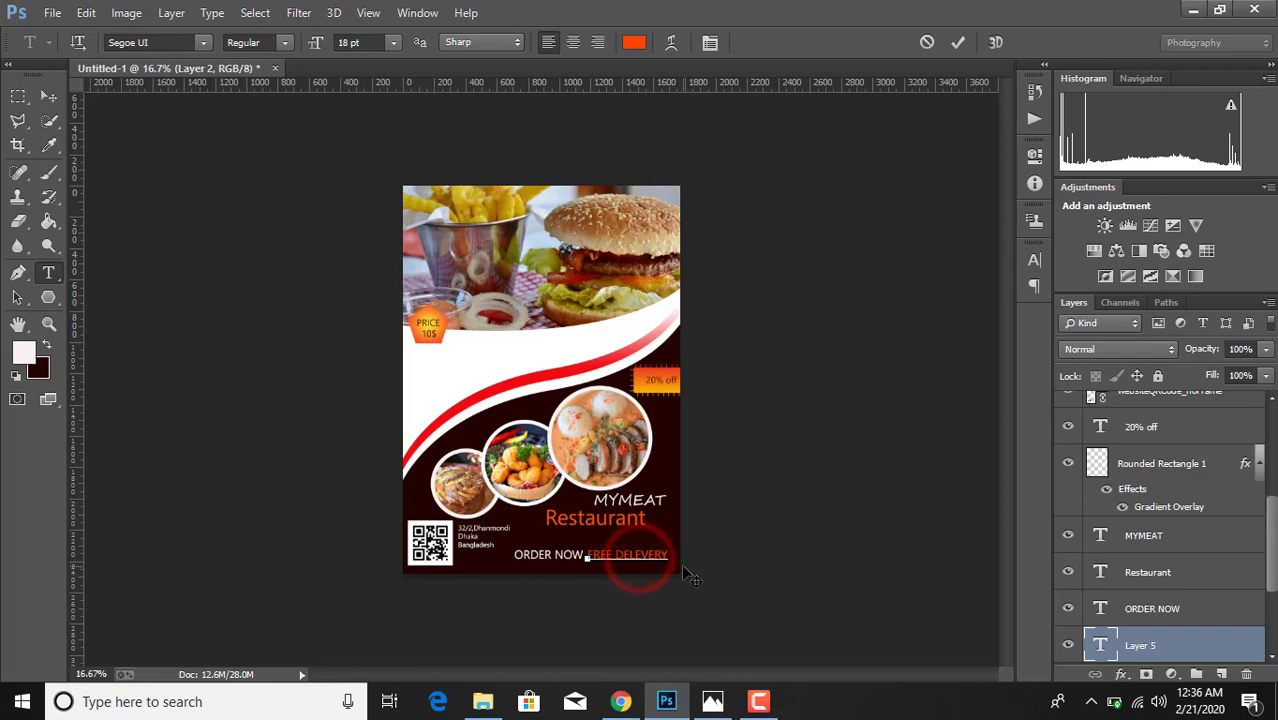
pyautogui.press('BackSpace')
pyautogui.write('I')
pyautogui.write('I')
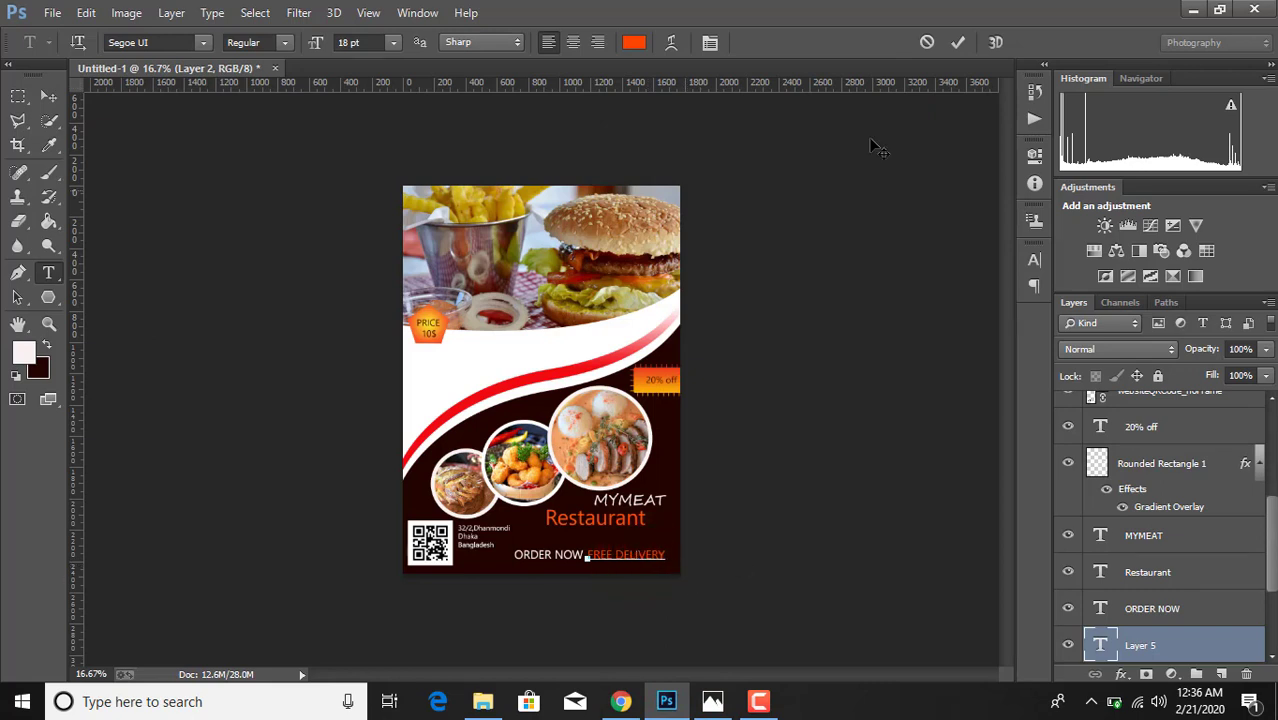
pyautogui.click(958, 42)
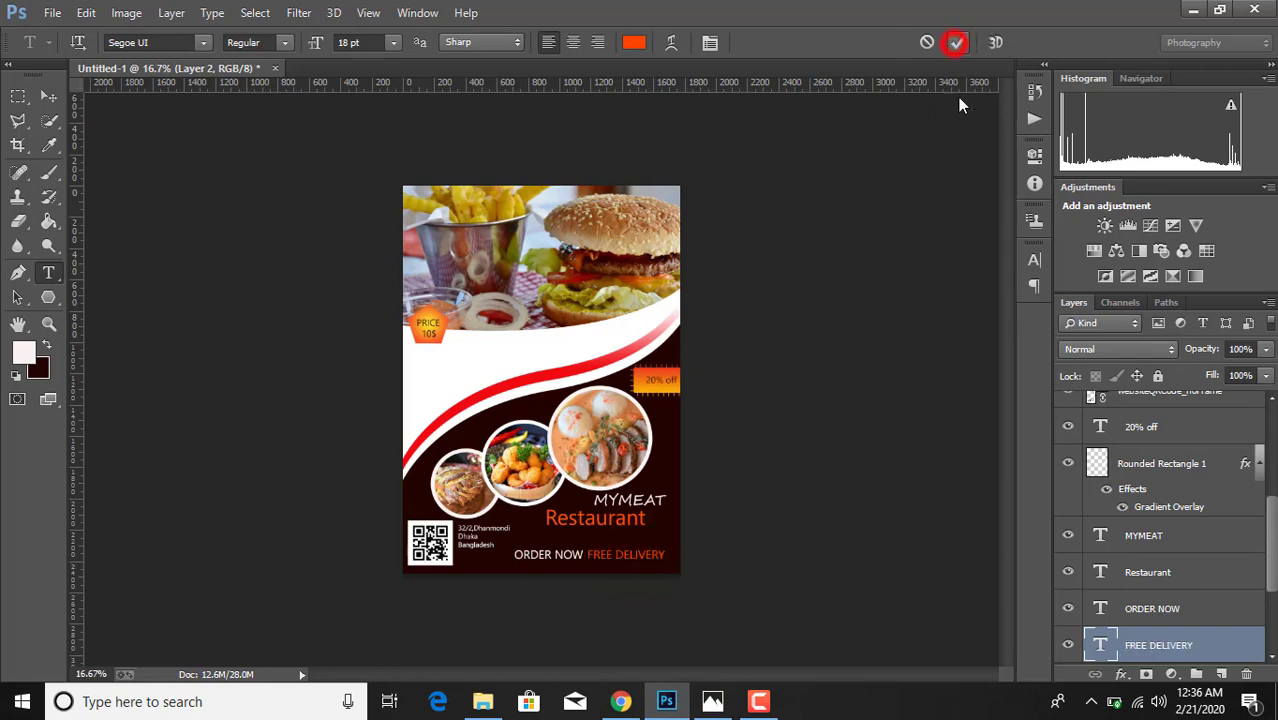
# Enlarge the ORDER NOW and FREE DELIVERY texts together to about 112% and move them slightly down towards the flyer's bottom edge
pyautogui.keyDown('shift'); pyautogui.click(1170, 618); pyautogui.keyUp('shift')
pyautogui.hotkey('ctrl', 't')
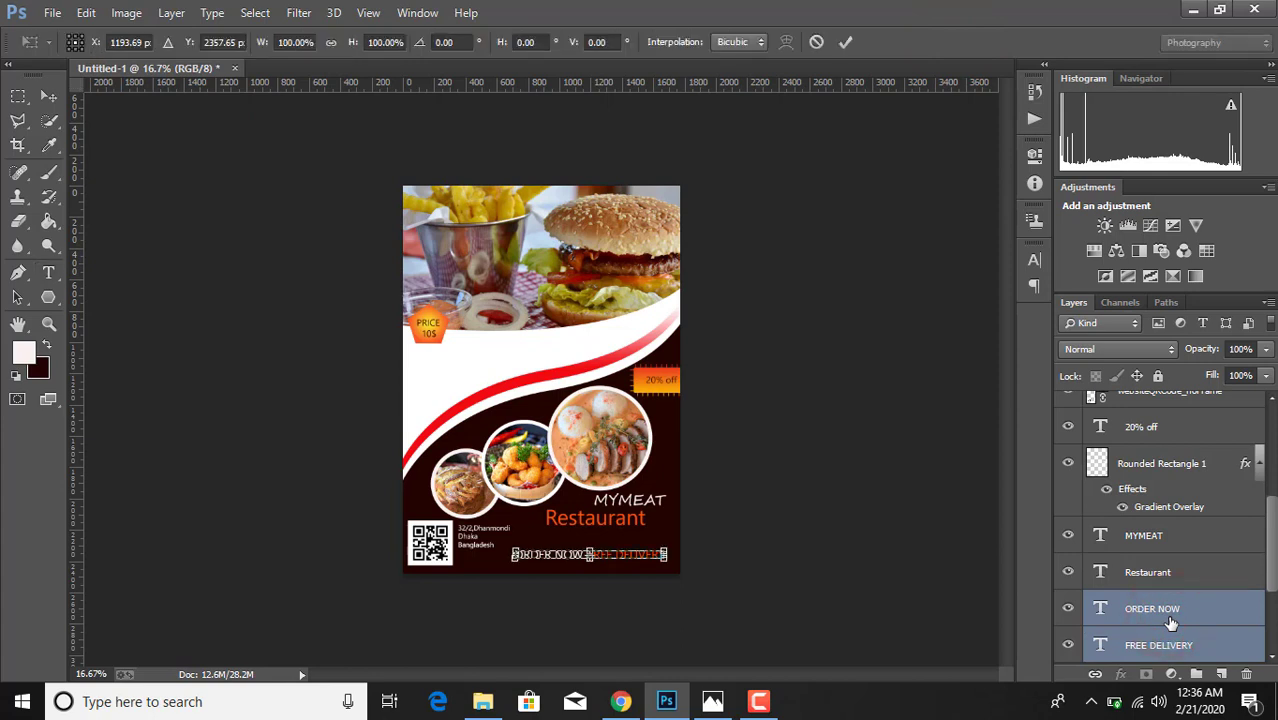
pyautogui.moveTo(514, 547)
pyautogui.mouseDown()
pyautogui.moveTo(482, 512)
pyautogui.moveTo(502, 542)
pyautogui.mouseUp()
pyautogui.press('Down')
pyautogui.press('Down')
pyautogui.press('Down')
pyautogui.press('Down')
pyautogui.press('Down')
pyautogui.press('Down')
pyautogui.press('Down')
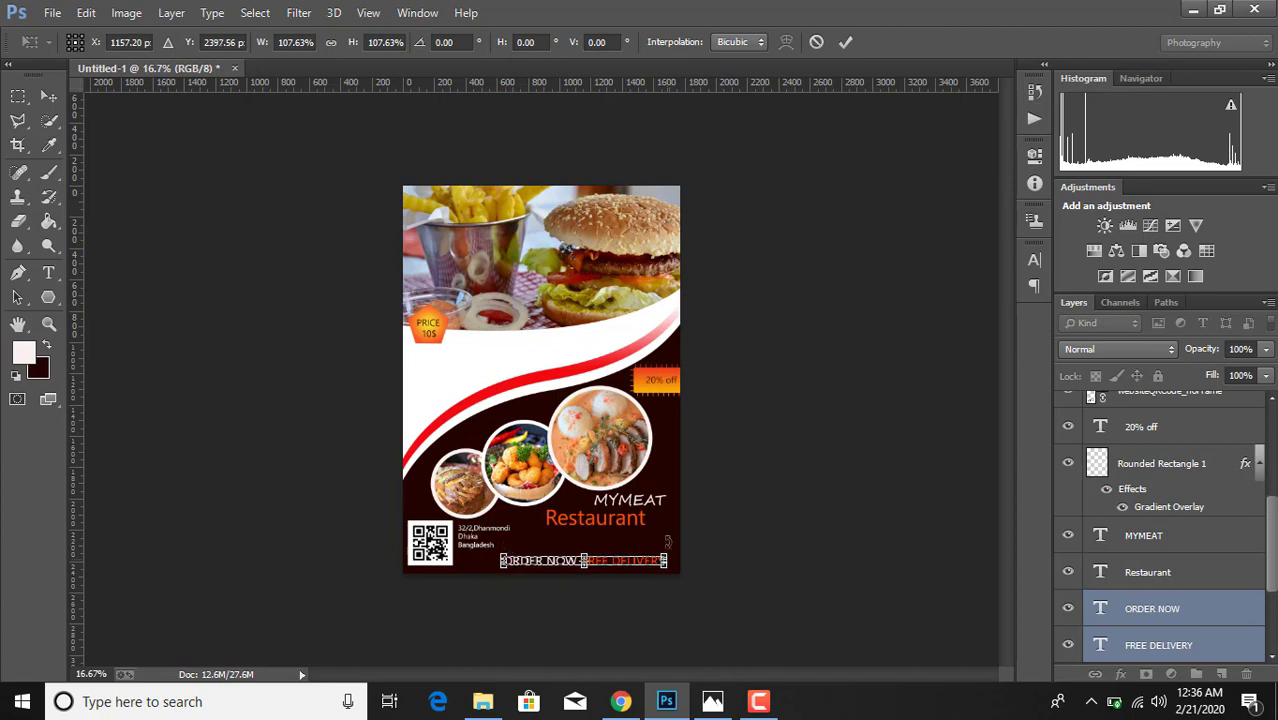
pyautogui.moveTo(667, 553)
pyautogui.mouseDown()
pyautogui.moveTo(660, 544)
pyautogui.moveTo(674, 556)
pyautogui.mouseUp()
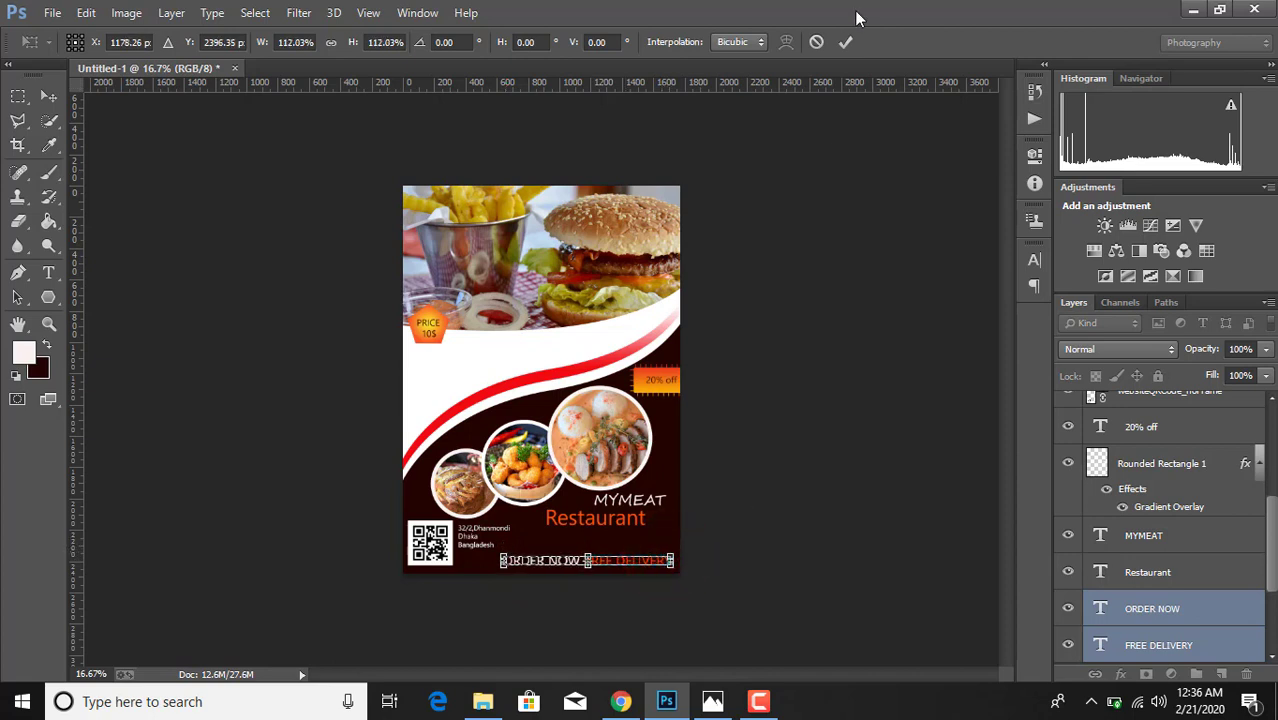
pyautogui.click(843, 41)
pyautogui.scroll(-3, 1190, 456)
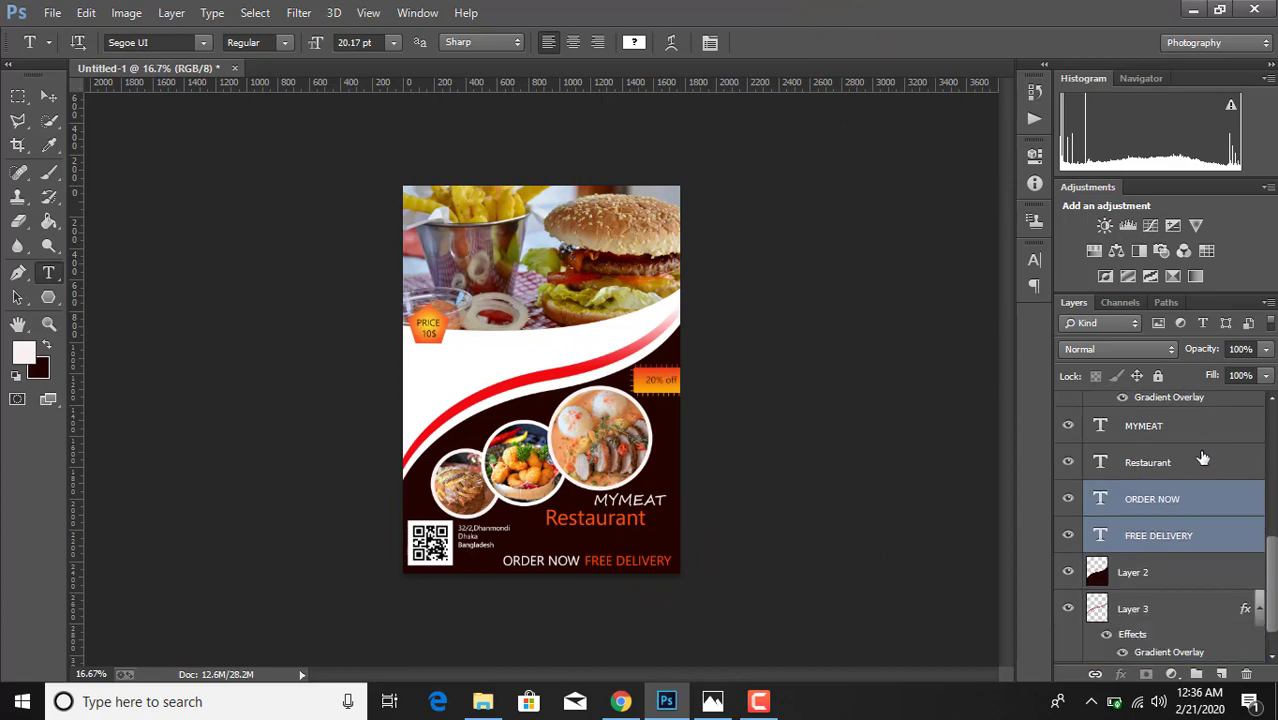